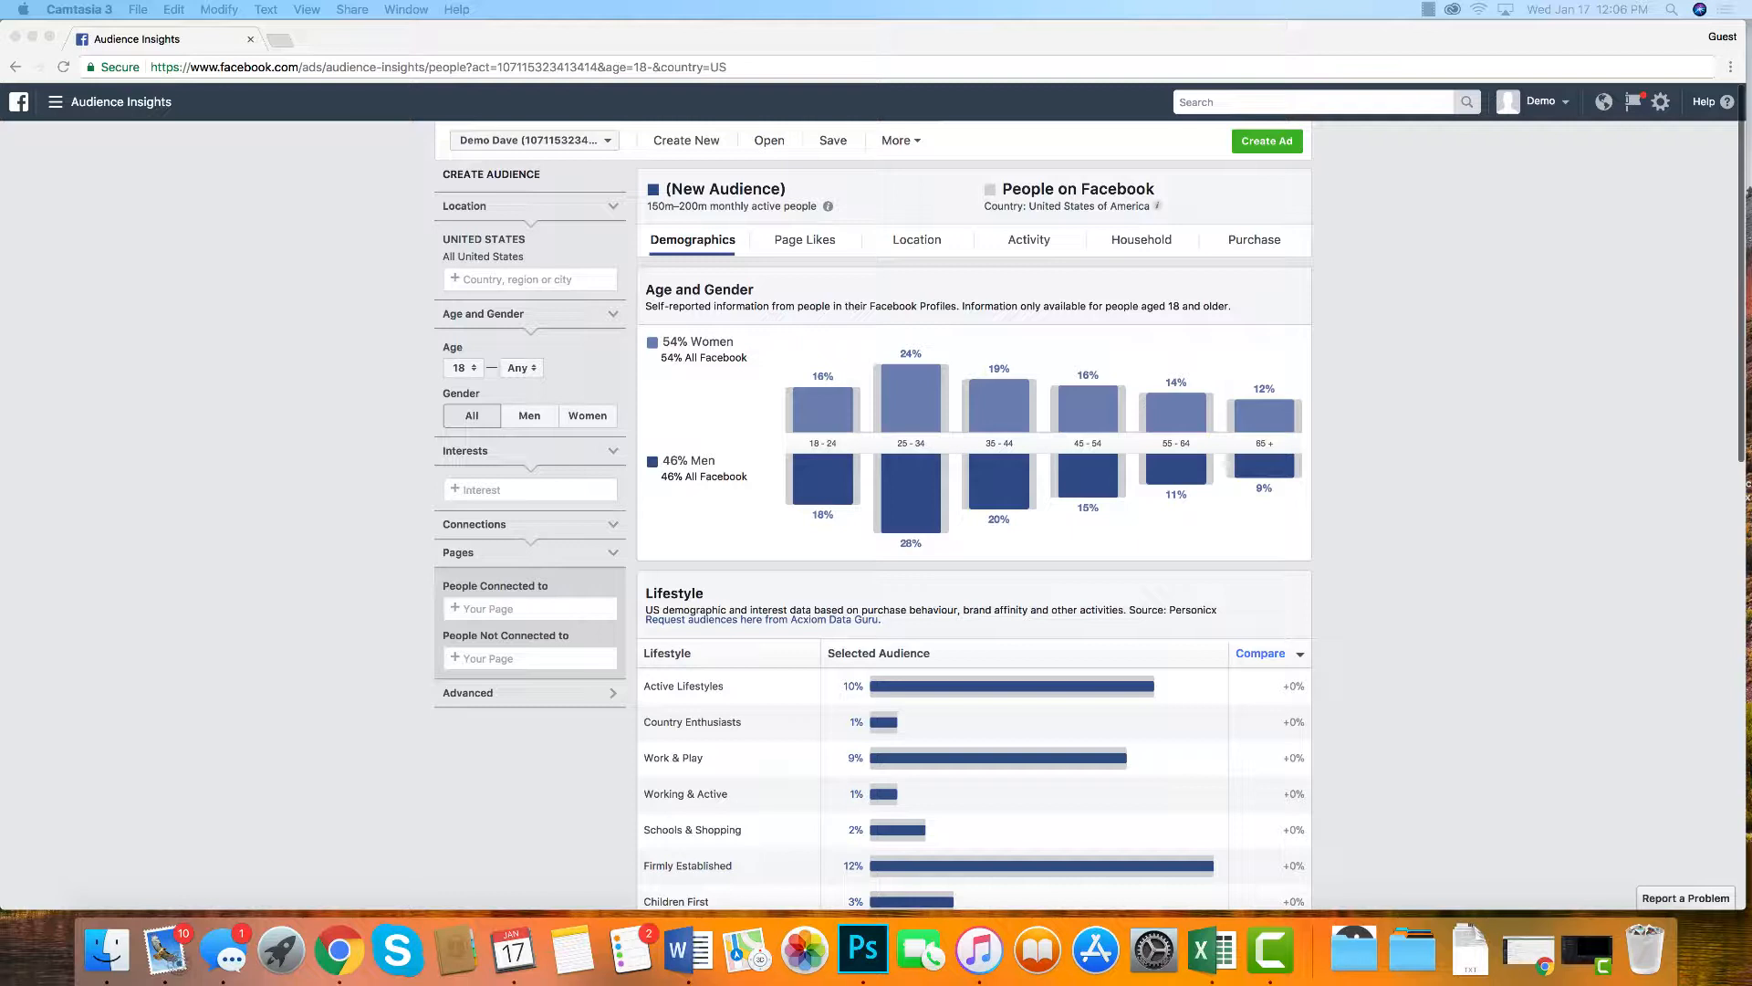
Step: Open the ads tools menu in Audience Insights and look over the Plan, Create & manage, Measure & report and Assets entries
click(55, 105)
click(54, 105)
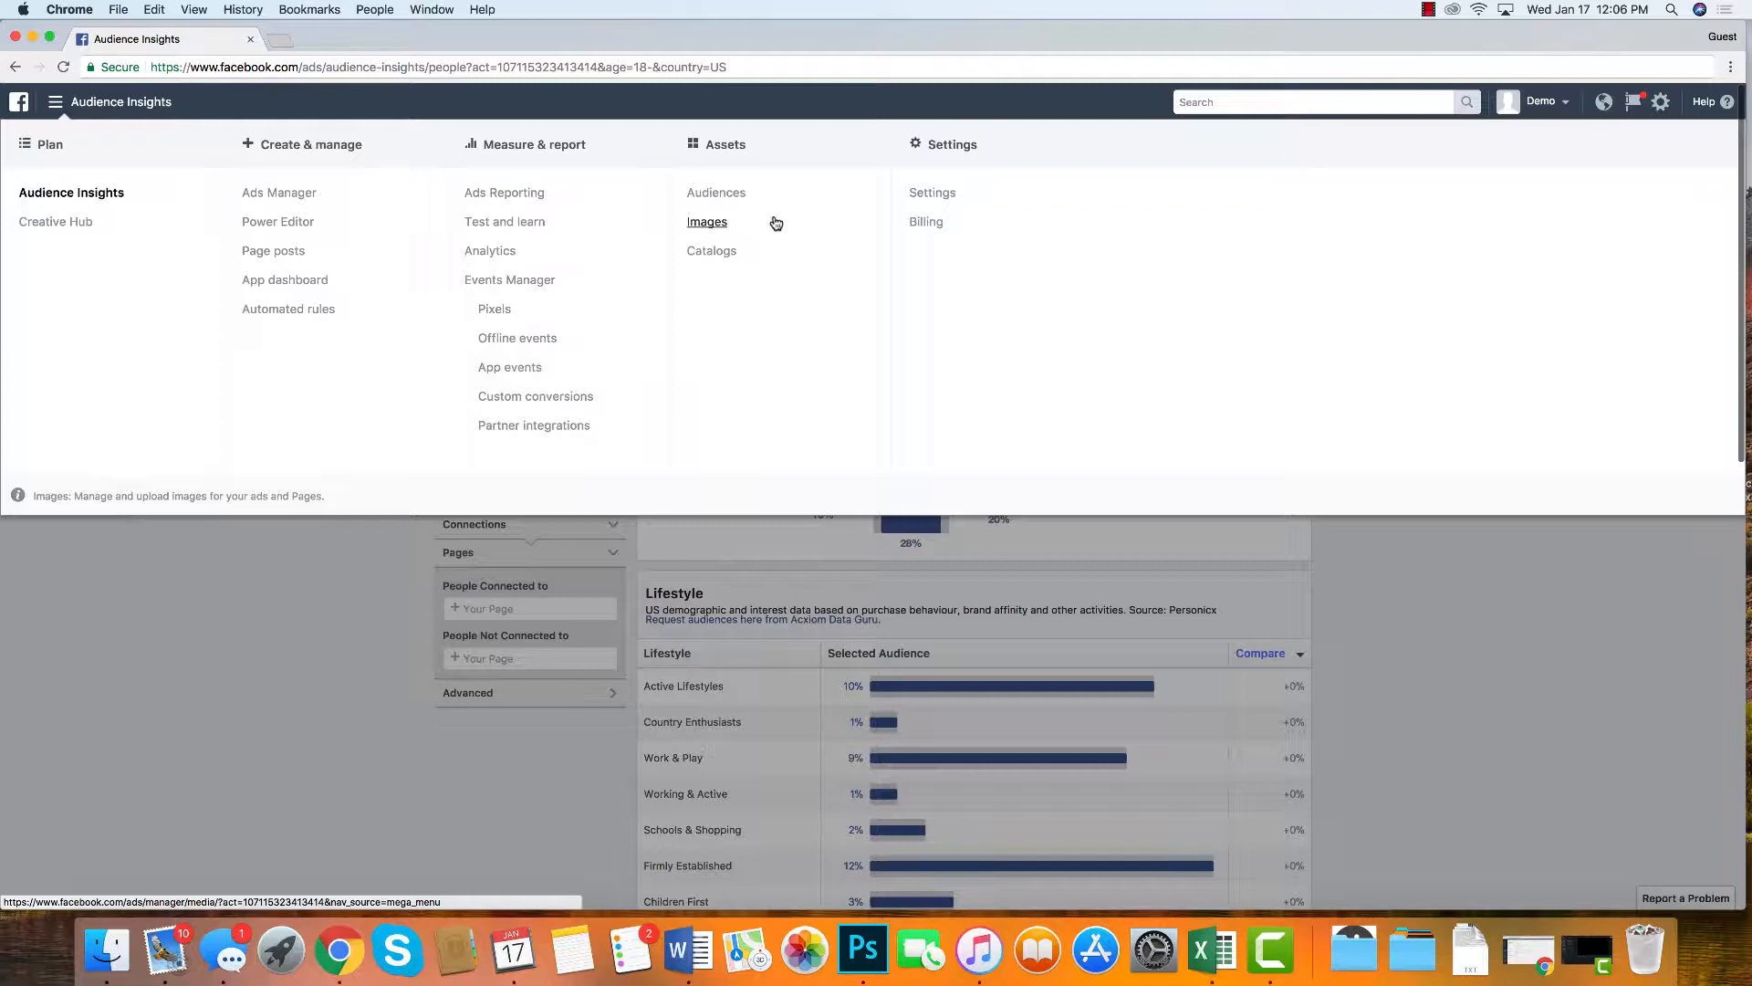
click(494, 308)
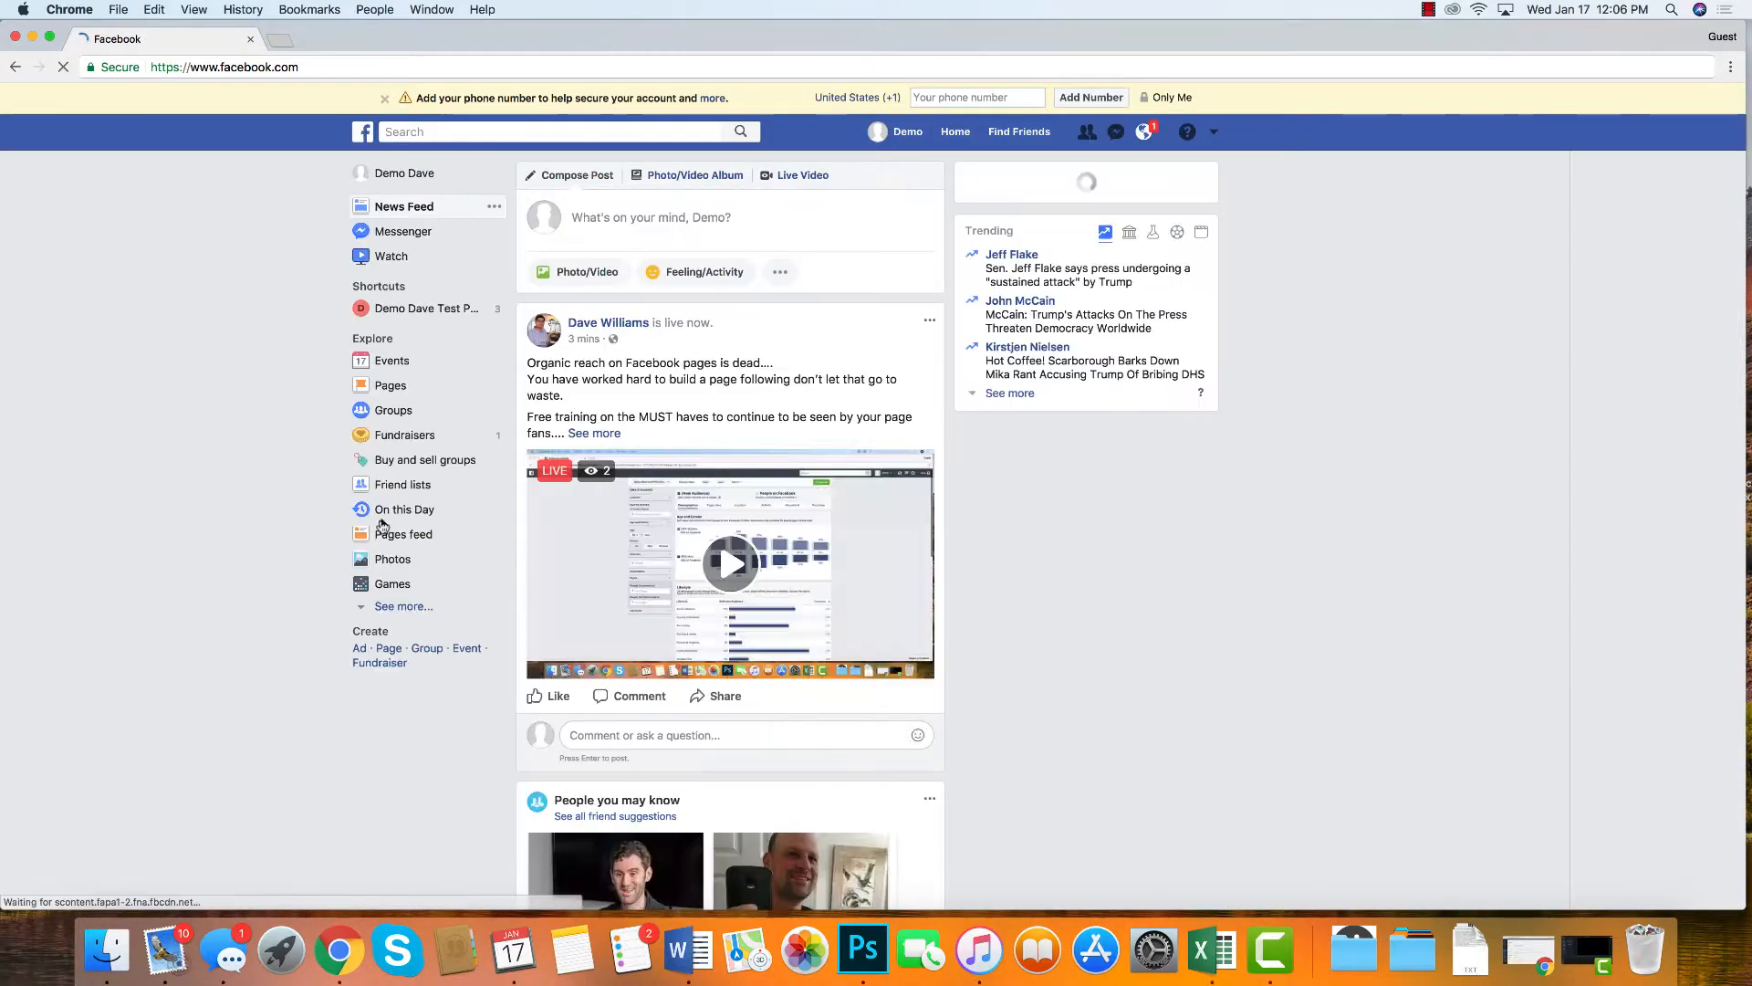
Step: Start a new ad from the Facebook home page, discard the saved Engagement draft and close ad creation to reach the campaigns overview
scroll(539, 313, down, 5)
scroll(538, 313, up, 5)
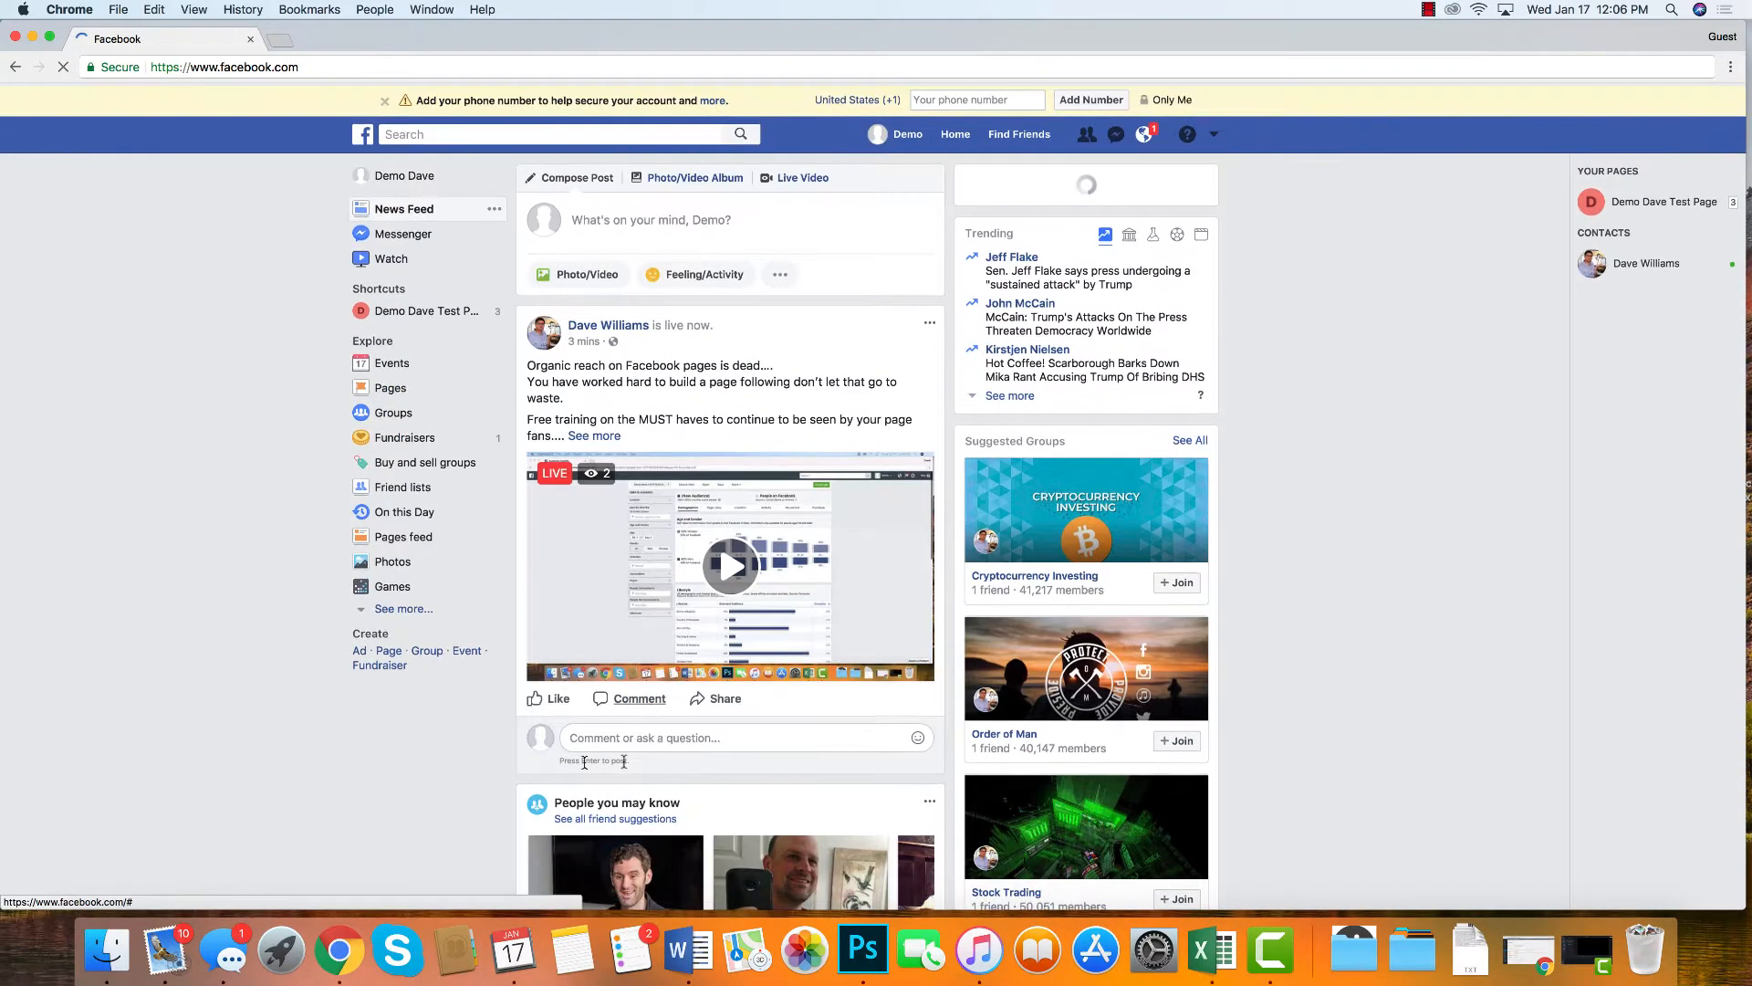
click(359, 650)
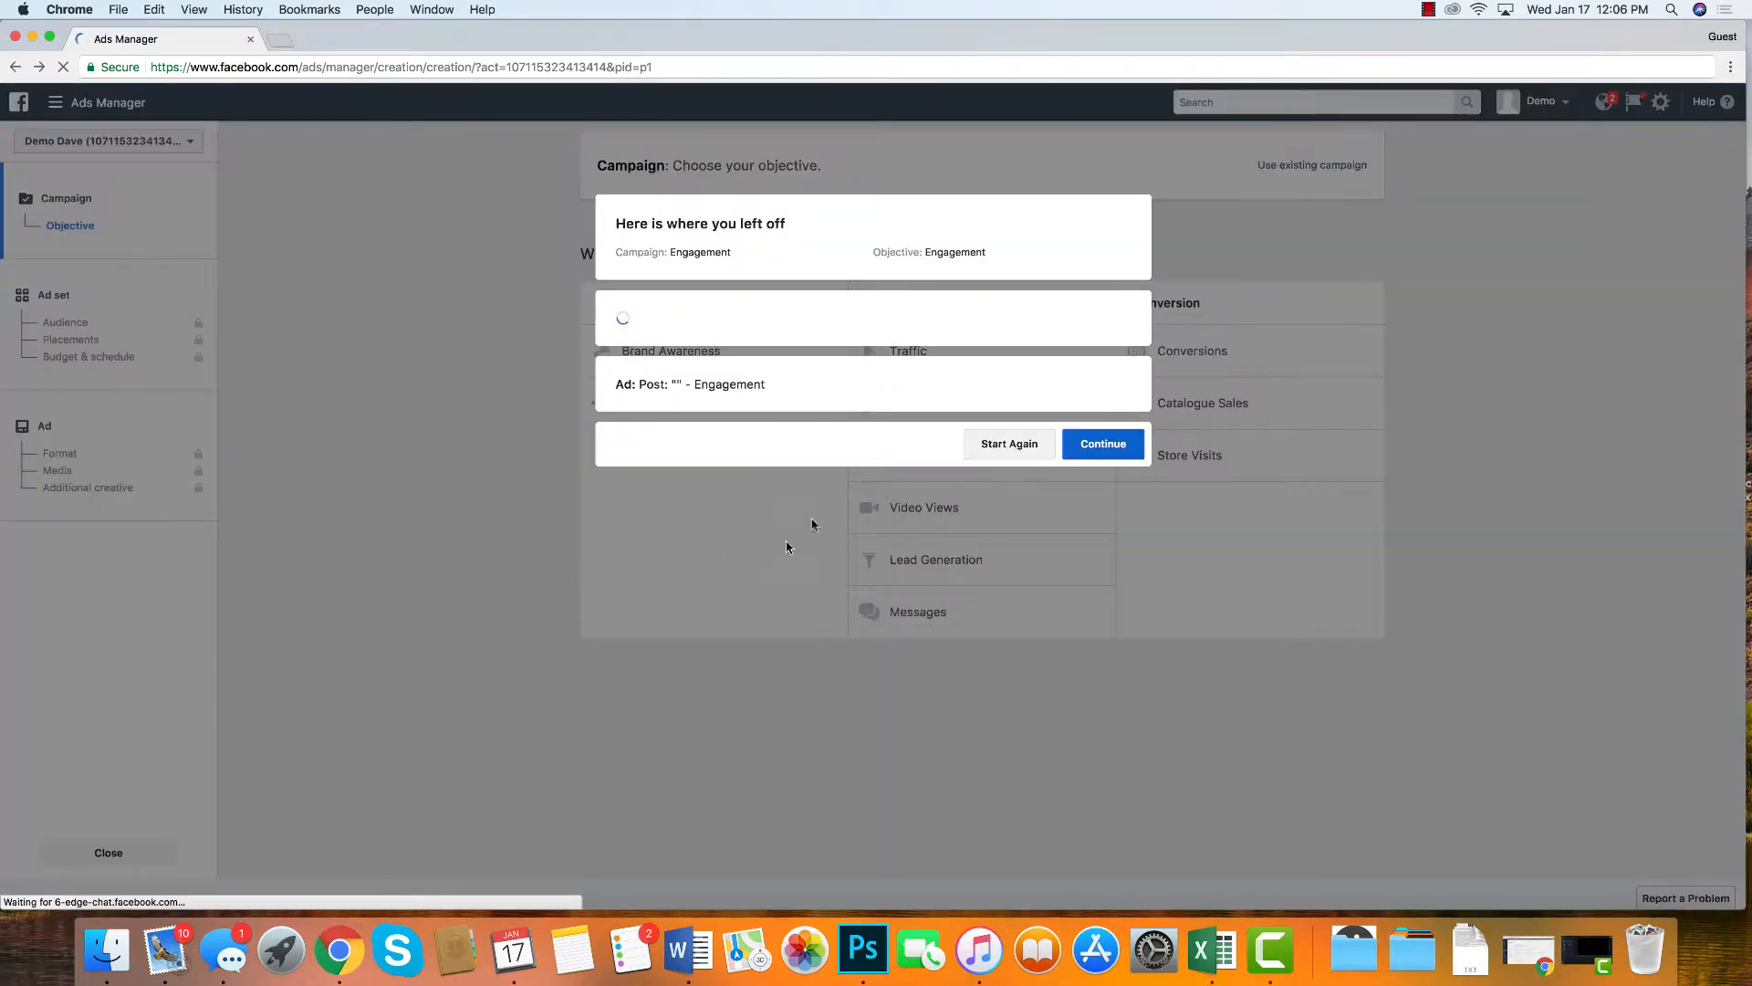
click(1015, 526)
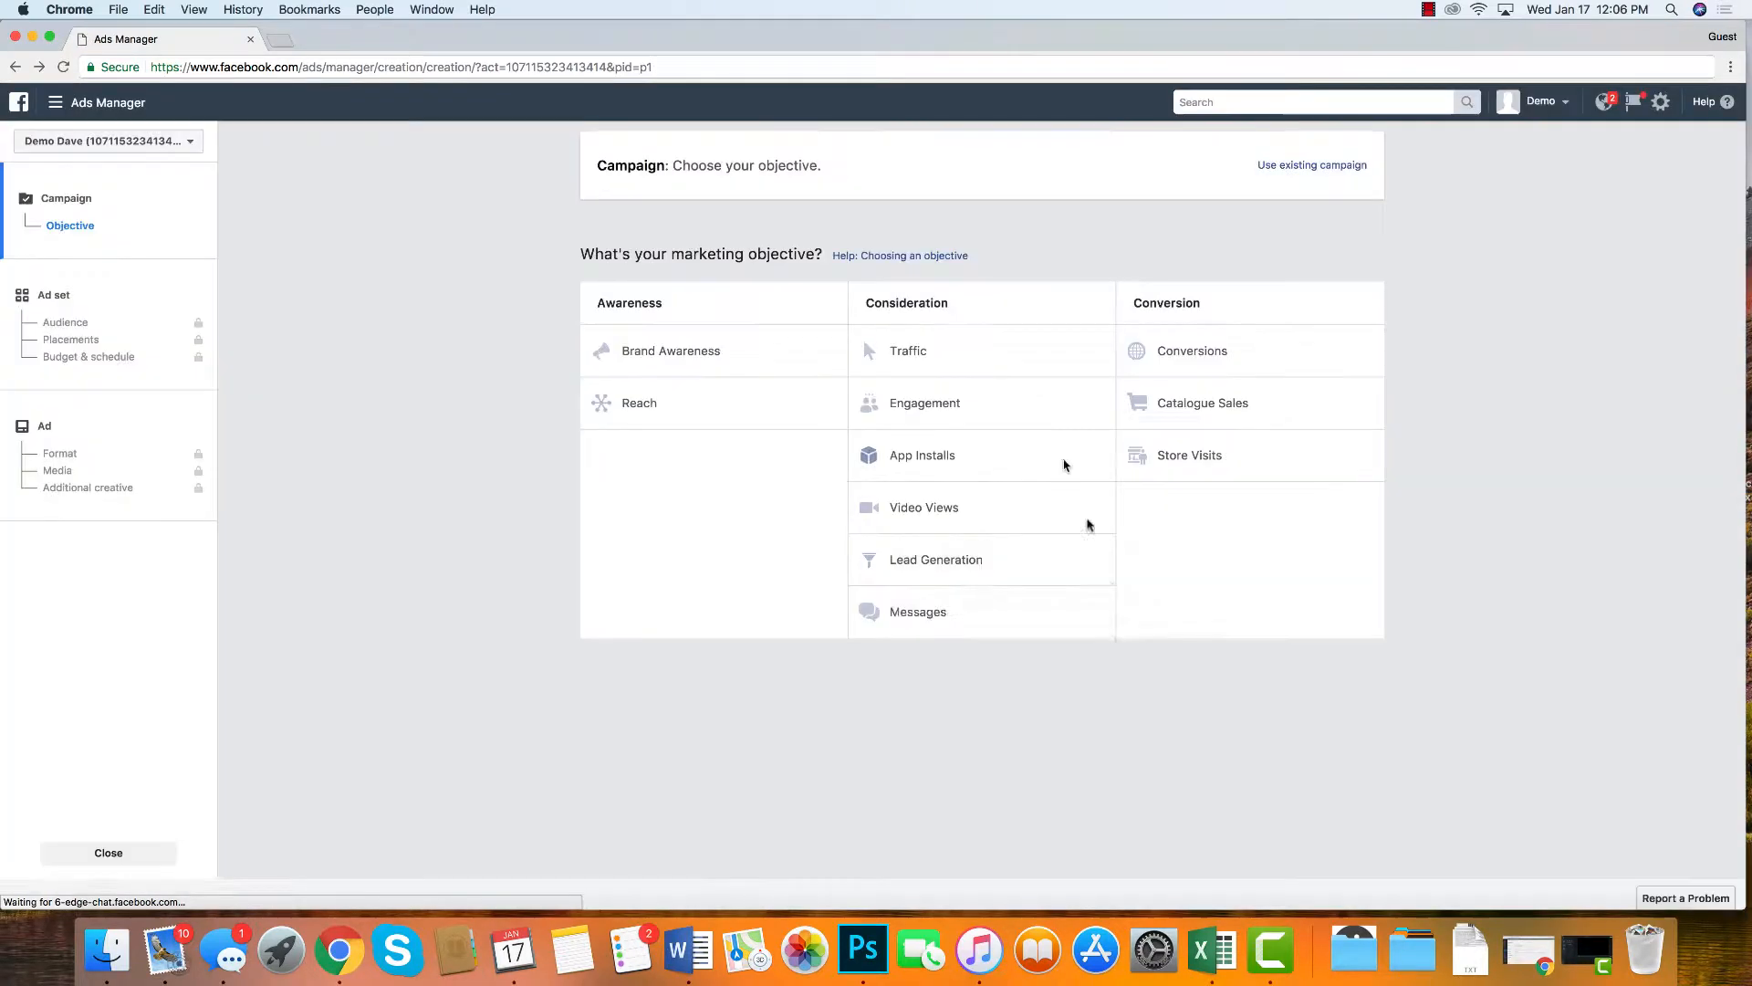
click(147, 853)
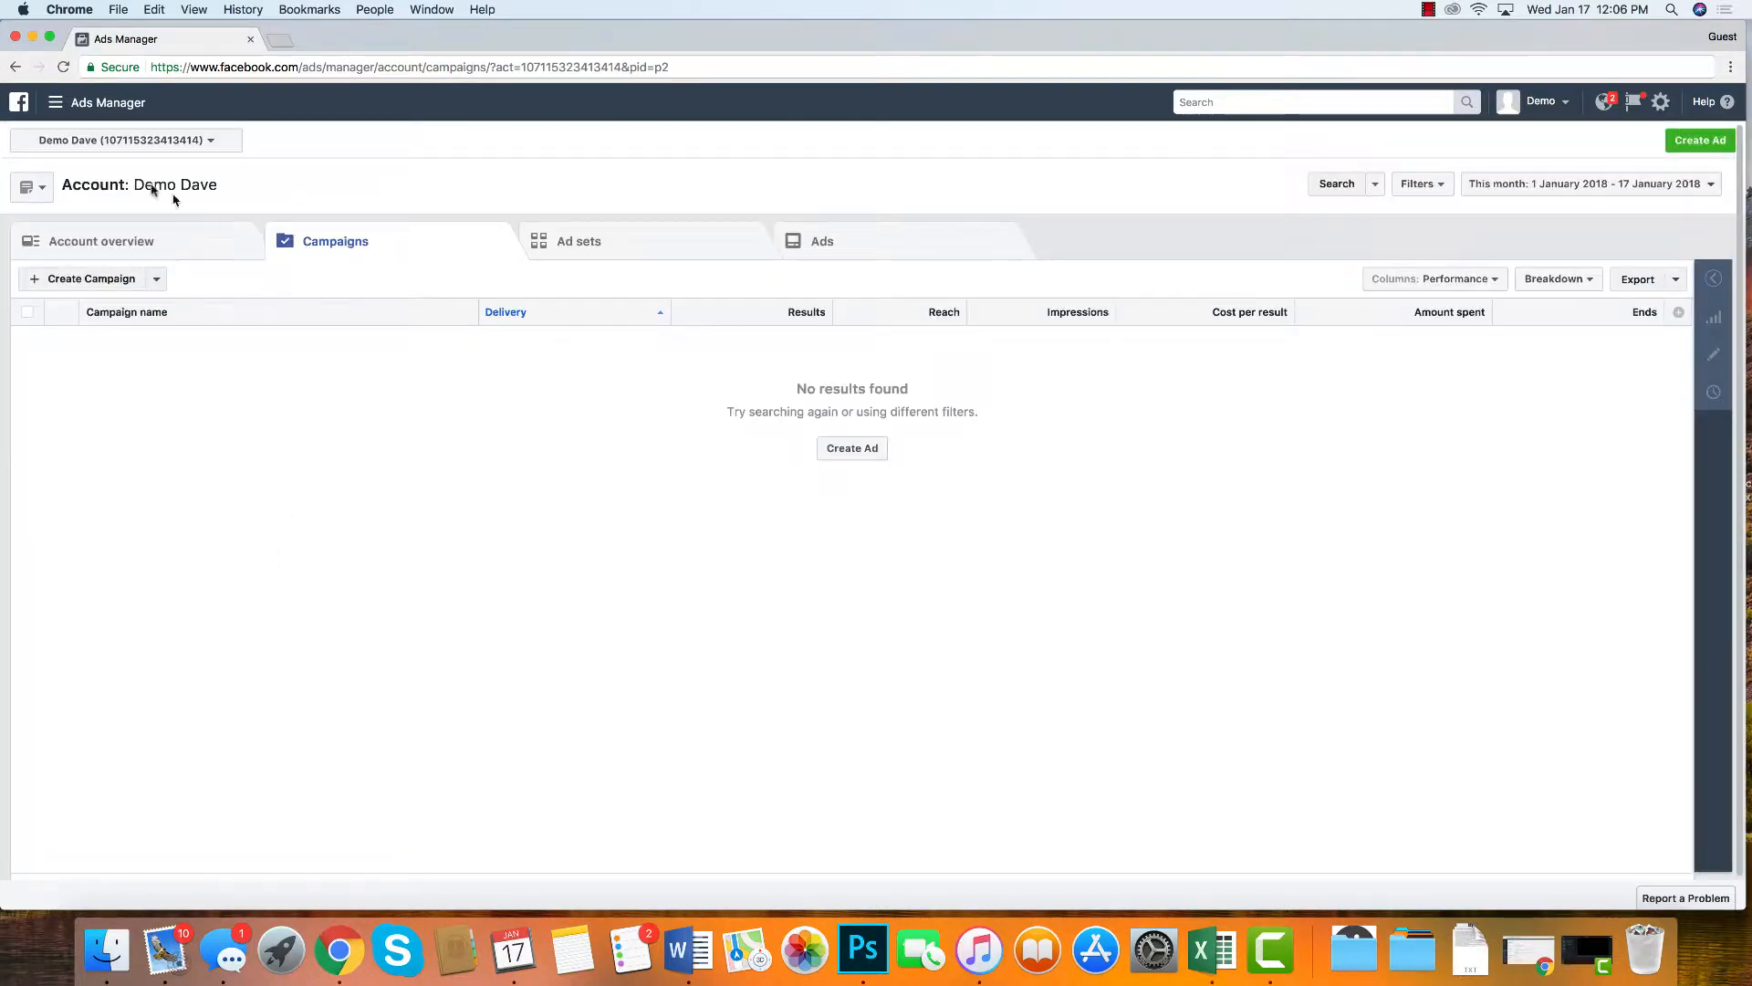
Step: Open the account's Facebook pixels page in Events Manager and start setting up the existing pixel
click(55, 104)
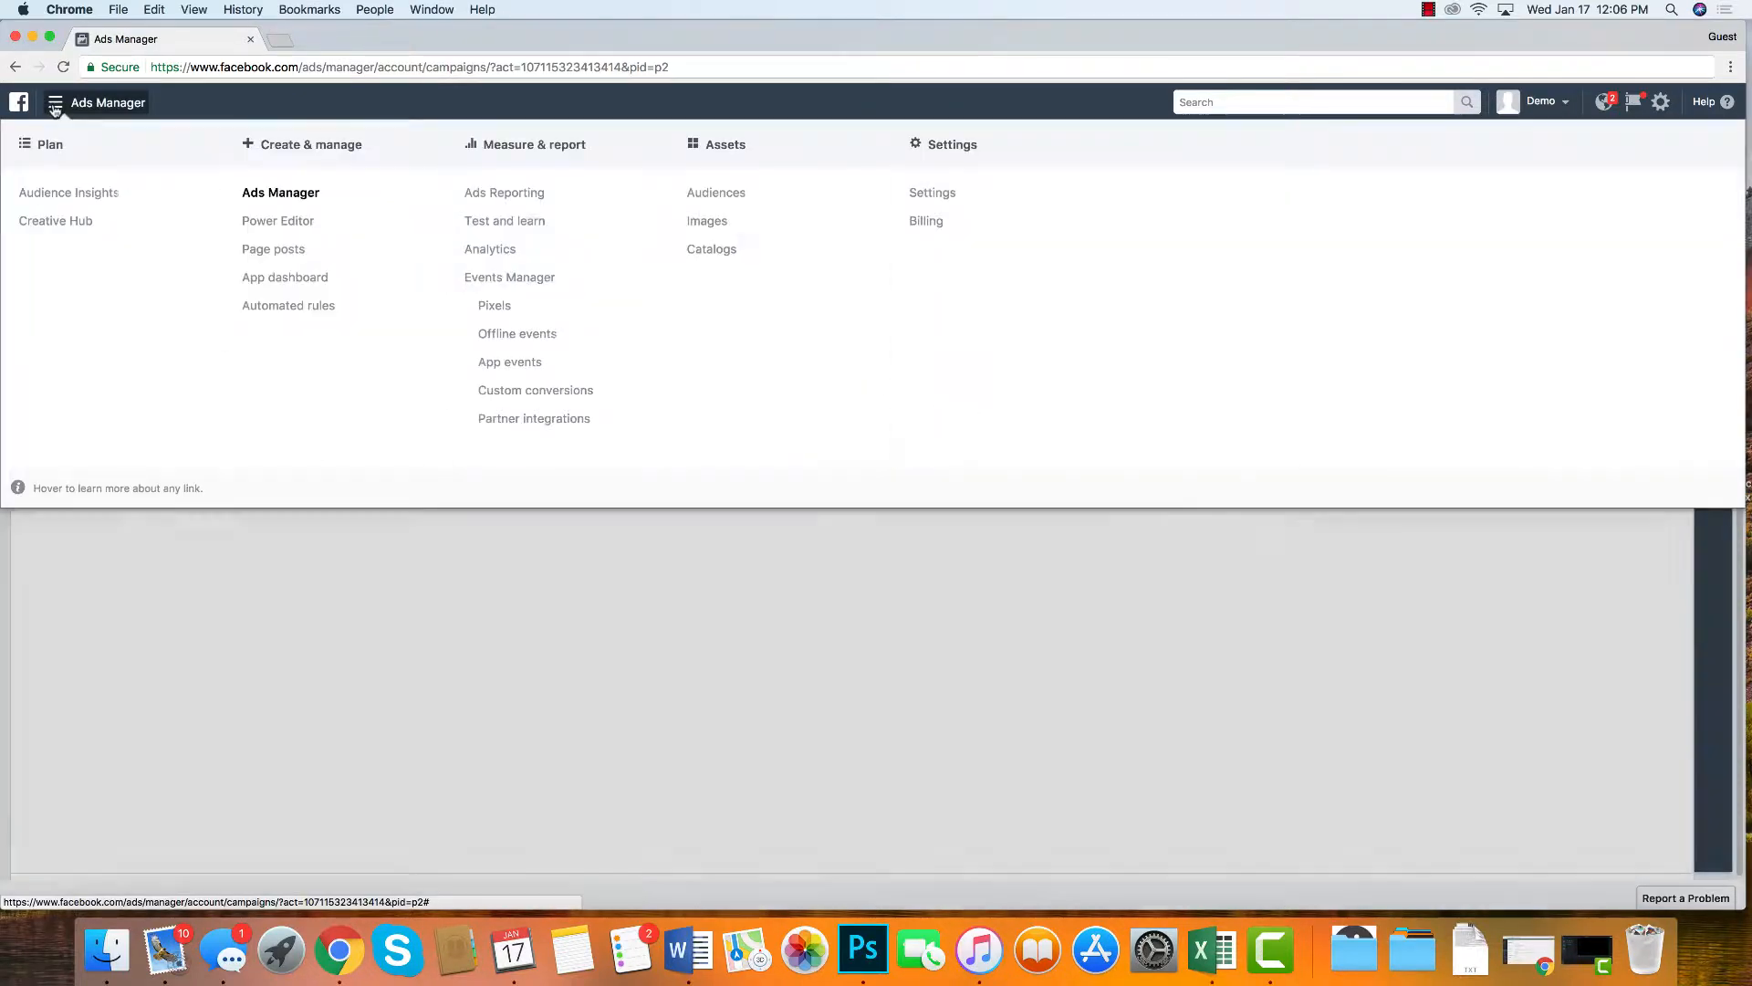
click(507, 309)
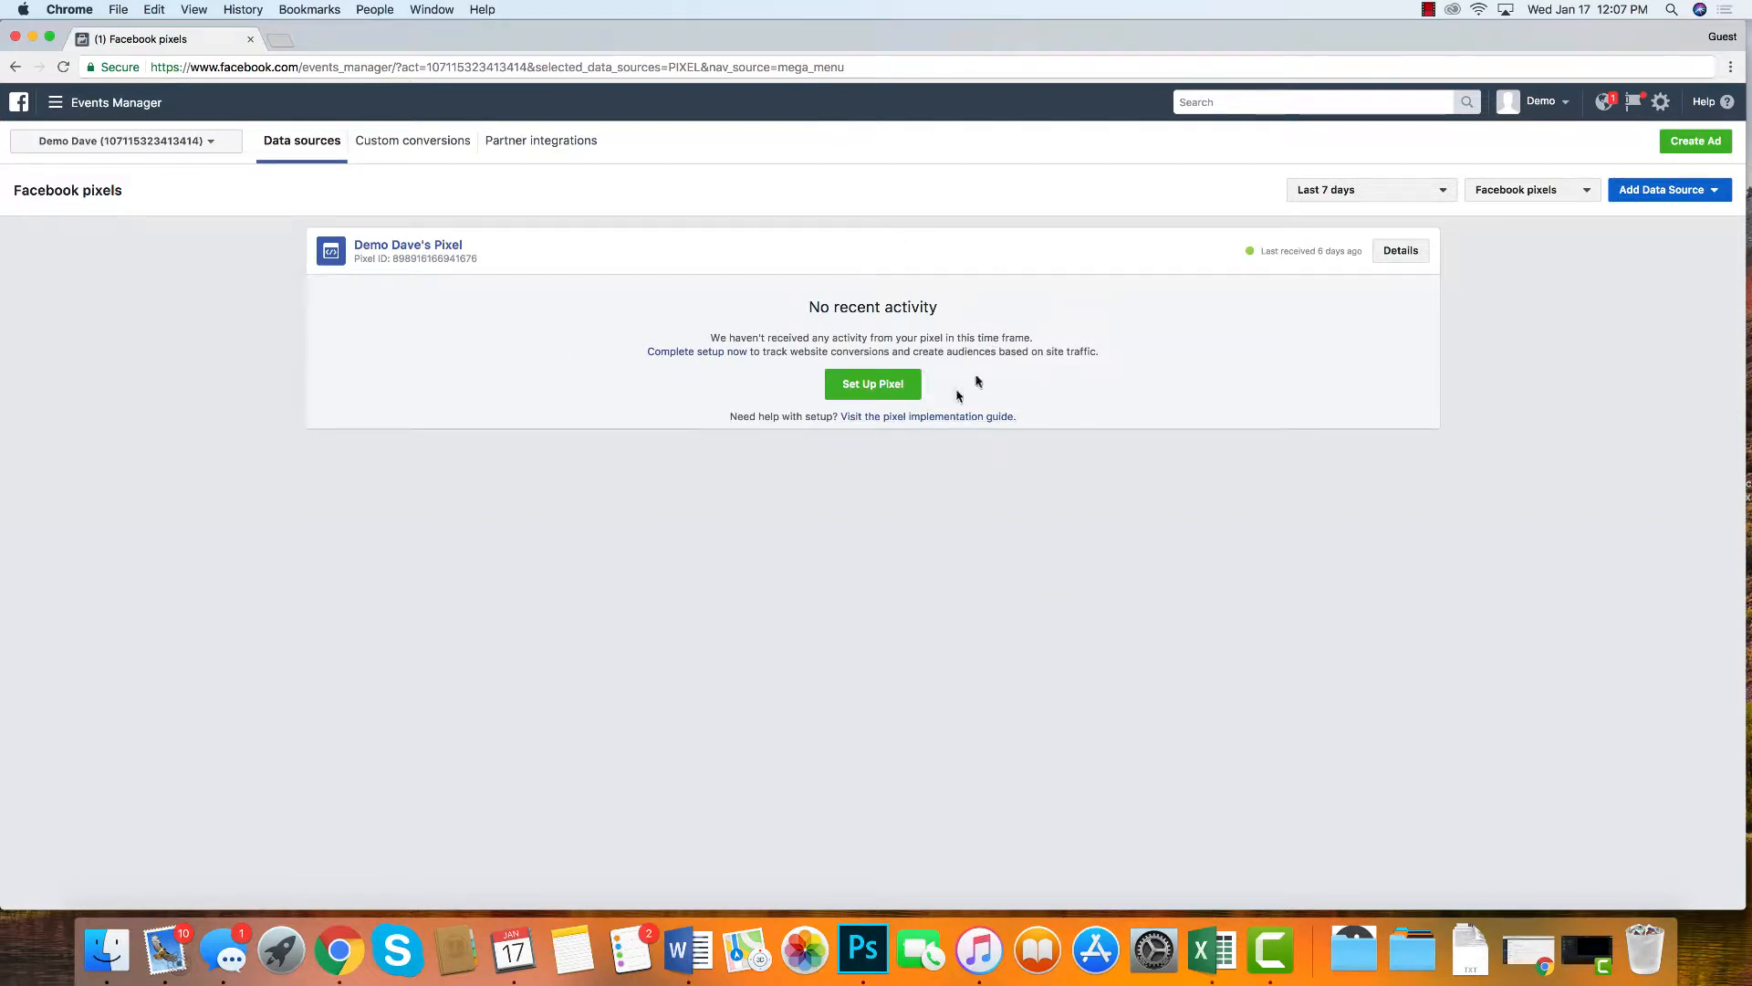
click(894, 394)
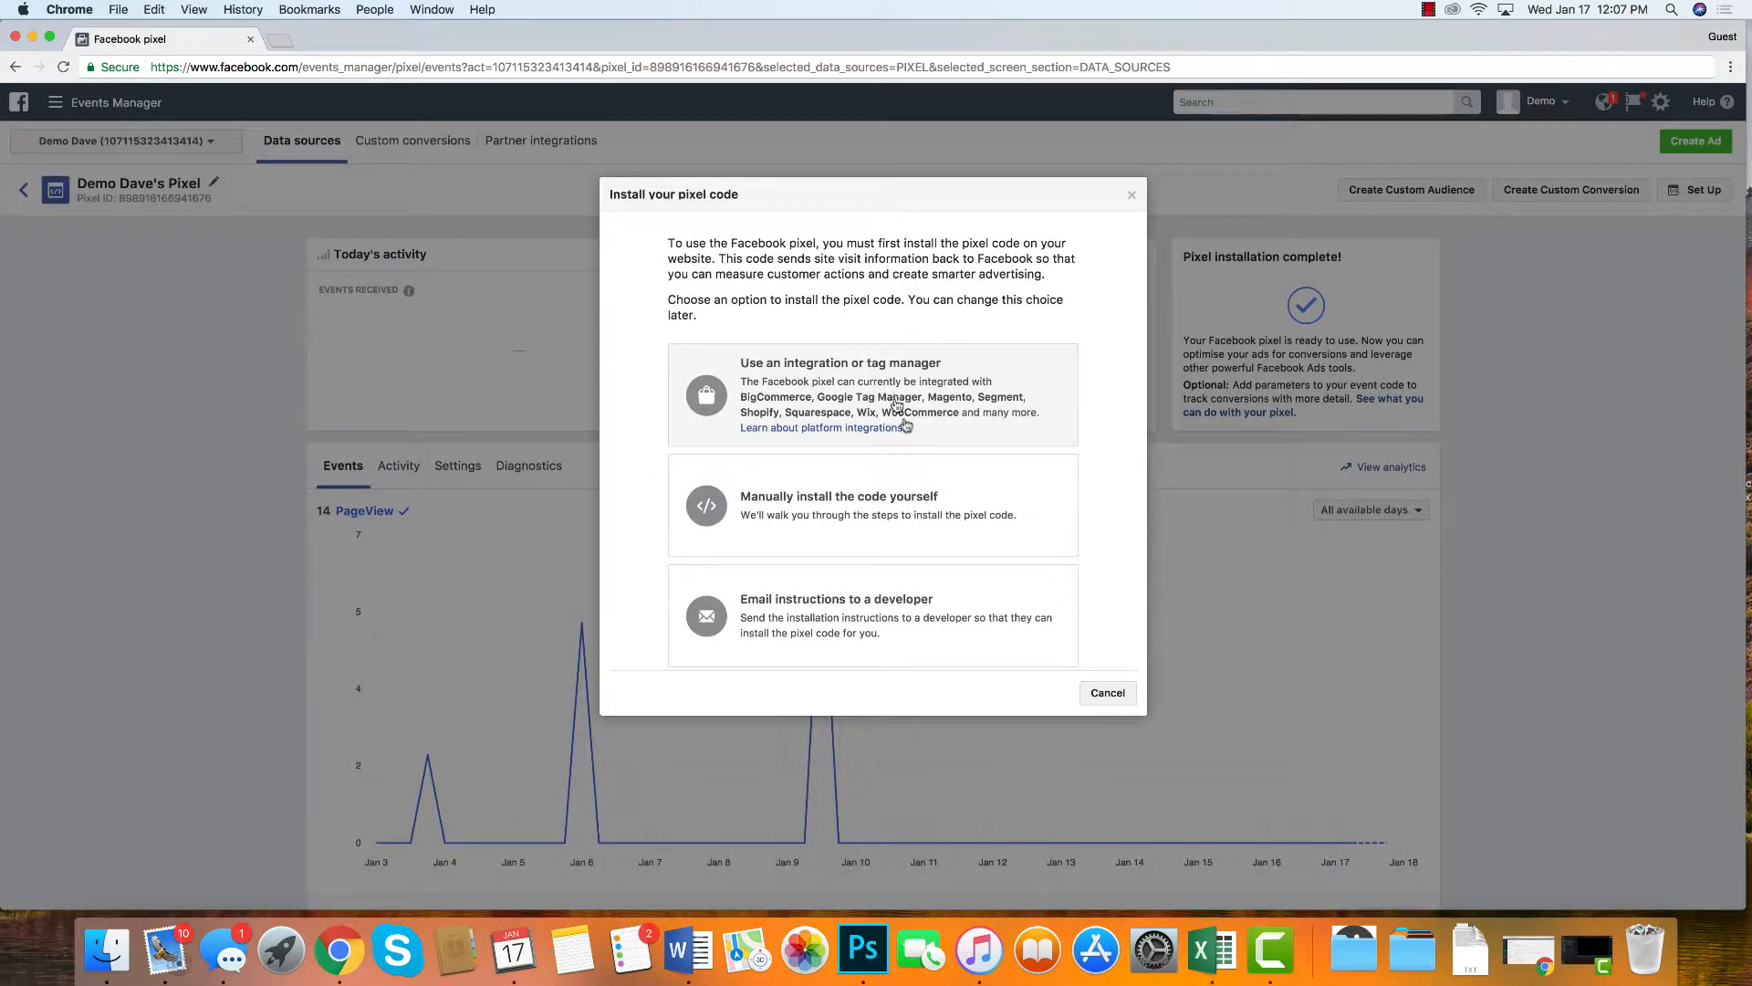
Step: Choose to install the pixel code manually and copy the entire pixel code to the clipboard
click(901, 495)
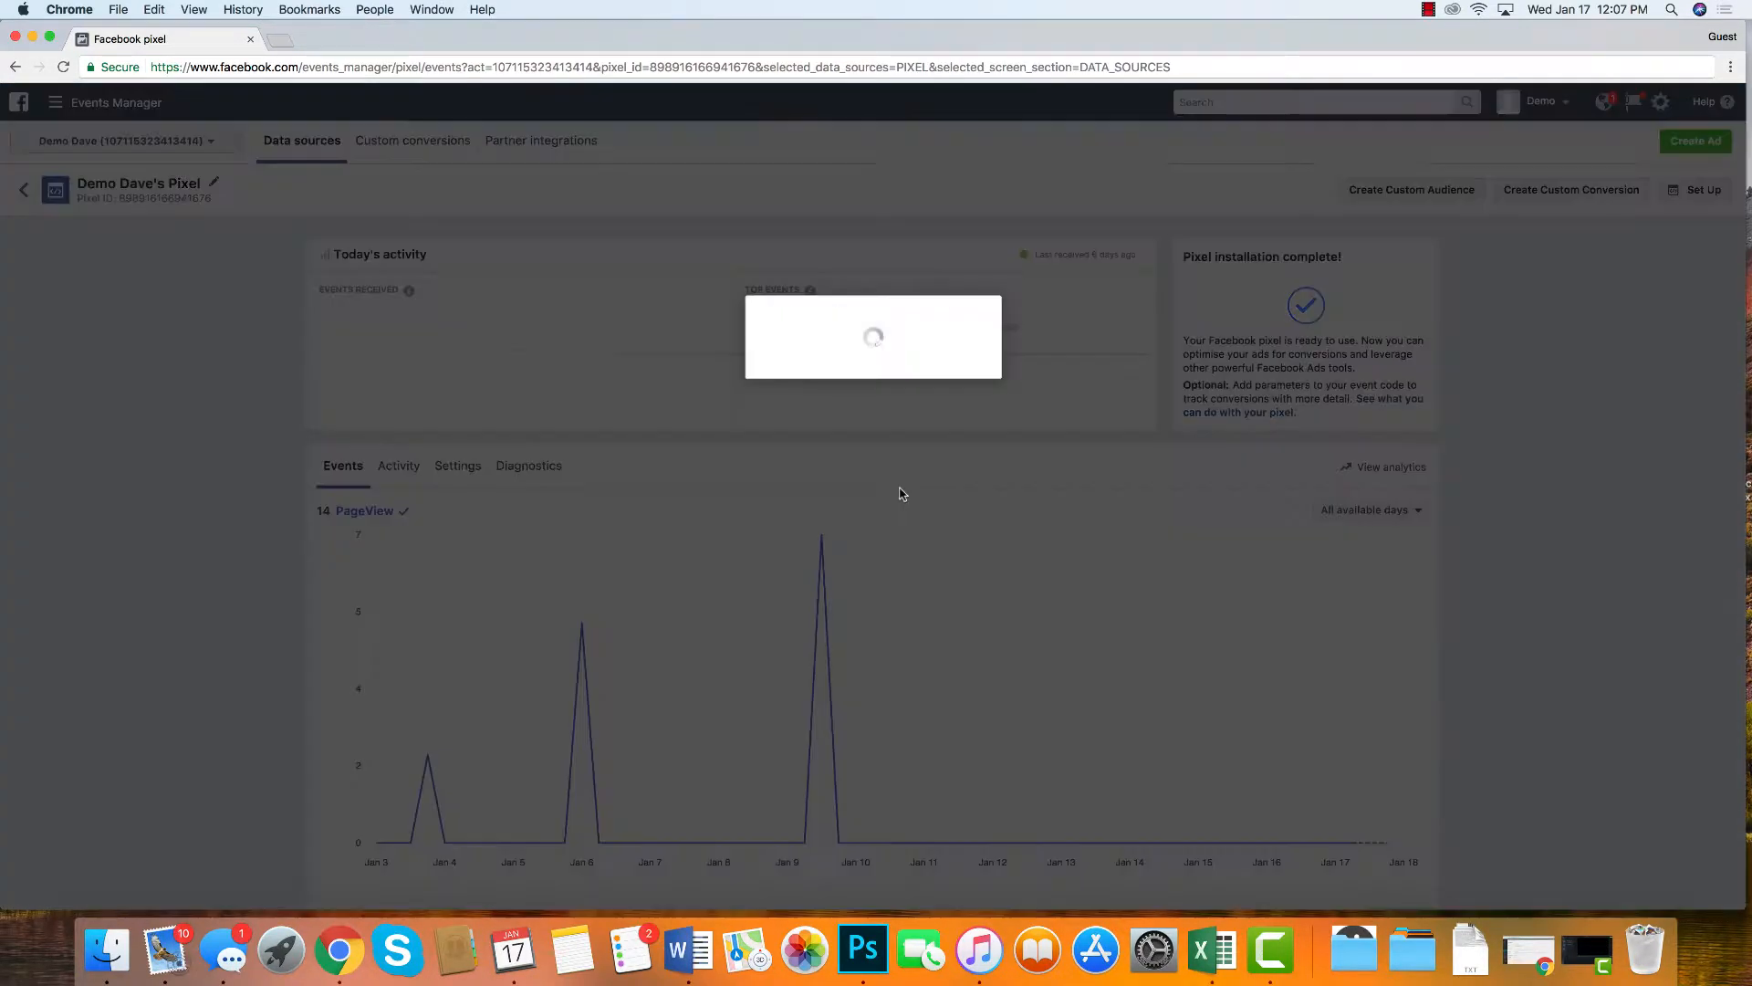
scroll(900, 505, down, 4)
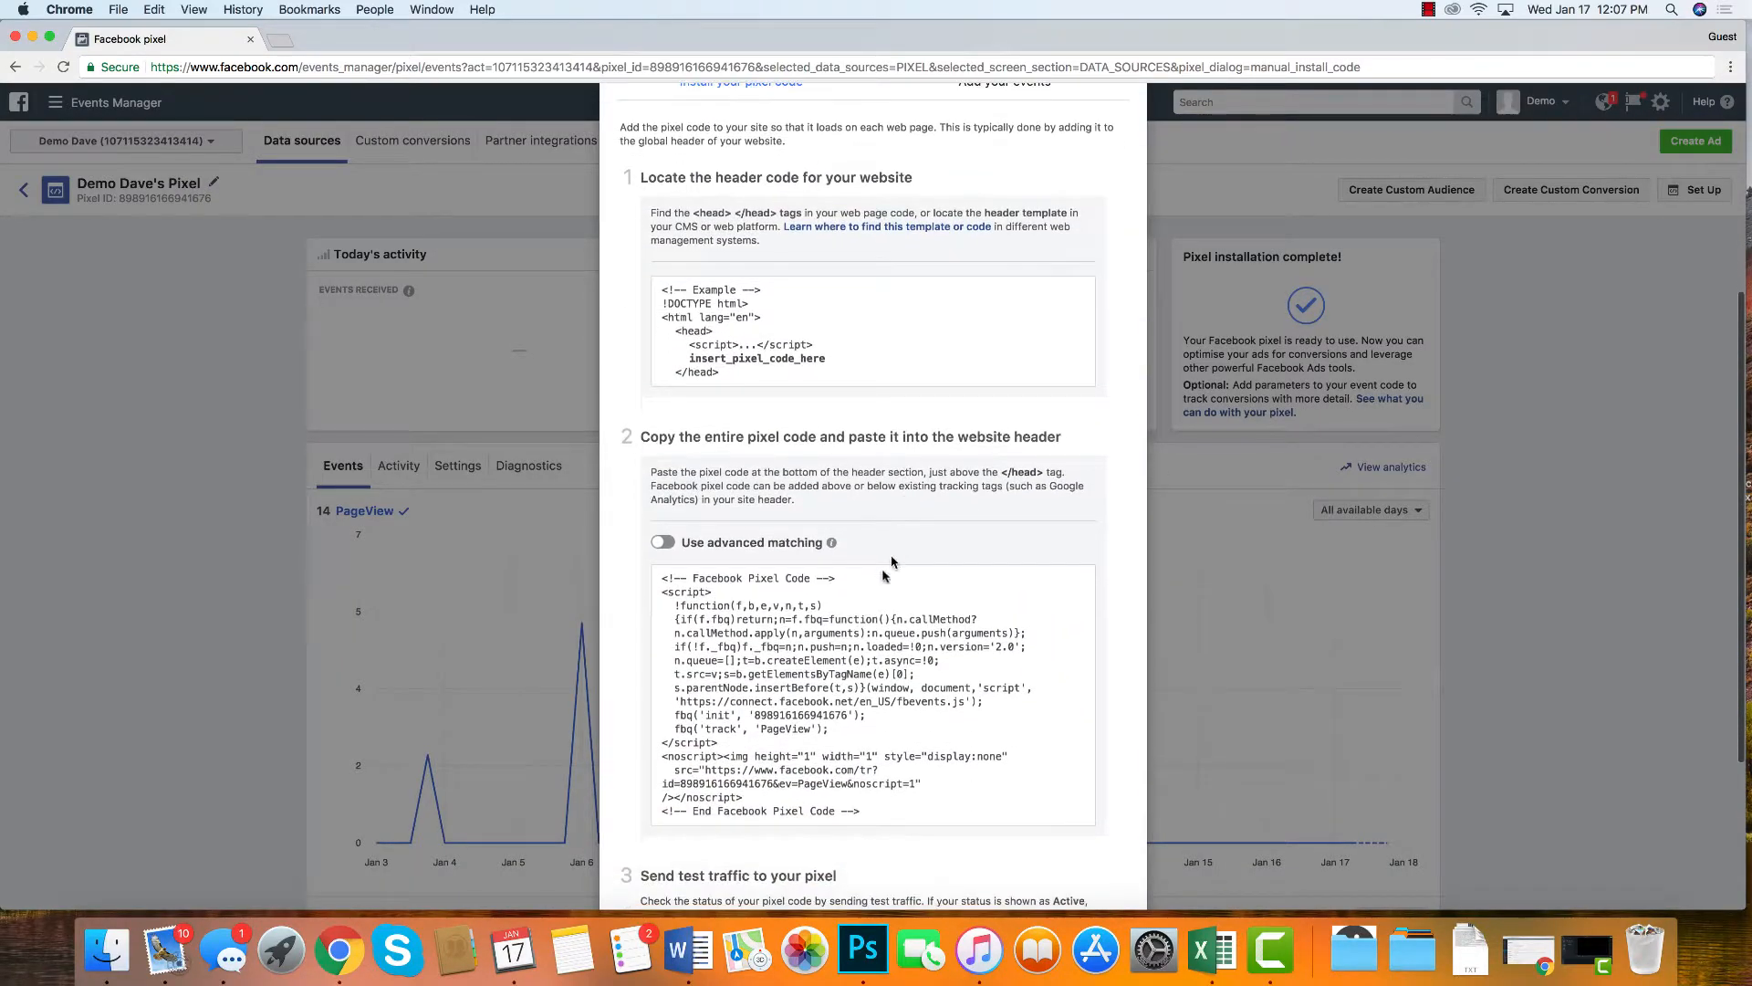
click(832, 628)
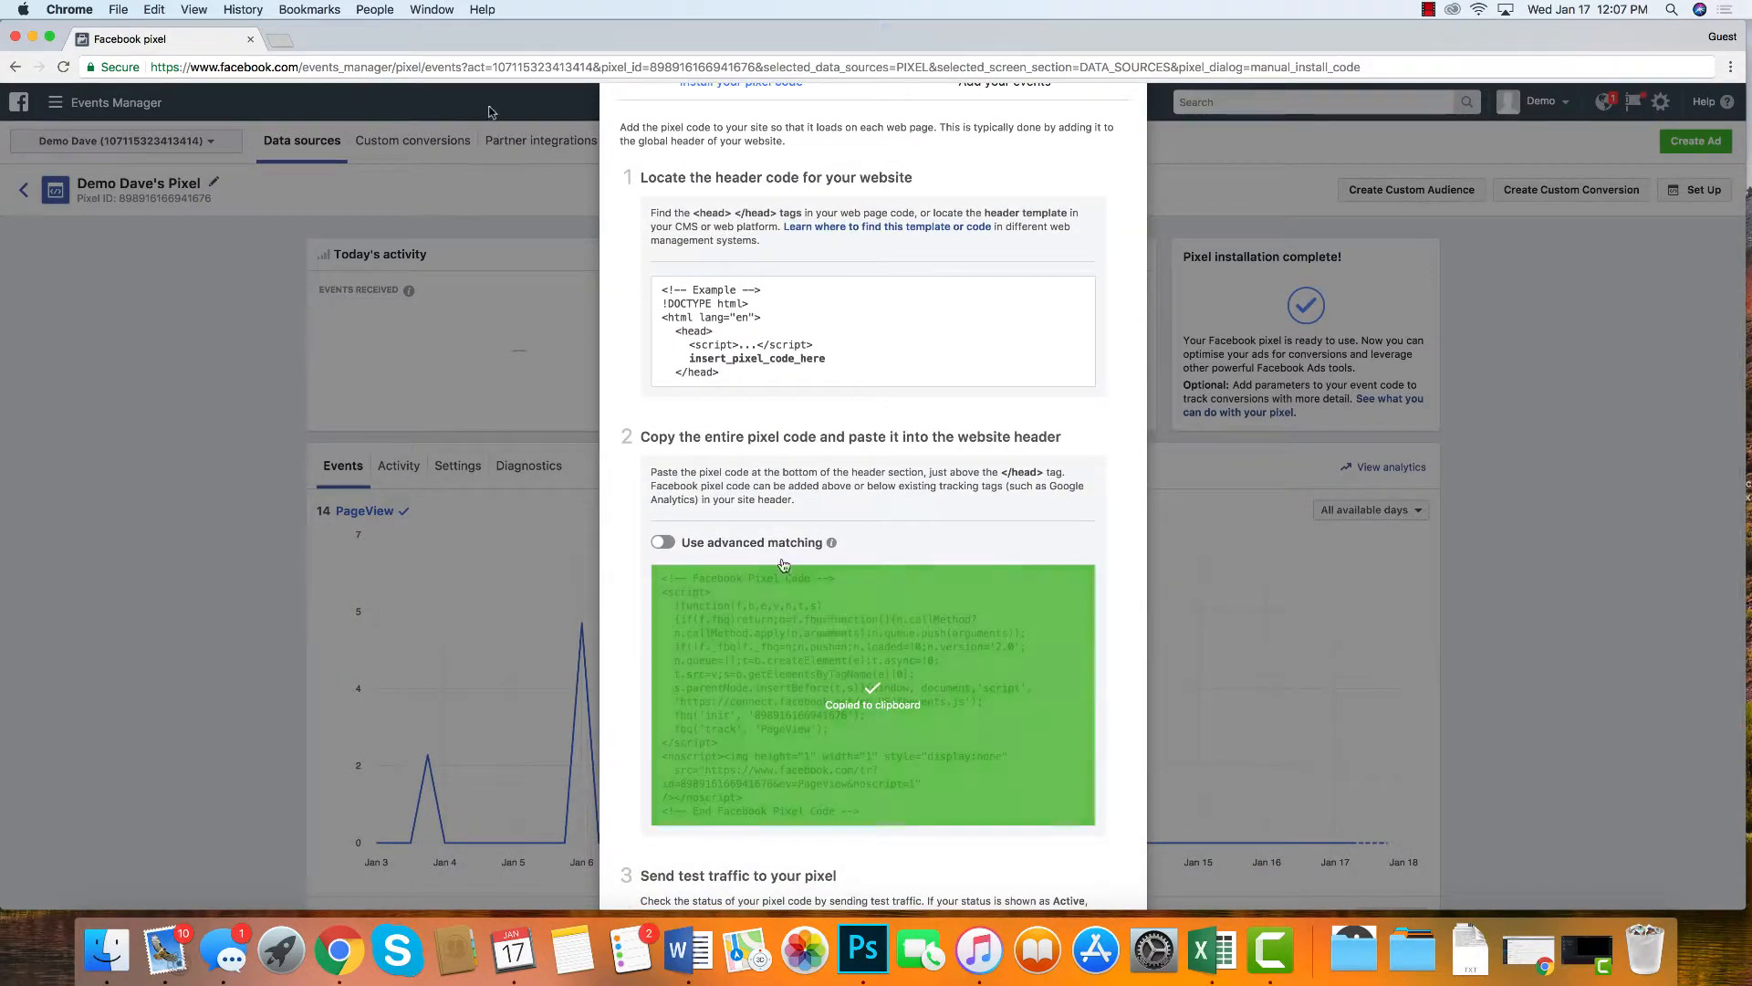
Step: Restore the WordPress General Settings window and arrange it with the pixel code window, leaving WordPress in front
mouse_move(314, 38)
mouse_down()
mouse_move(316, 114)
mouse_move(319, 25)
mouse_move(321, 46)
mouse_up()
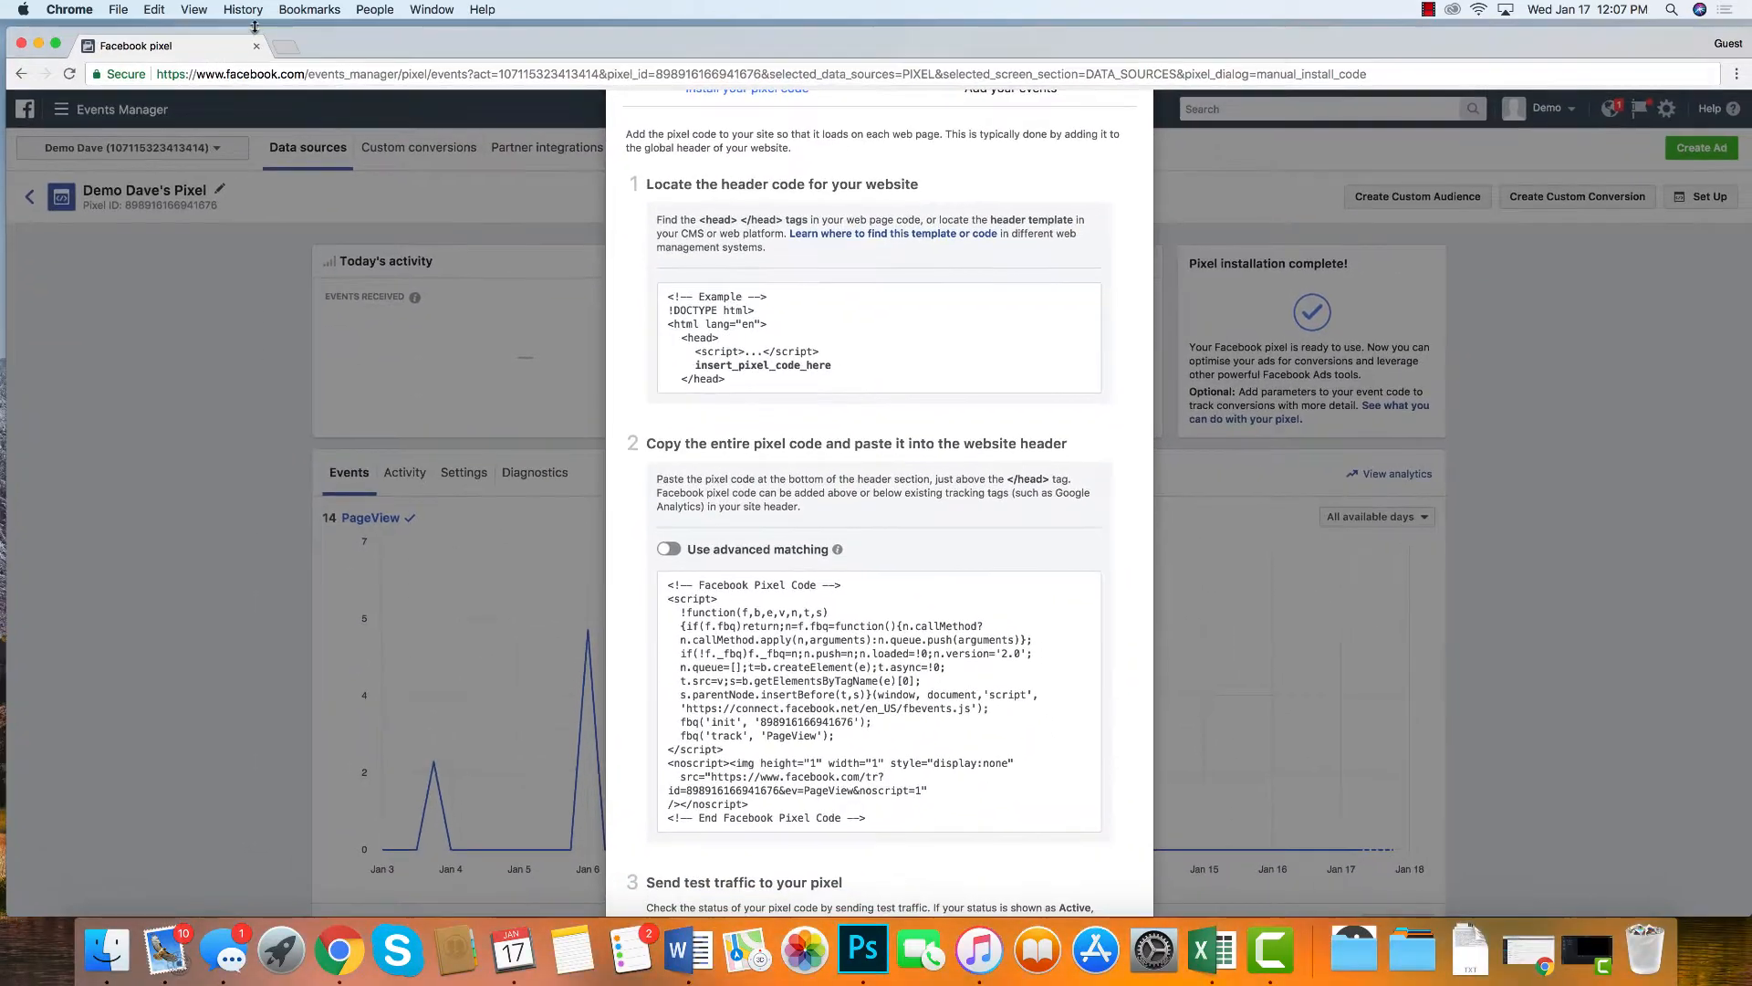
click(1524, 963)
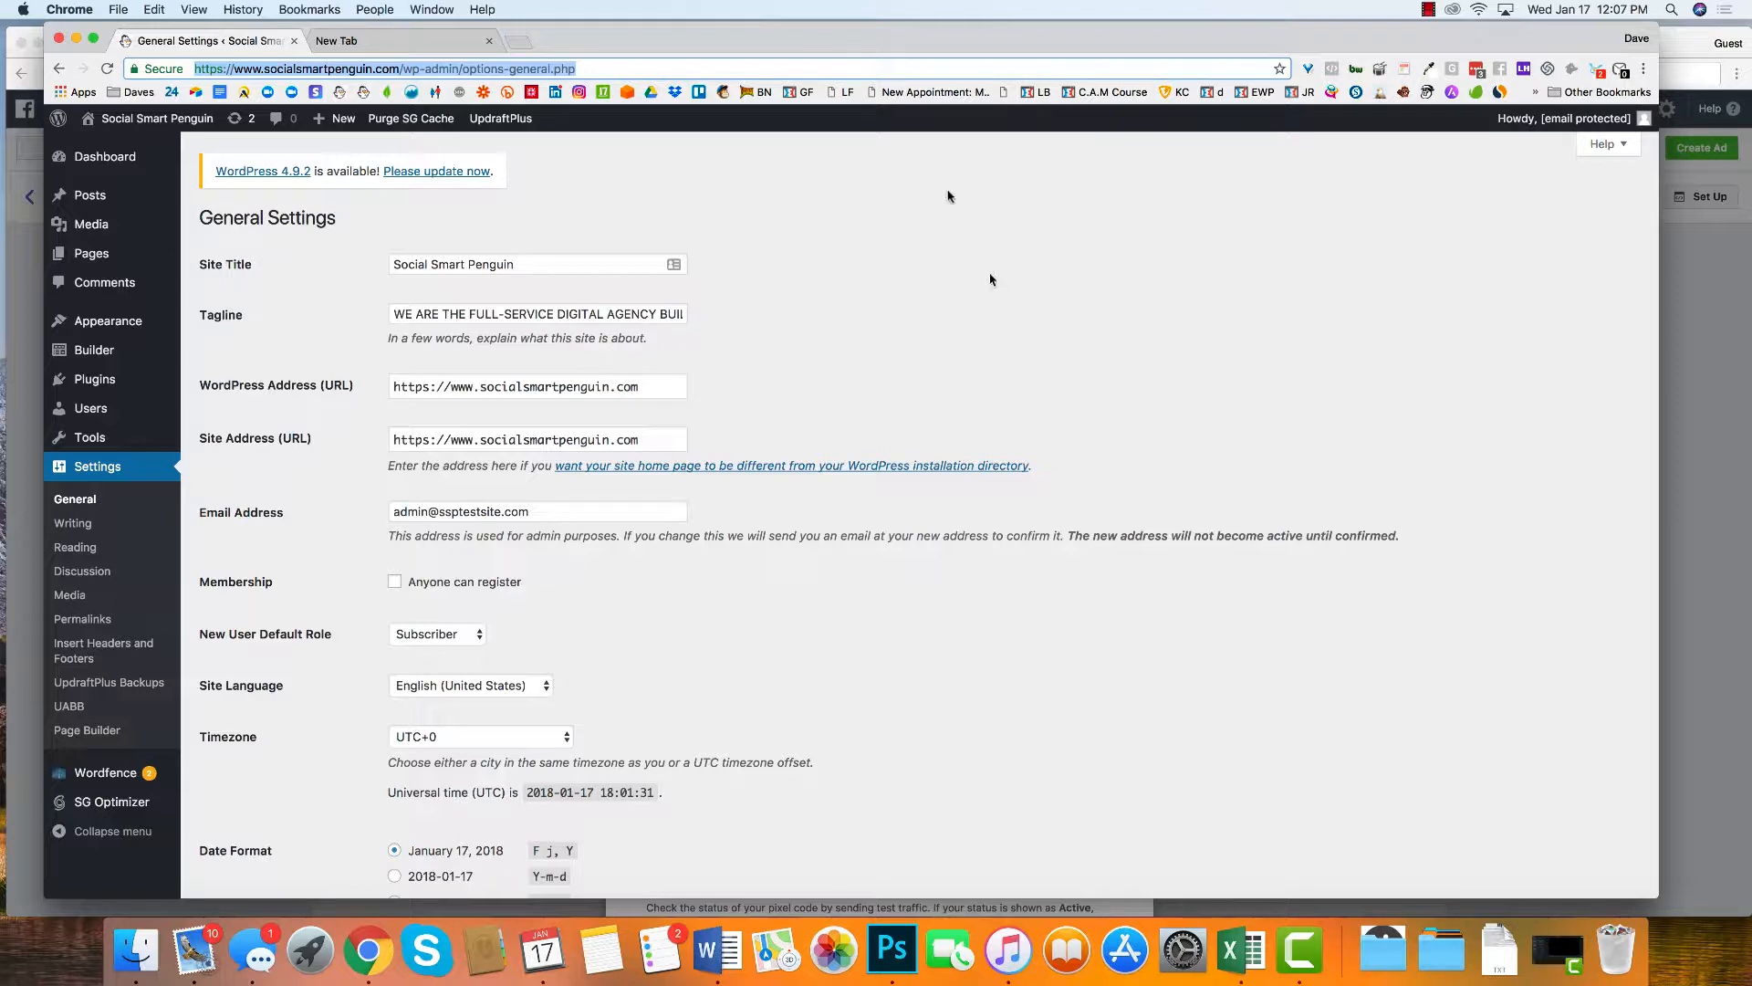
drag(844, 47, 821, 189)
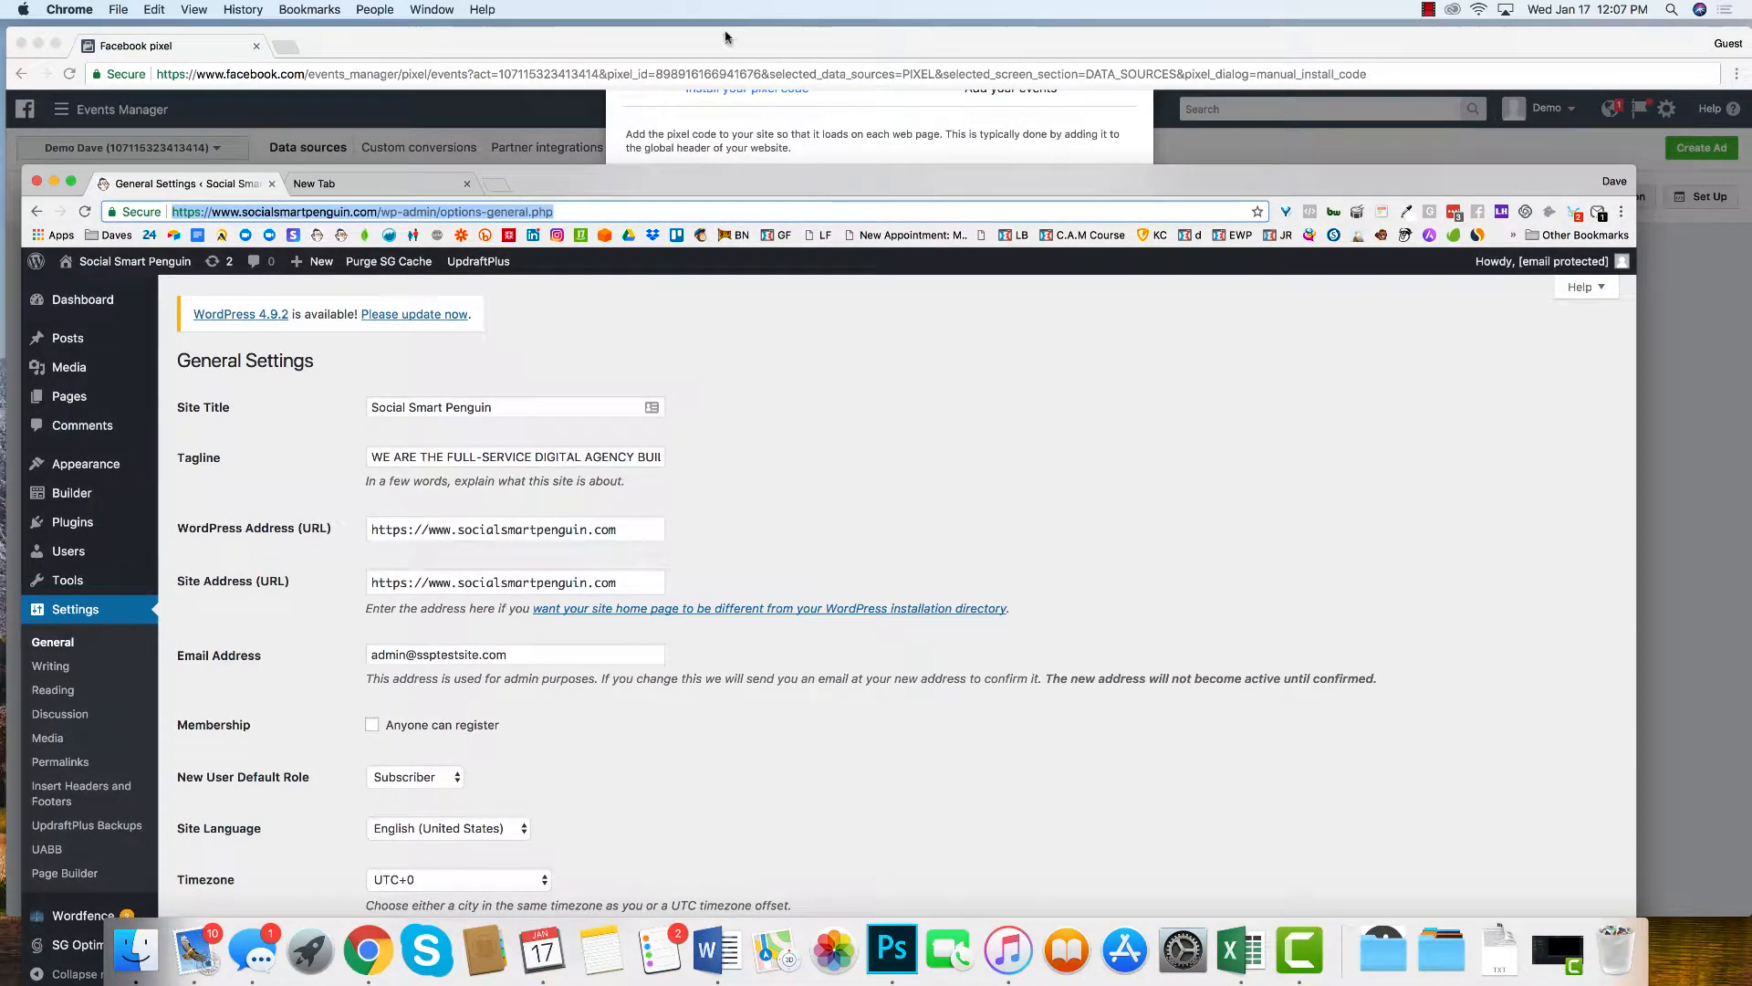
click(727, 39)
scroll(842, 652, down, 2)
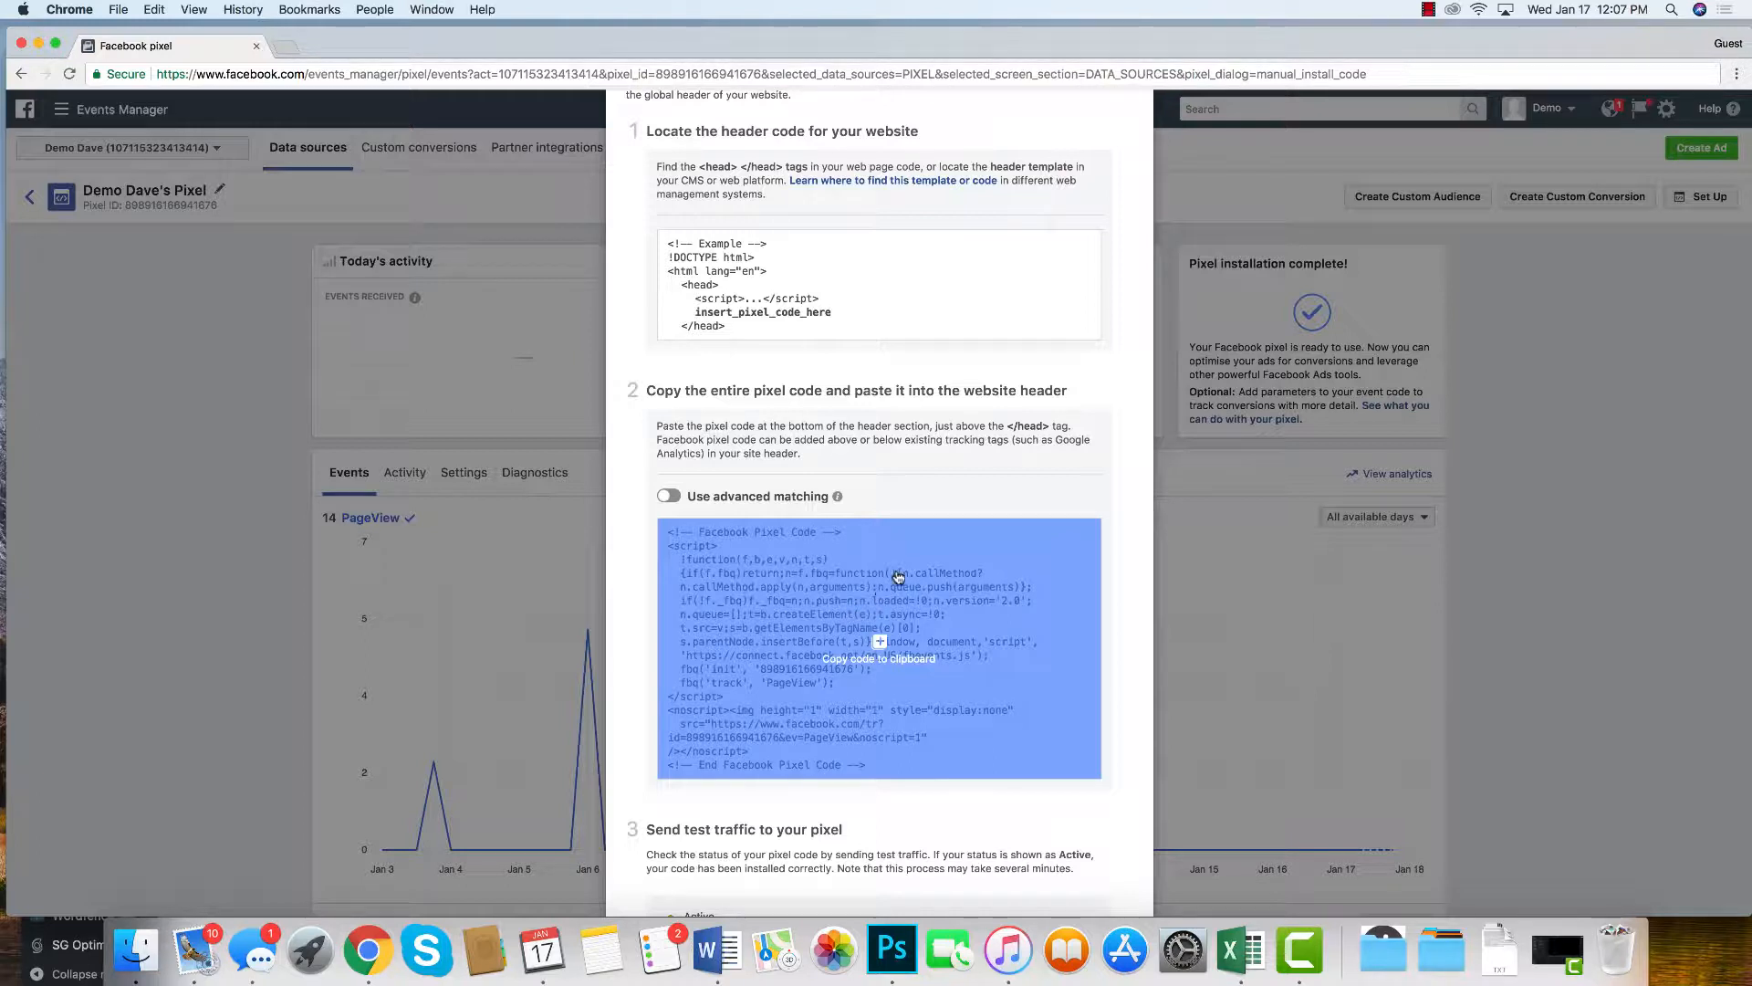
drag(447, 59, 526, 57)
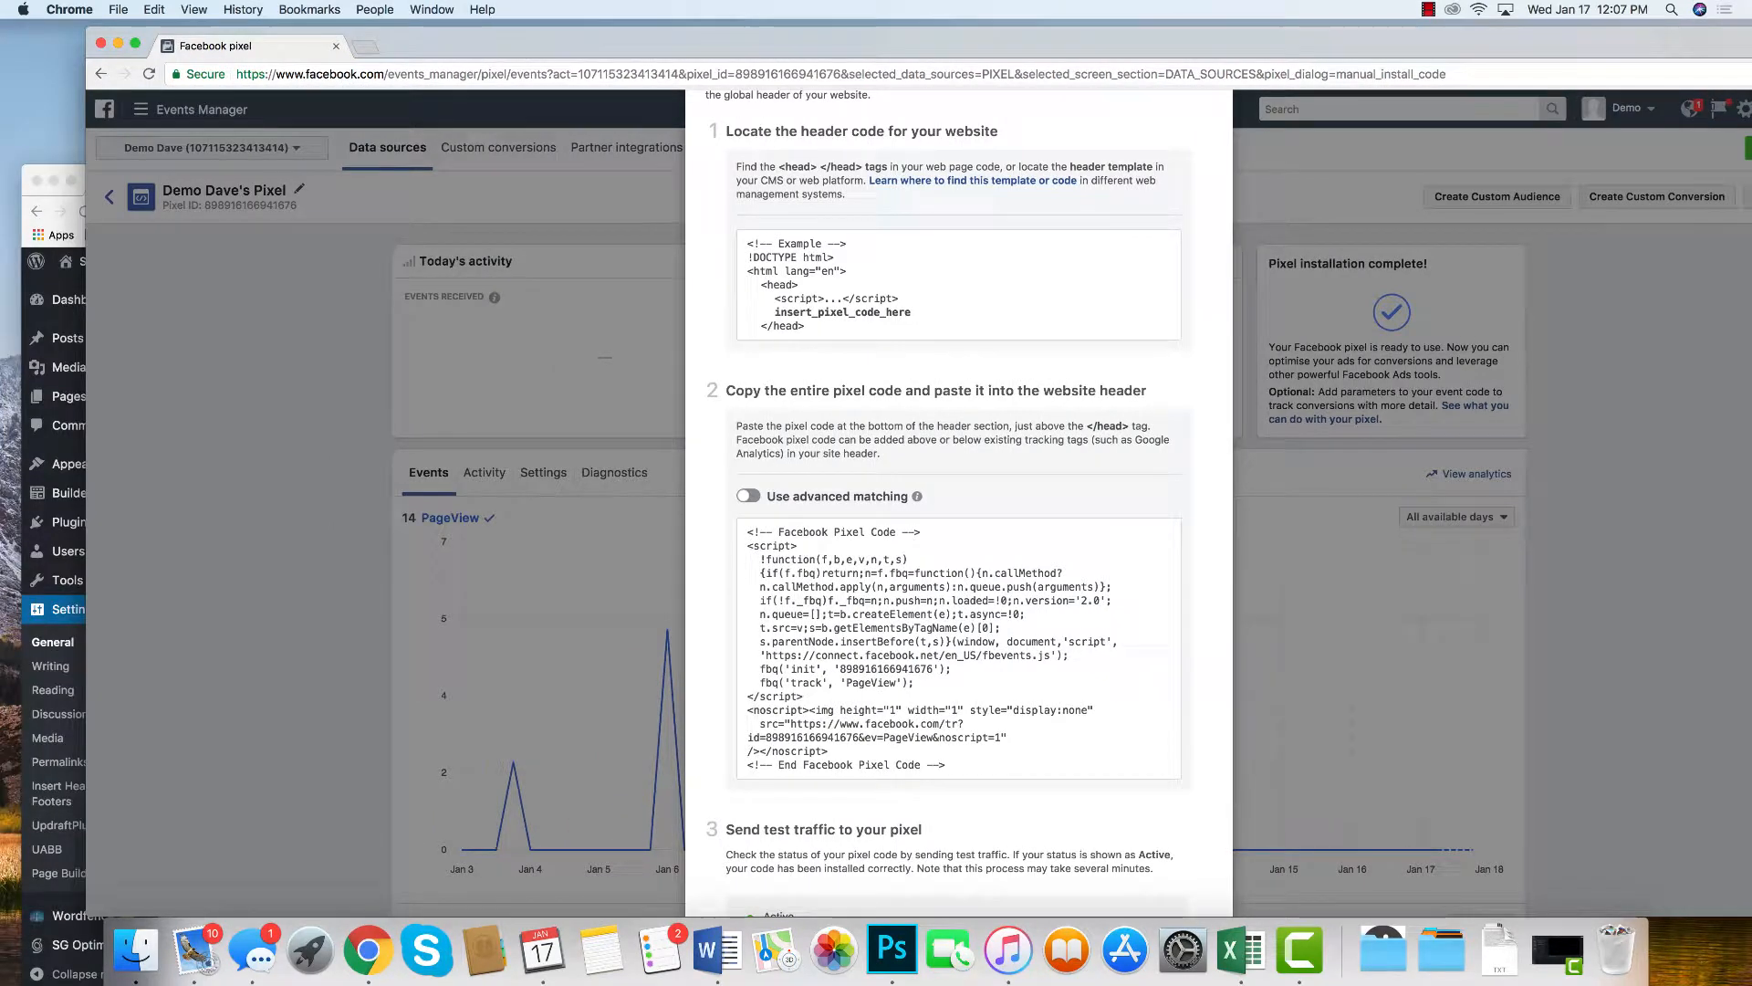
click(77, 195)
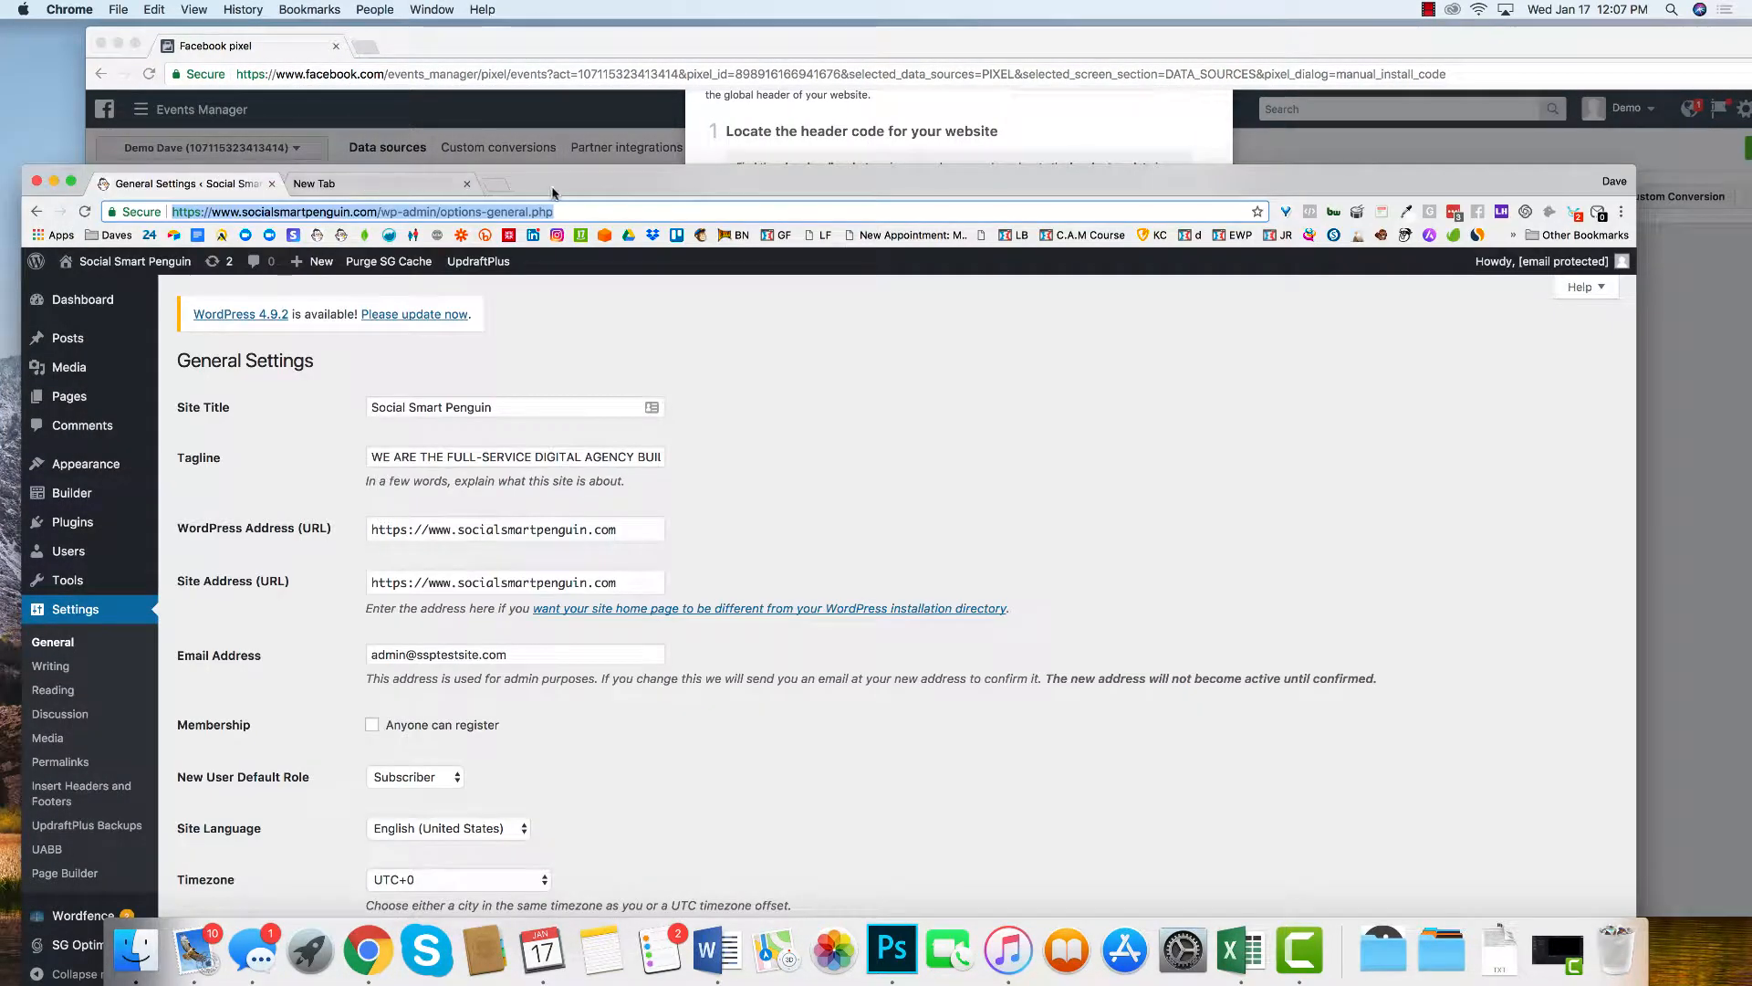
drag(552, 194, 561, 50)
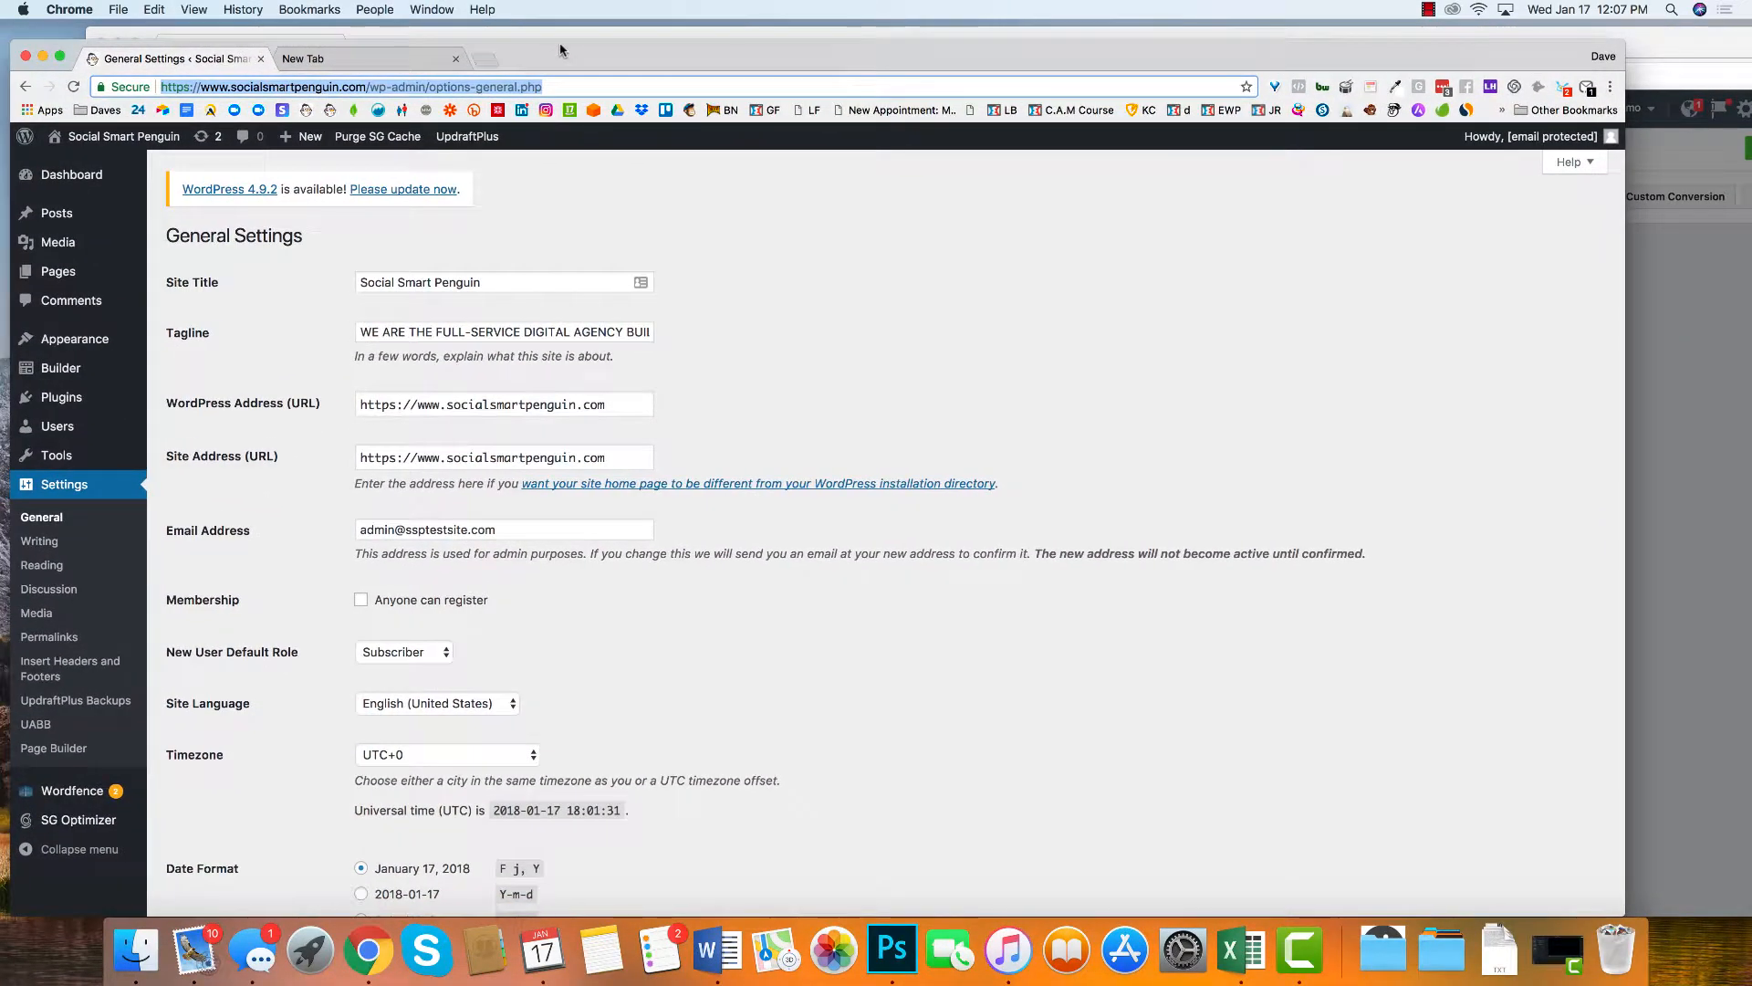
click(575, 36)
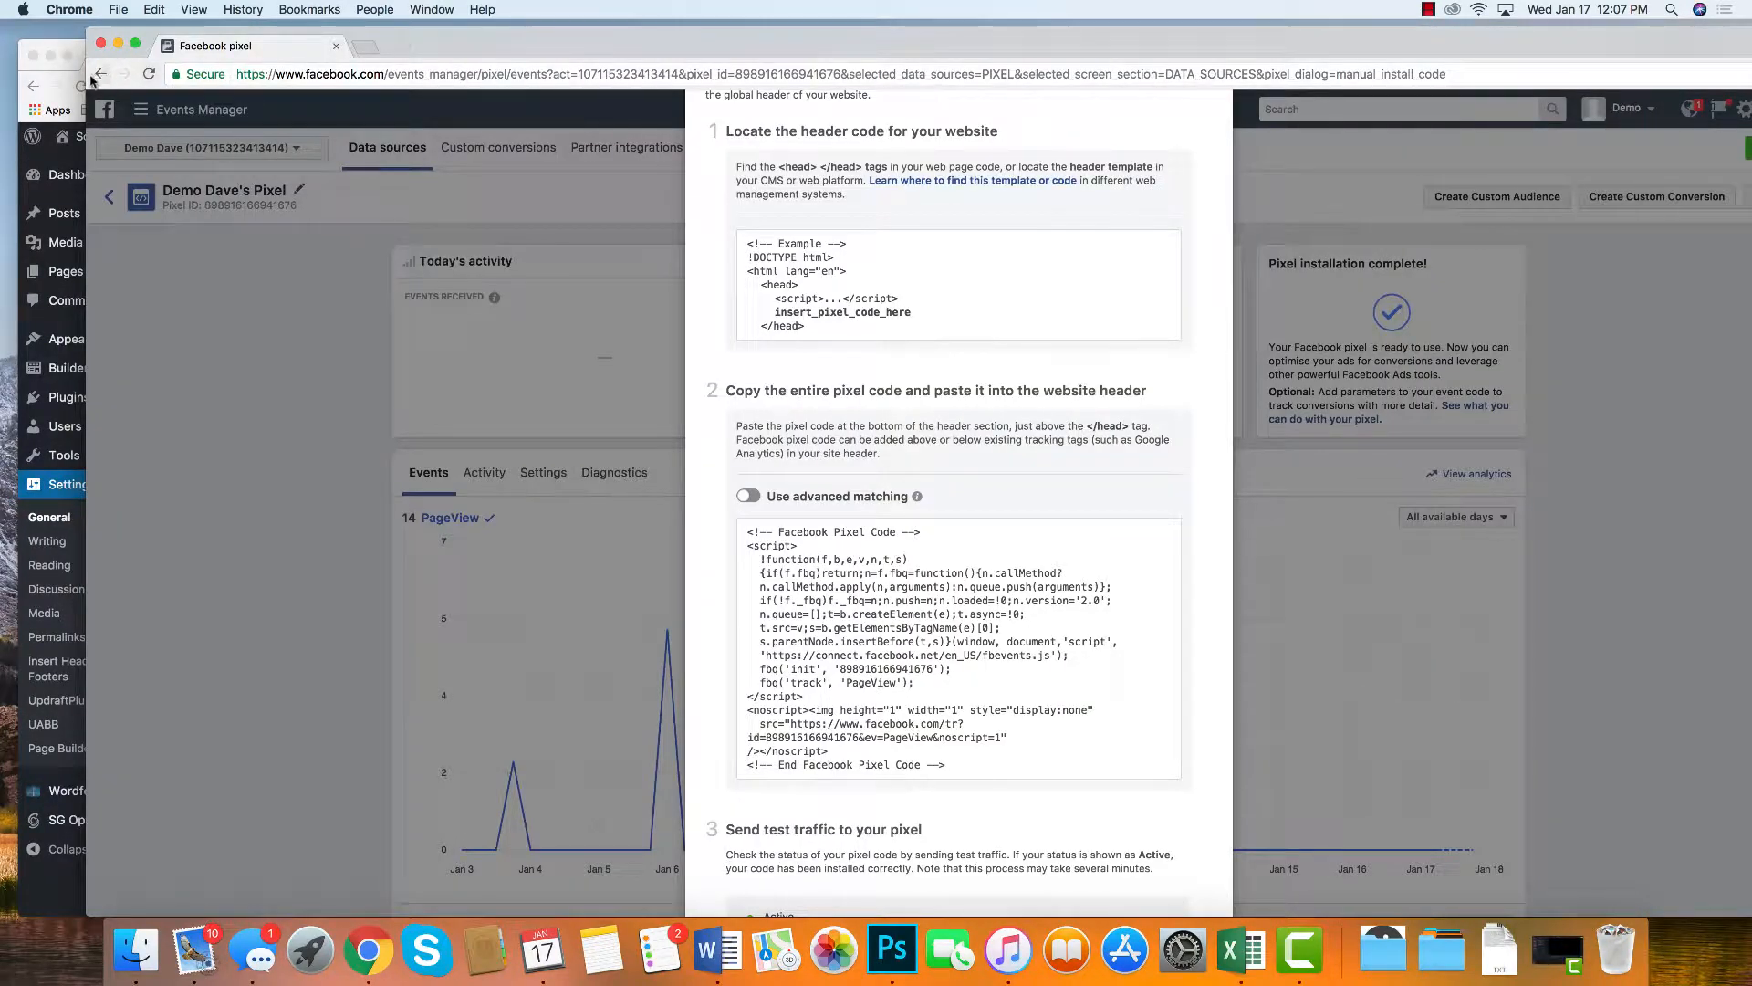
click(73, 50)
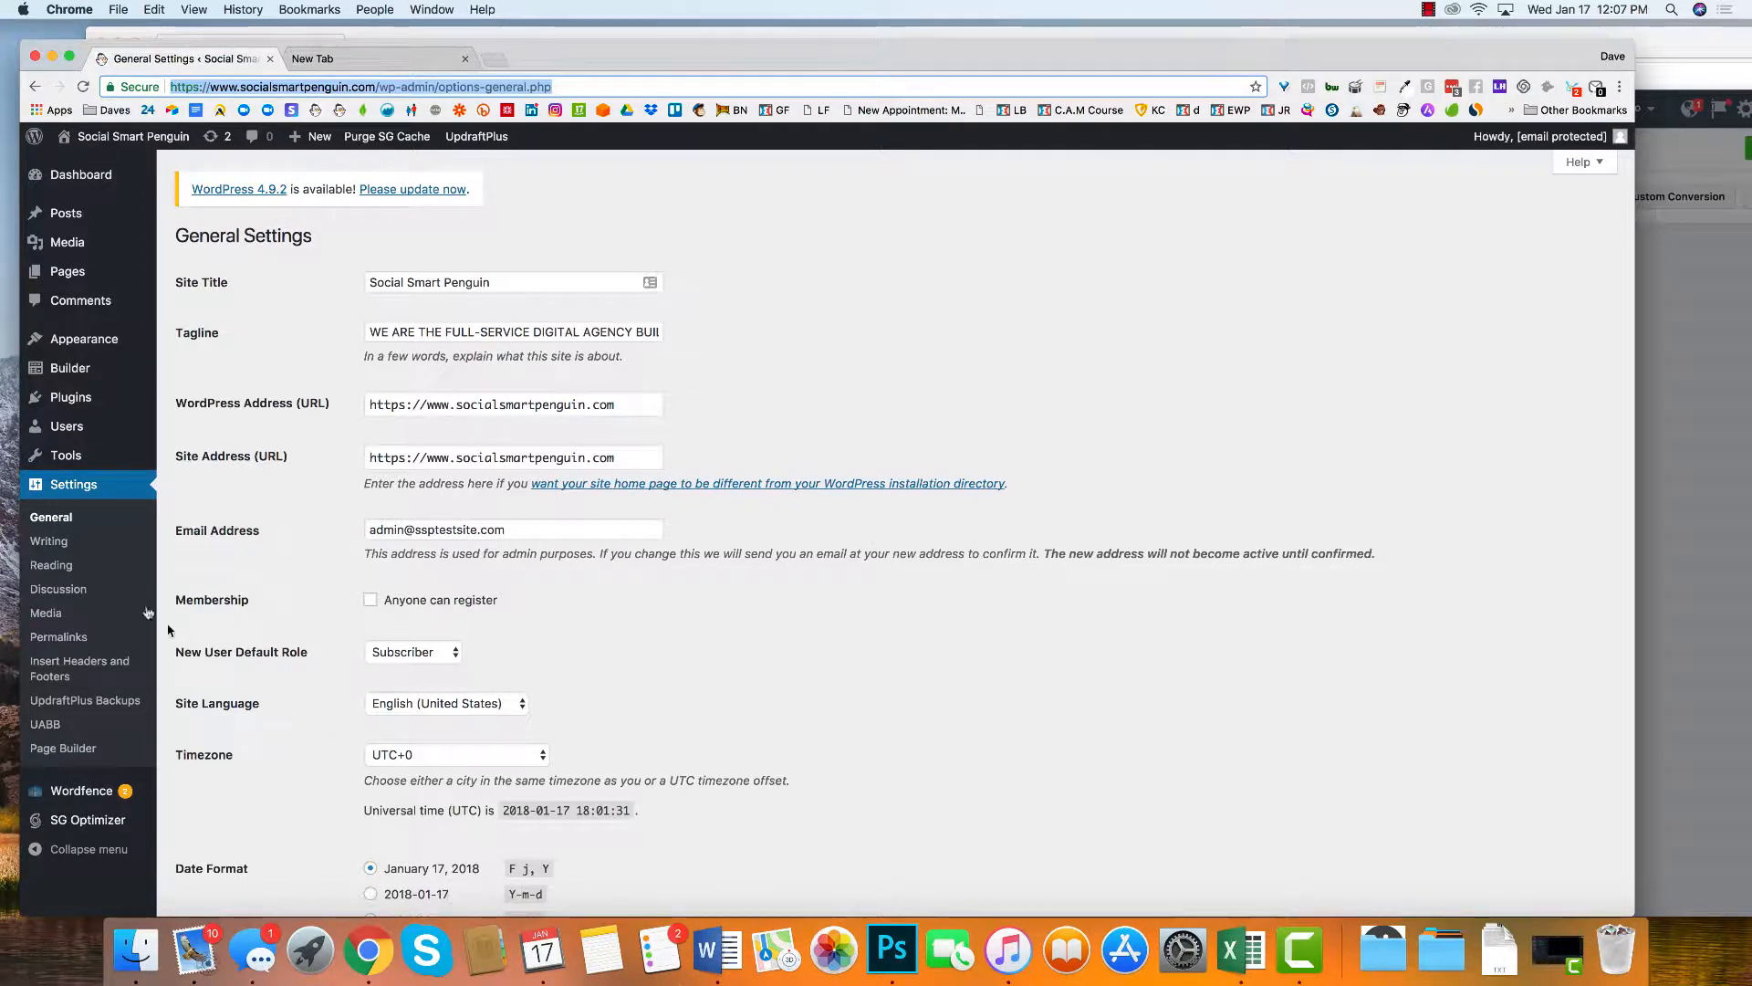
Step: Open the Insert Headers and Footers settings and locate the Scripts in Header field
click(109, 673)
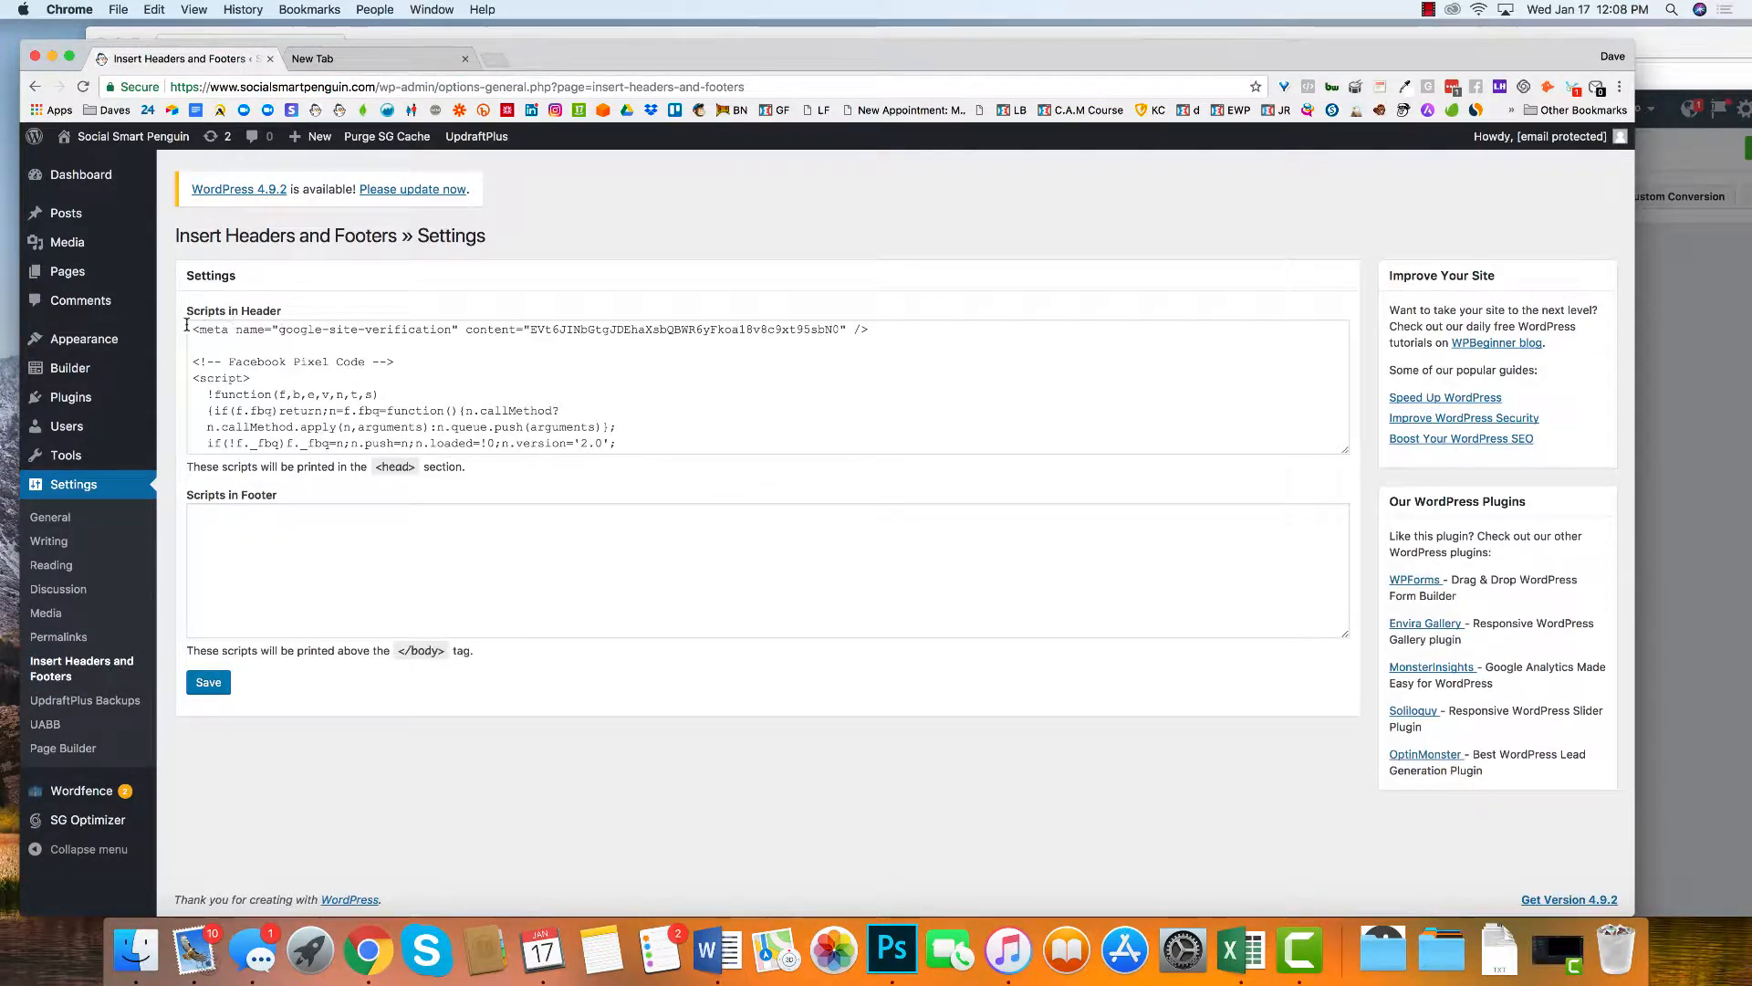
drag(184, 315, 327, 312)
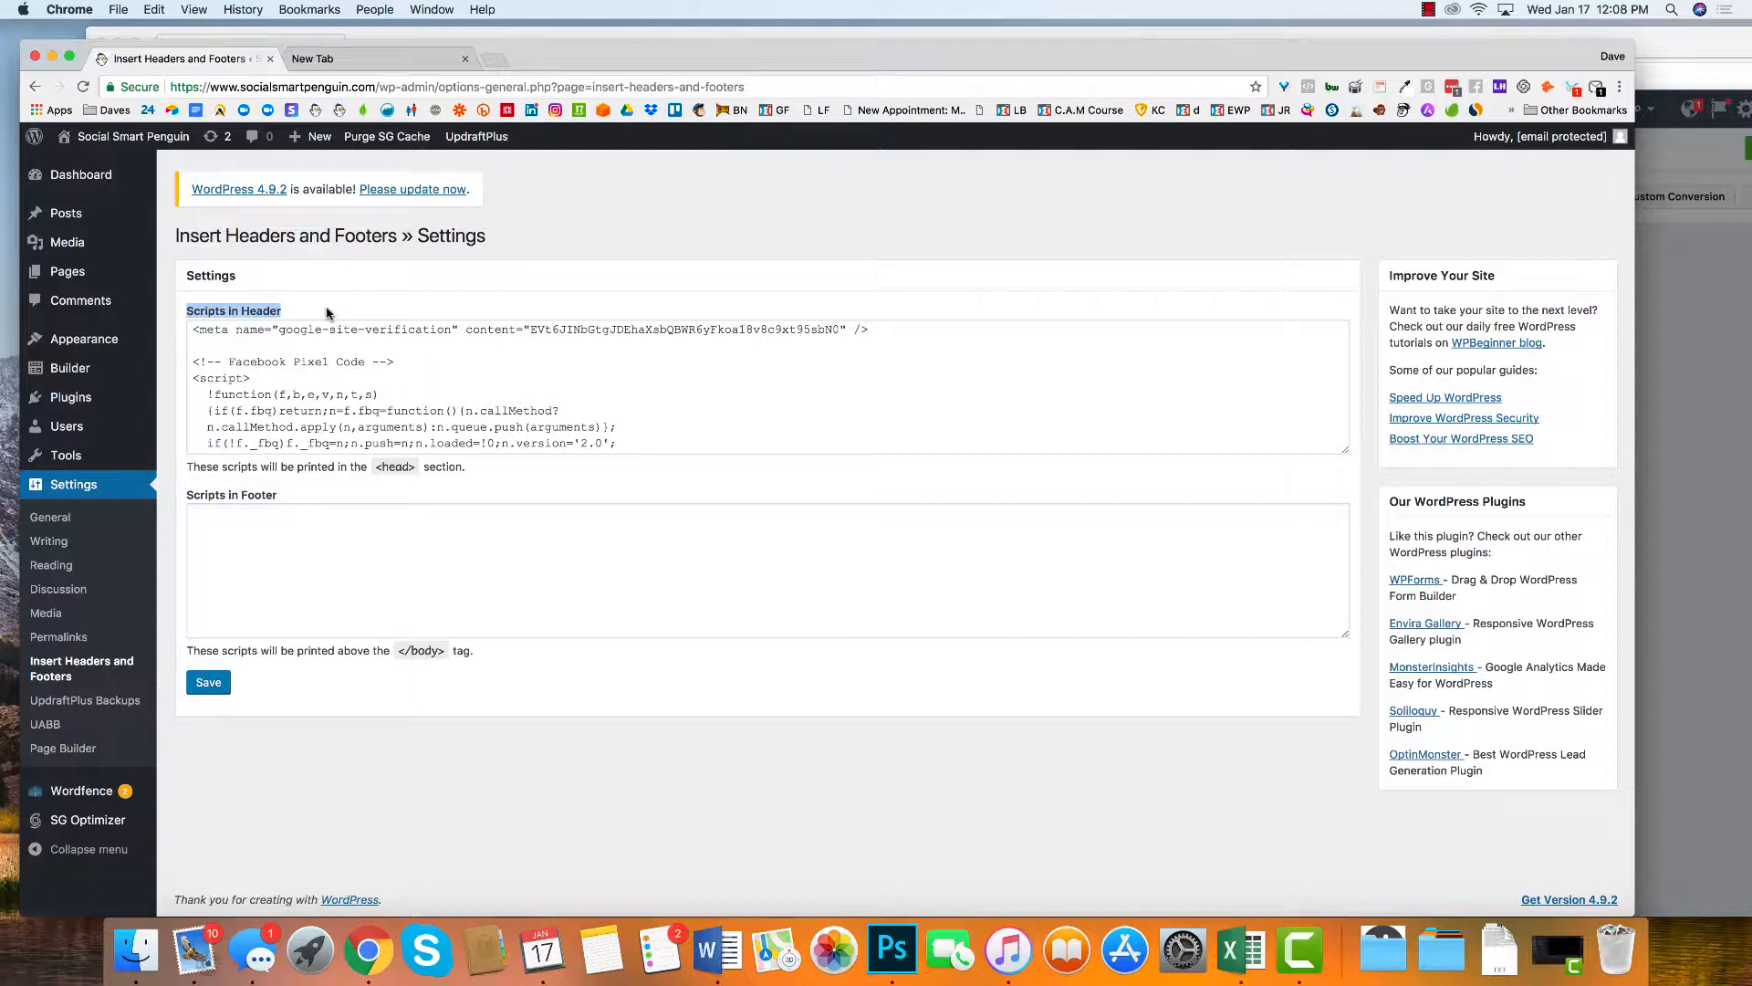
click(326, 313)
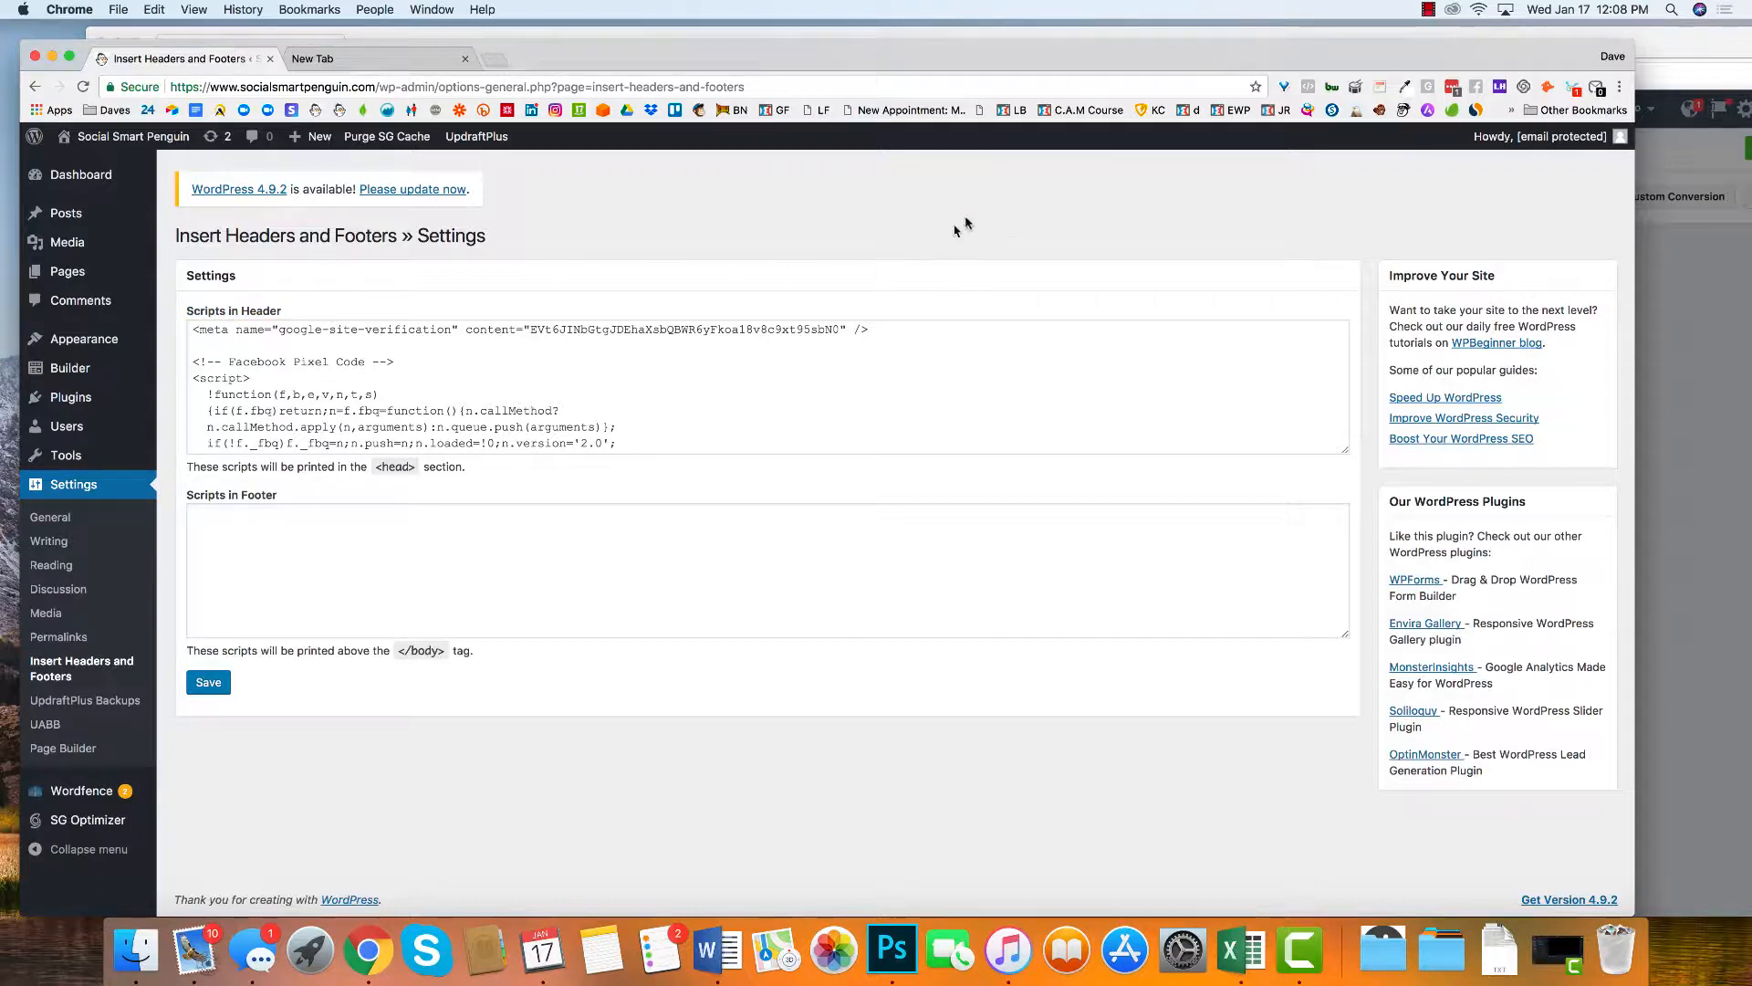
Step: Open the Social Smart Penguin home page in a new tab and switch to it
right_click(132, 165)
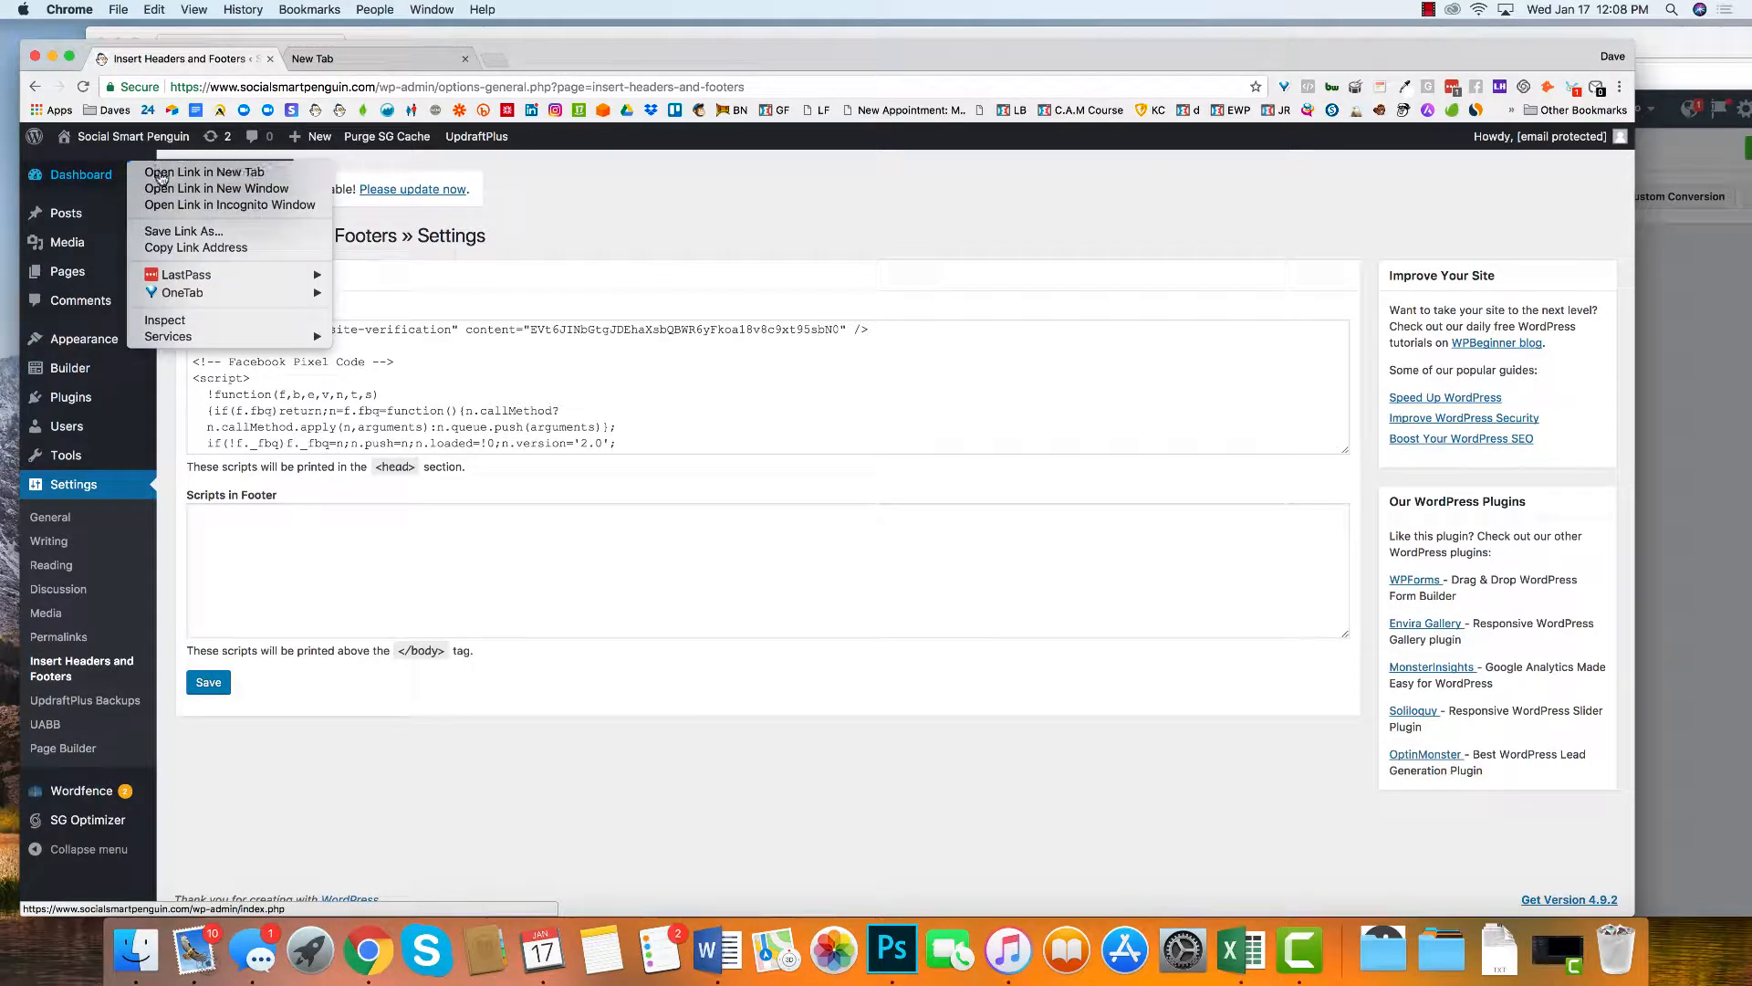
click(162, 176)
click(358, 59)
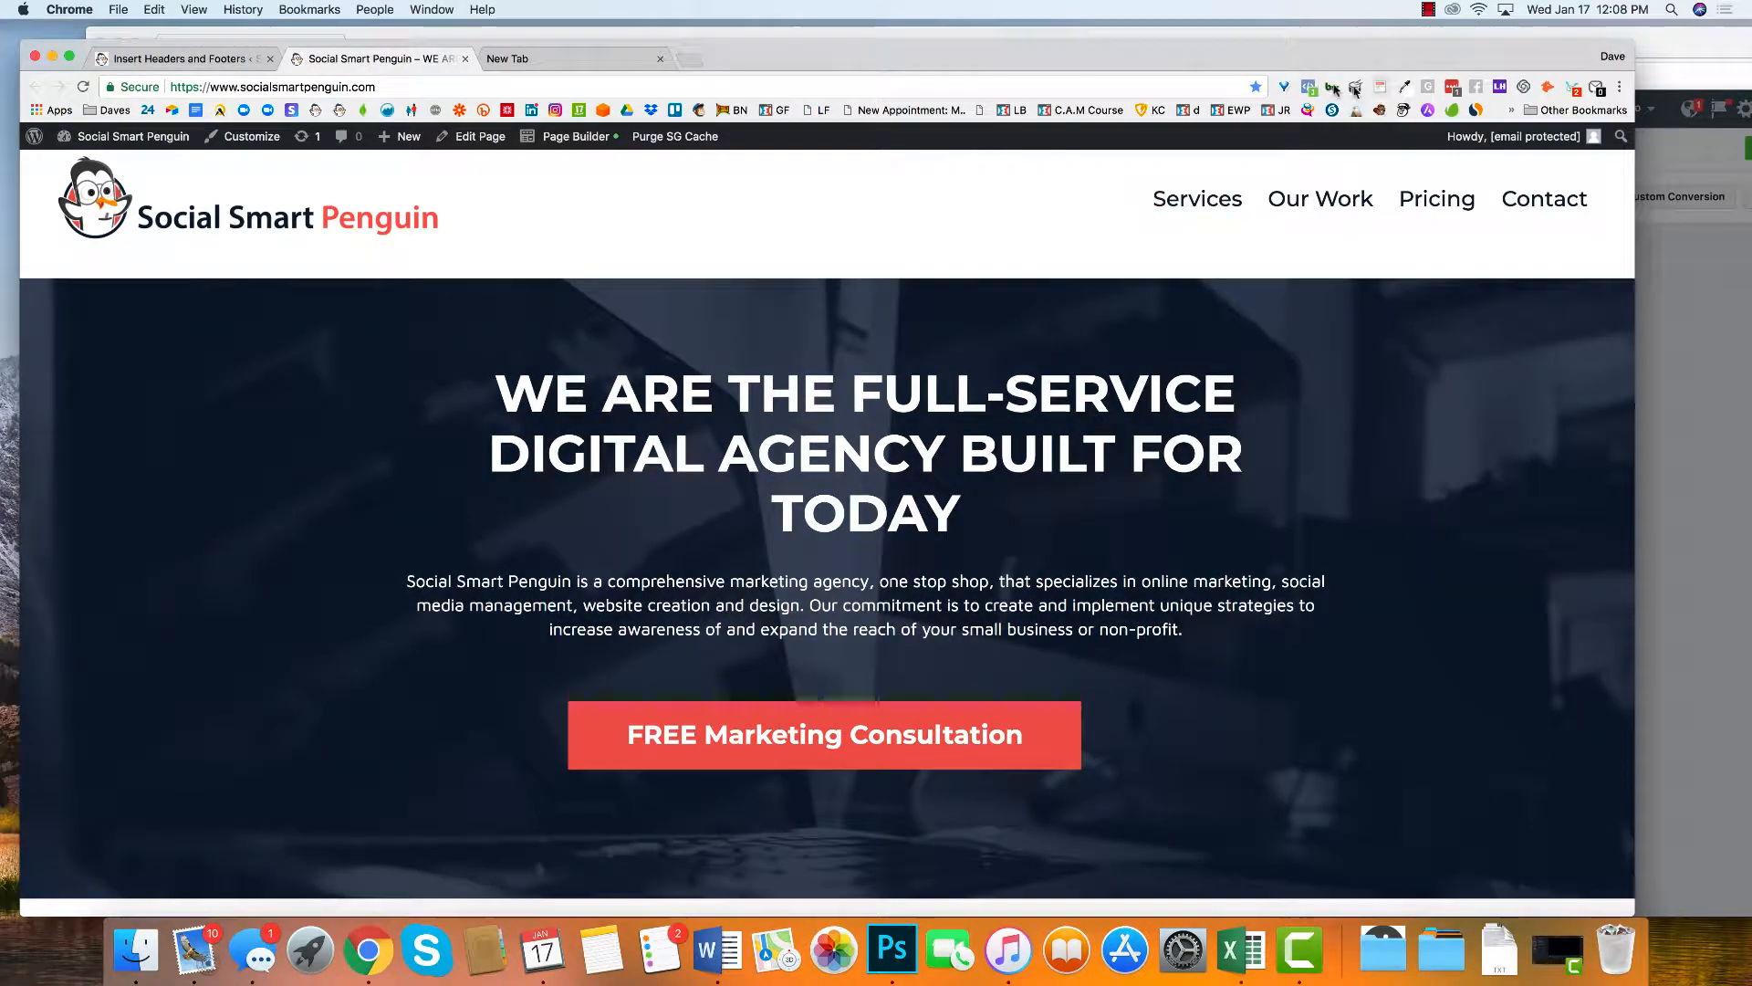
Step: Check the home page with Facebook Pixel Helper and inspect the PageView event's details
click(1307, 88)
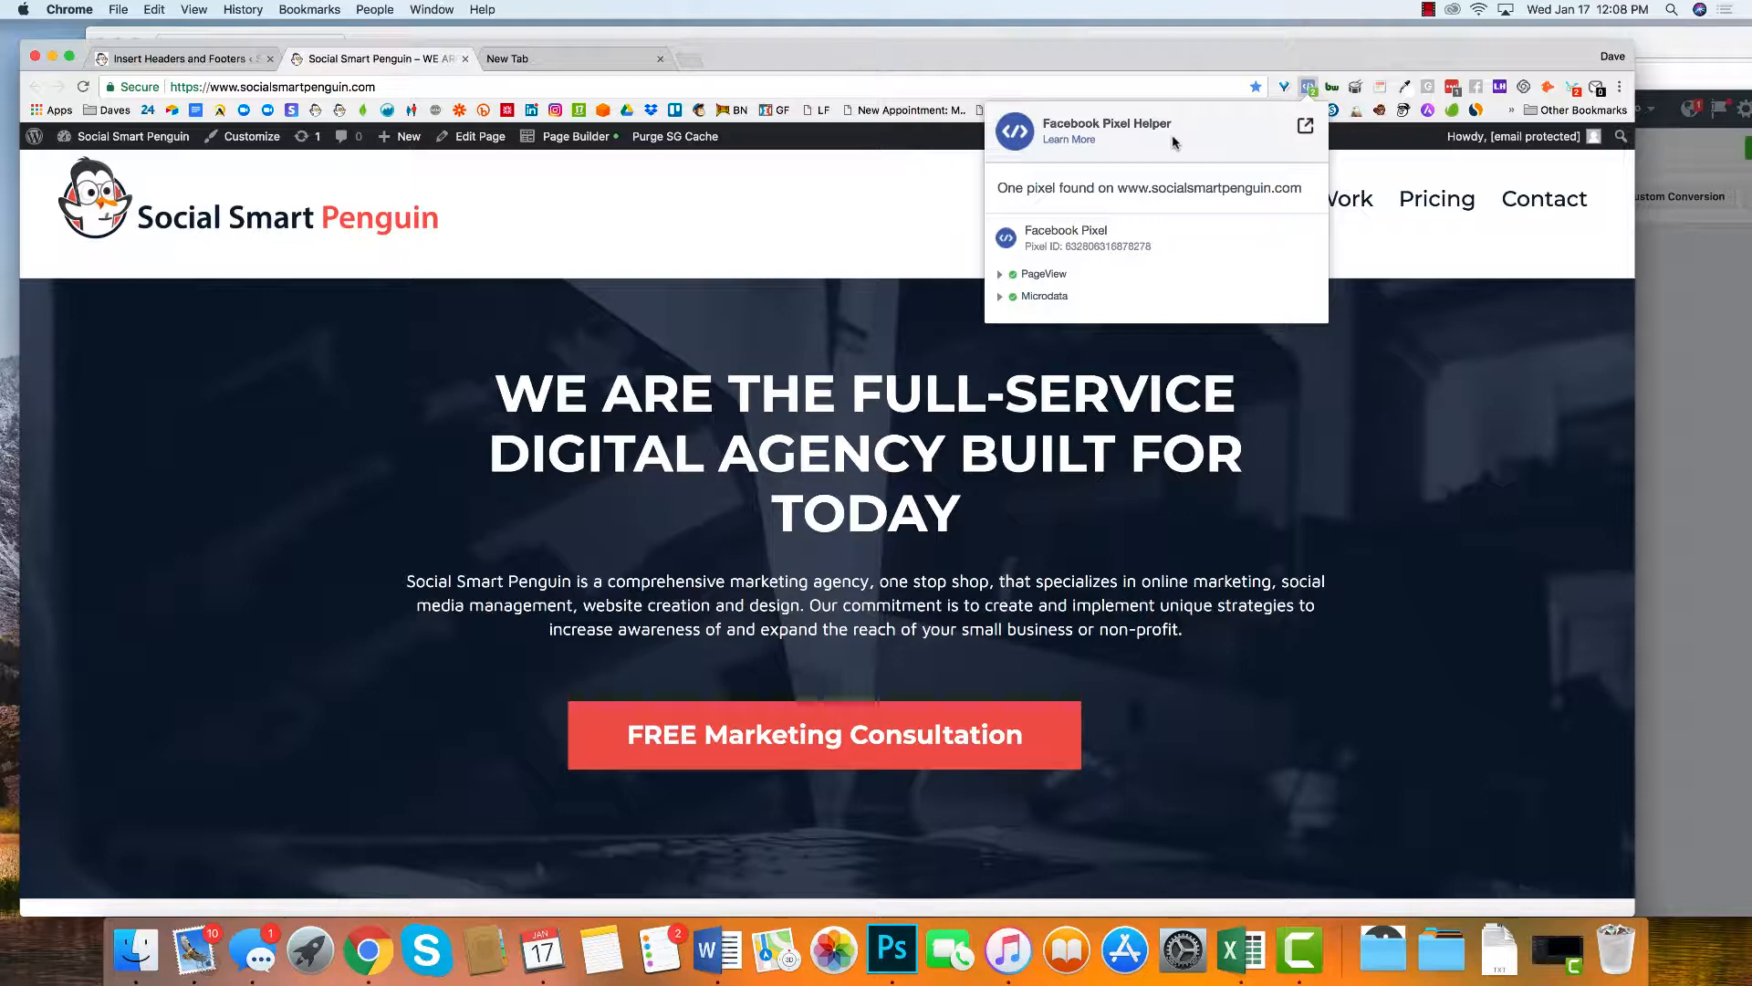
click(866, 248)
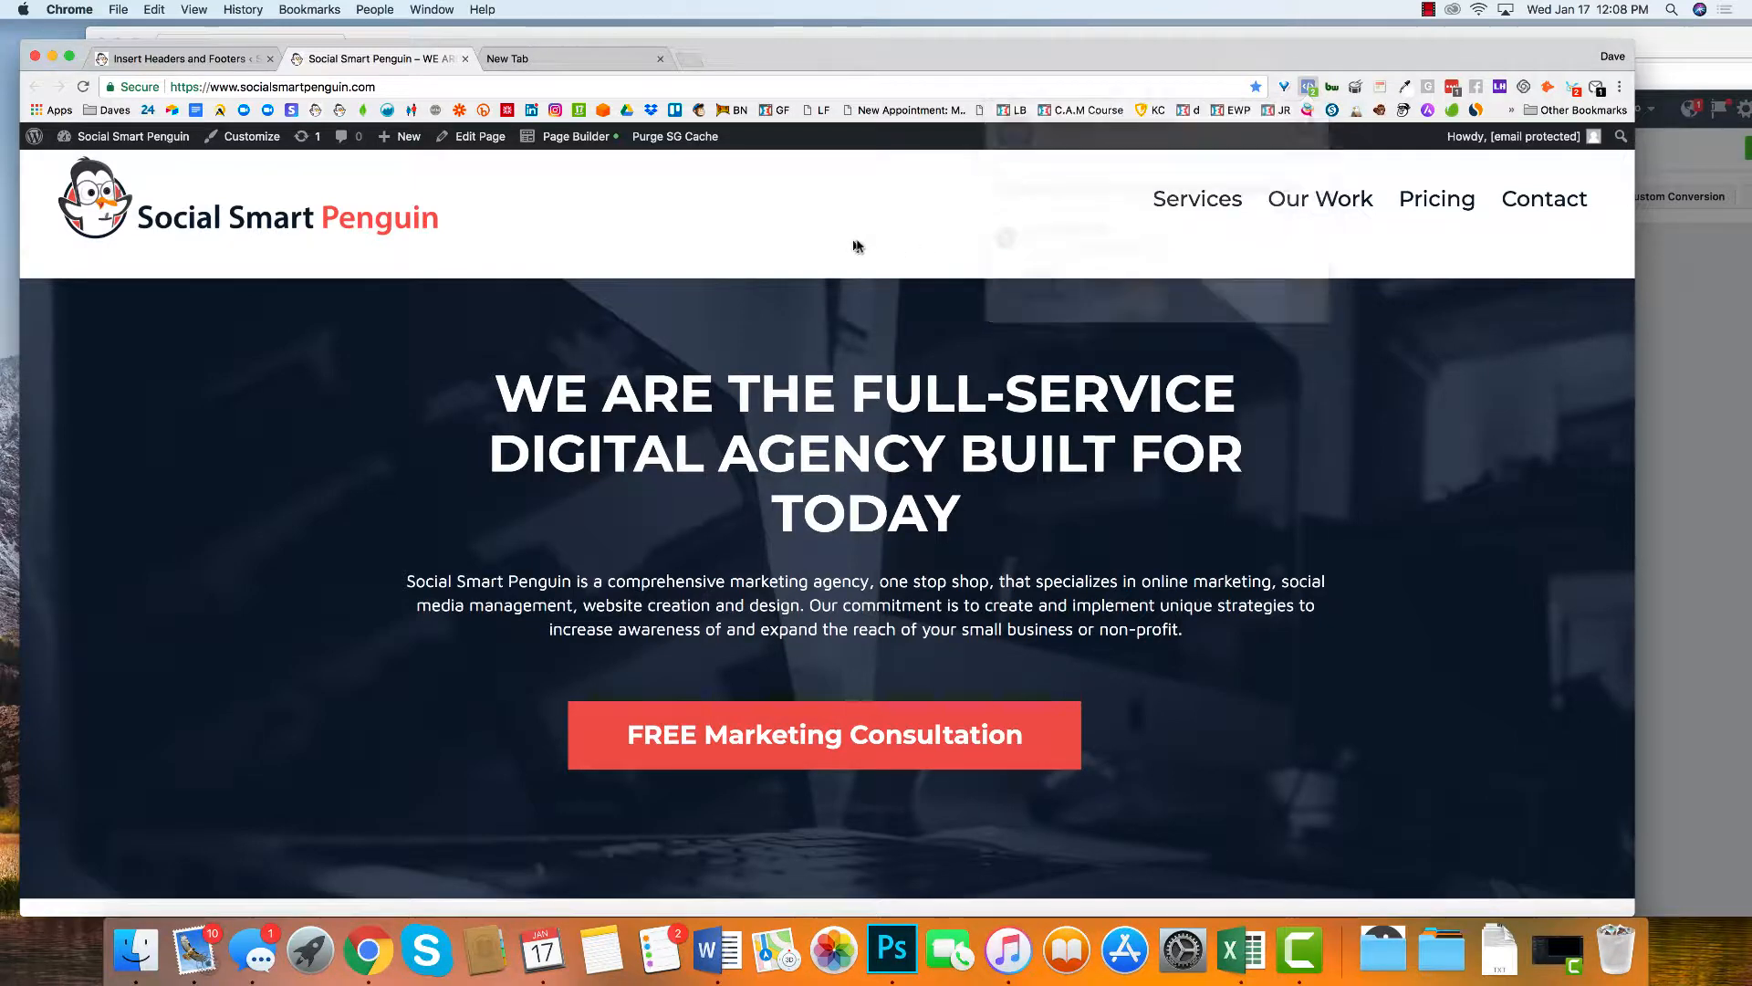
click(1309, 89)
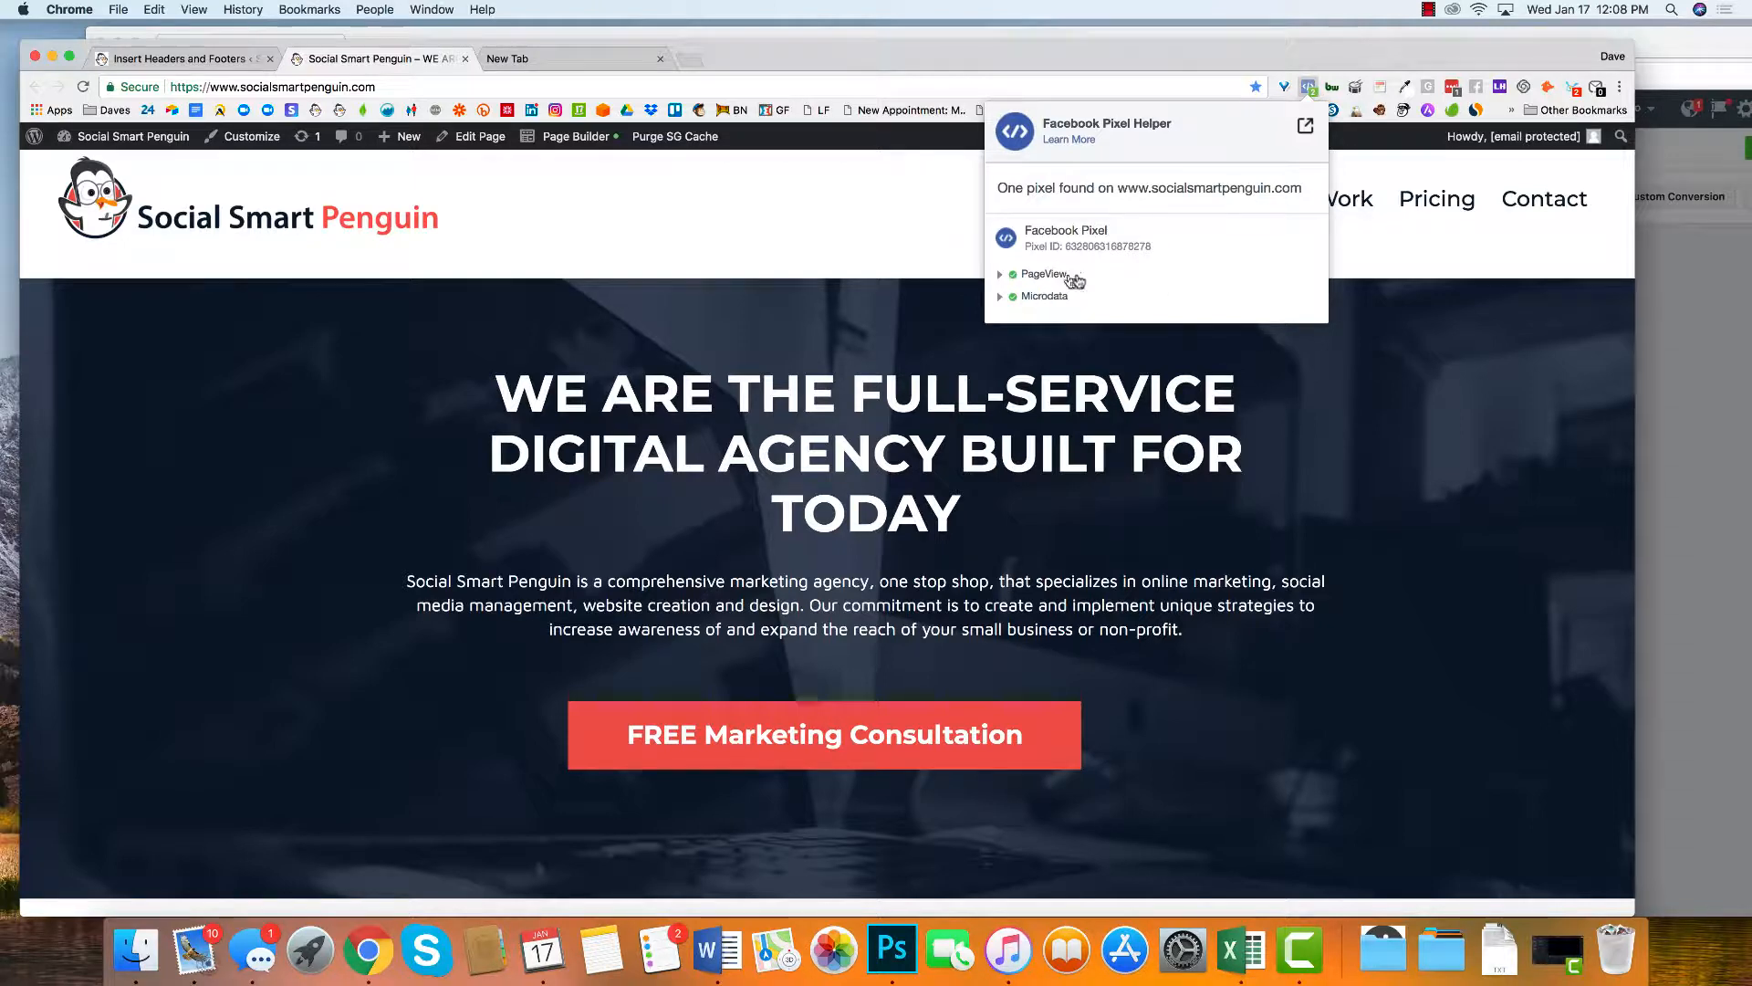
click(1000, 274)
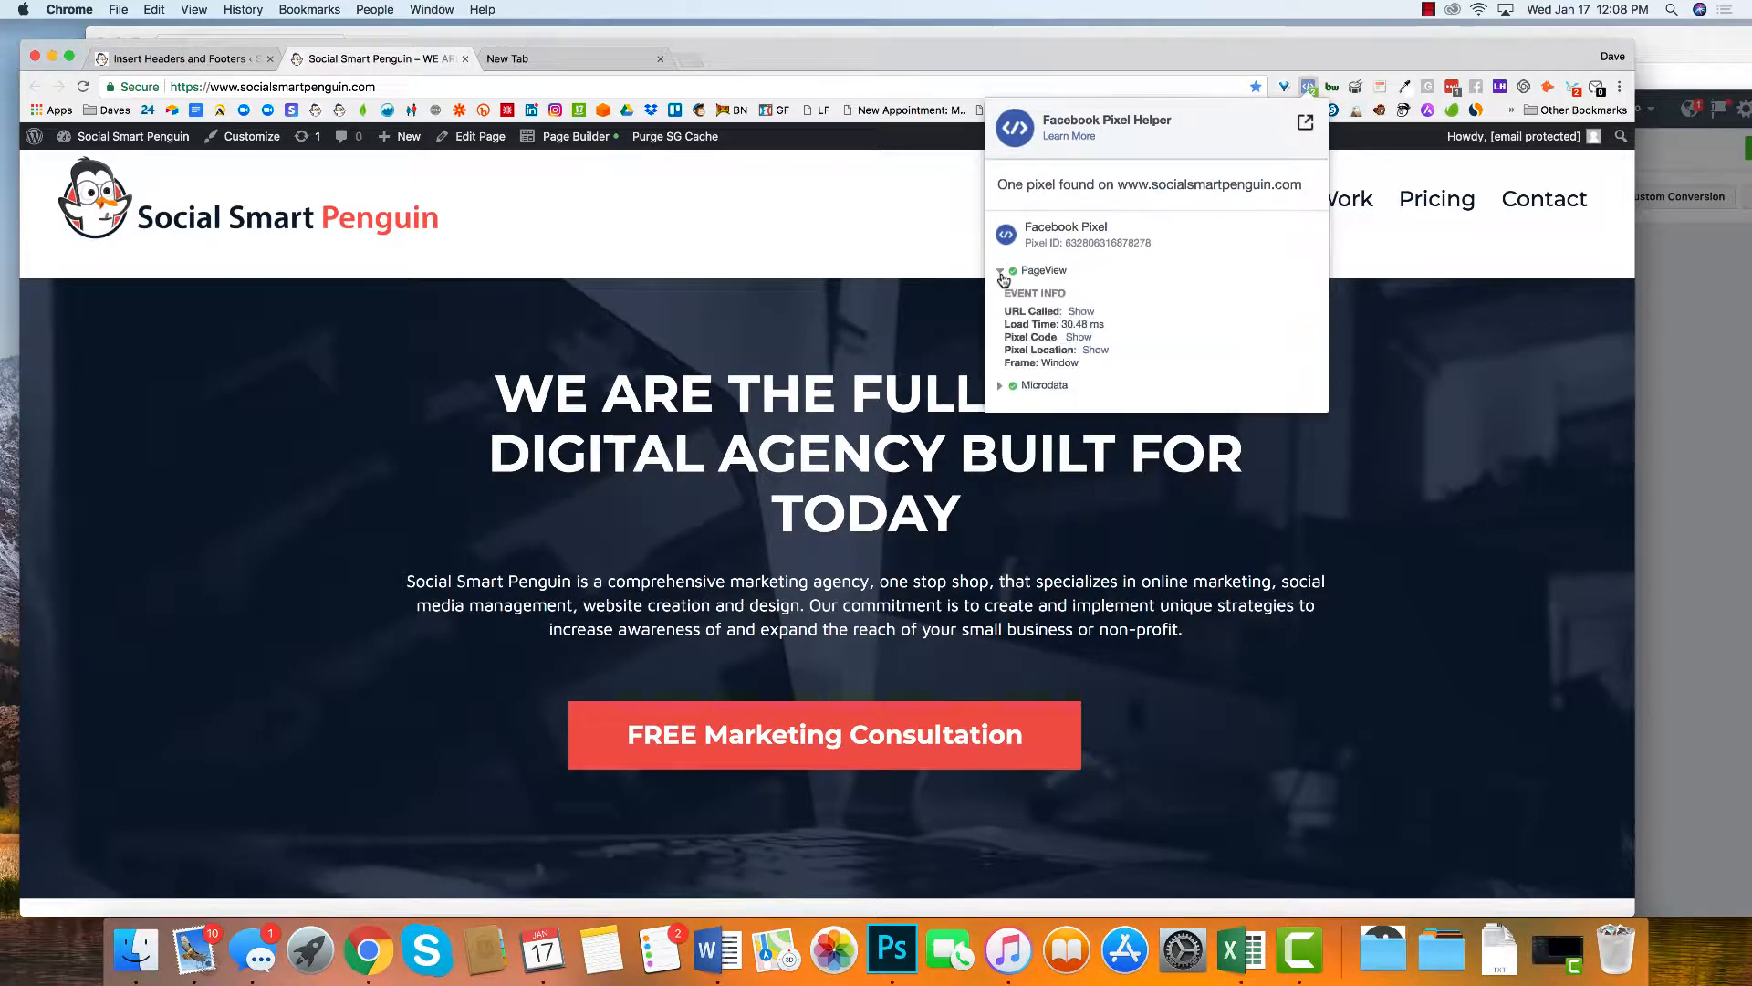
click(1000, 274)
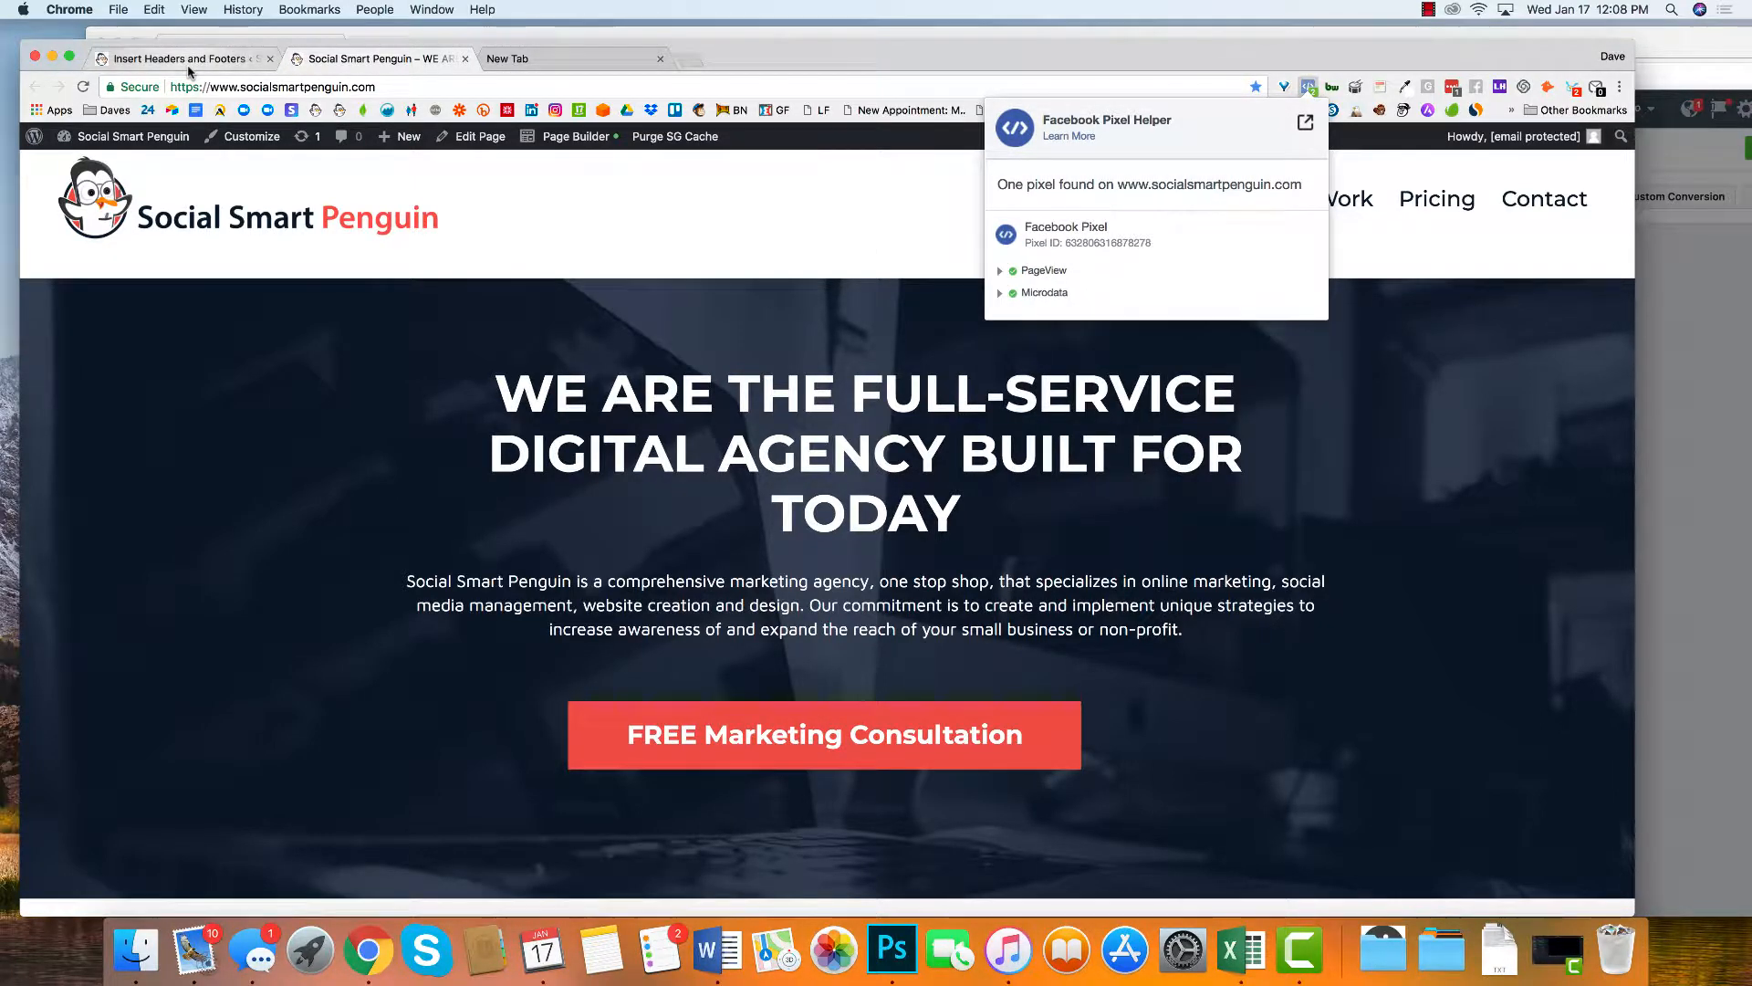
Step: Check the Insert Headers and Footers page with Facebook Pixel Helper for comparison and return to the site's home page
click(233, 53)
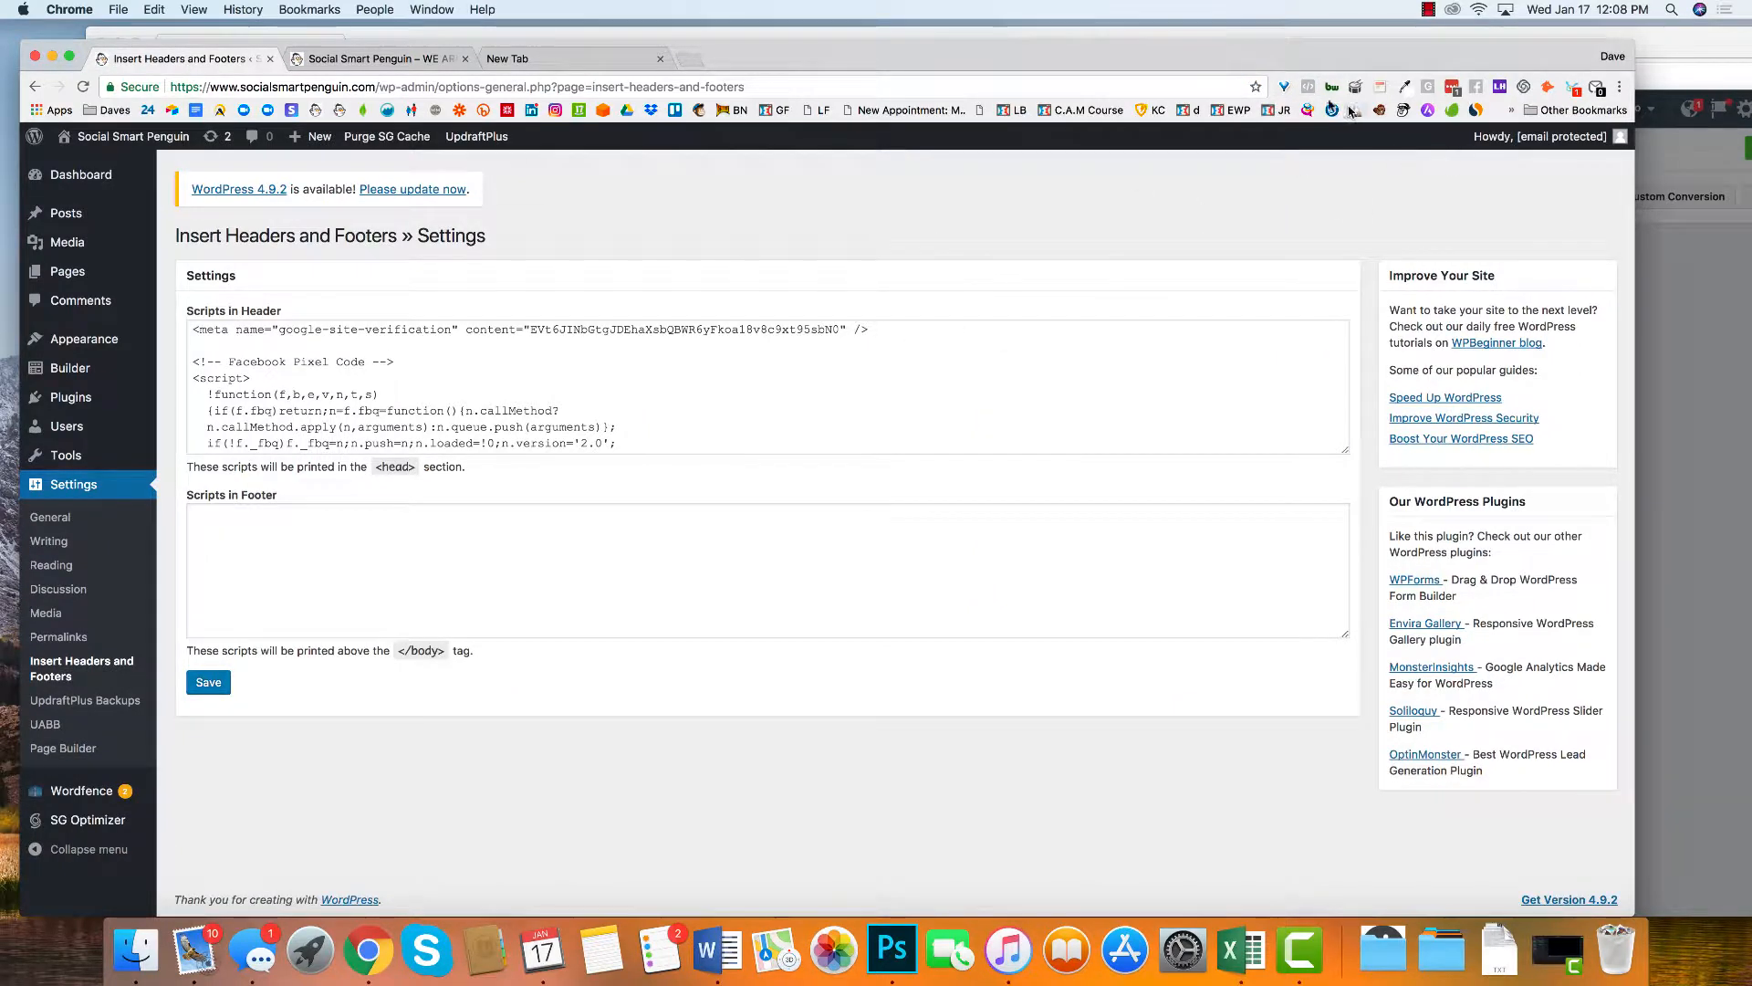
click(1310, 88)
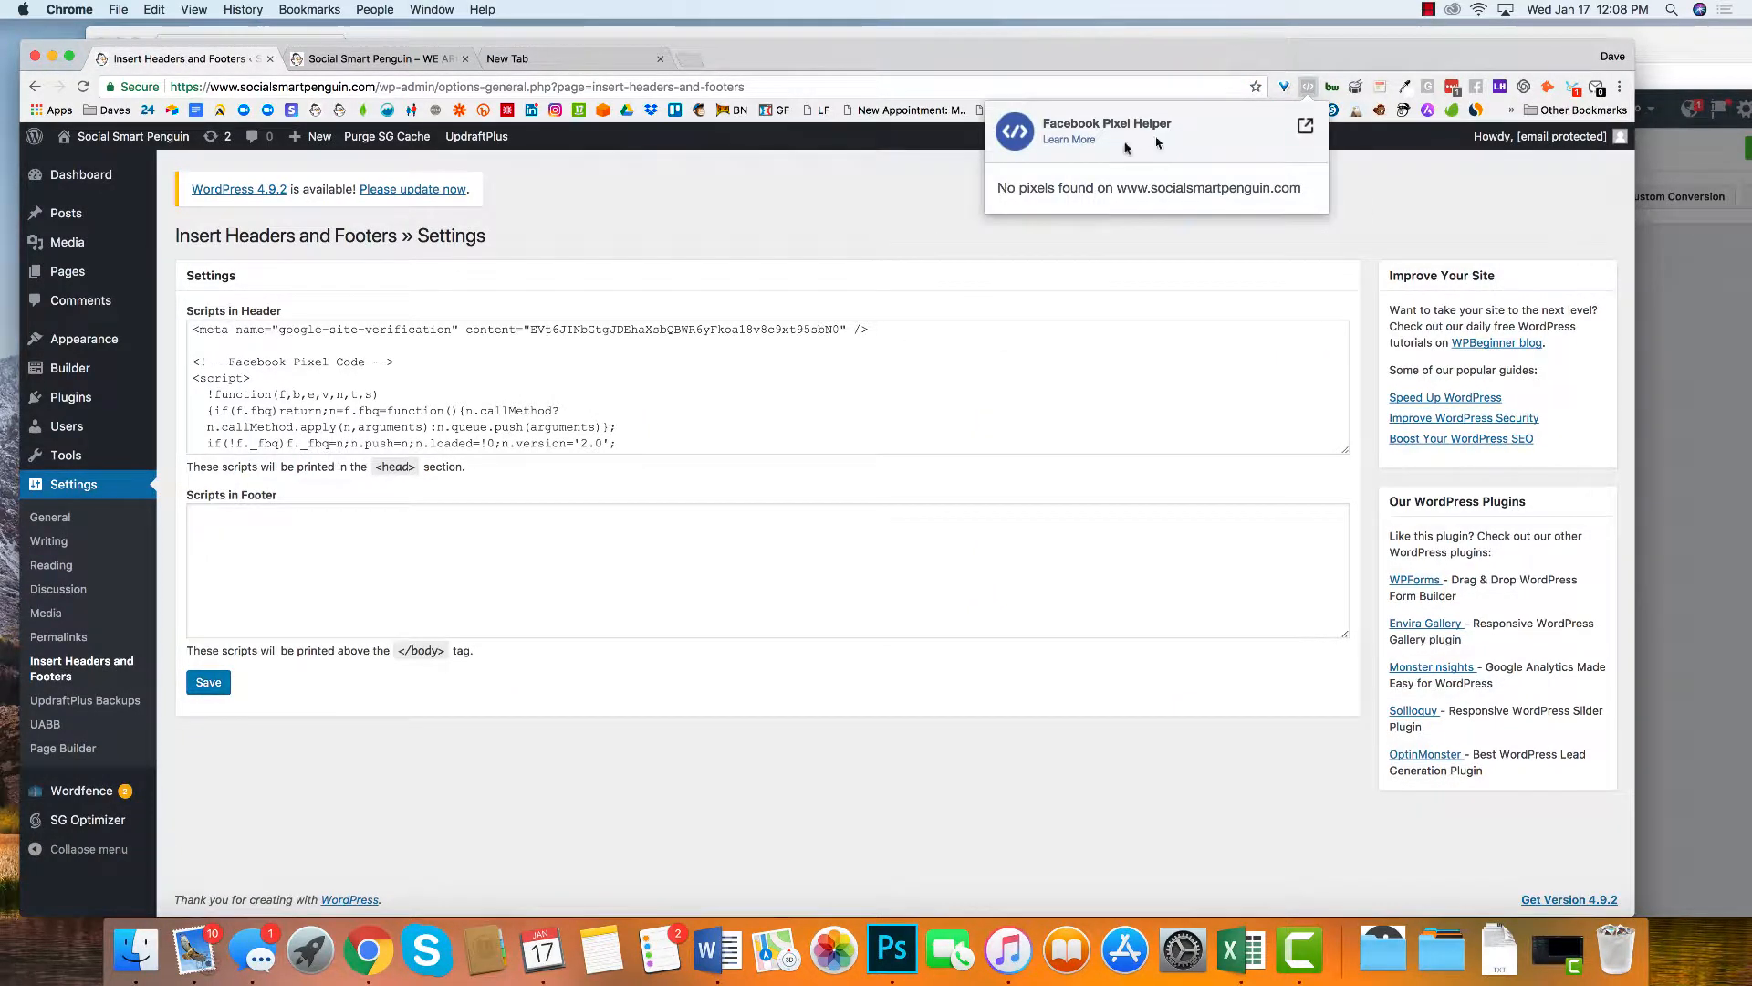
click(1198, 224)
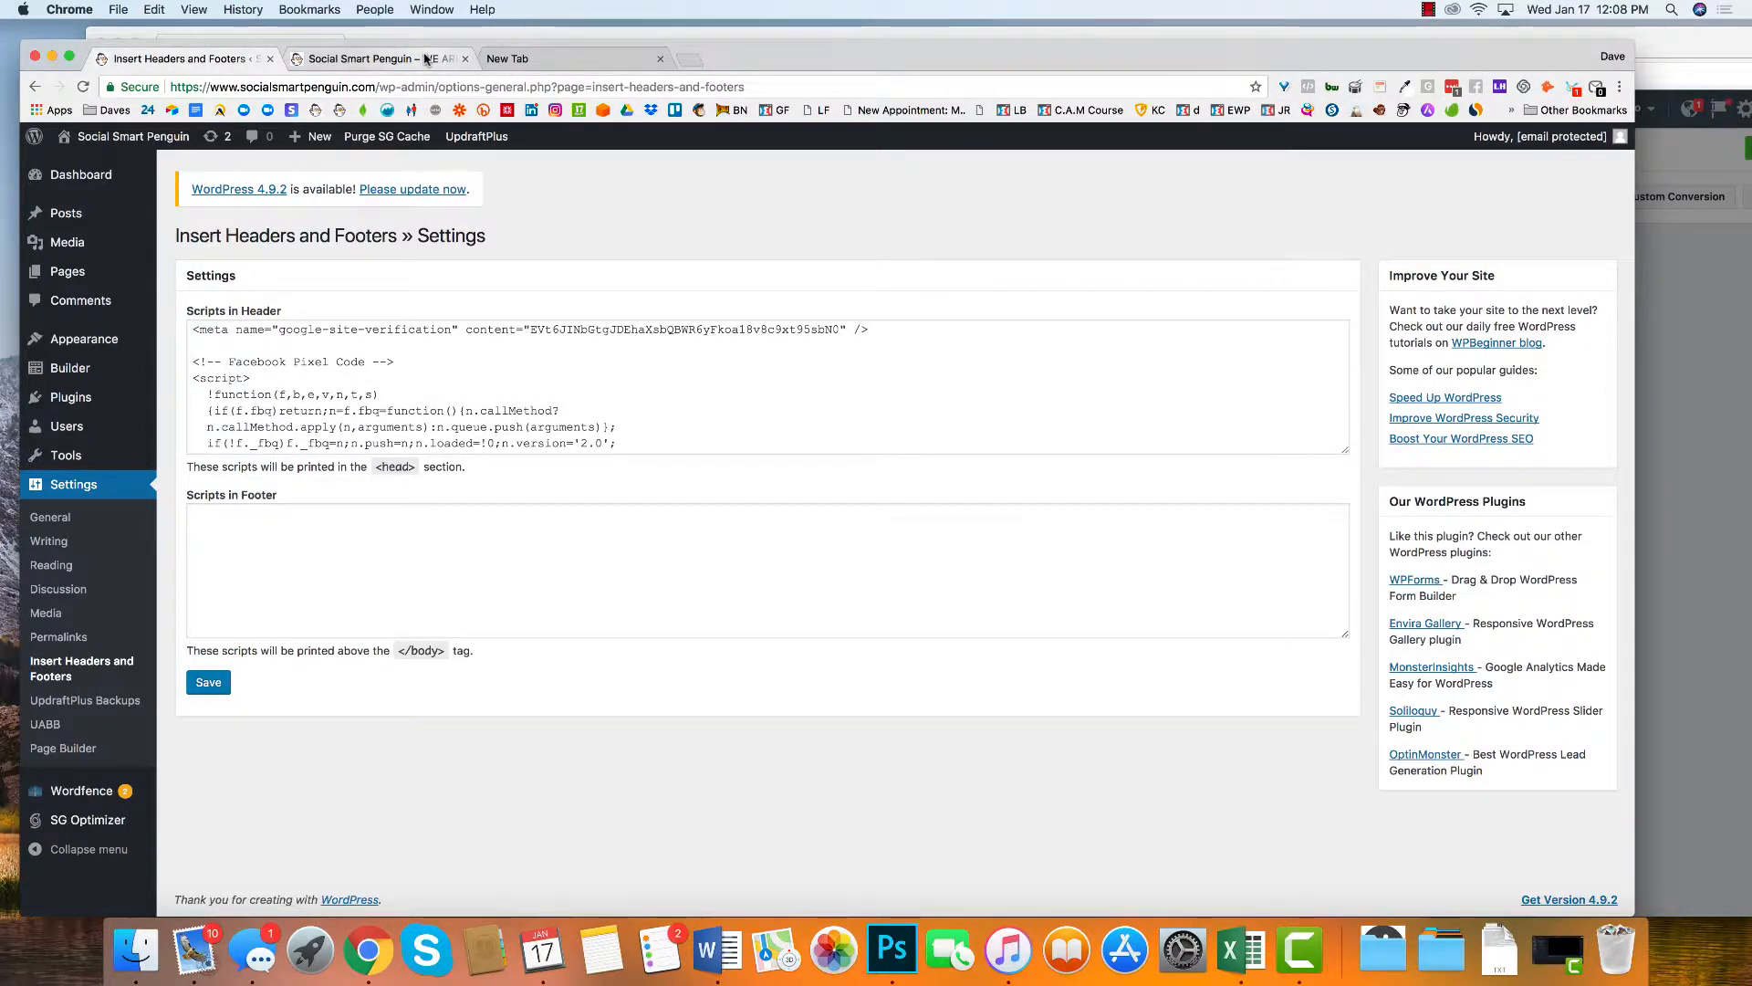
click(383, 59)
mouse_move(1349, 257)
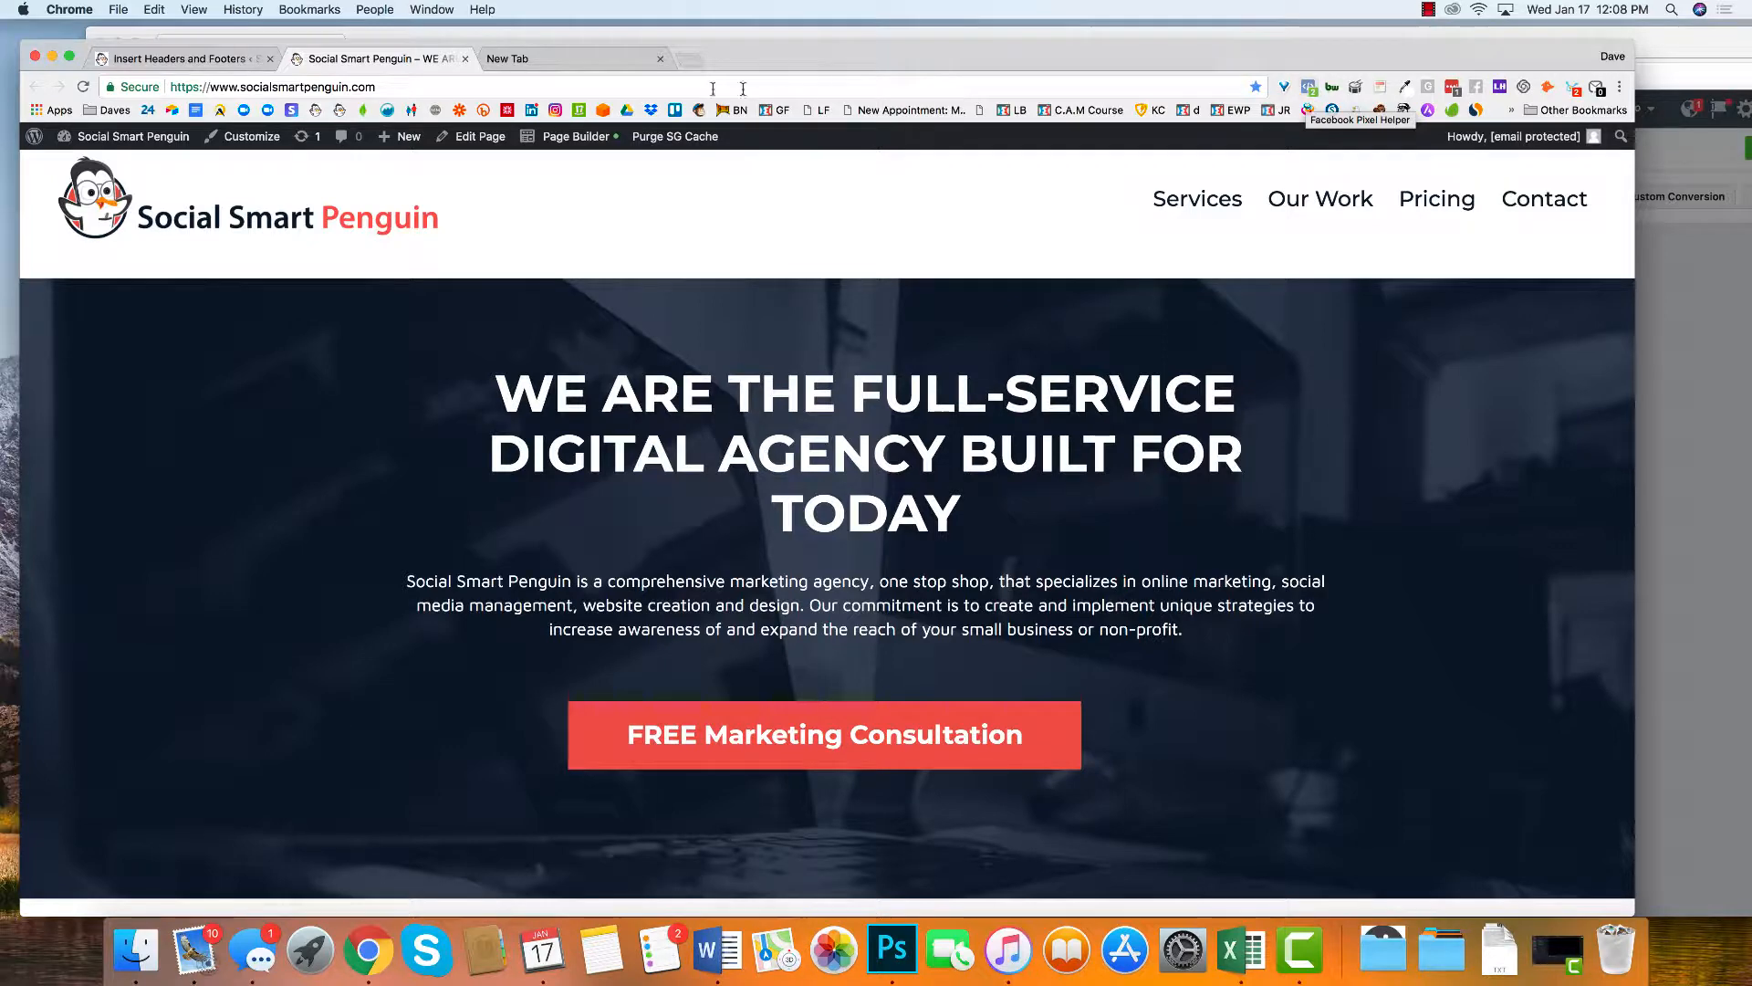
Step: Switch back to the Facebook pixel window, review the rest of the manual install instructions, and exit the pixel setup
drag(757, 62, 754, 78)
click(744, 34)
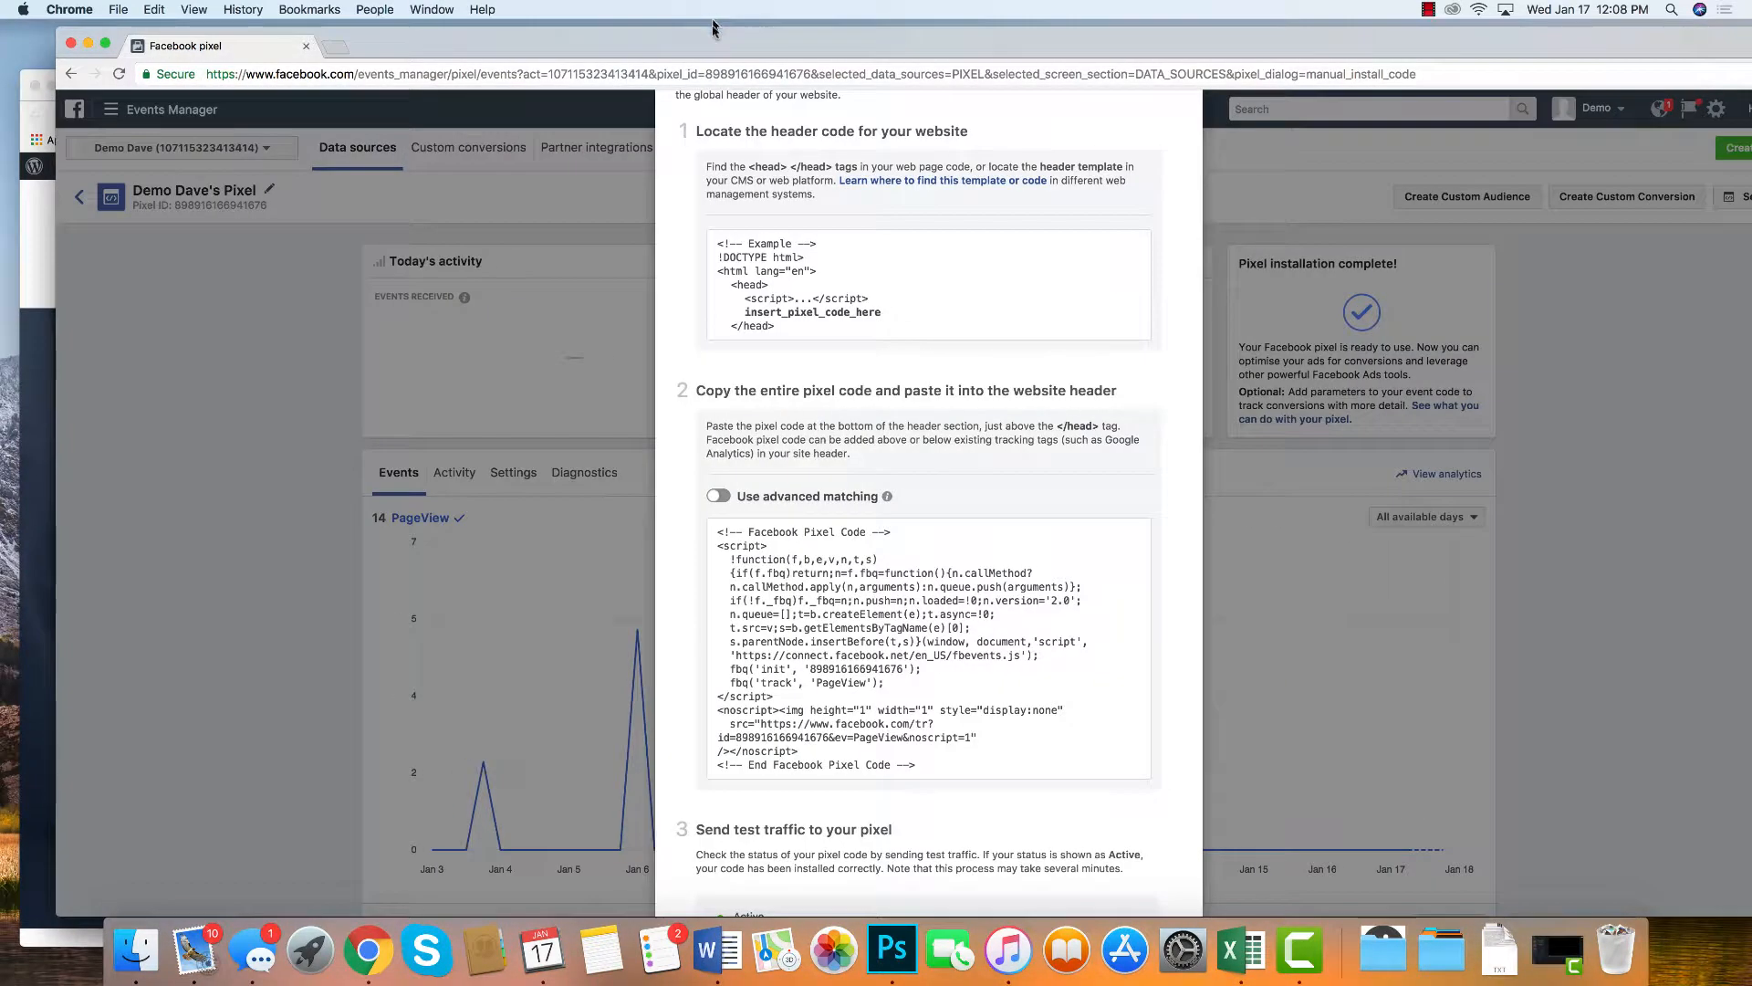
mouse_move(902, 720)
scroll(904, 593, down, 3)
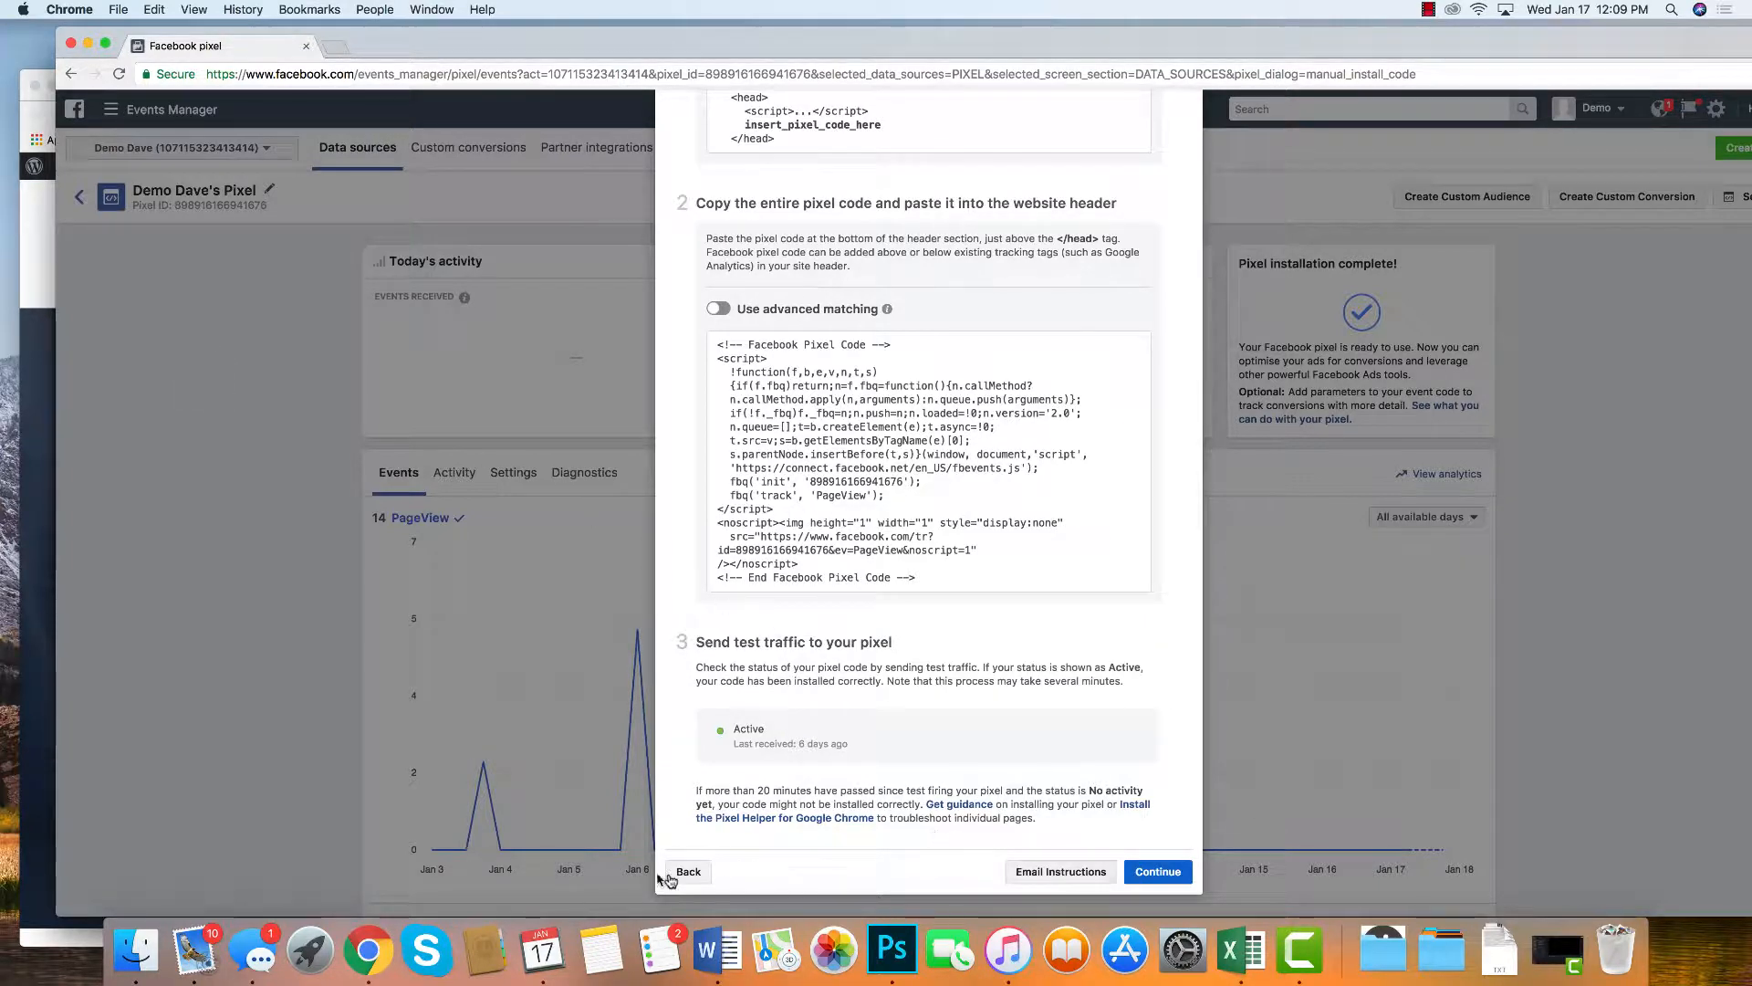
click(680, 873)
drag(639, 52, 594, 51)
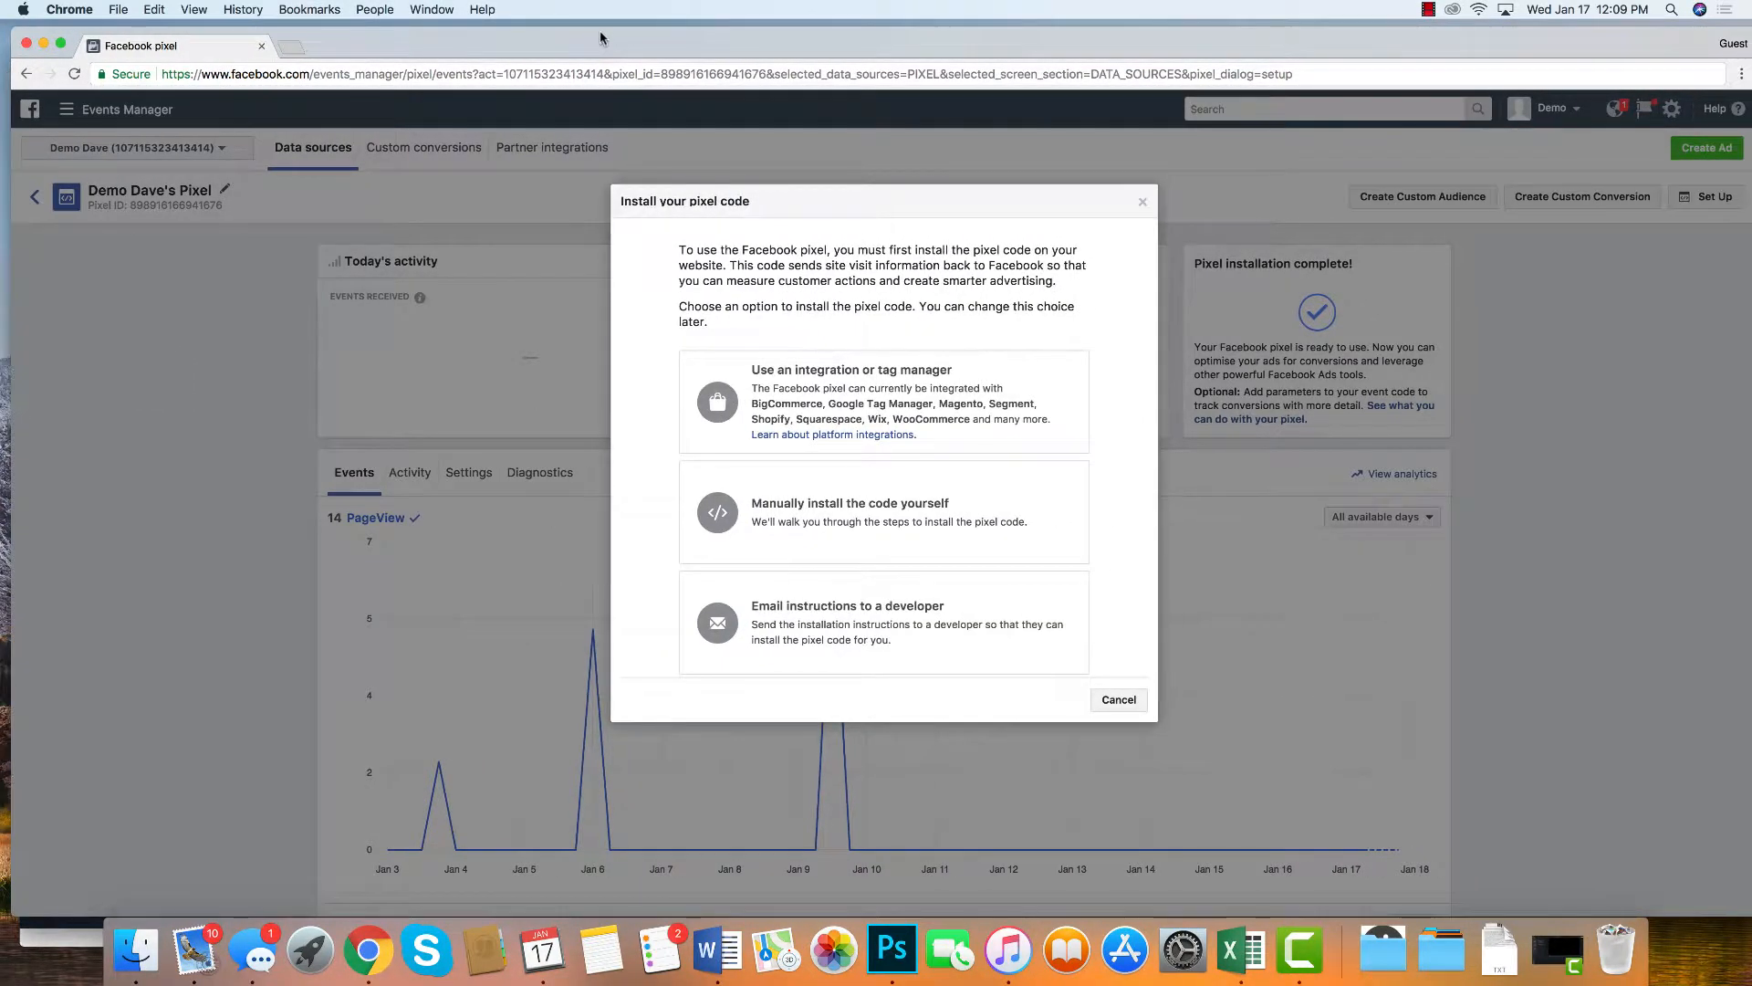
click(1115, 700)
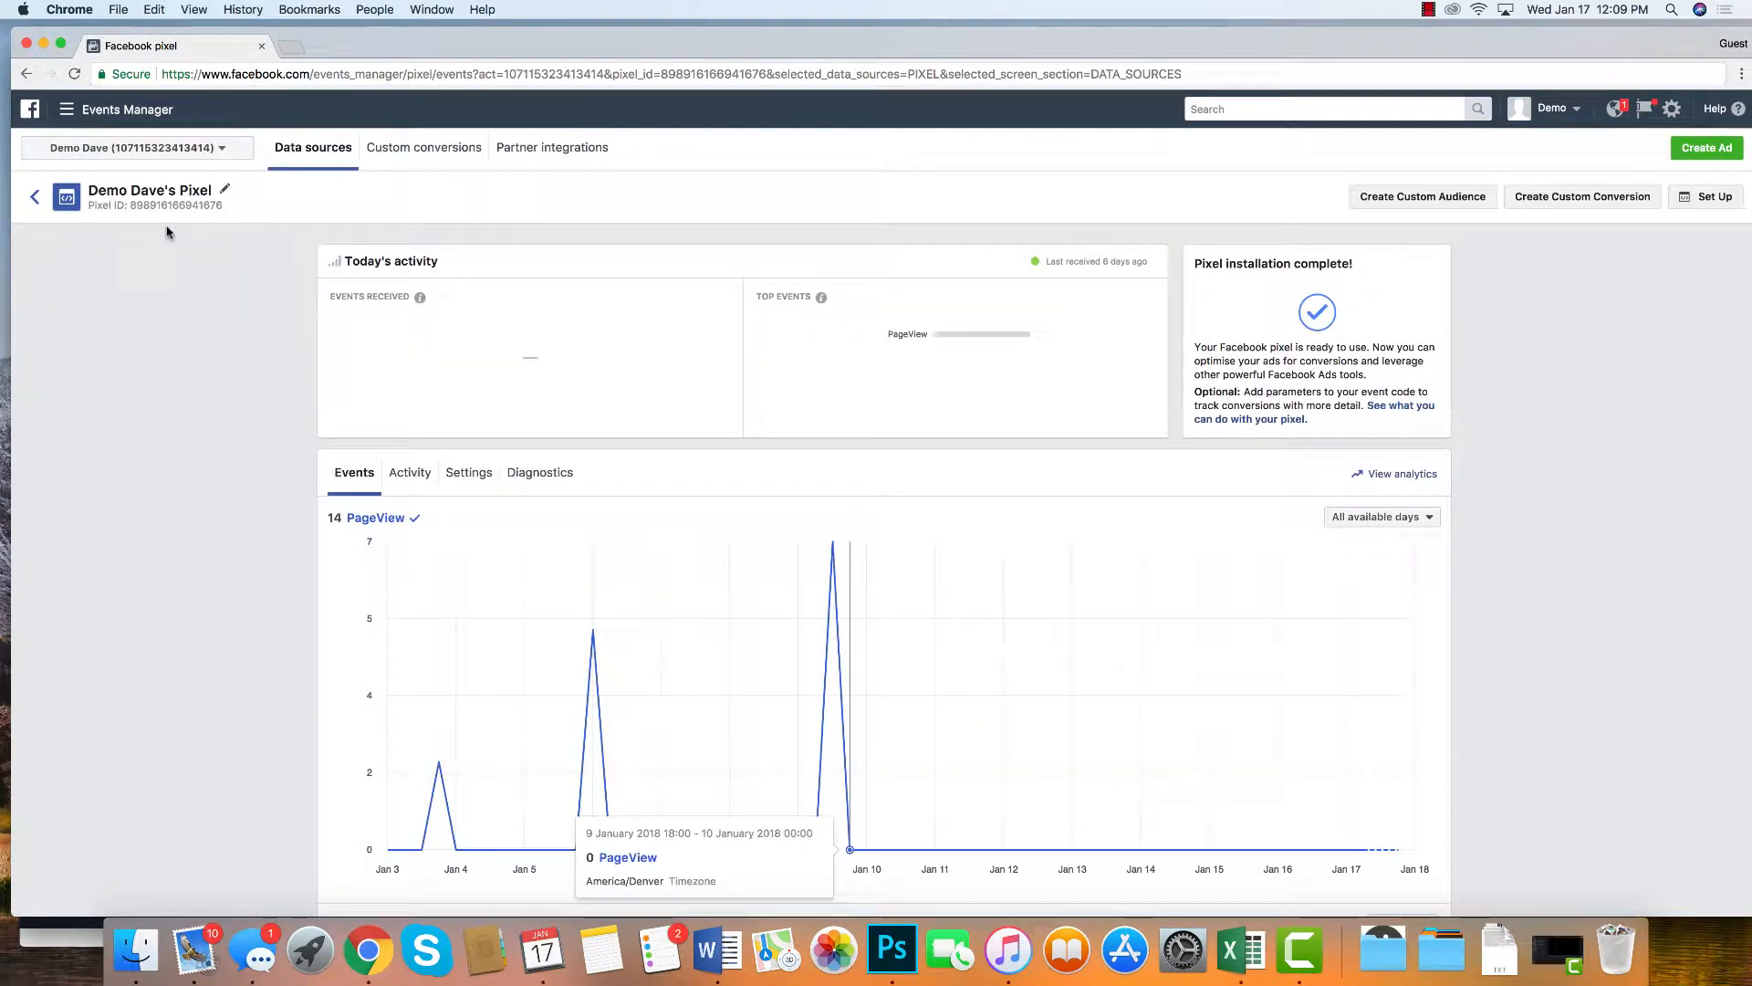
Step: Go to the Audiences page and start a custom audience based on website traffic
click(64, 111)
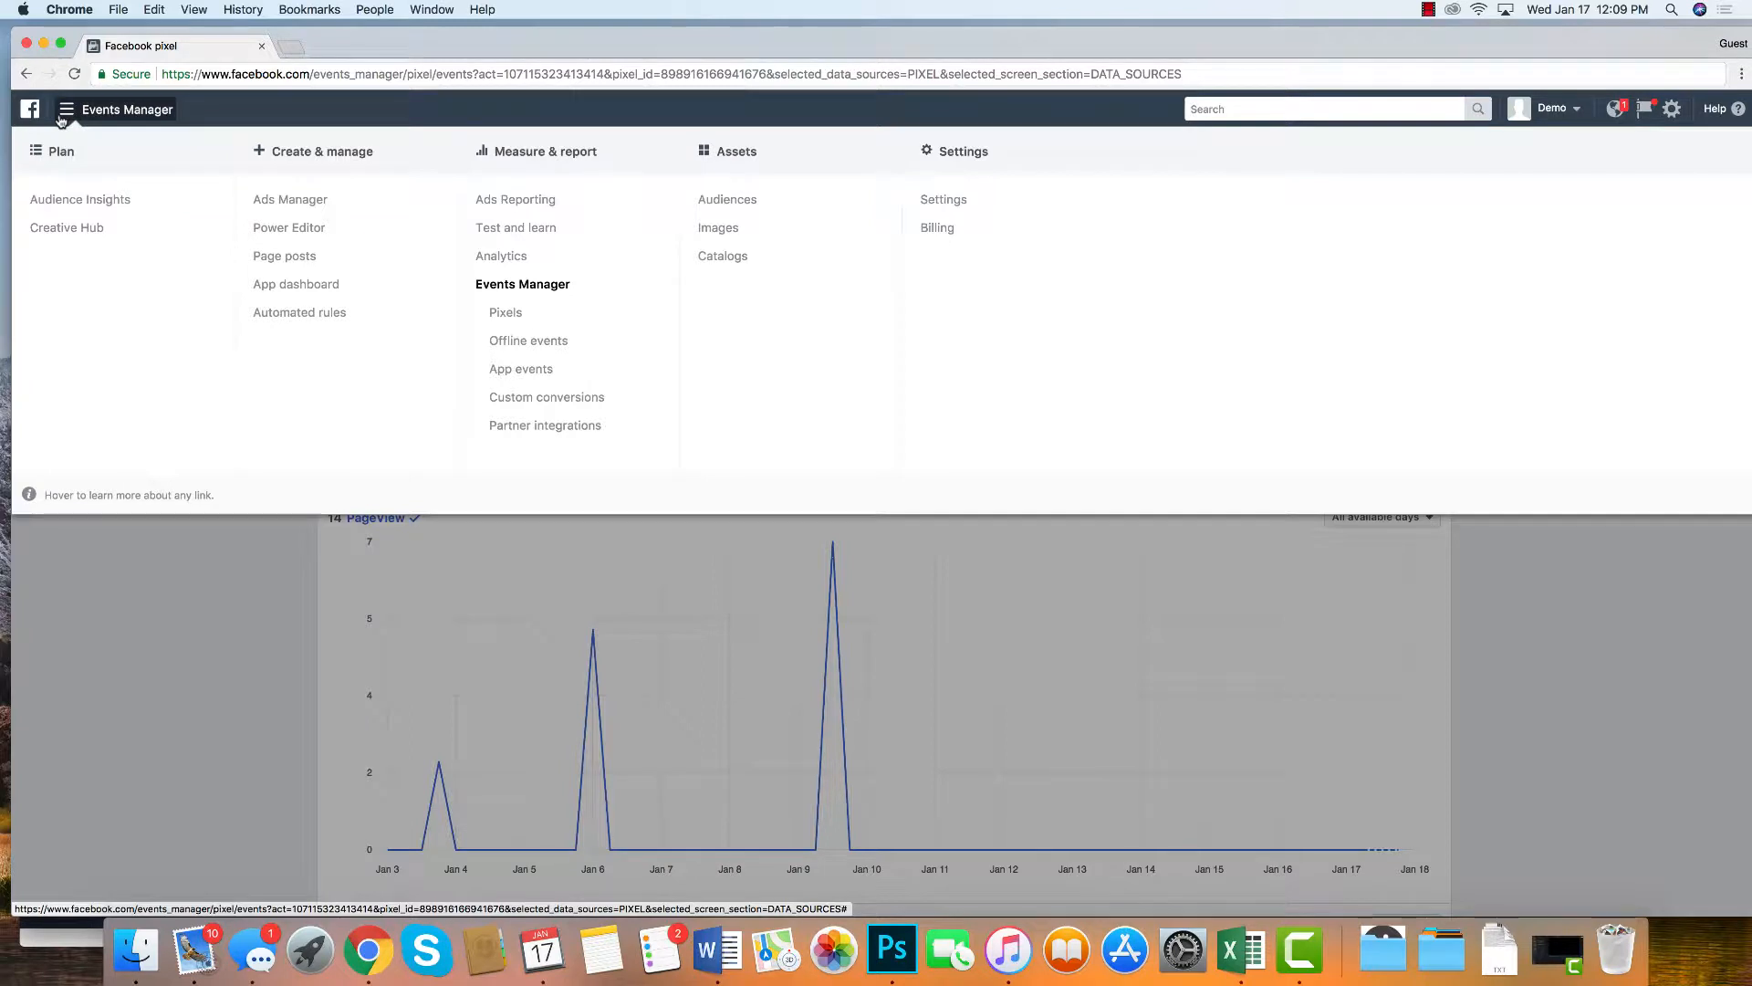
click(724, 201)
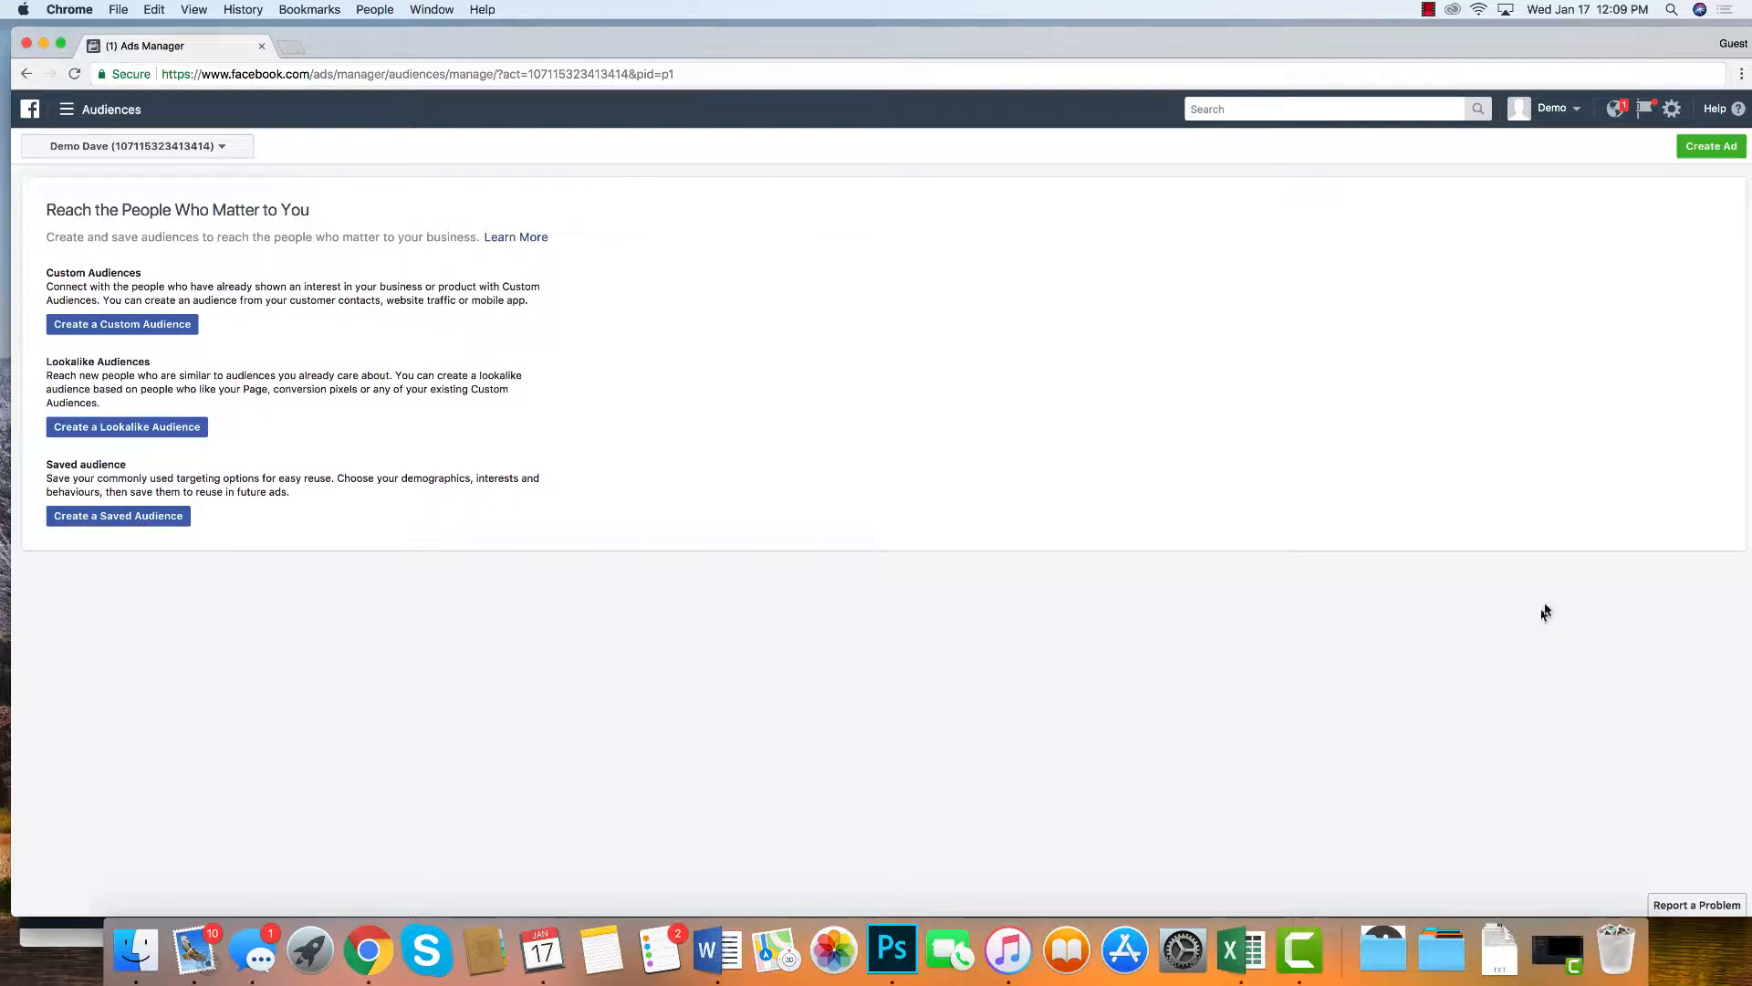
click(174, 329)
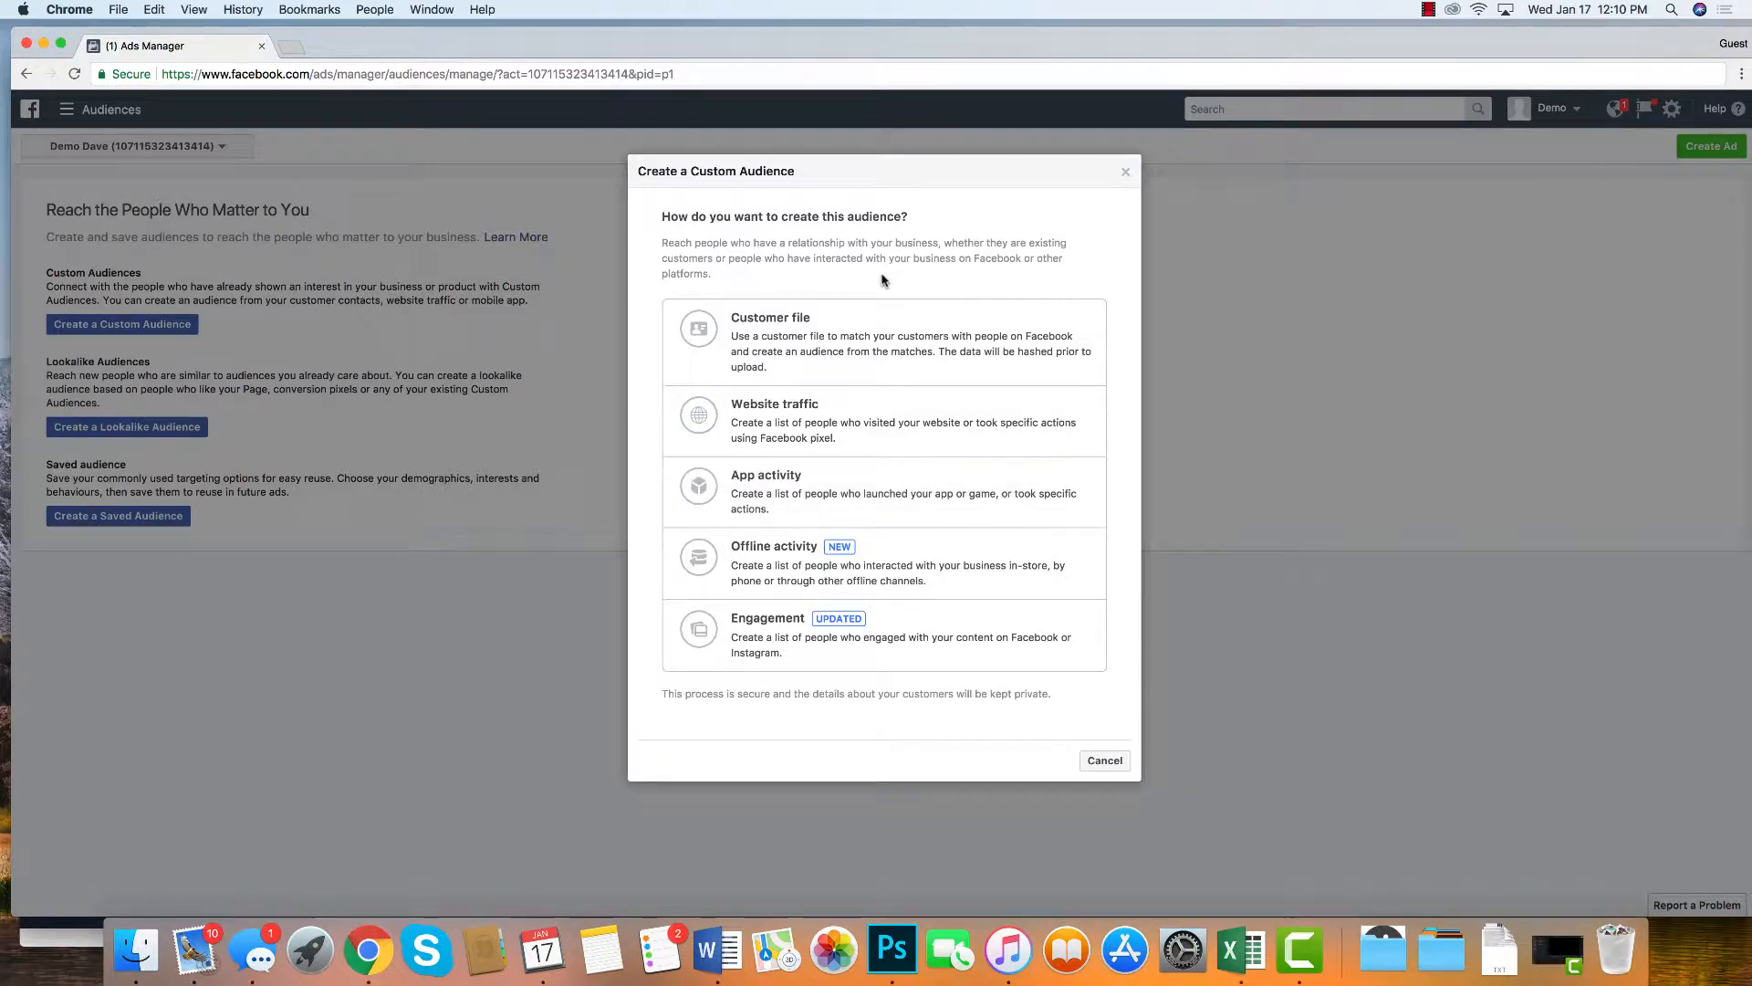
click(898, 410)
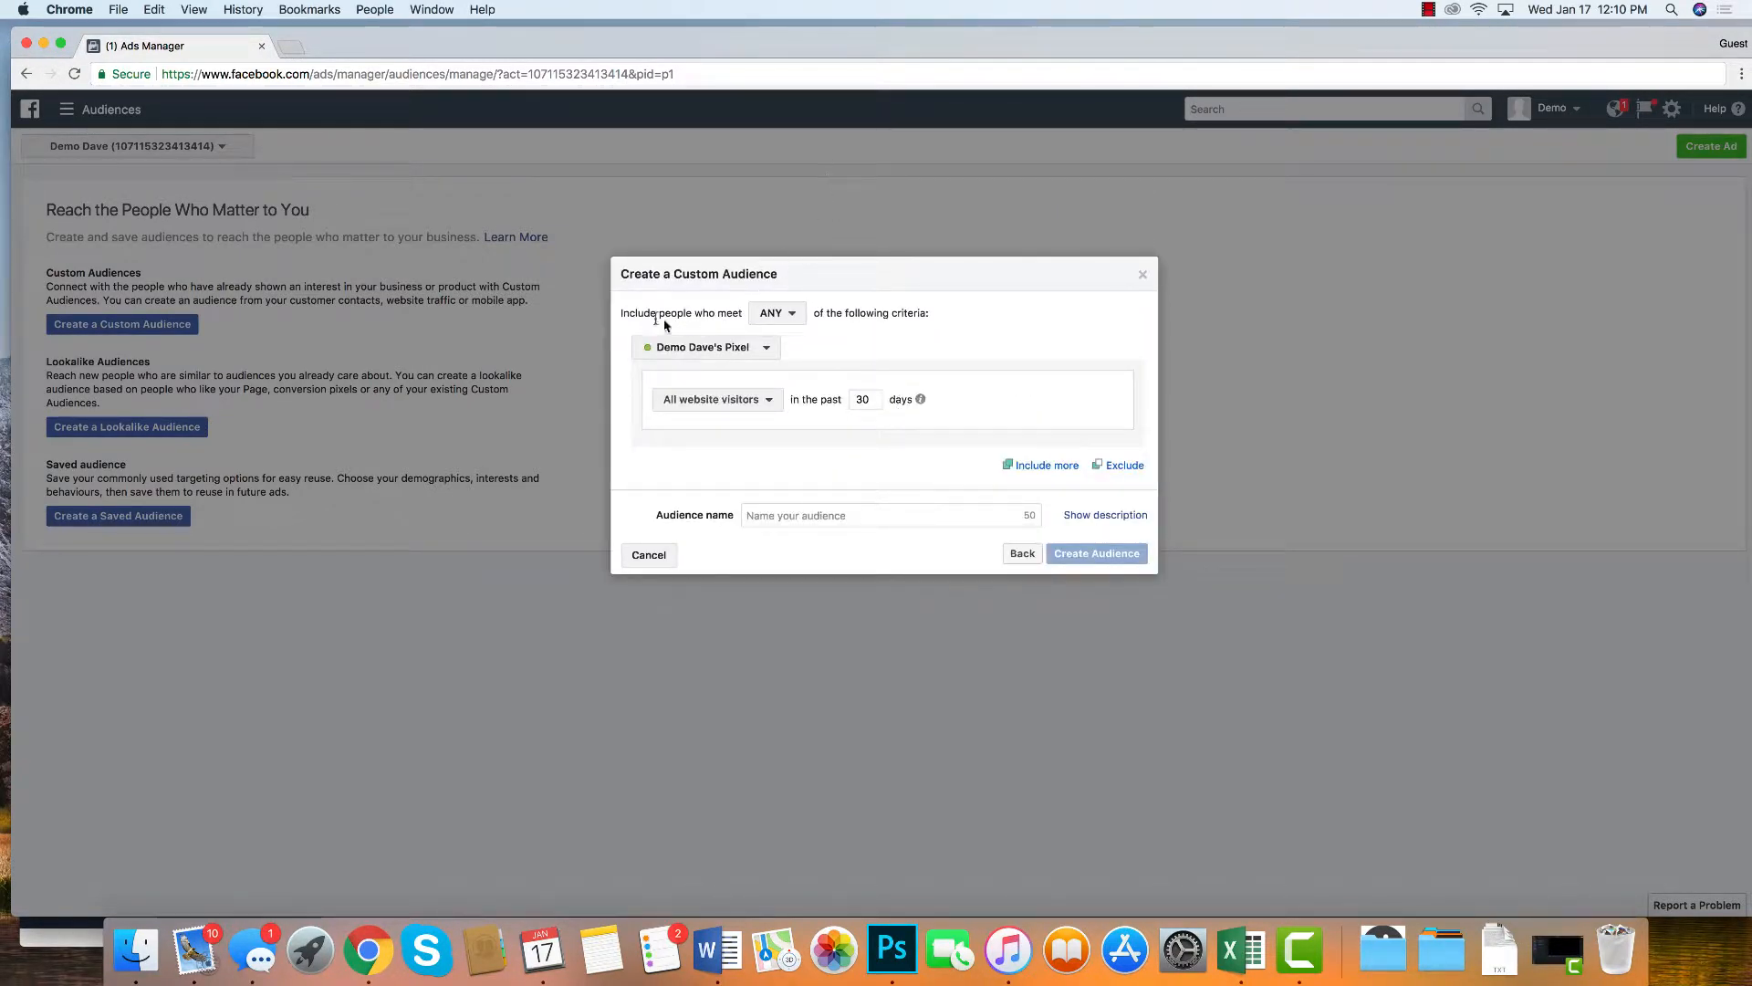
Step: Set the custom audience to include all website visitors from the past 180 days
drag(631, 274, 754, 287)
click(755, 288)
click(763, 524)
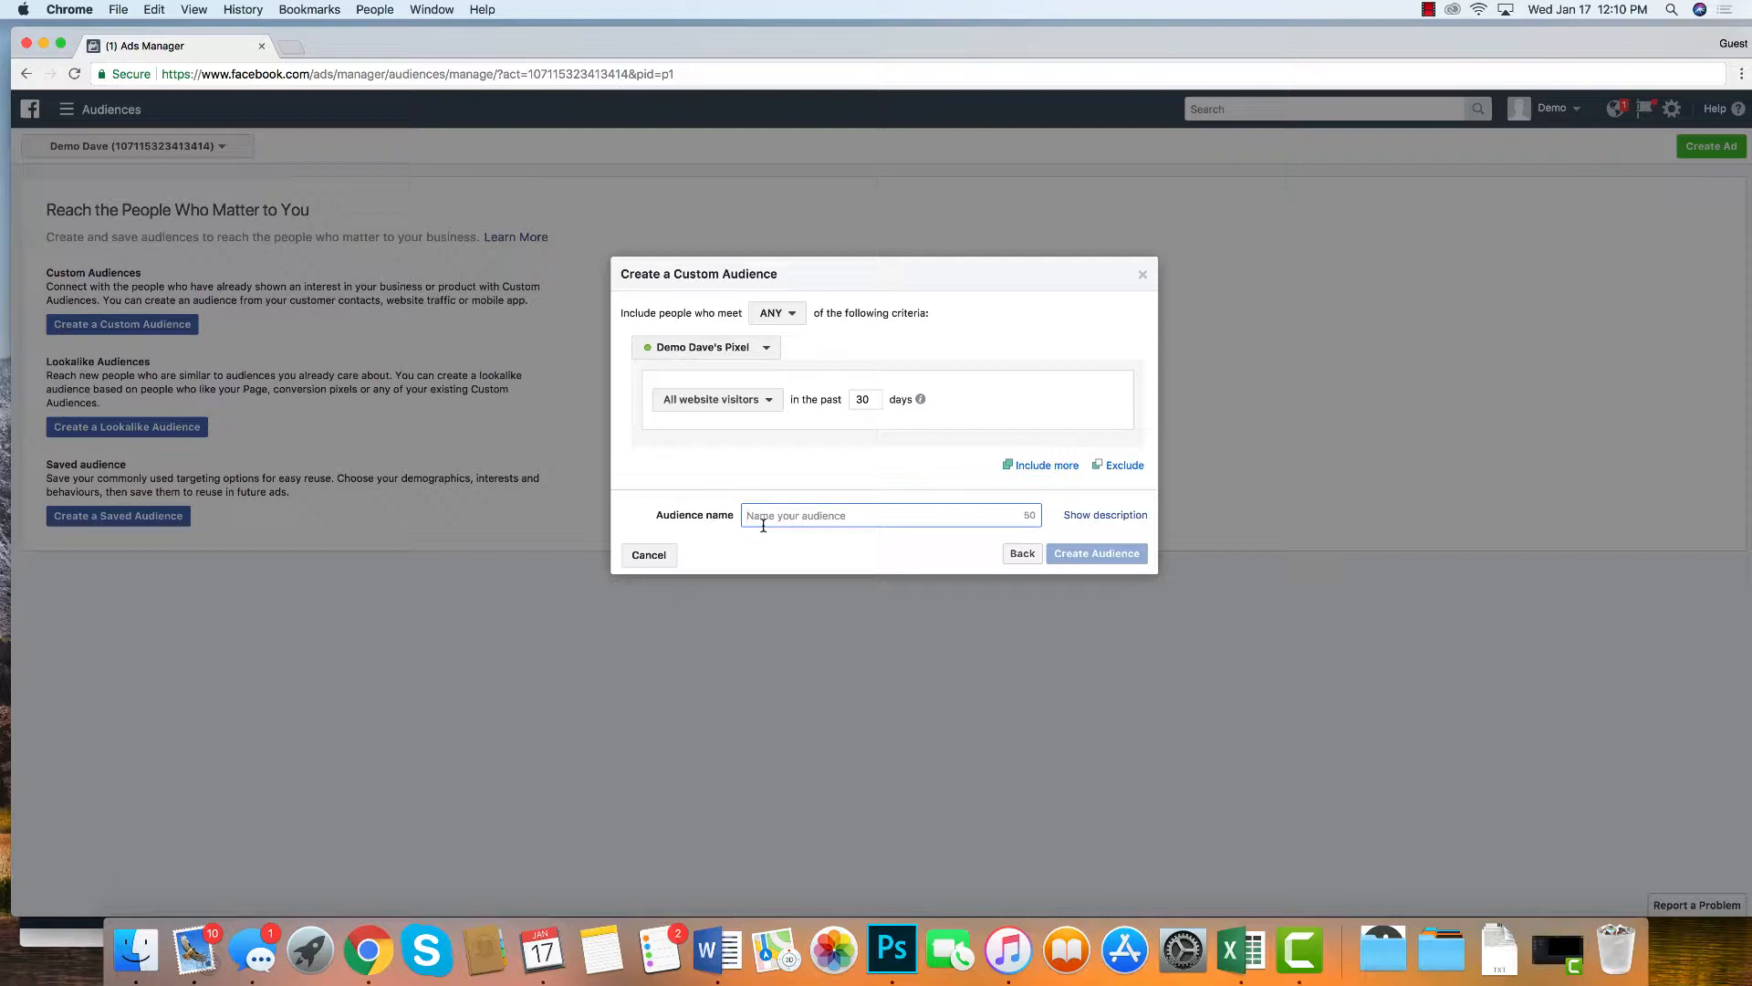
double_click(864, 402)
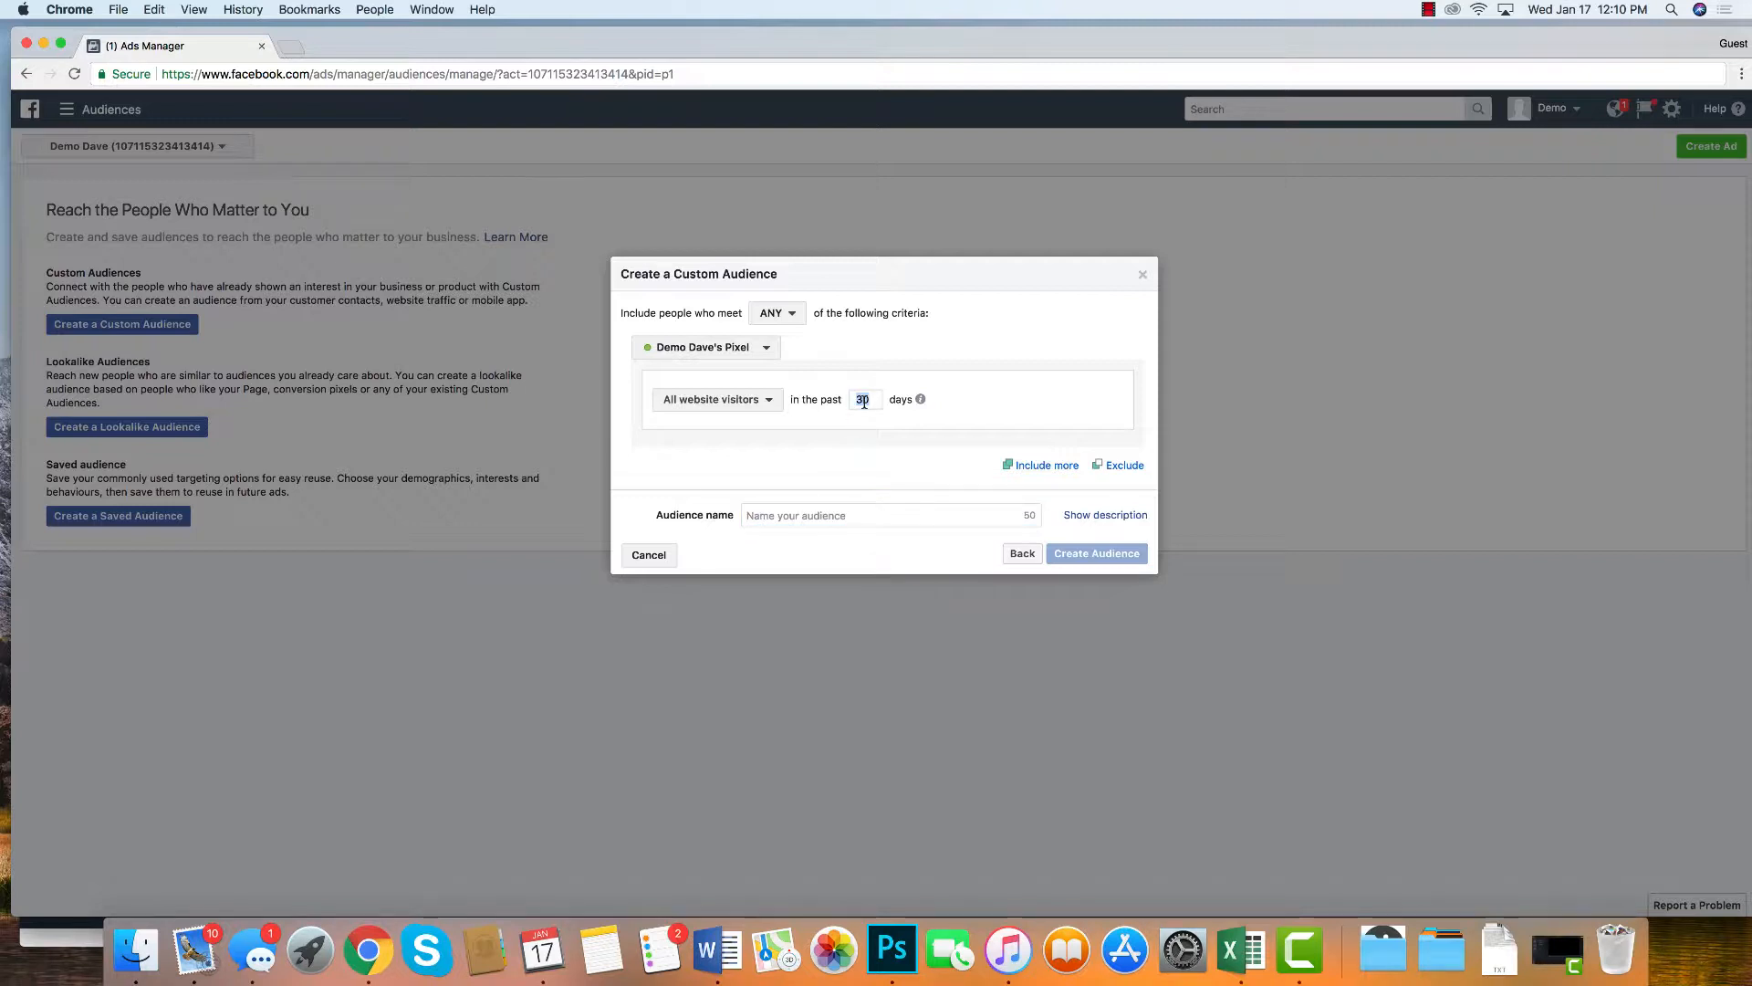
text(180)
Step: Name the audience "All Website - 180 Days"
click(762, 507)
text(All)
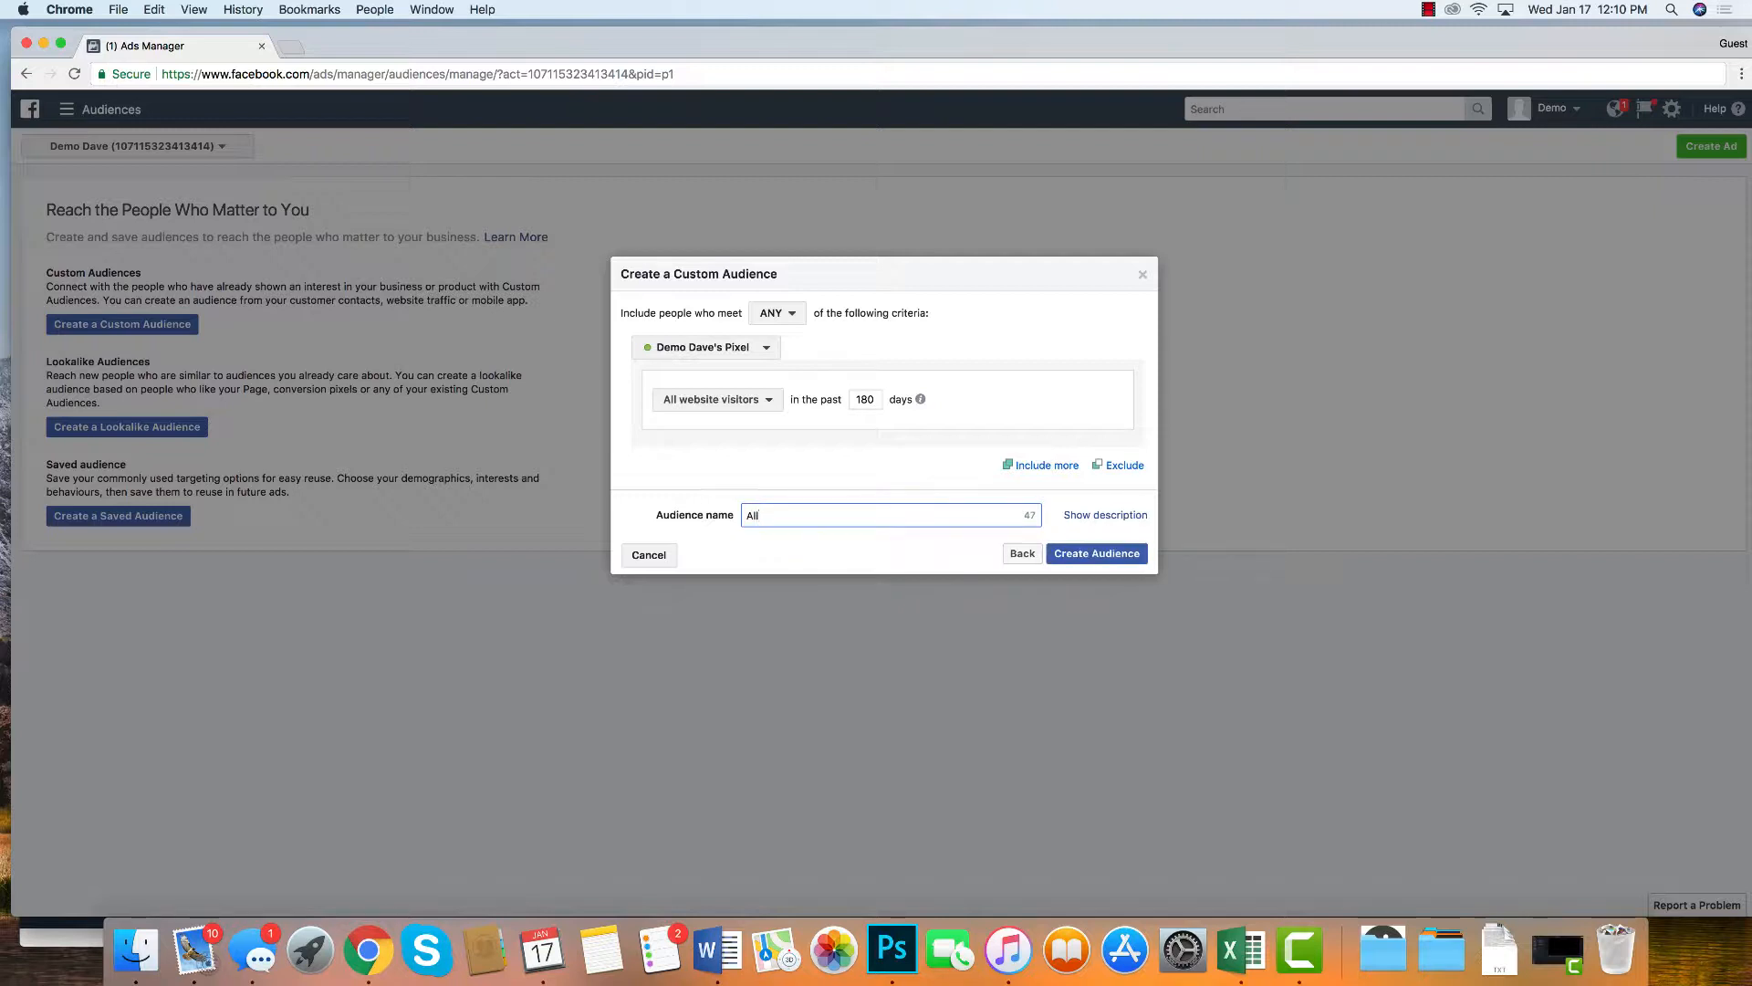
text( webs)
key(BackSpace)
key(BackSpace)
key(BackSpace)
text(Wesbite)
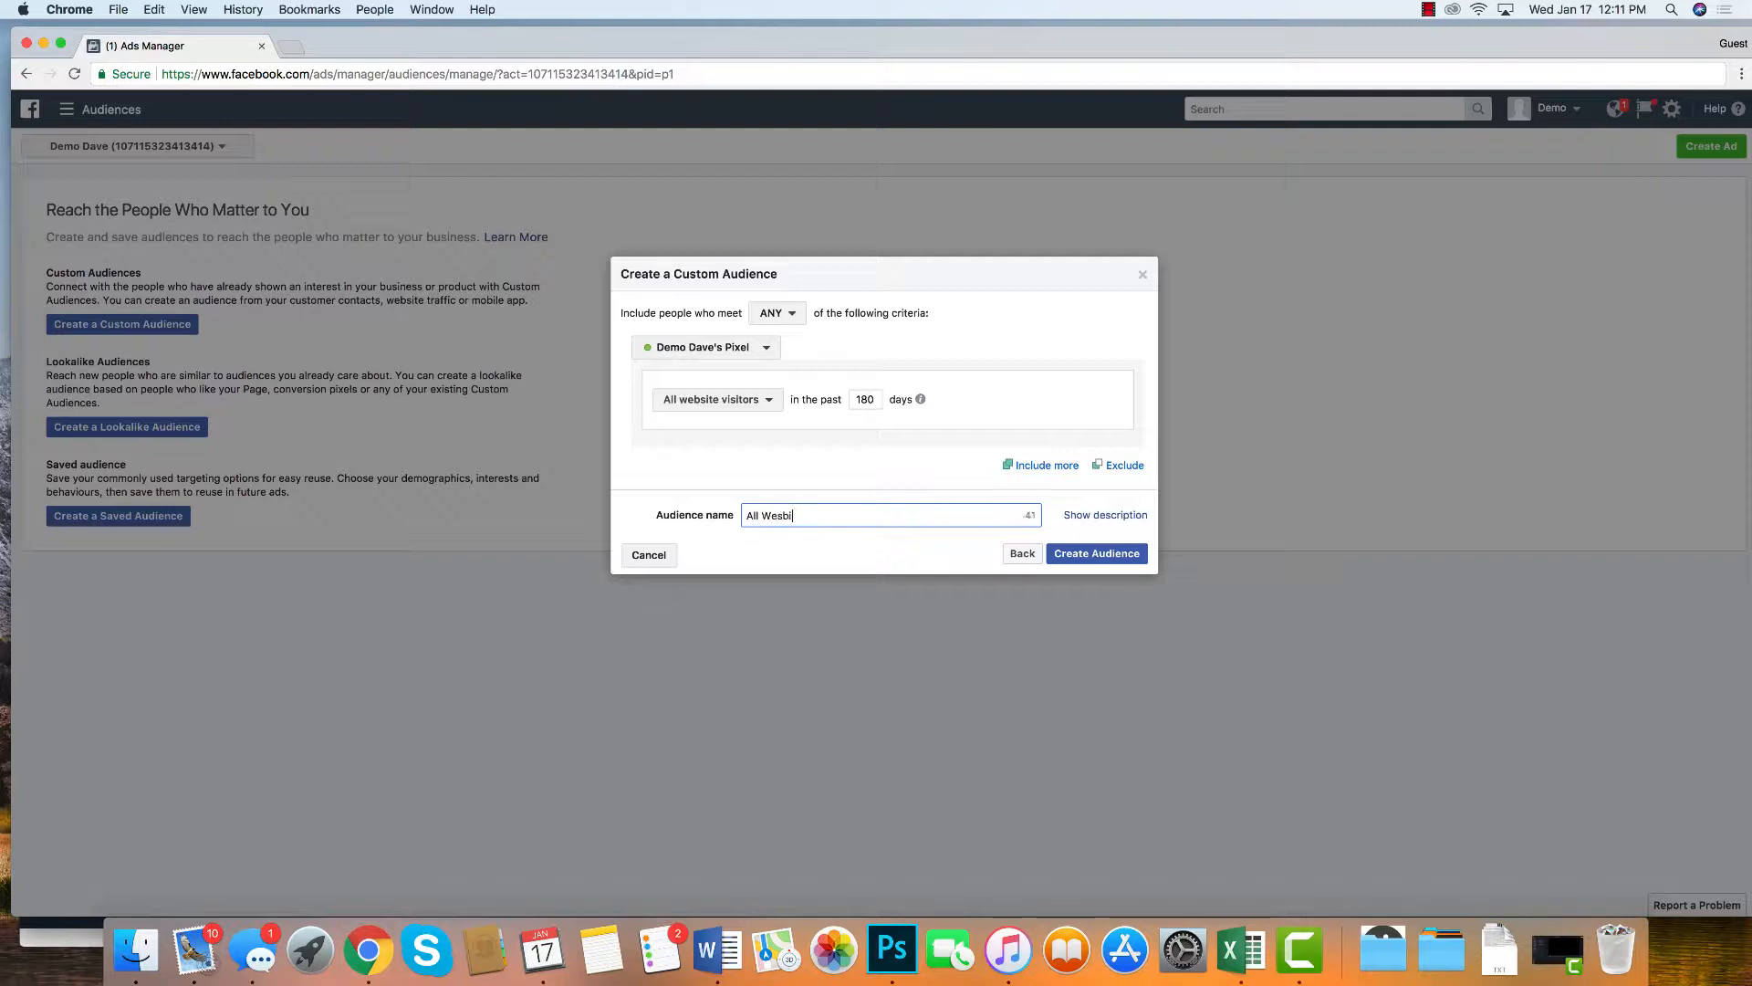
key(BackSpace)
key(BackSpace)
key(BackSpace)
key(BackSpace)
text(te)
text(180 Days)
Step: Copy the audience name for reuse and create the 180-day audience
triple_click(762, 516)
key(super+c)
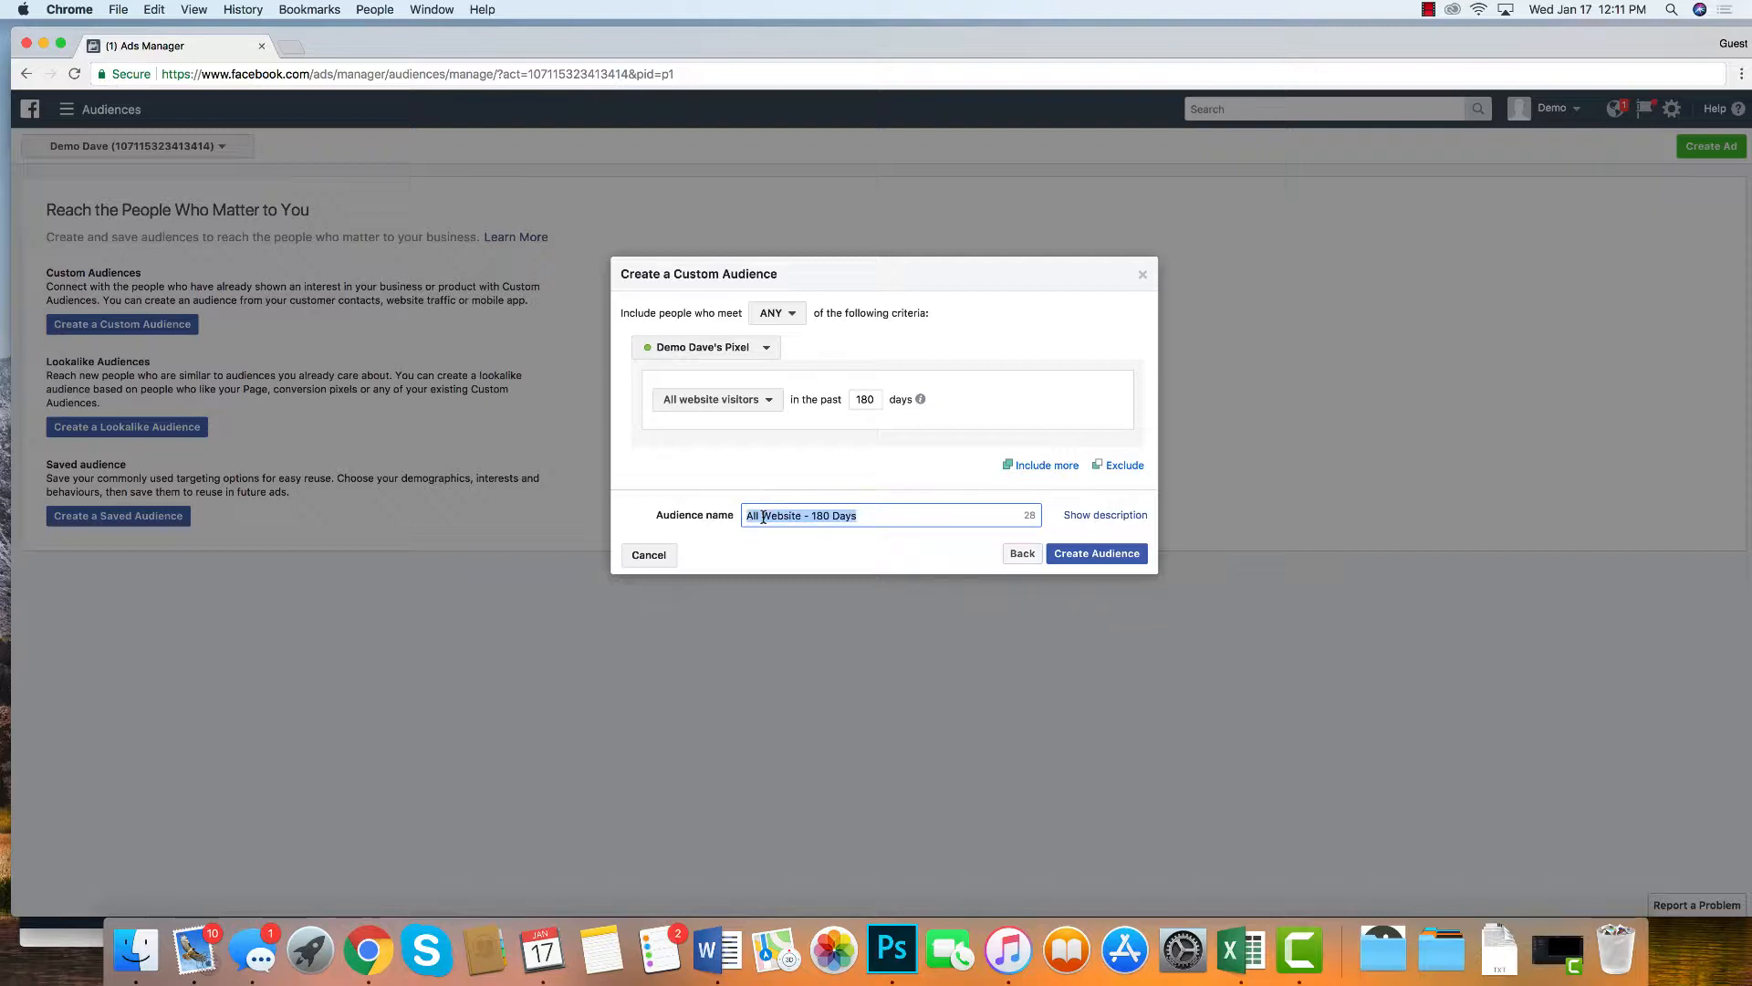
click(909, 517)
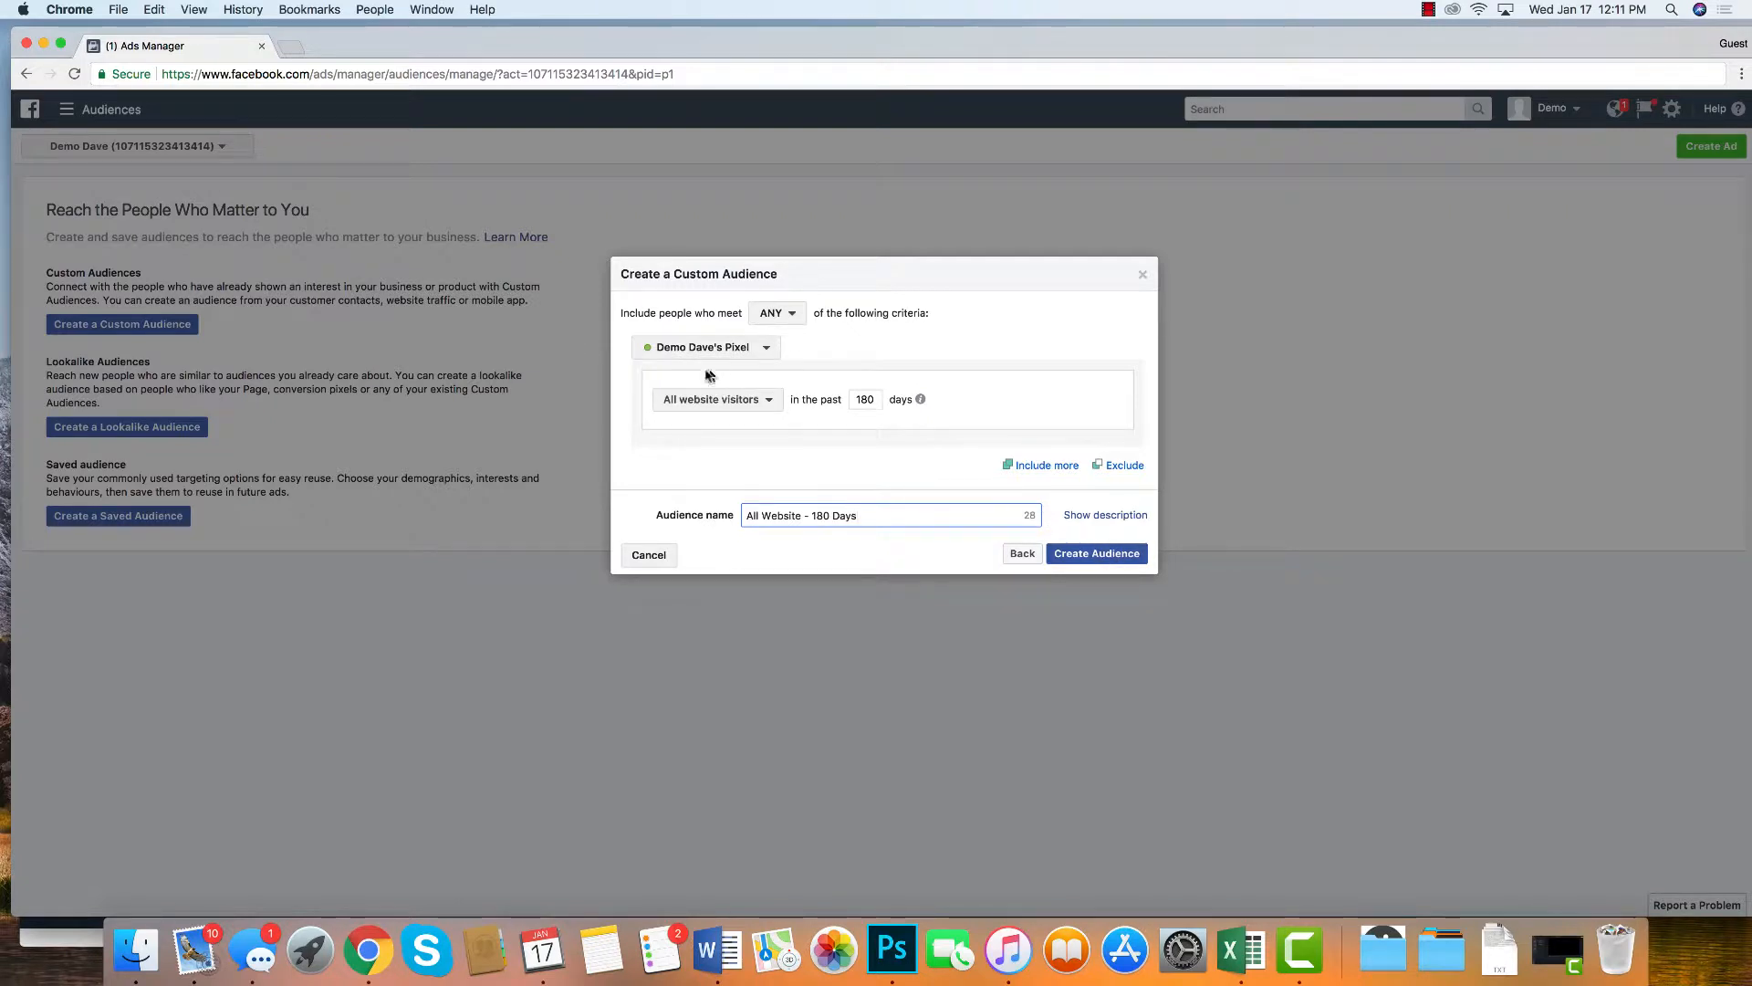
click(1079, 554)
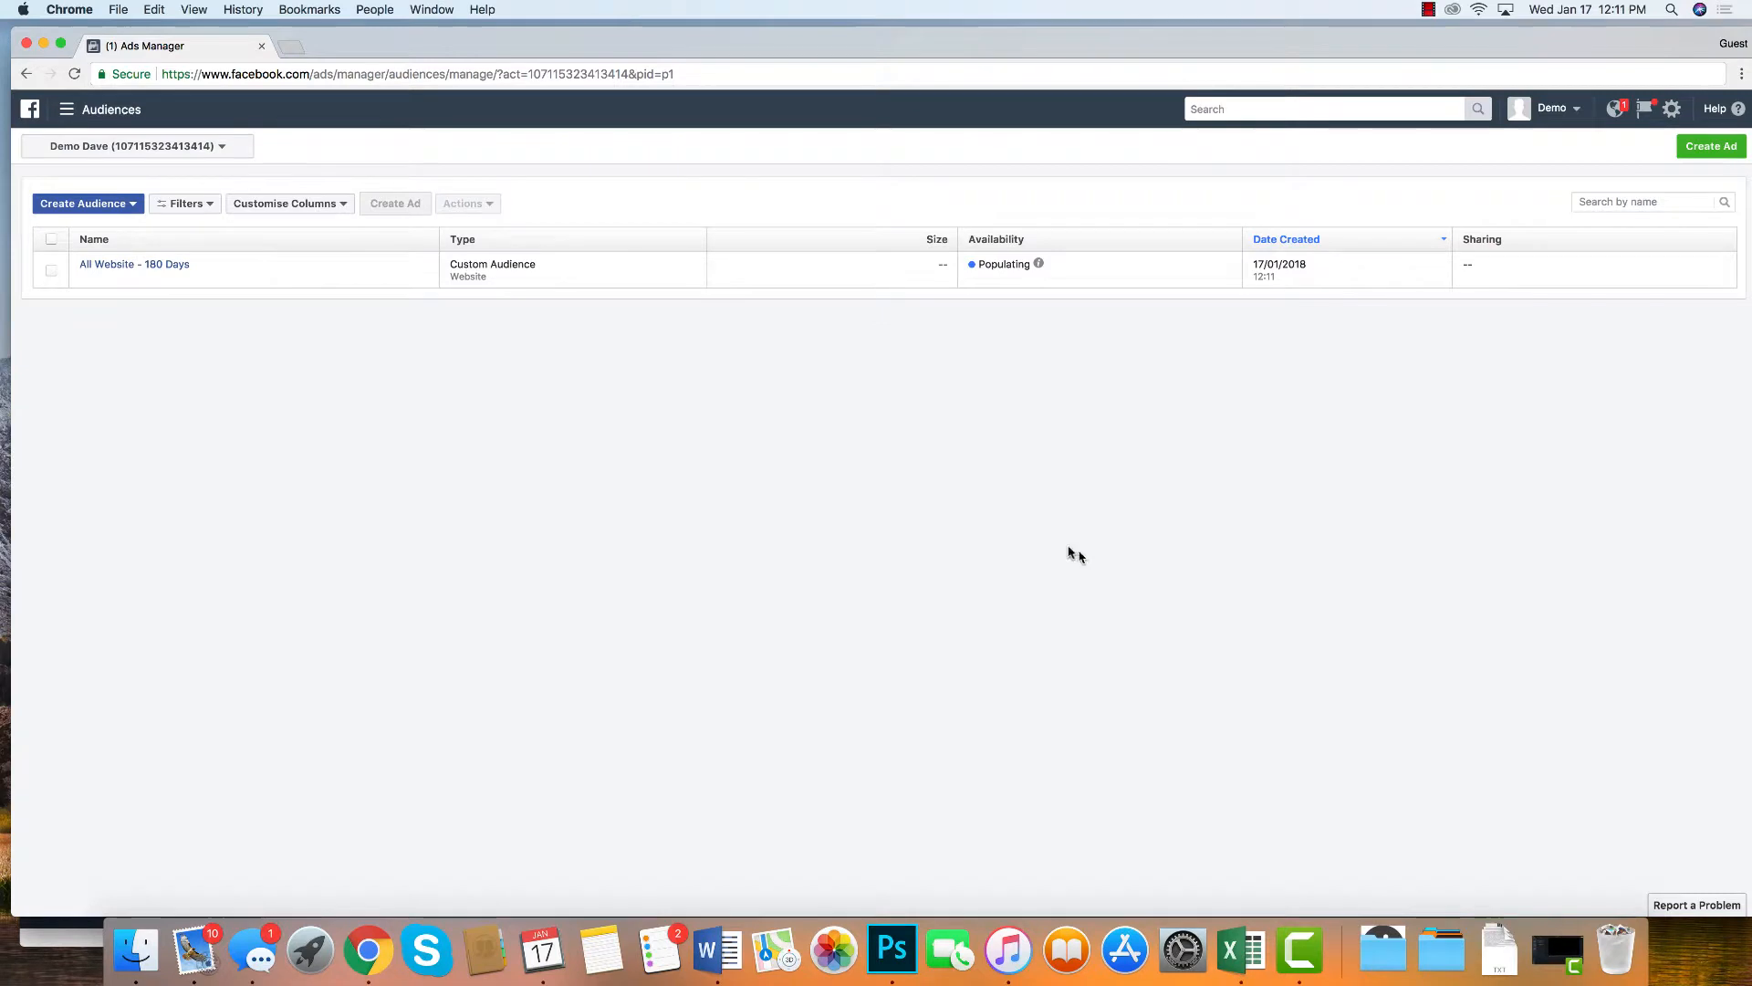
Step: Start another website traffic custom audience and set its visitor window to the past 60 days
click(53, 204)
click(73, 228)
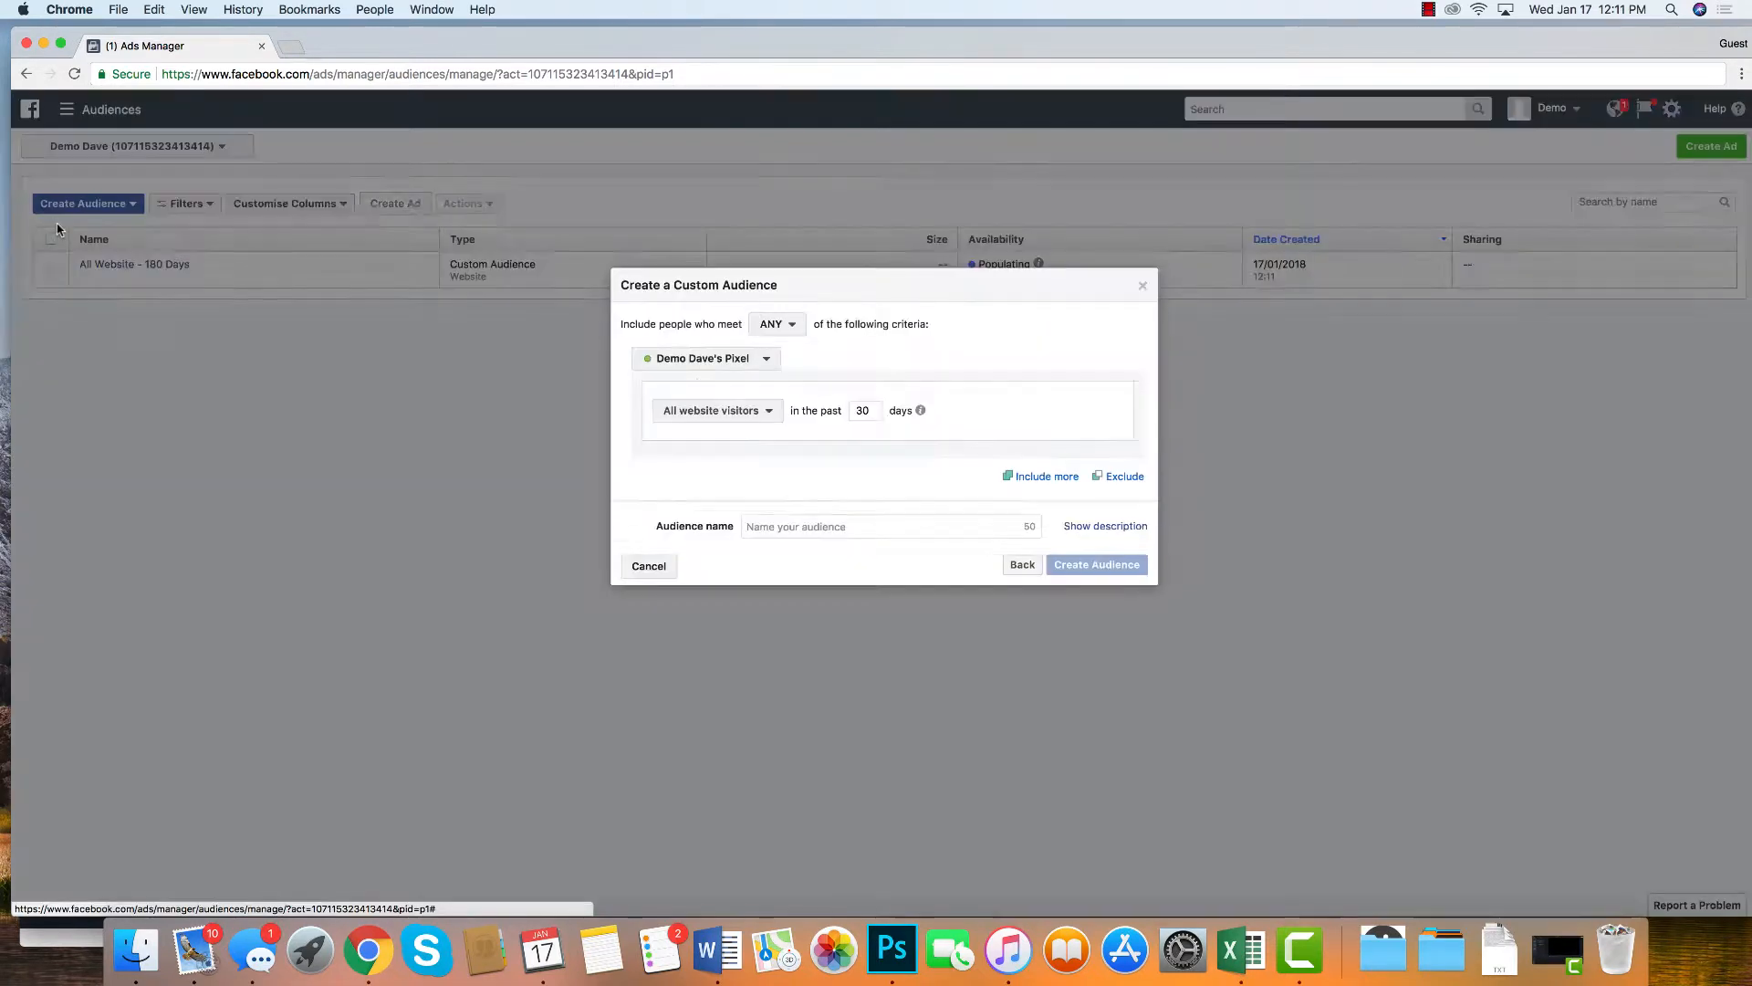
double_click(871, 407)
text(60)
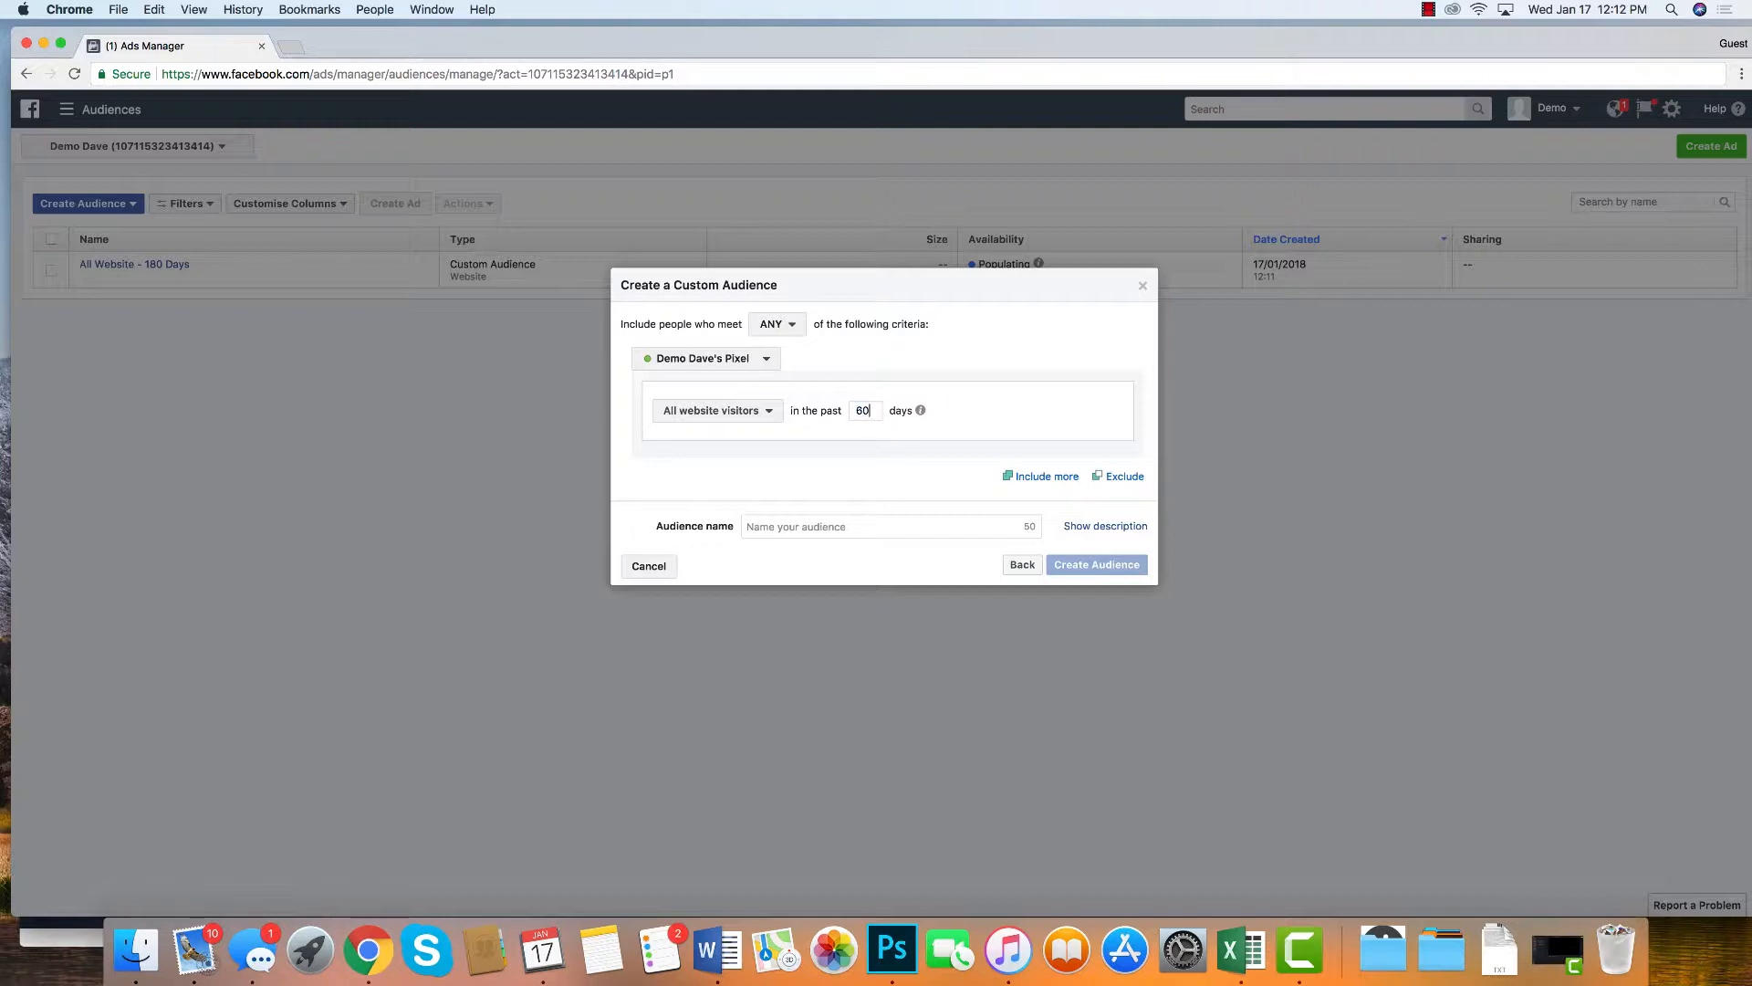
Step: Reuse the copied name, edited to "All Website - 60 Days", and create the audience
click(826, 521)
key(super+v)
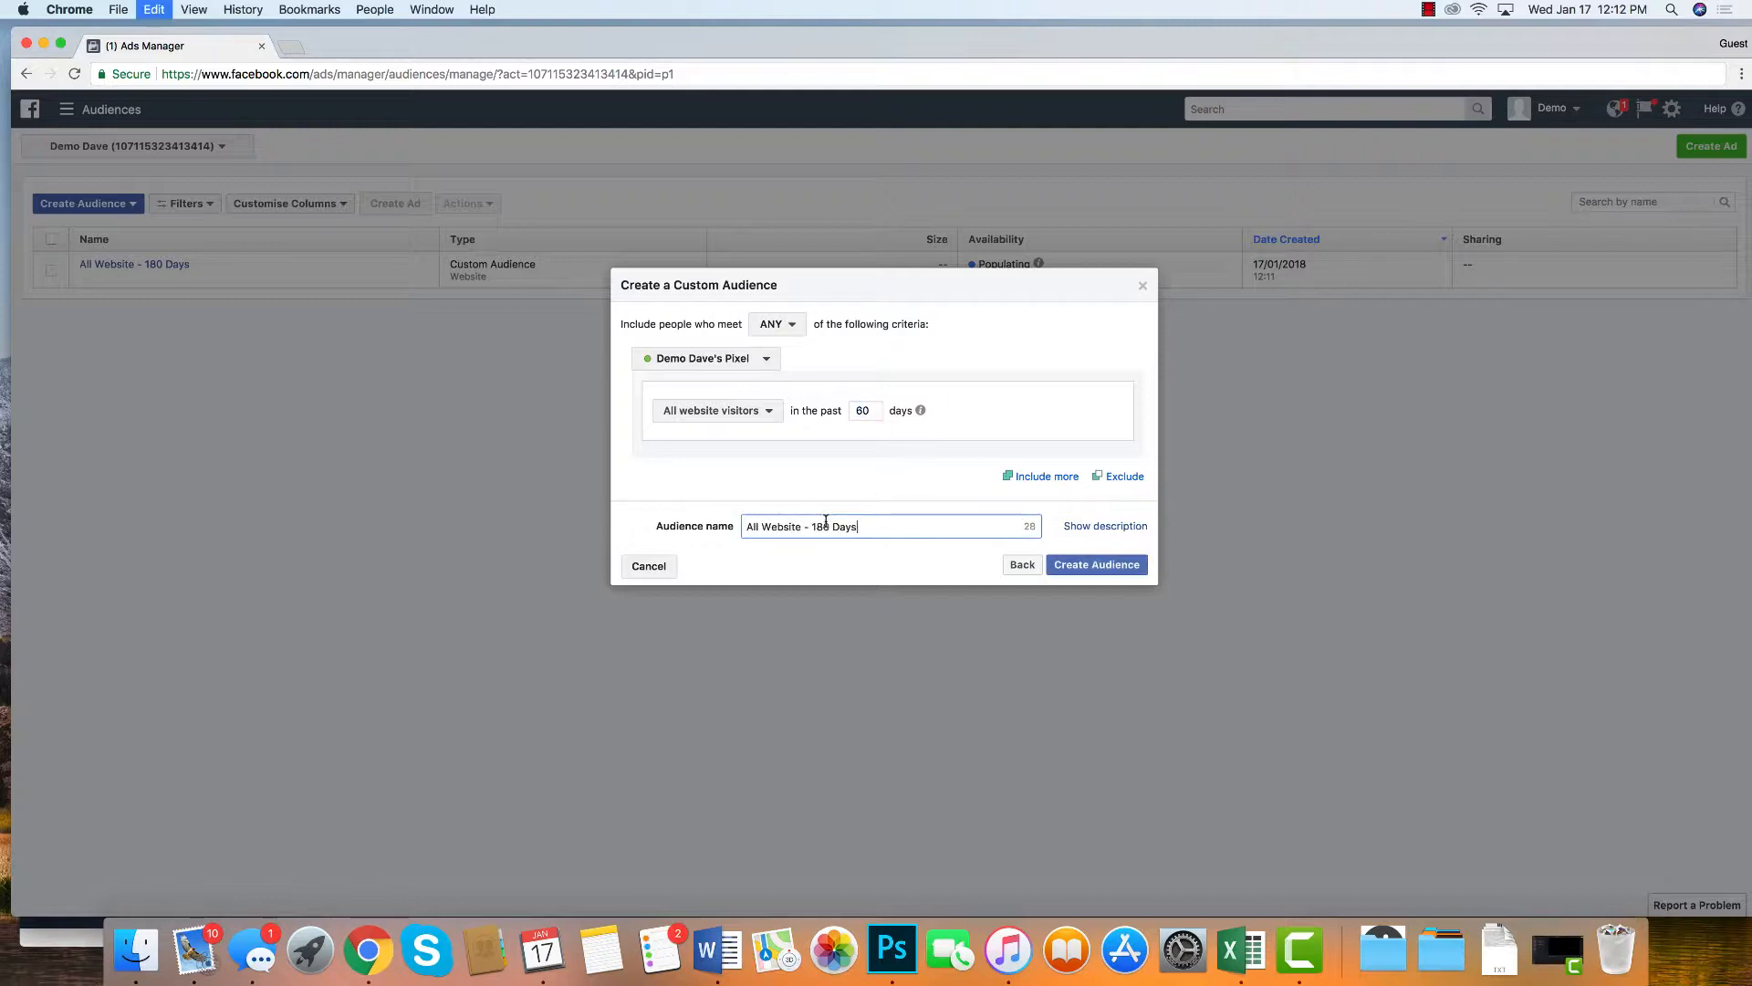
drag(831, 526, 813, 525)
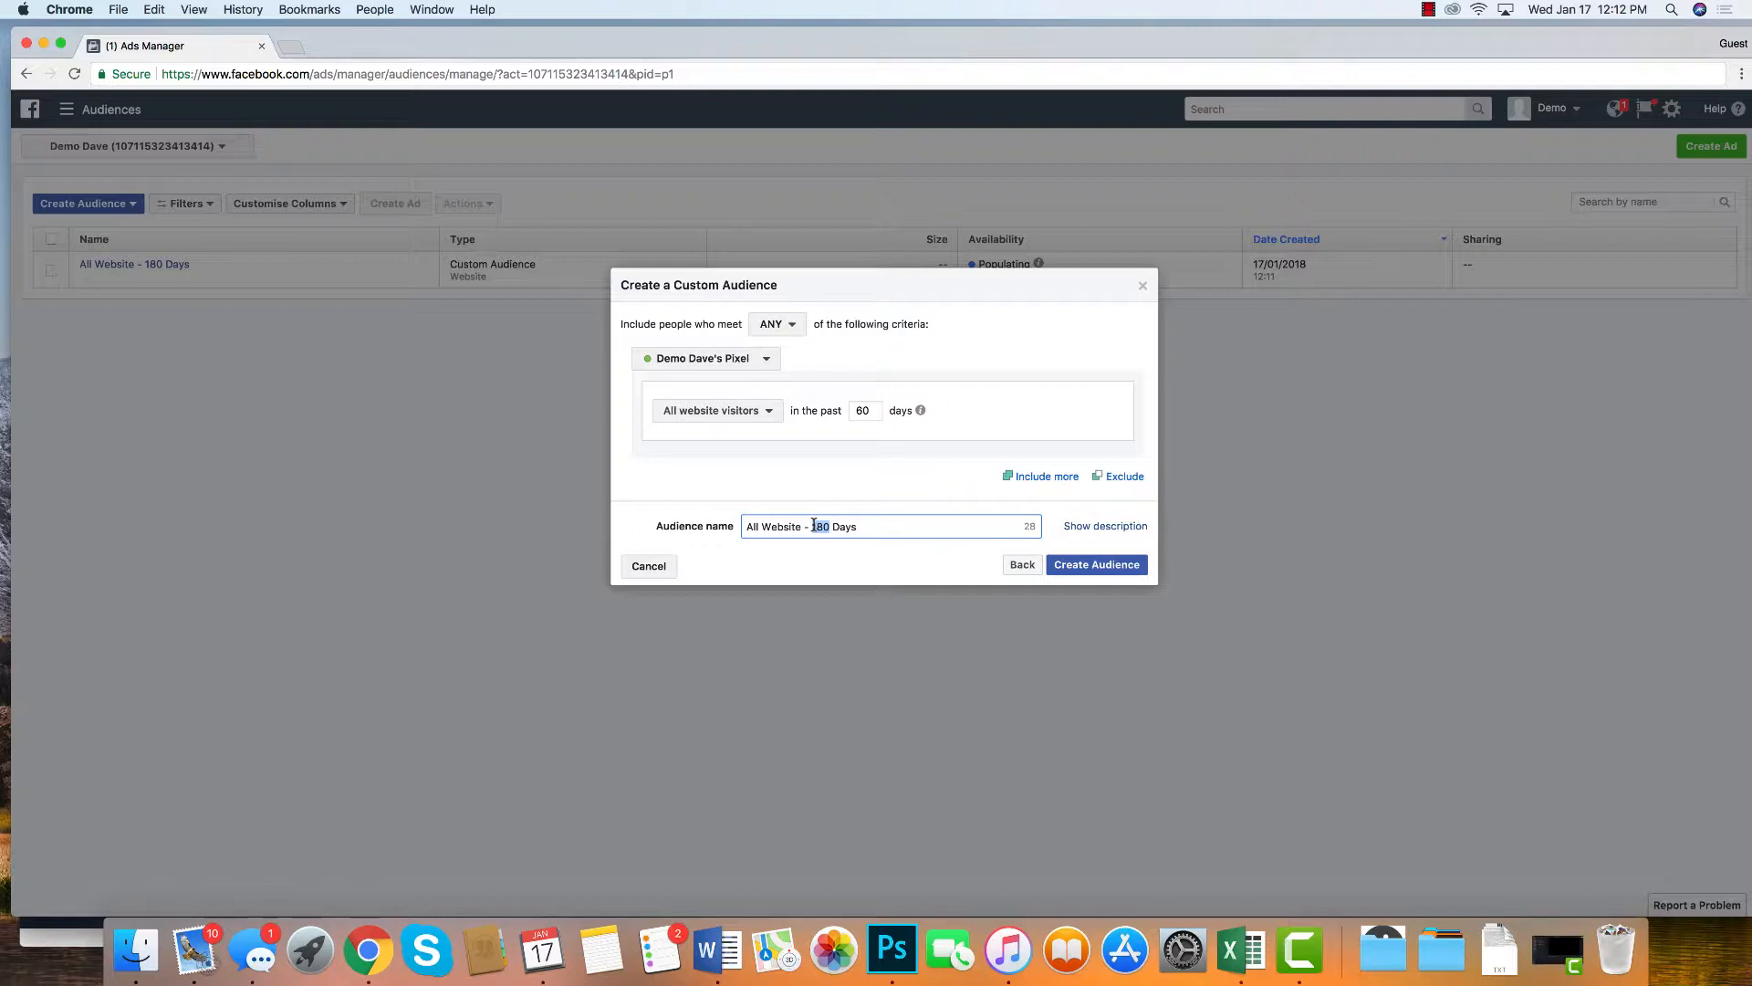
text(60)
click(1082, 567)
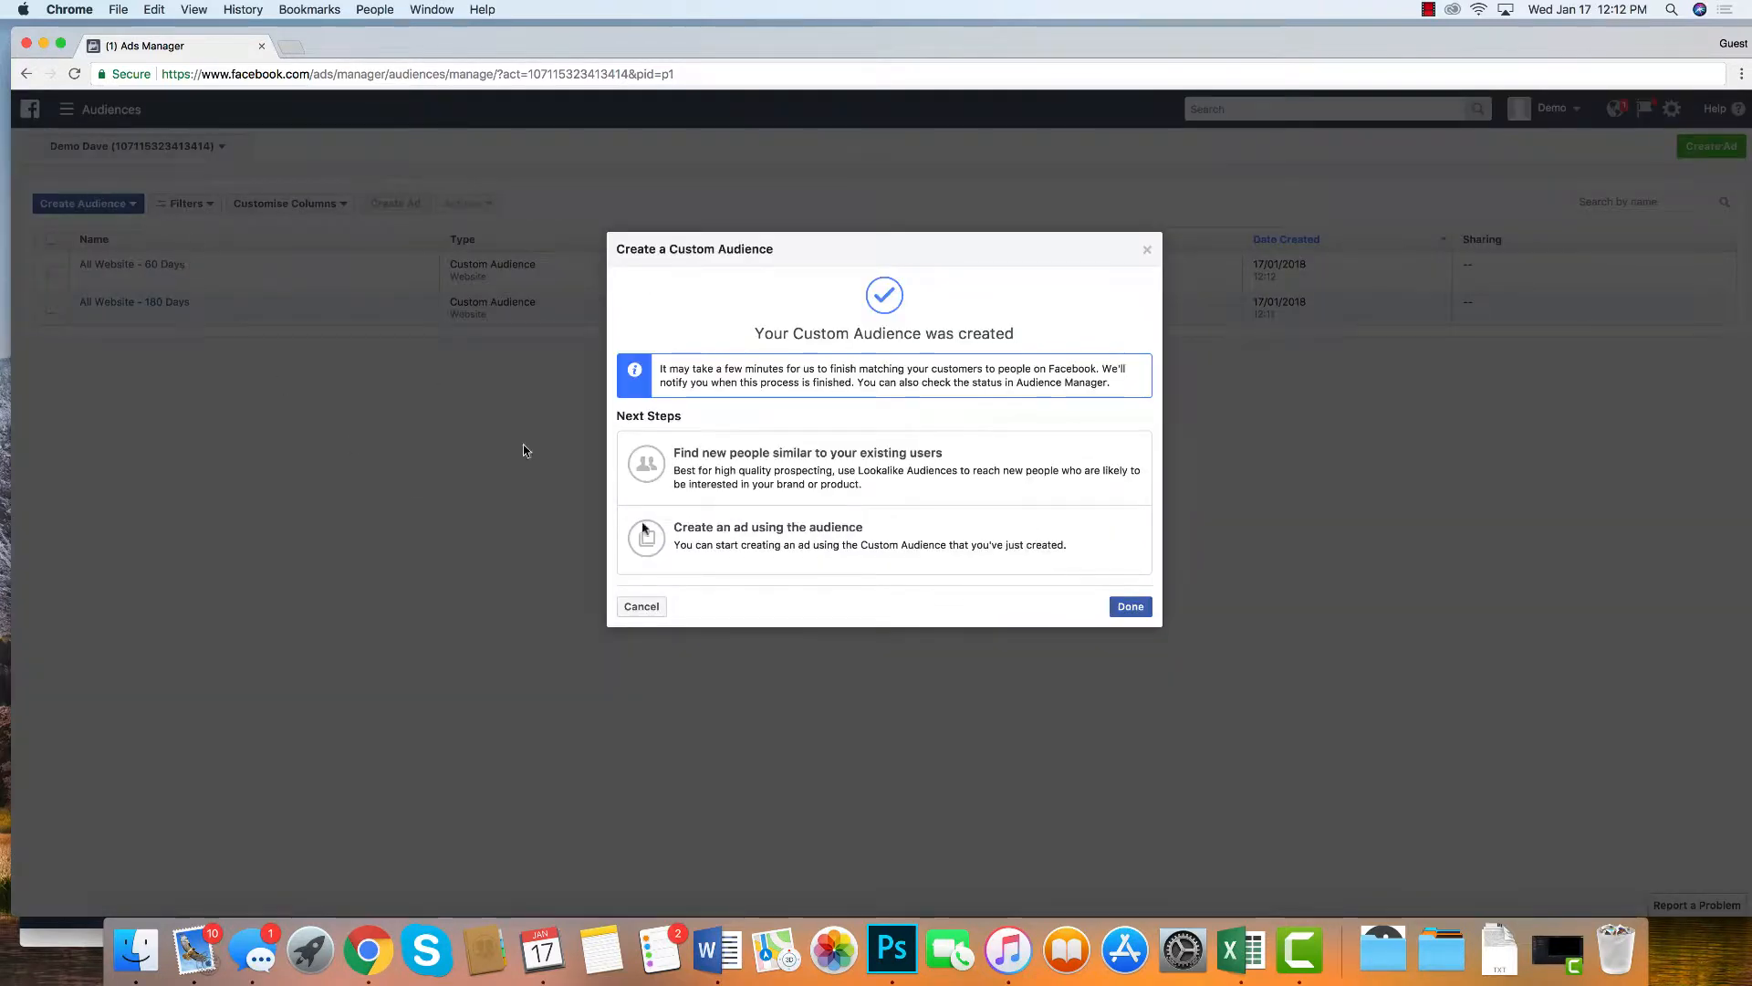
click(1131, 608)
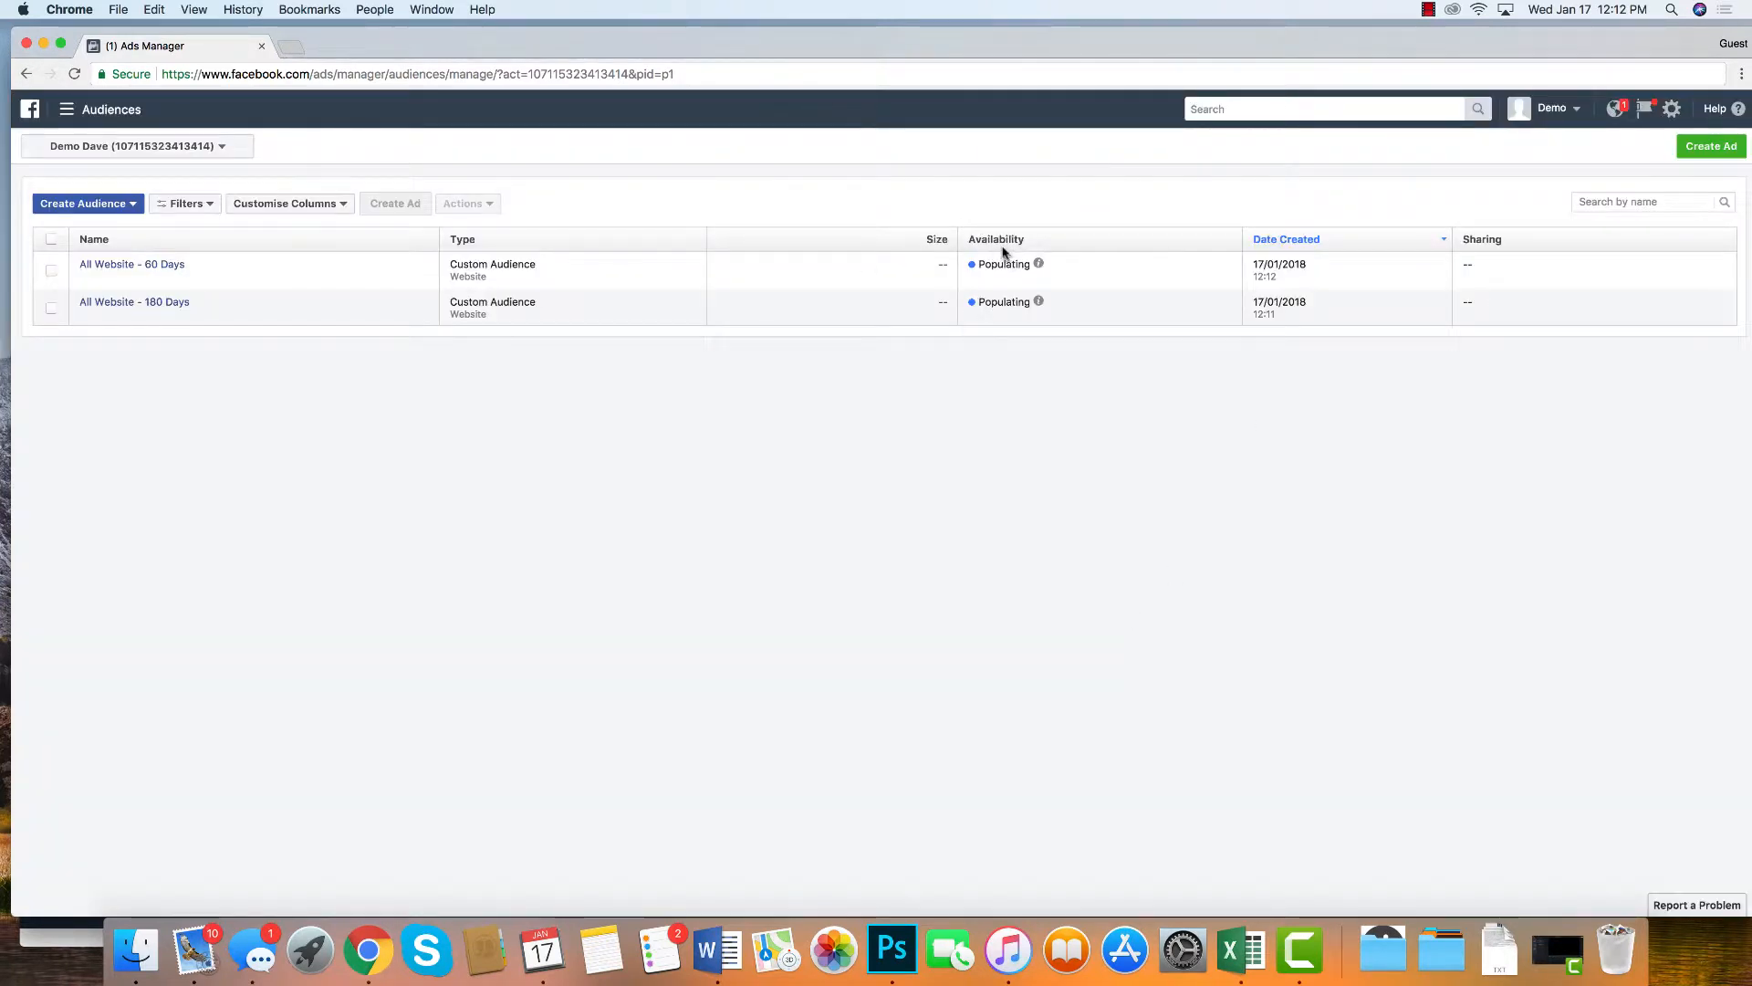
Step: Read the explanation of the Populating status in the audience list's Availability column
drag(973, 239, 1062, 241)
mouse_move(1039, 267)
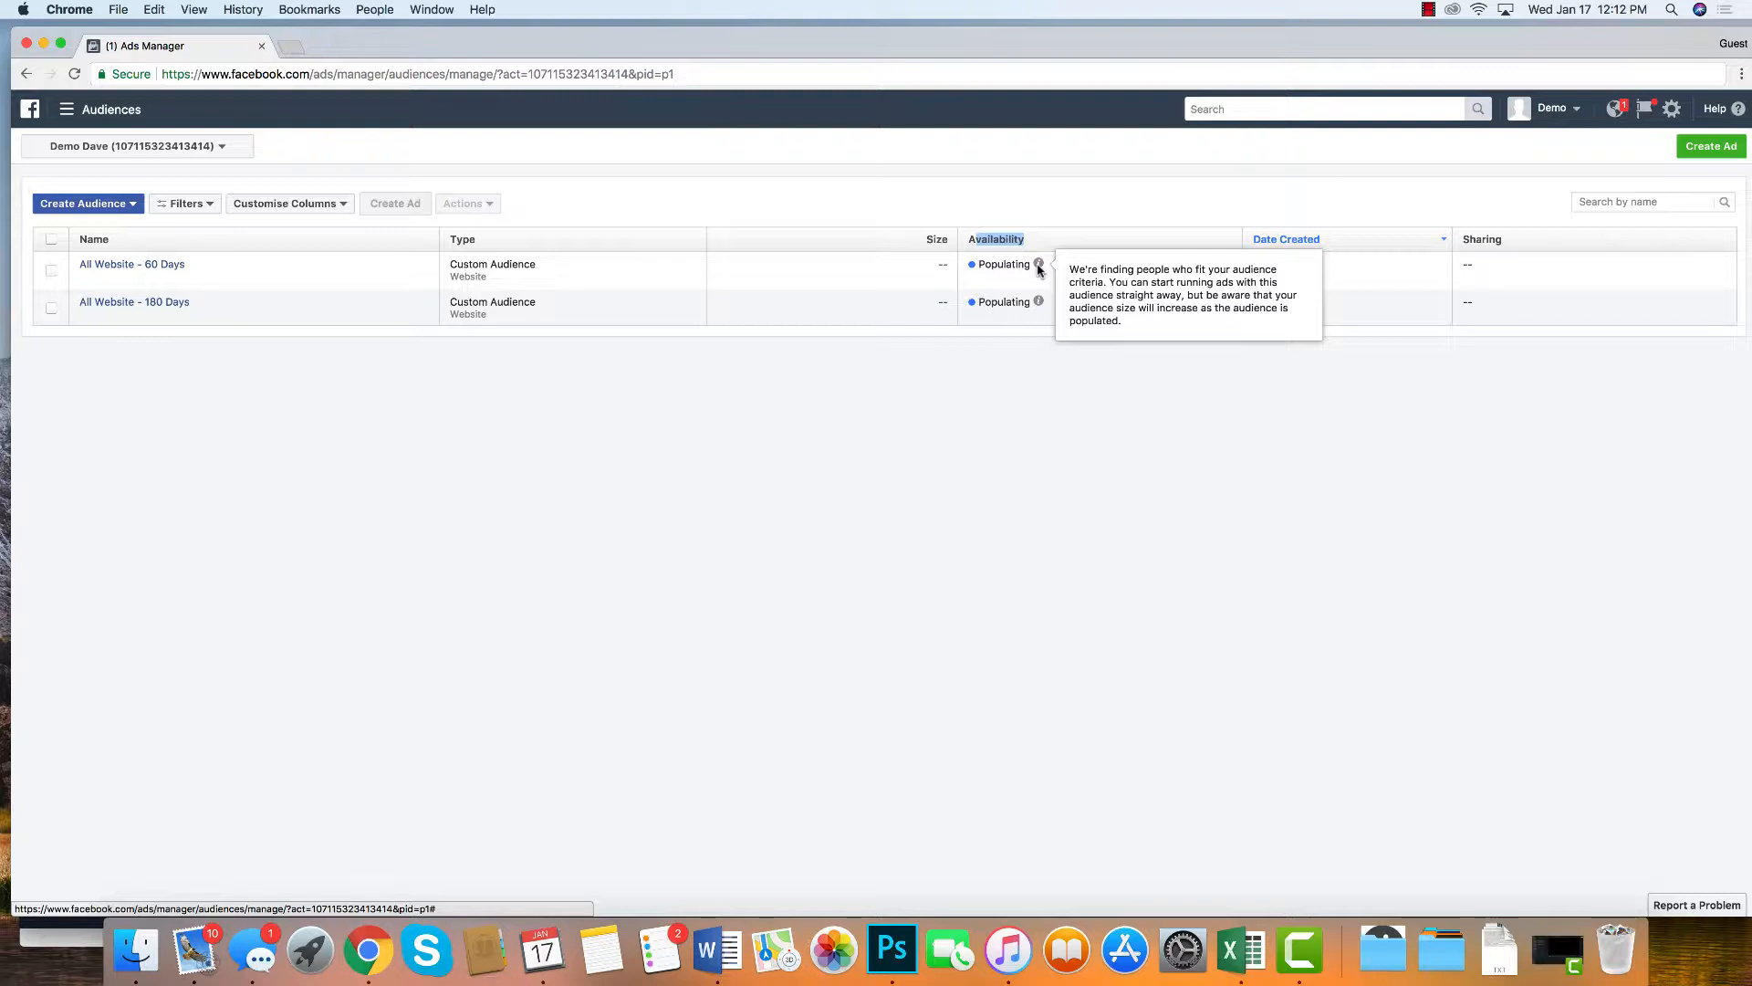
click(964, 325)
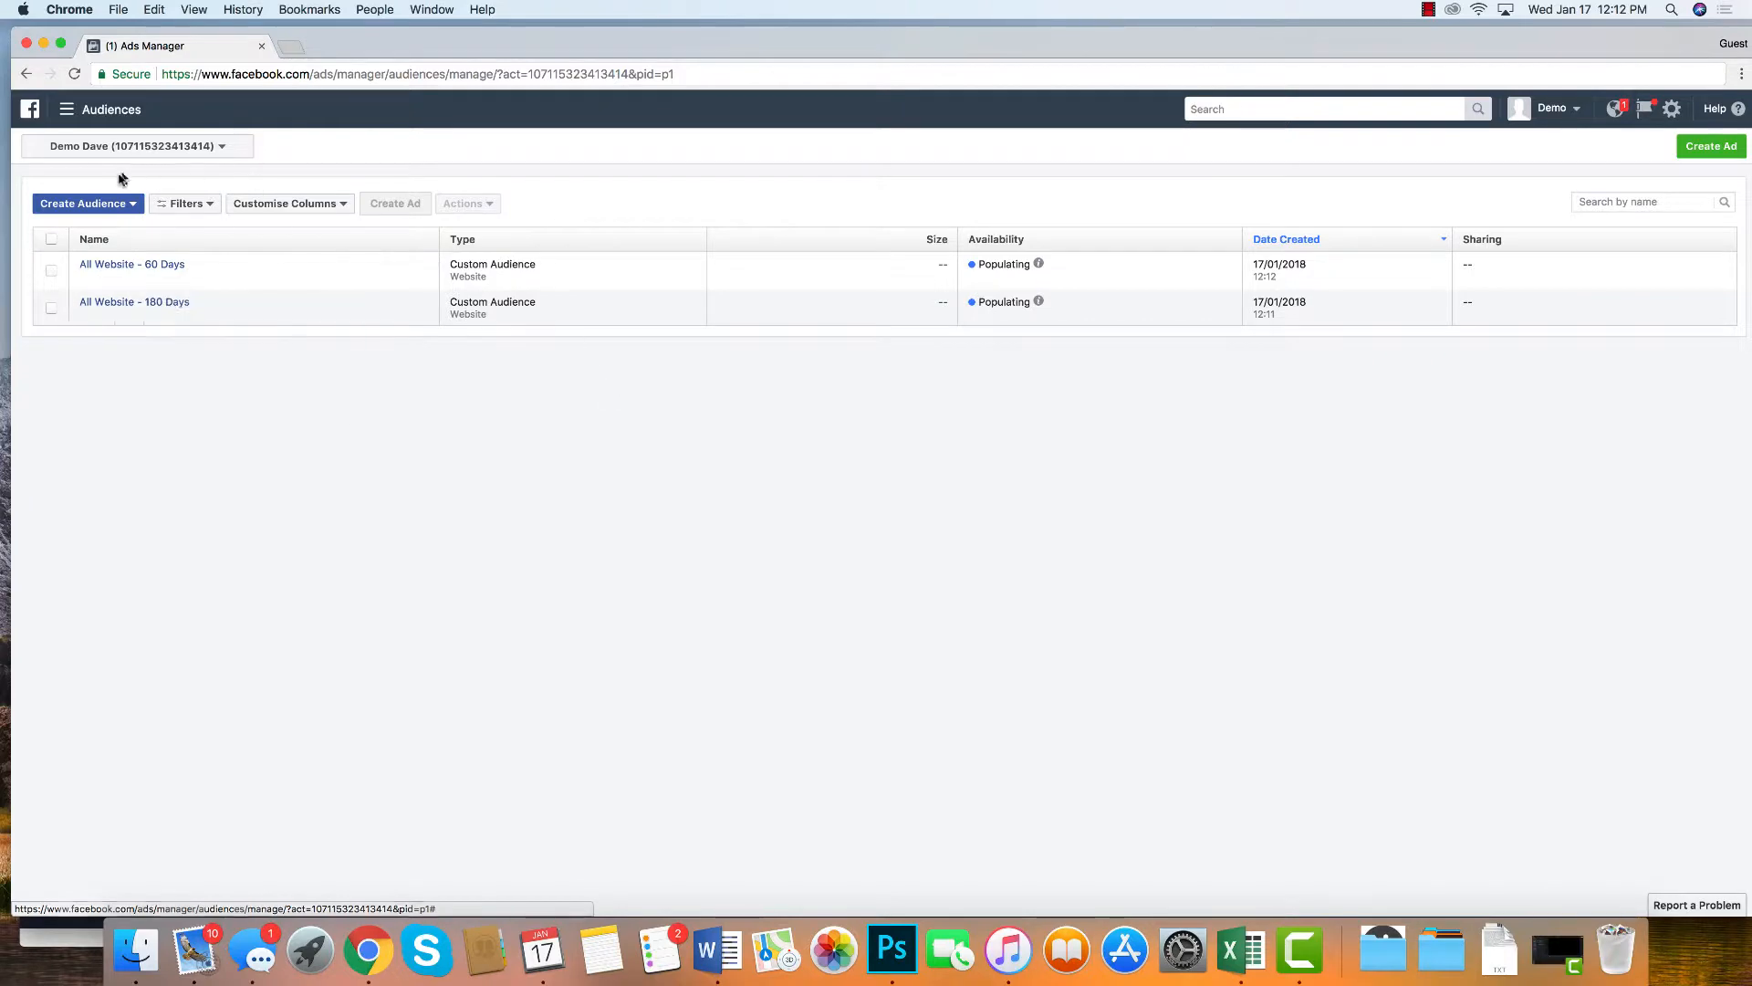
Step: Create another website traffic custom audience of all website visitors, adapting the copied name to "All Website - 30 Days"
click(81, 214)
click(88, 228)
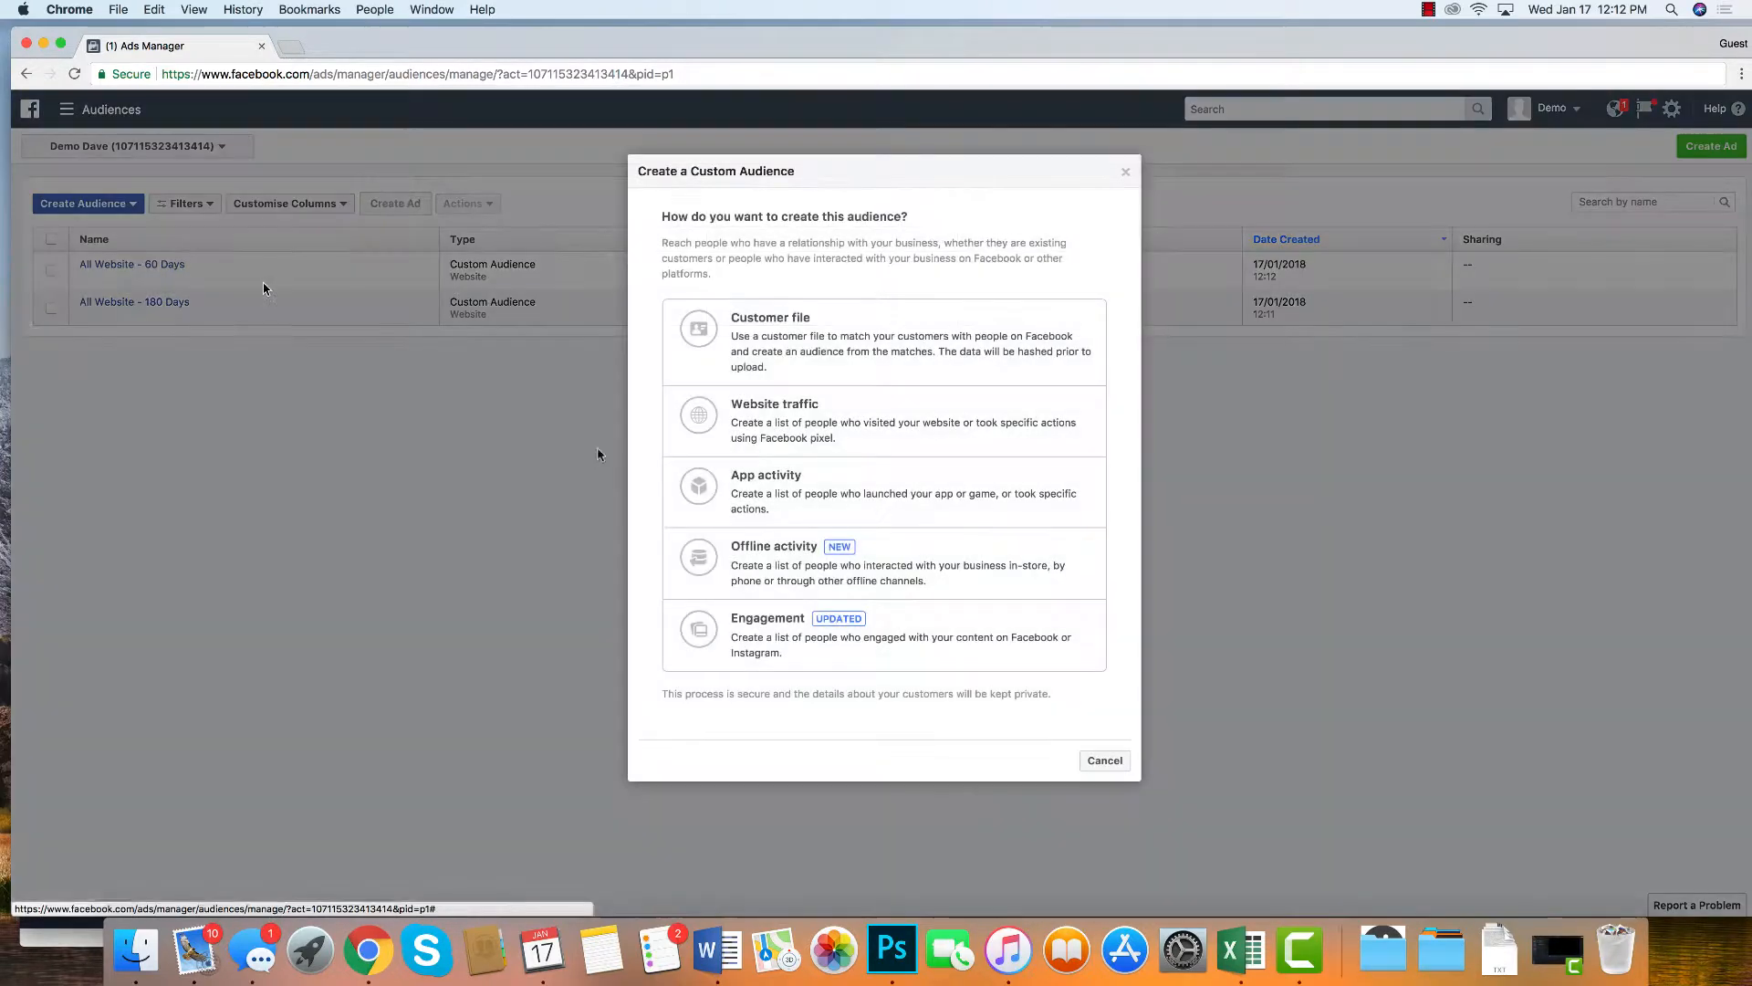
click(793, 408)
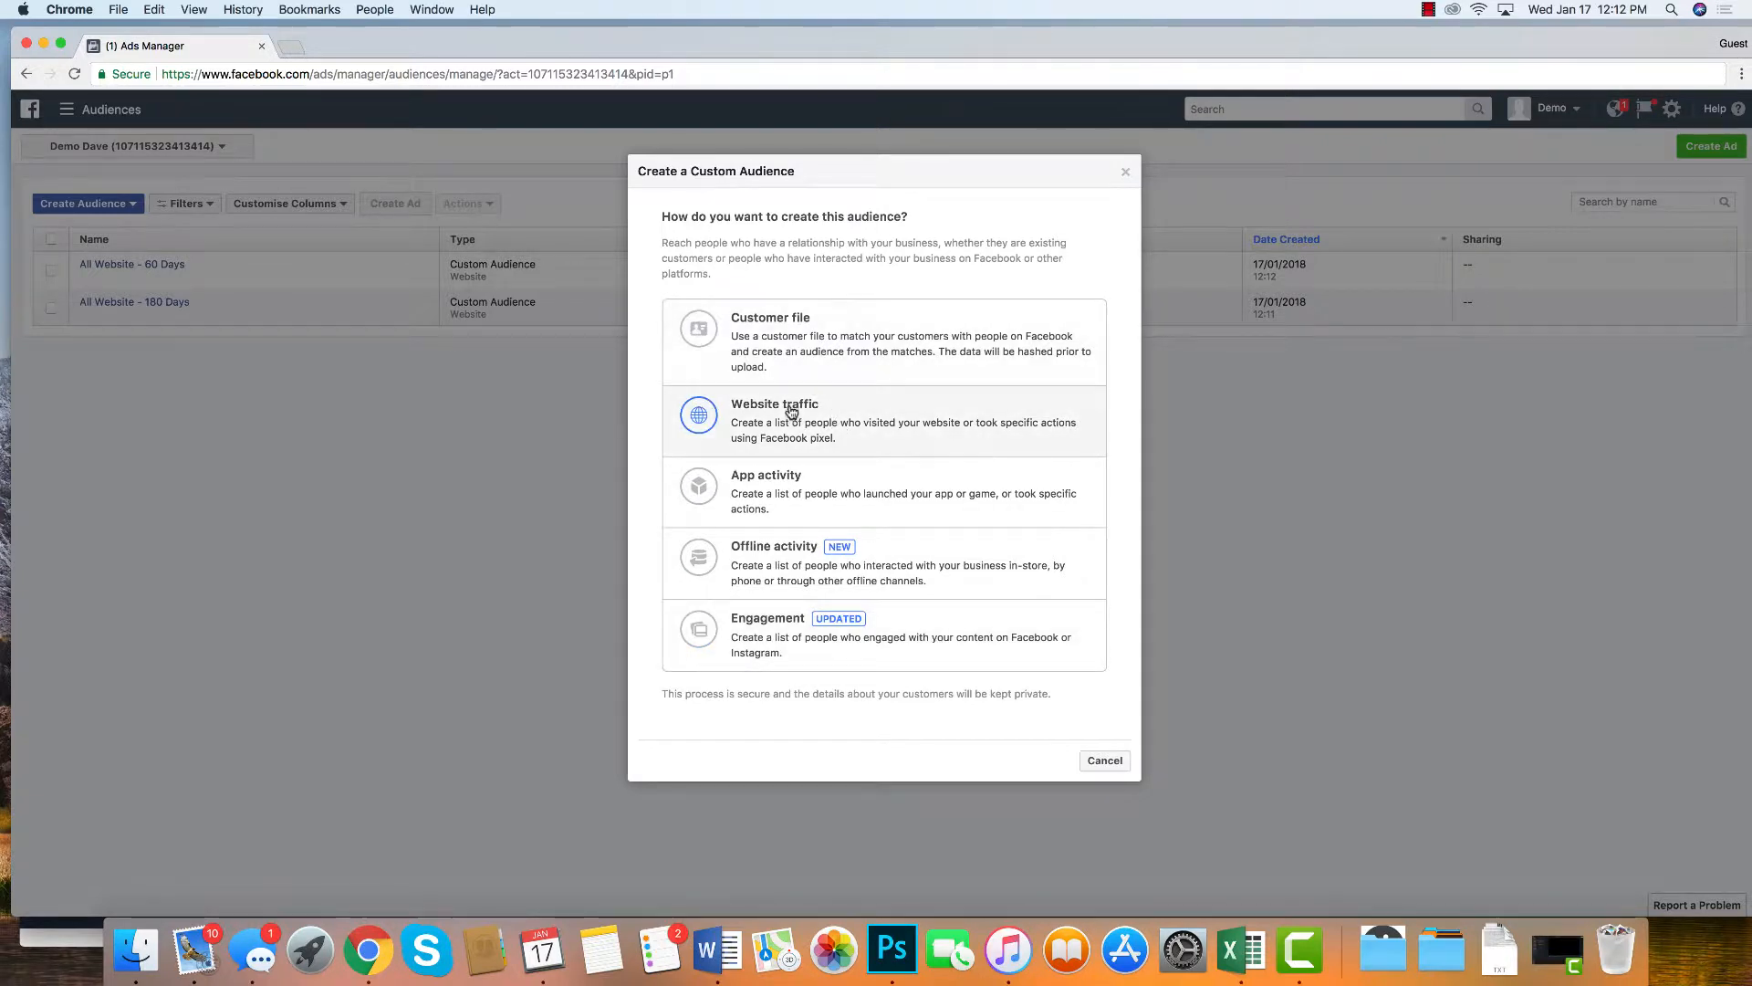
click(762, 526)
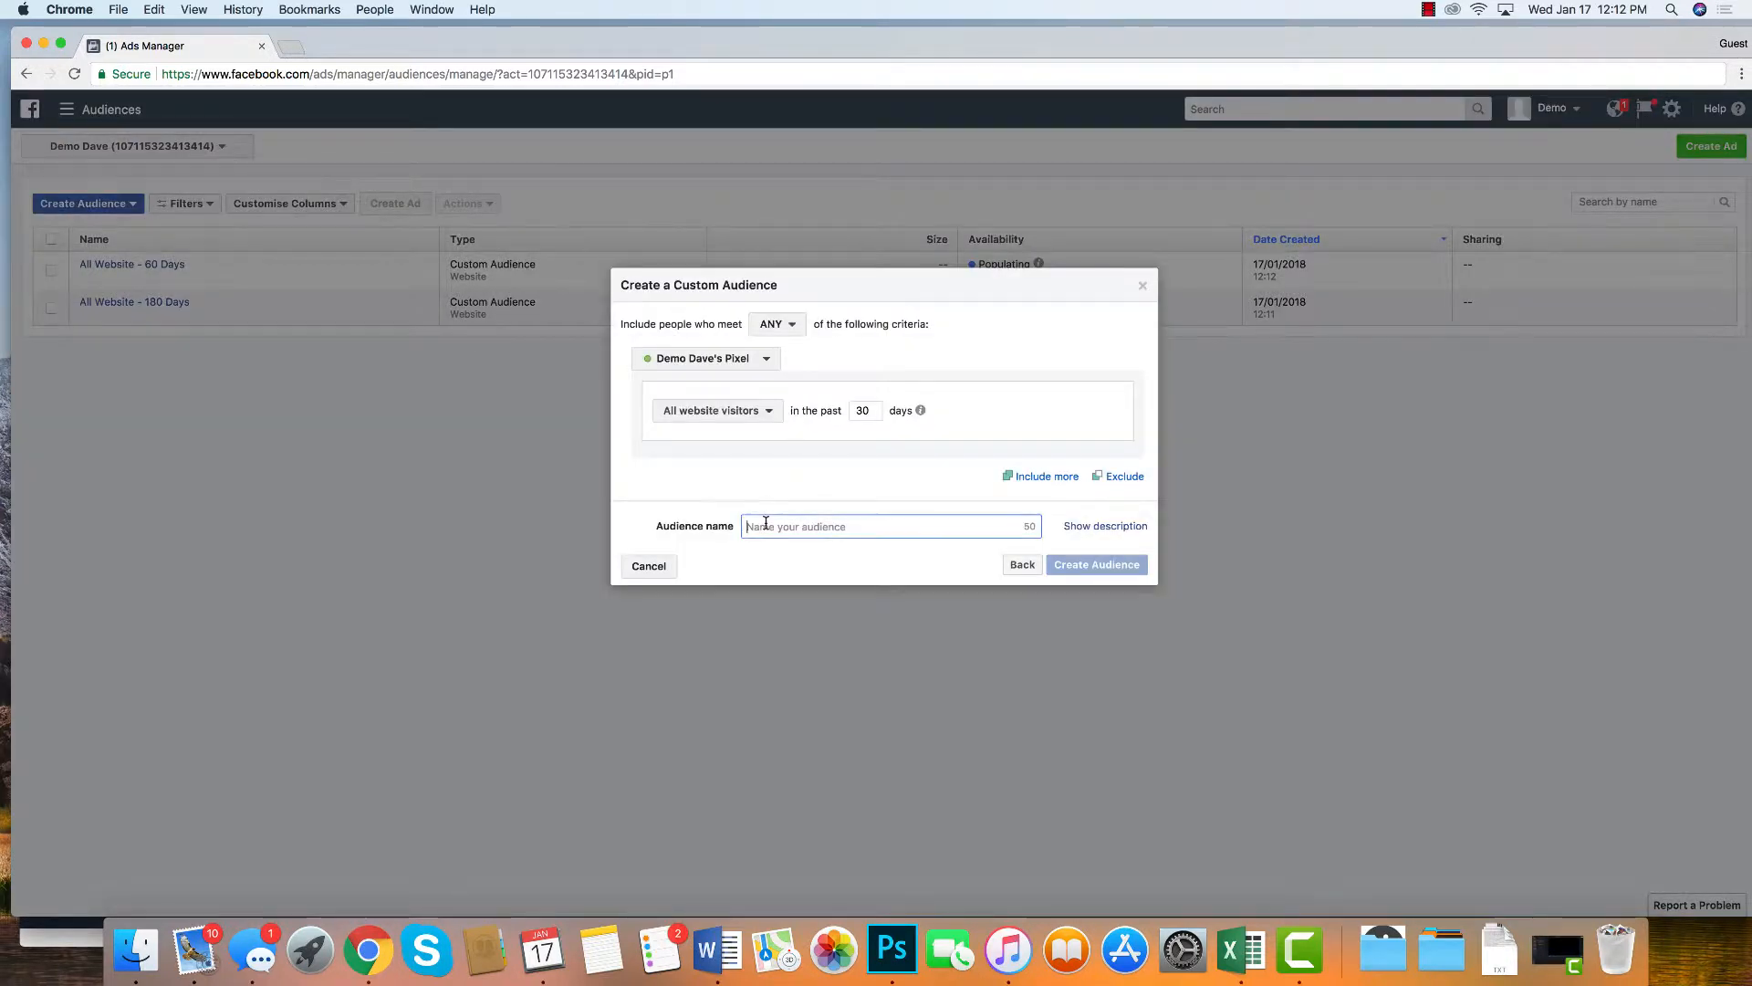
key(super+v)
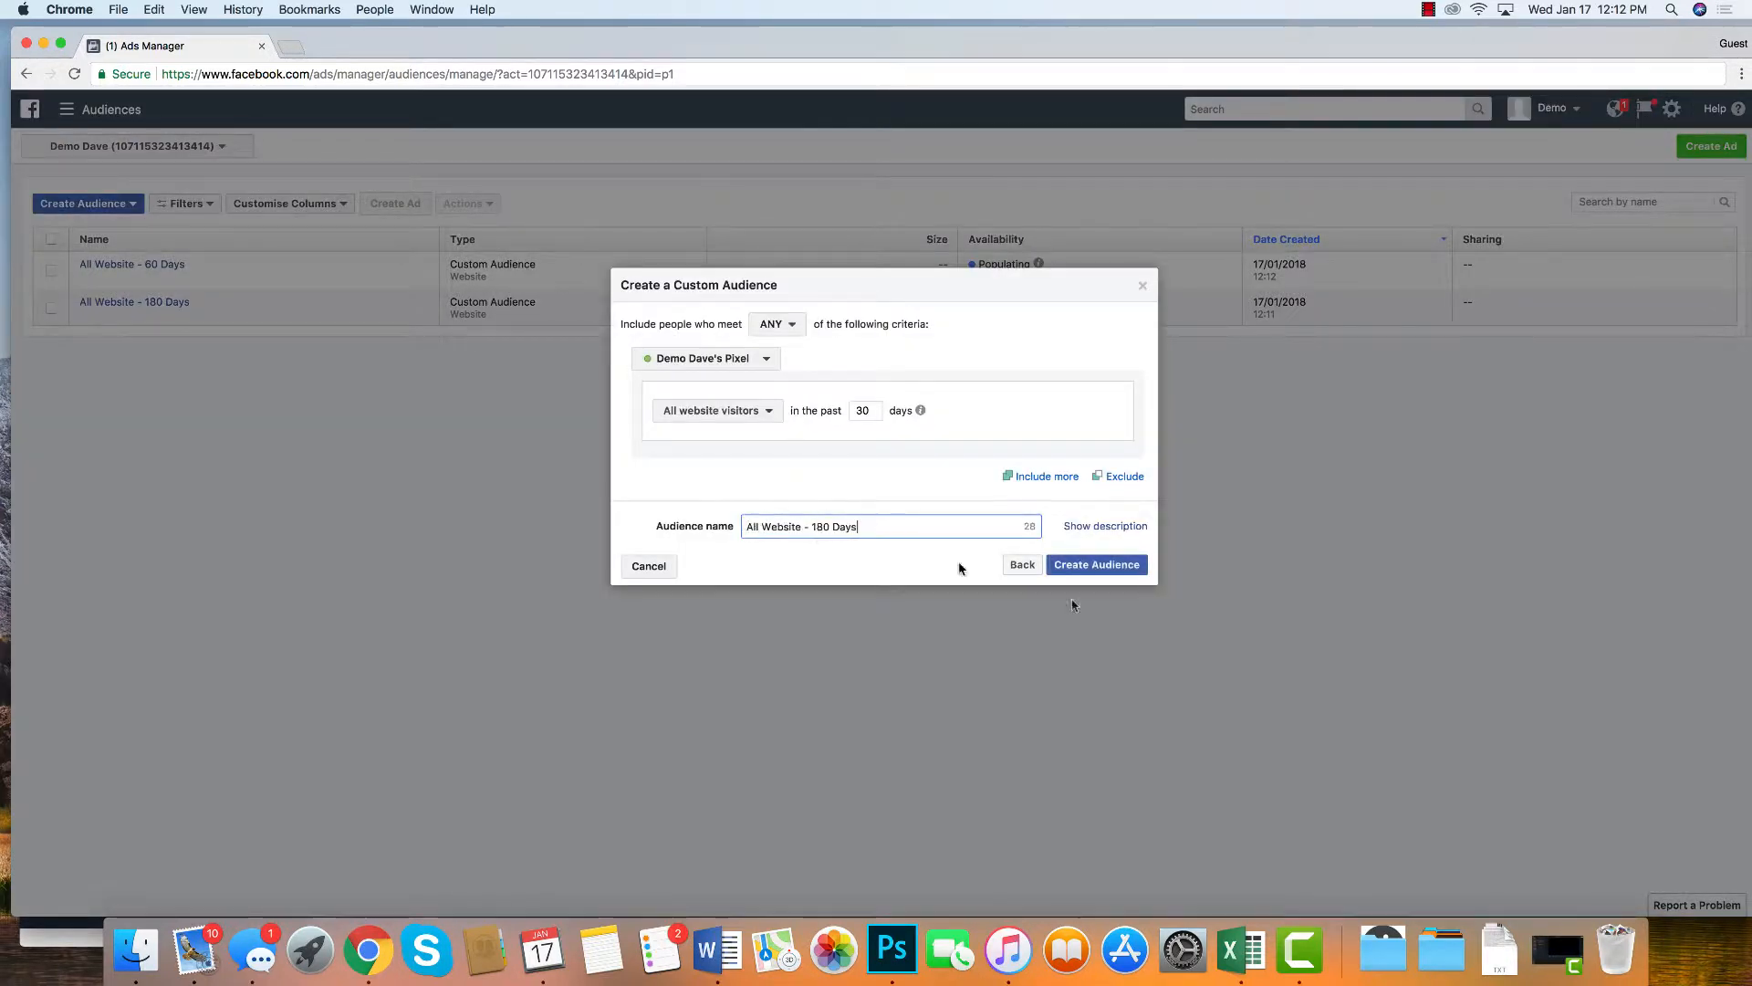
double_click(827, 524)
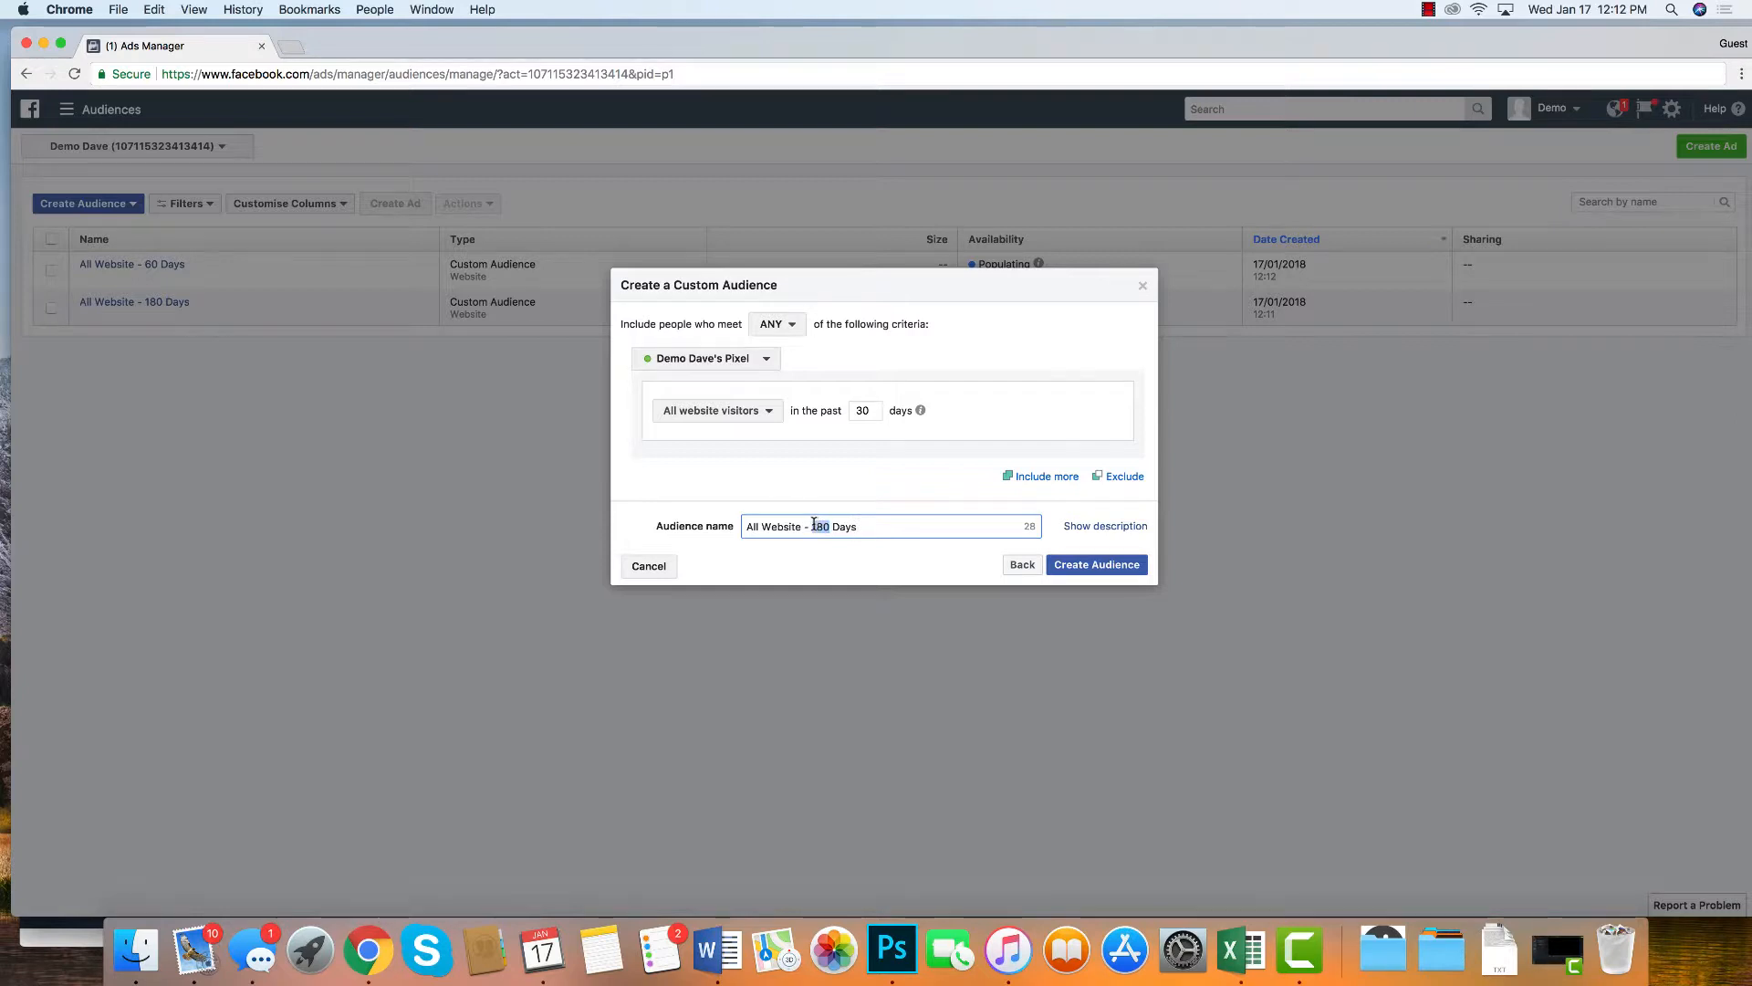
text(30)
click(1137, 570)
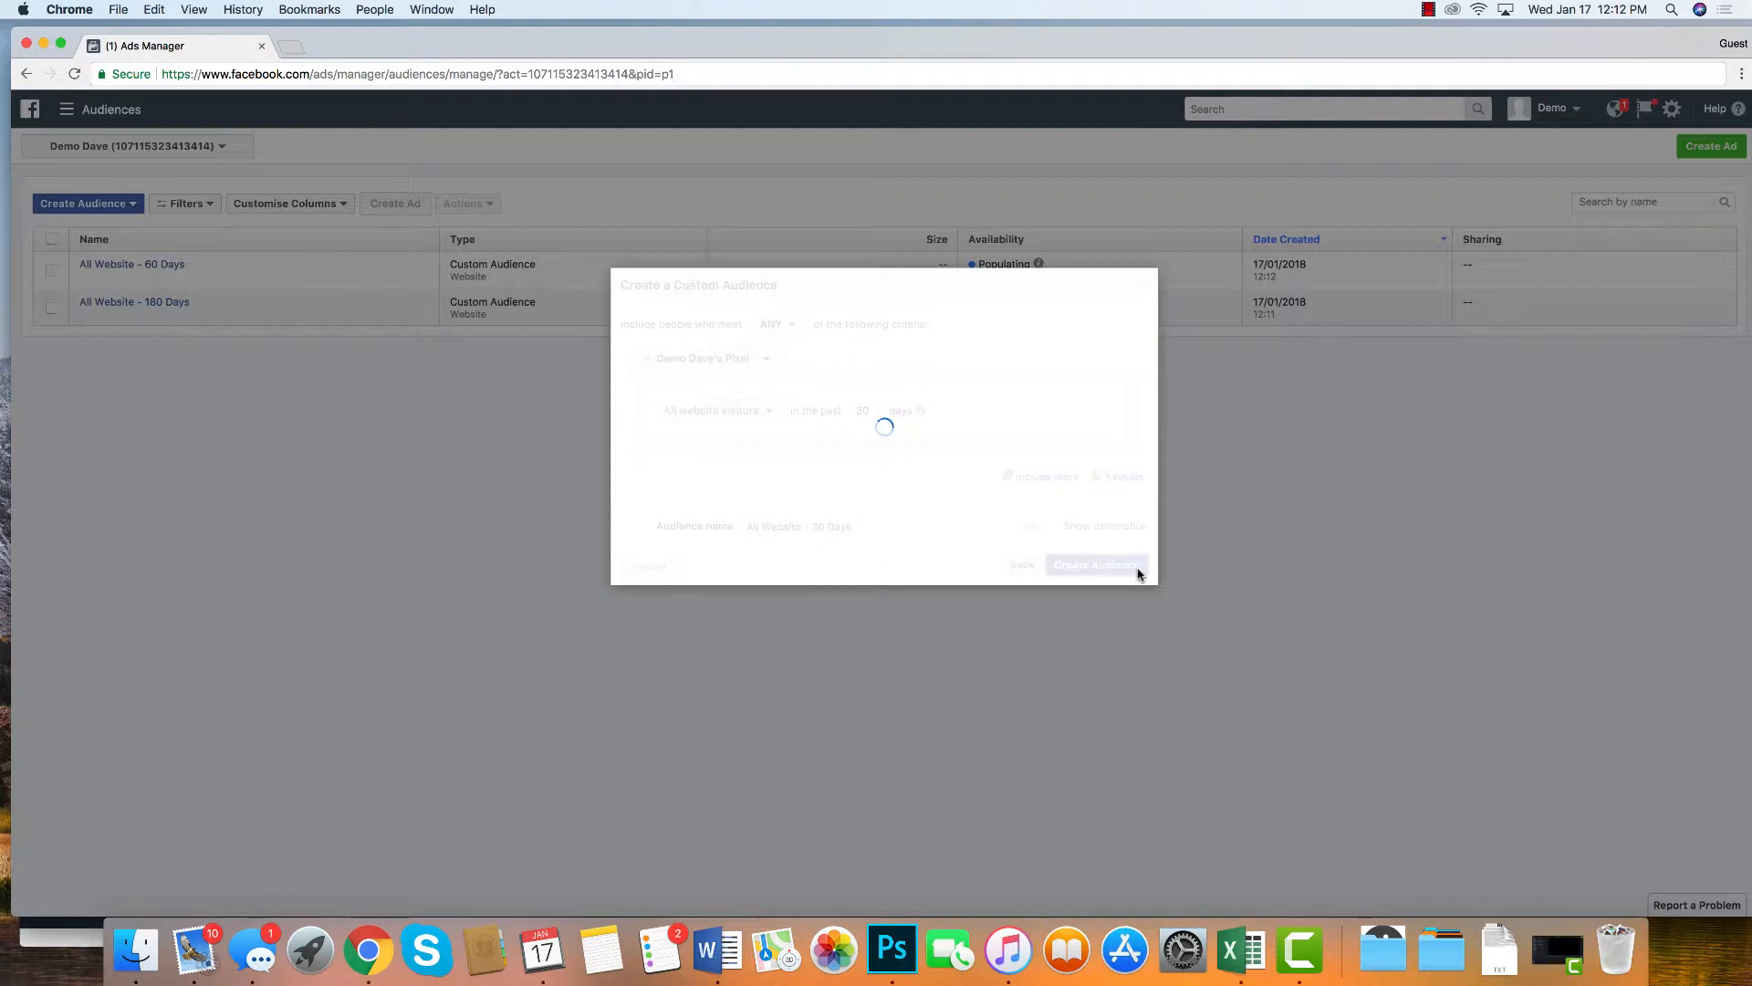
click(1135, 607)
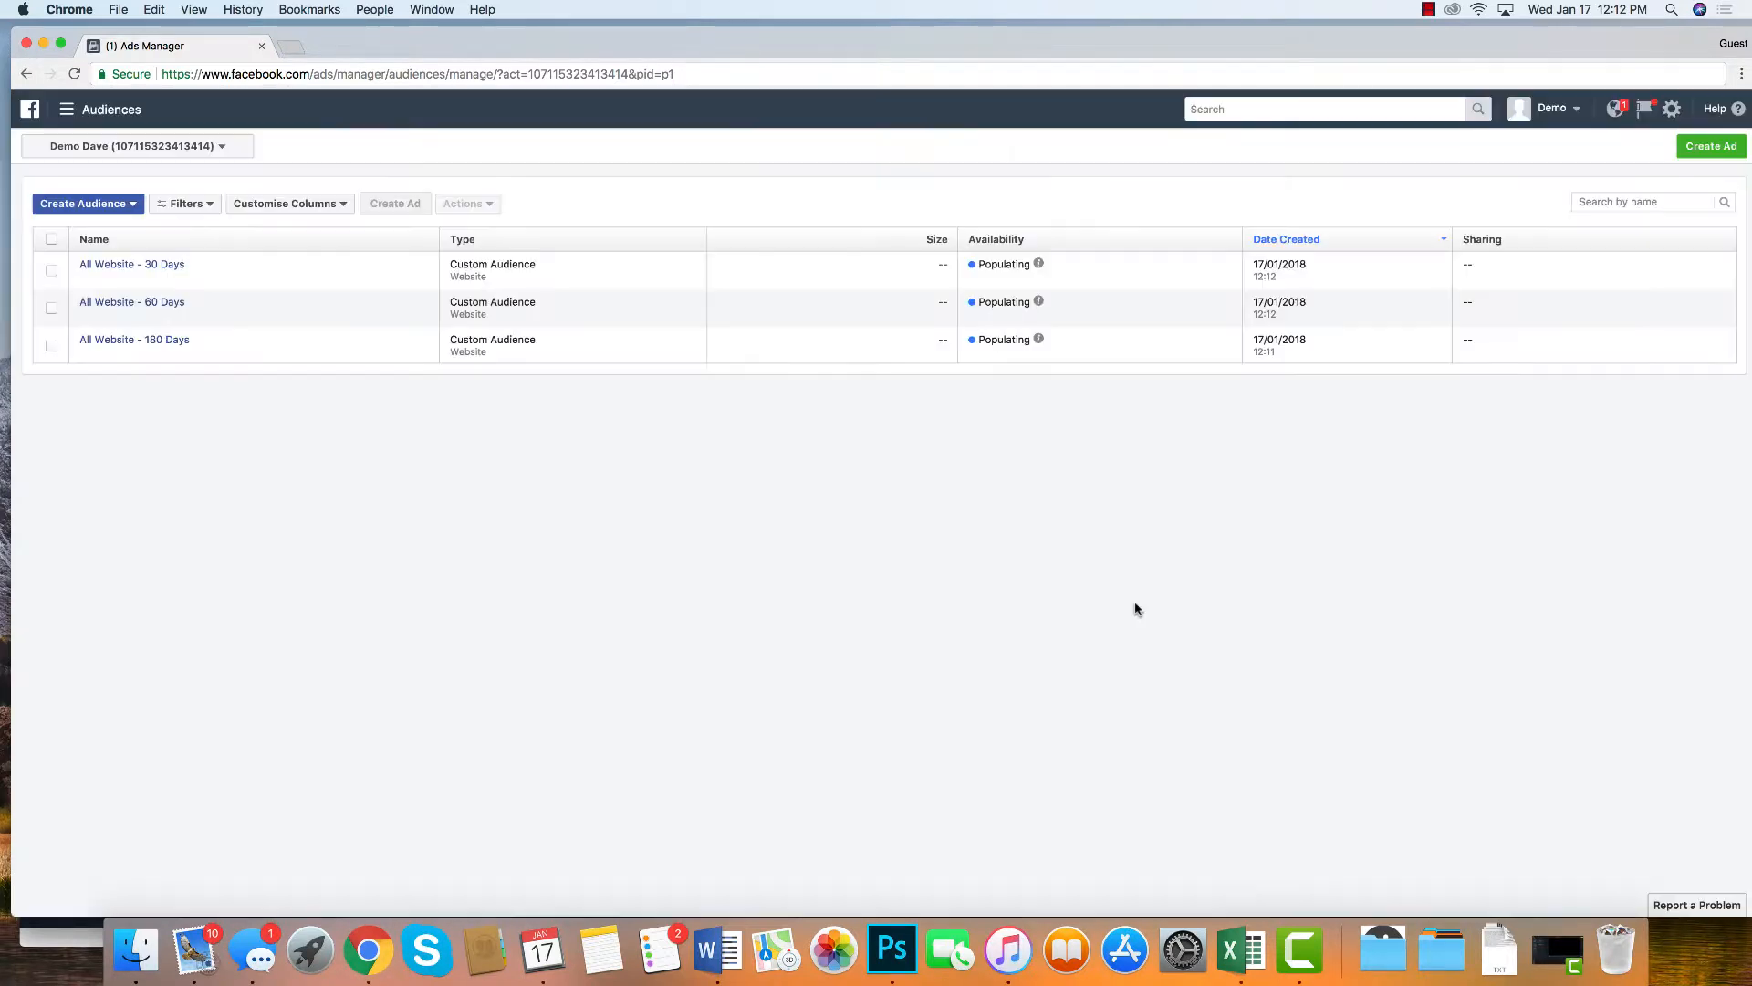
Step: Create one more website traffic custom audience of all website visitors, adapting the copied name to "All Website - 7 Days"
click(72, 207)
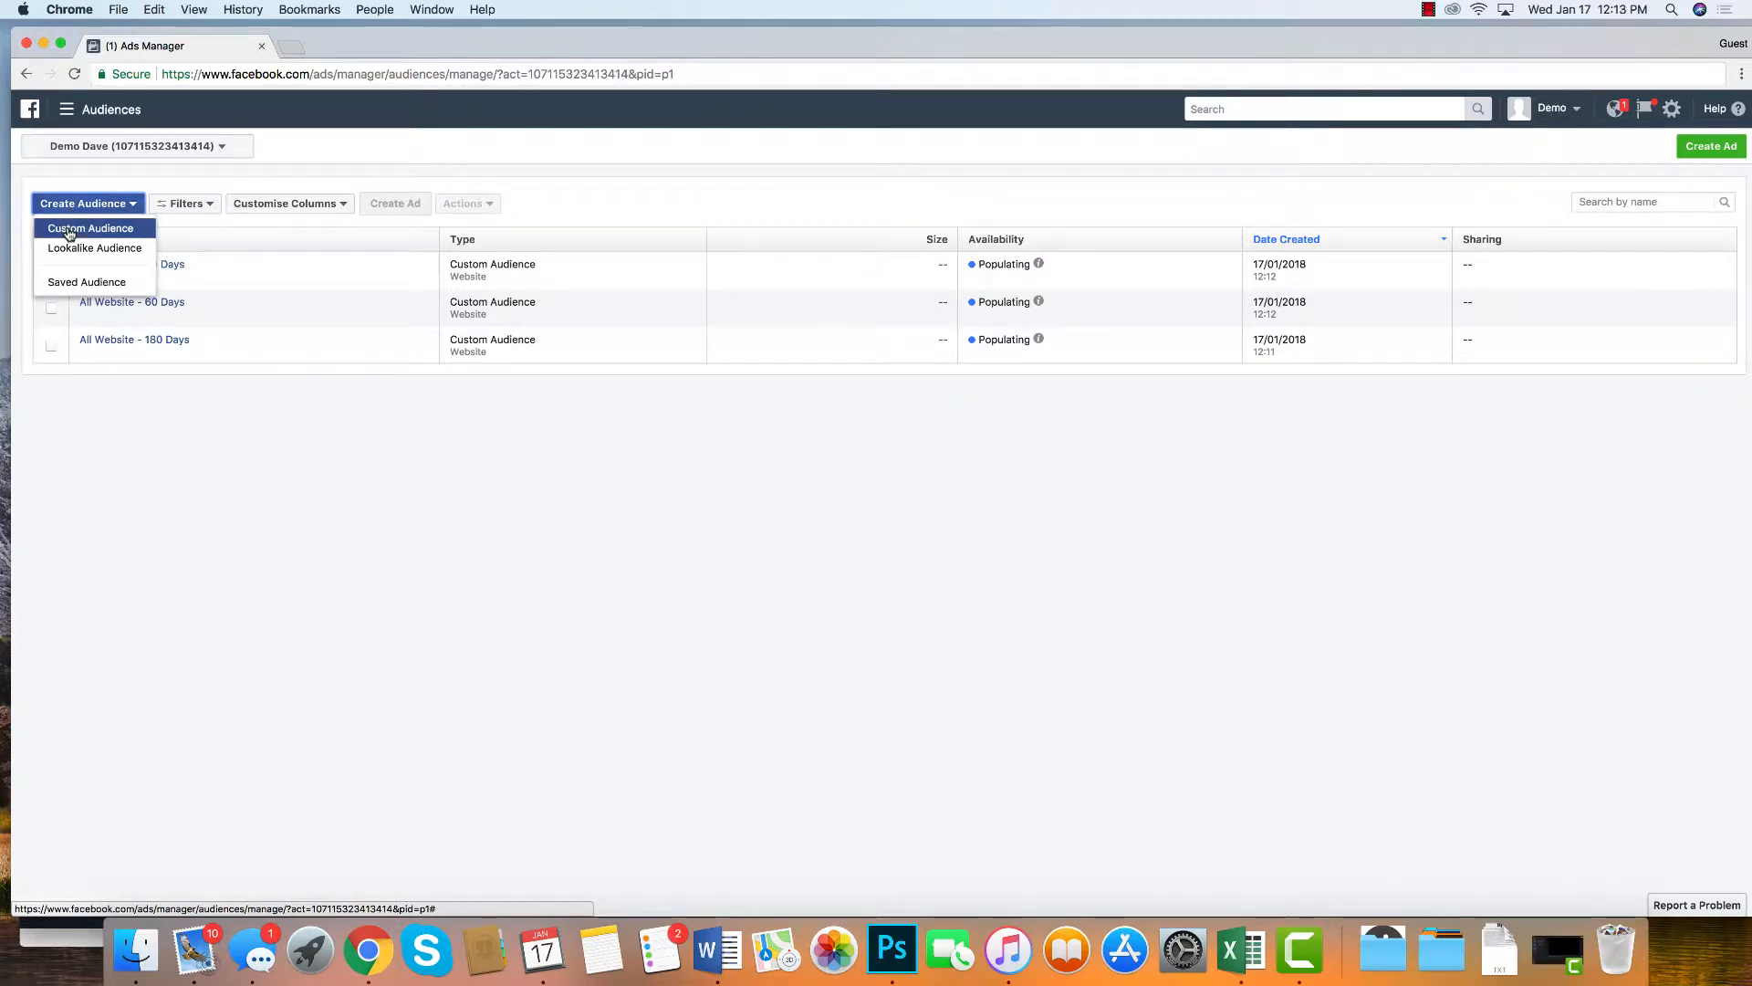
click(70, 230)
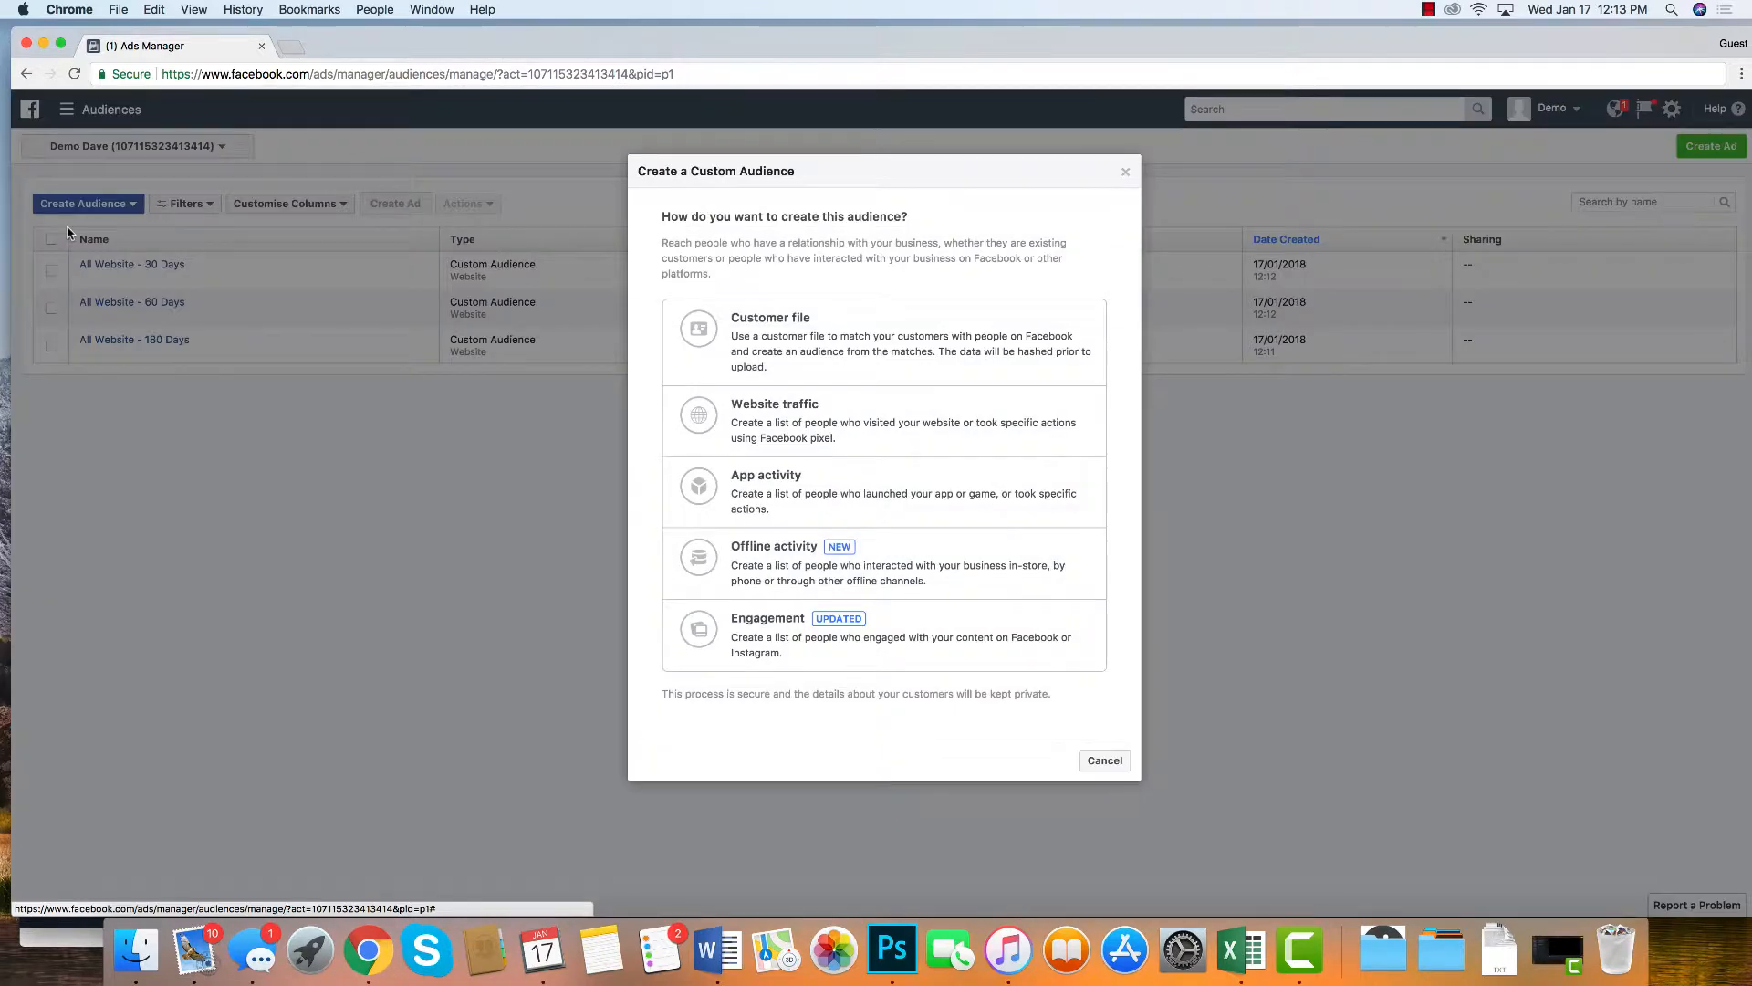
click(809, 418)
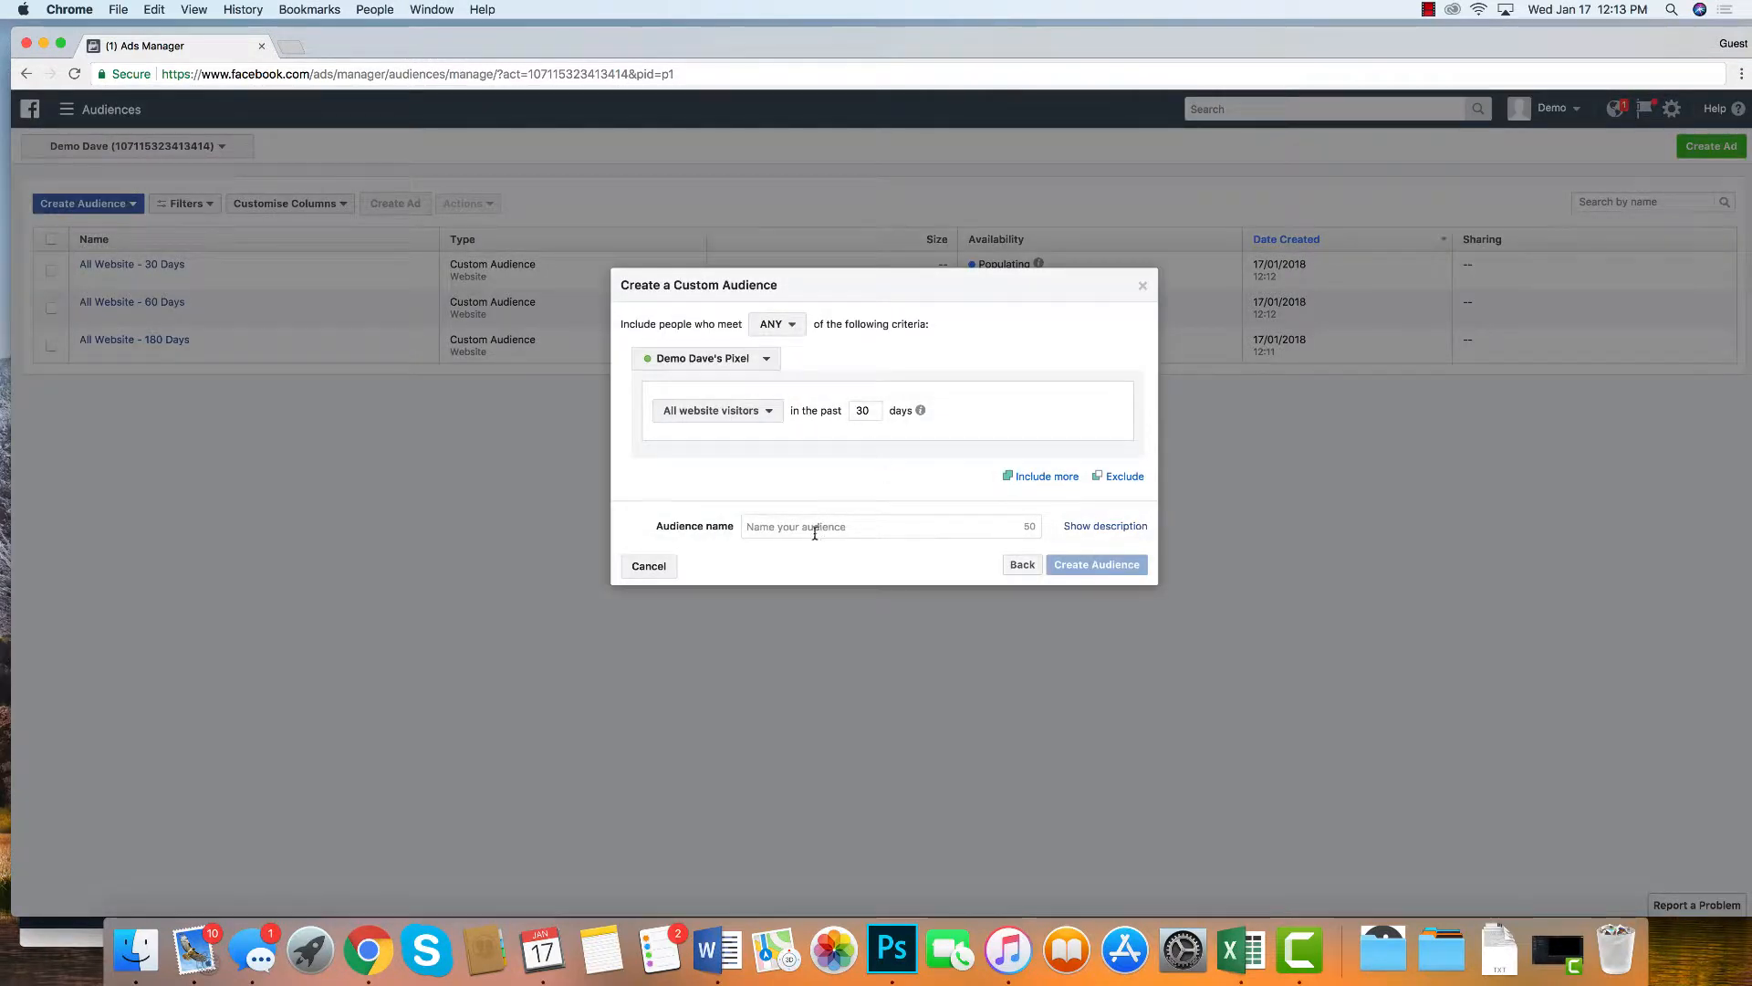
click(815, 533)
text(All Website - 180 Days)
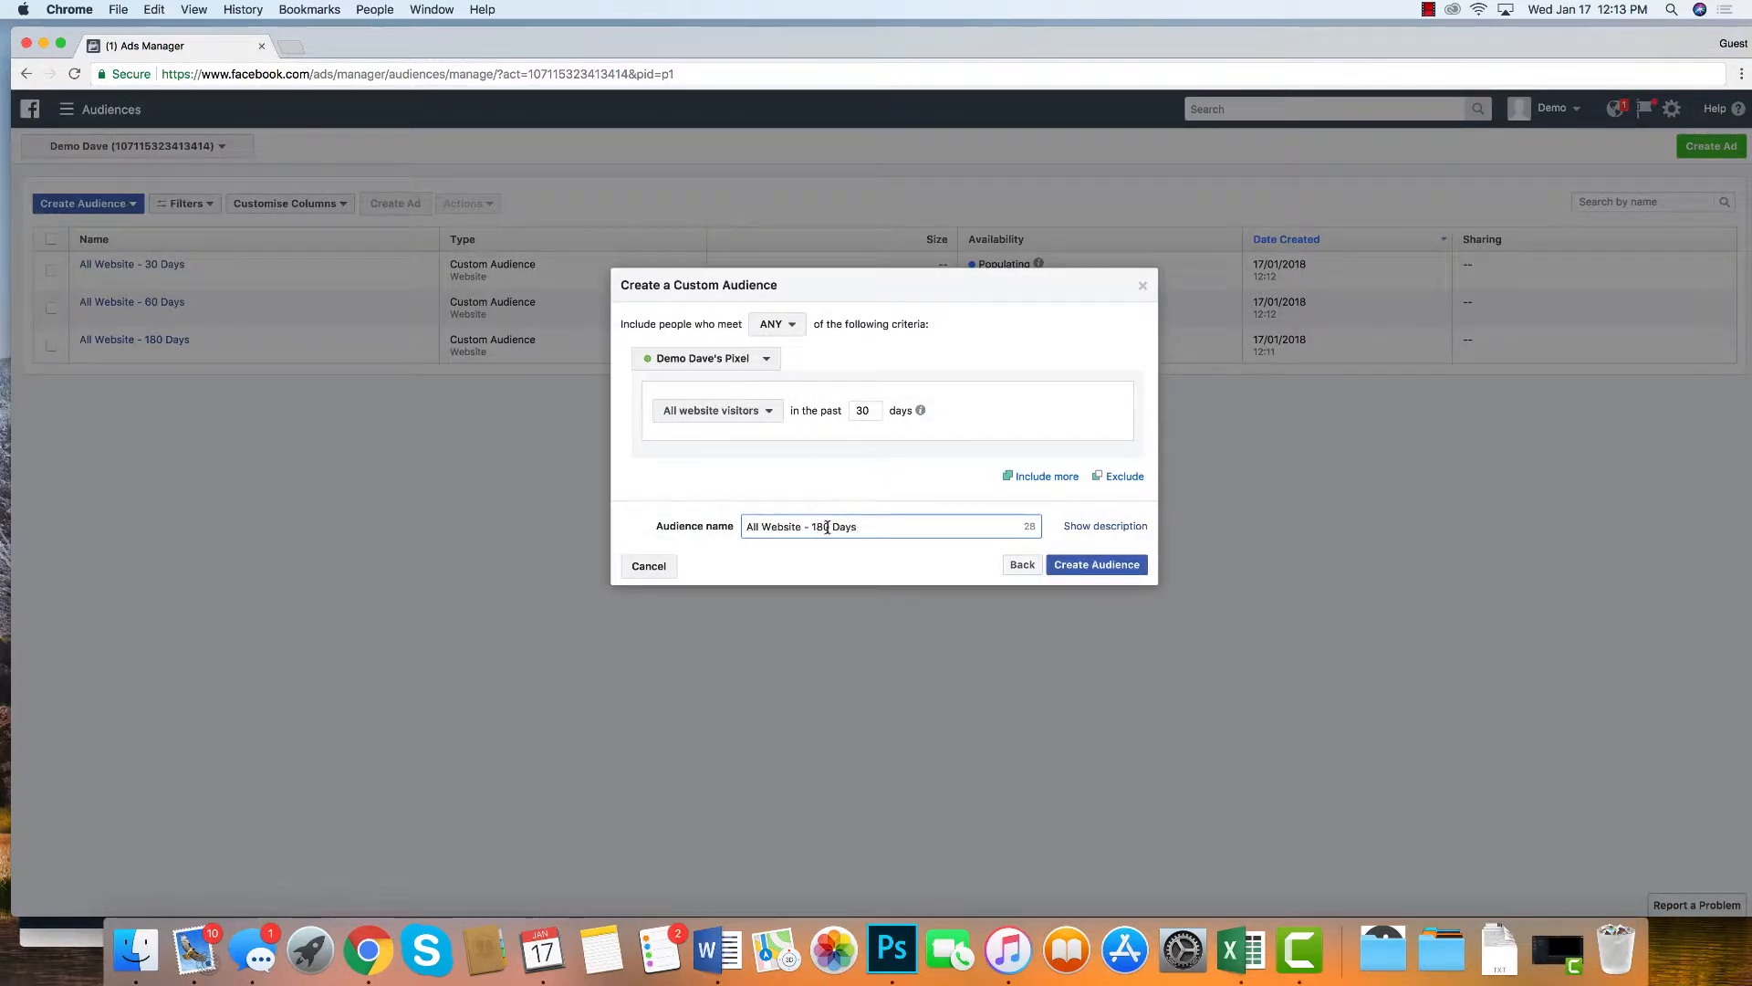
drag(827, 528, 812, 528)
text(7)
click(1099, 565)
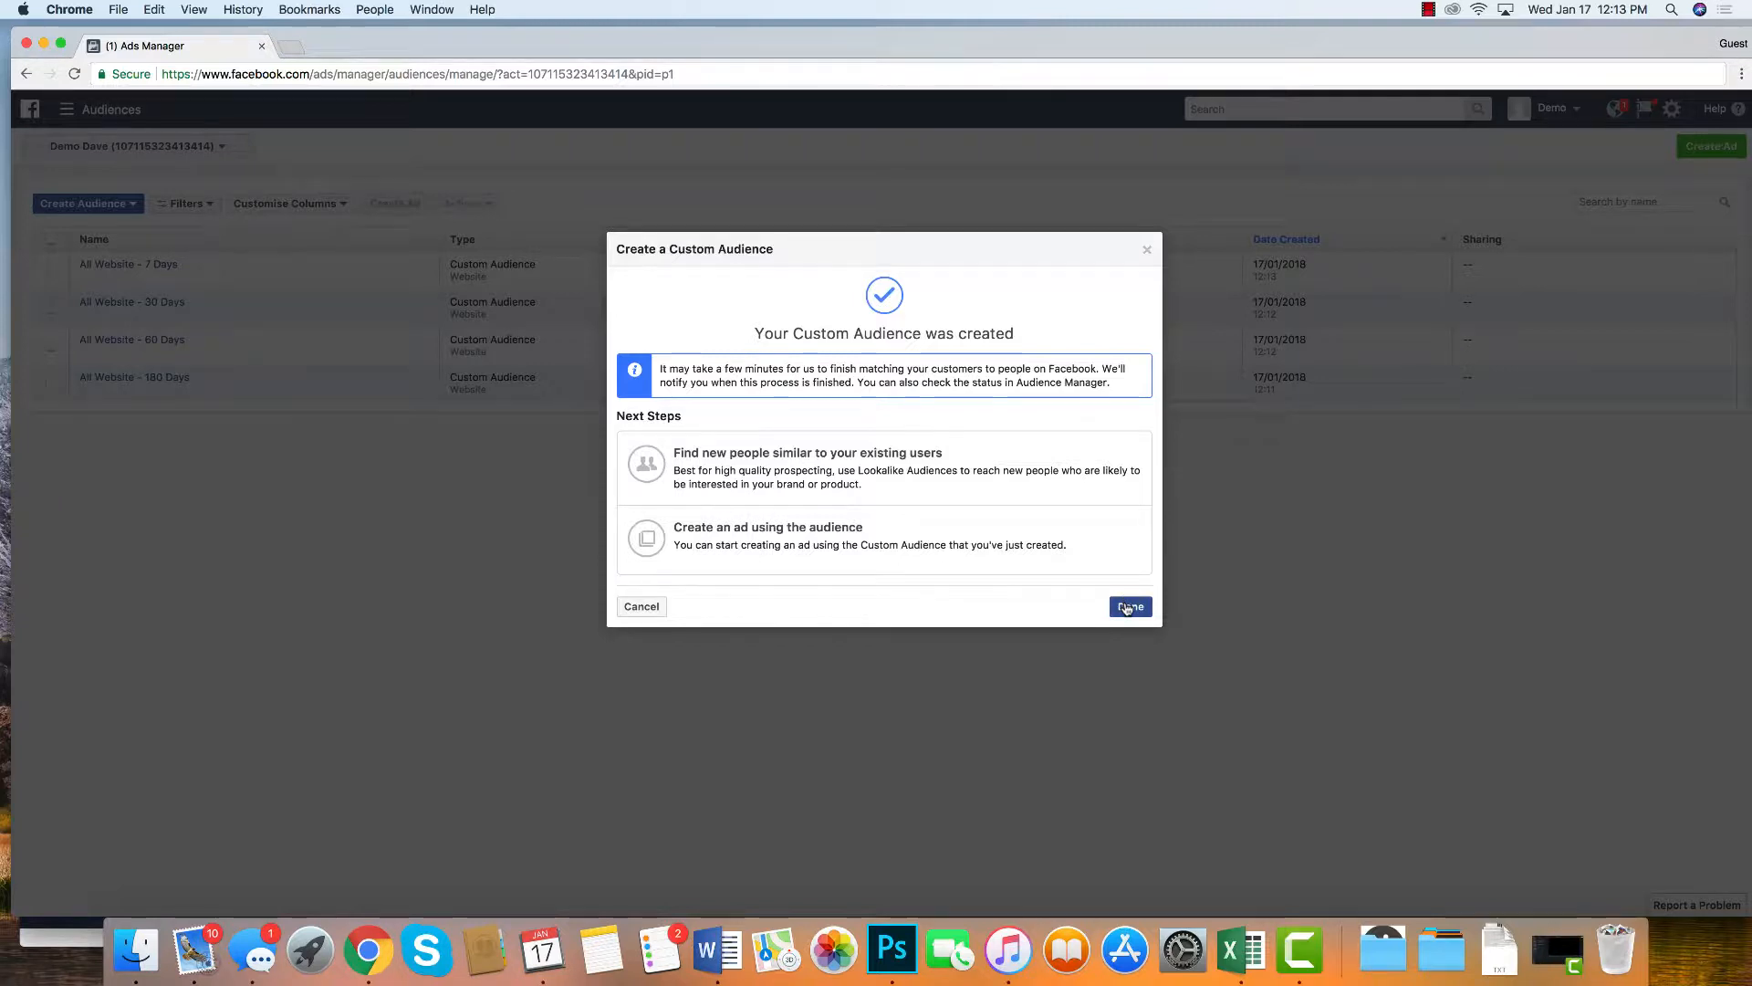
Step: Dismiss the finished audience's confirmation and start a new custom audience based on Facebook Page engagement
click(1129, 606)
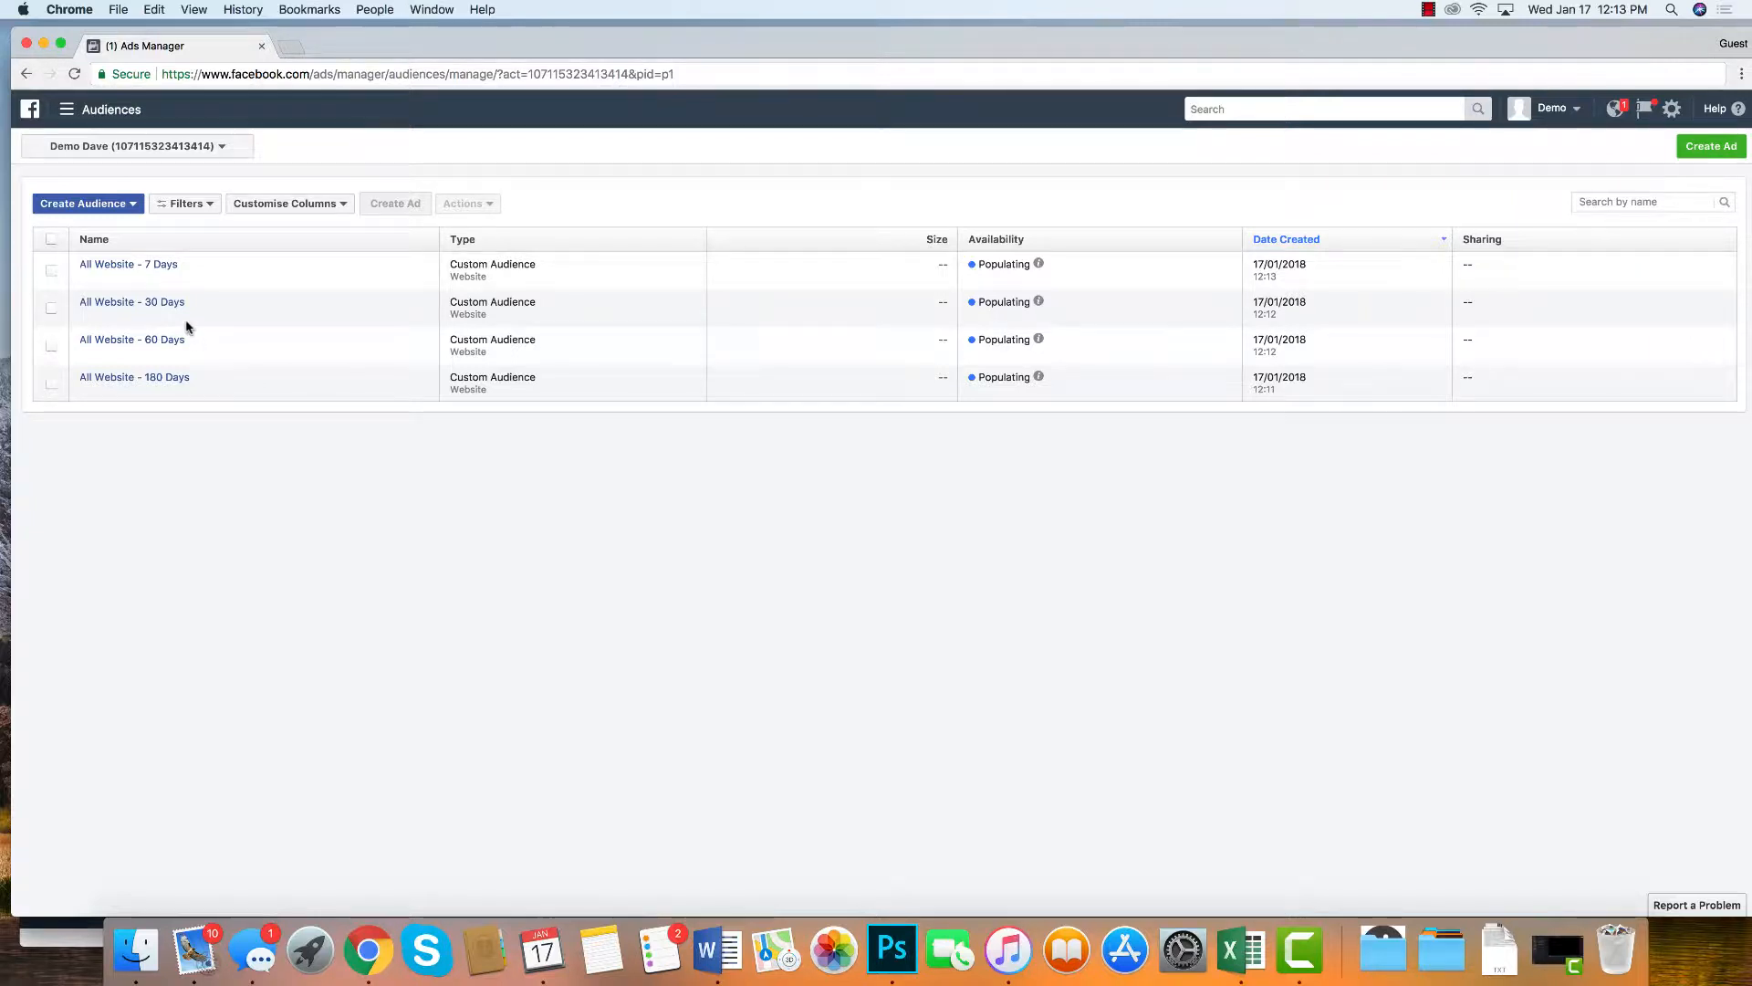
click(87, 204)
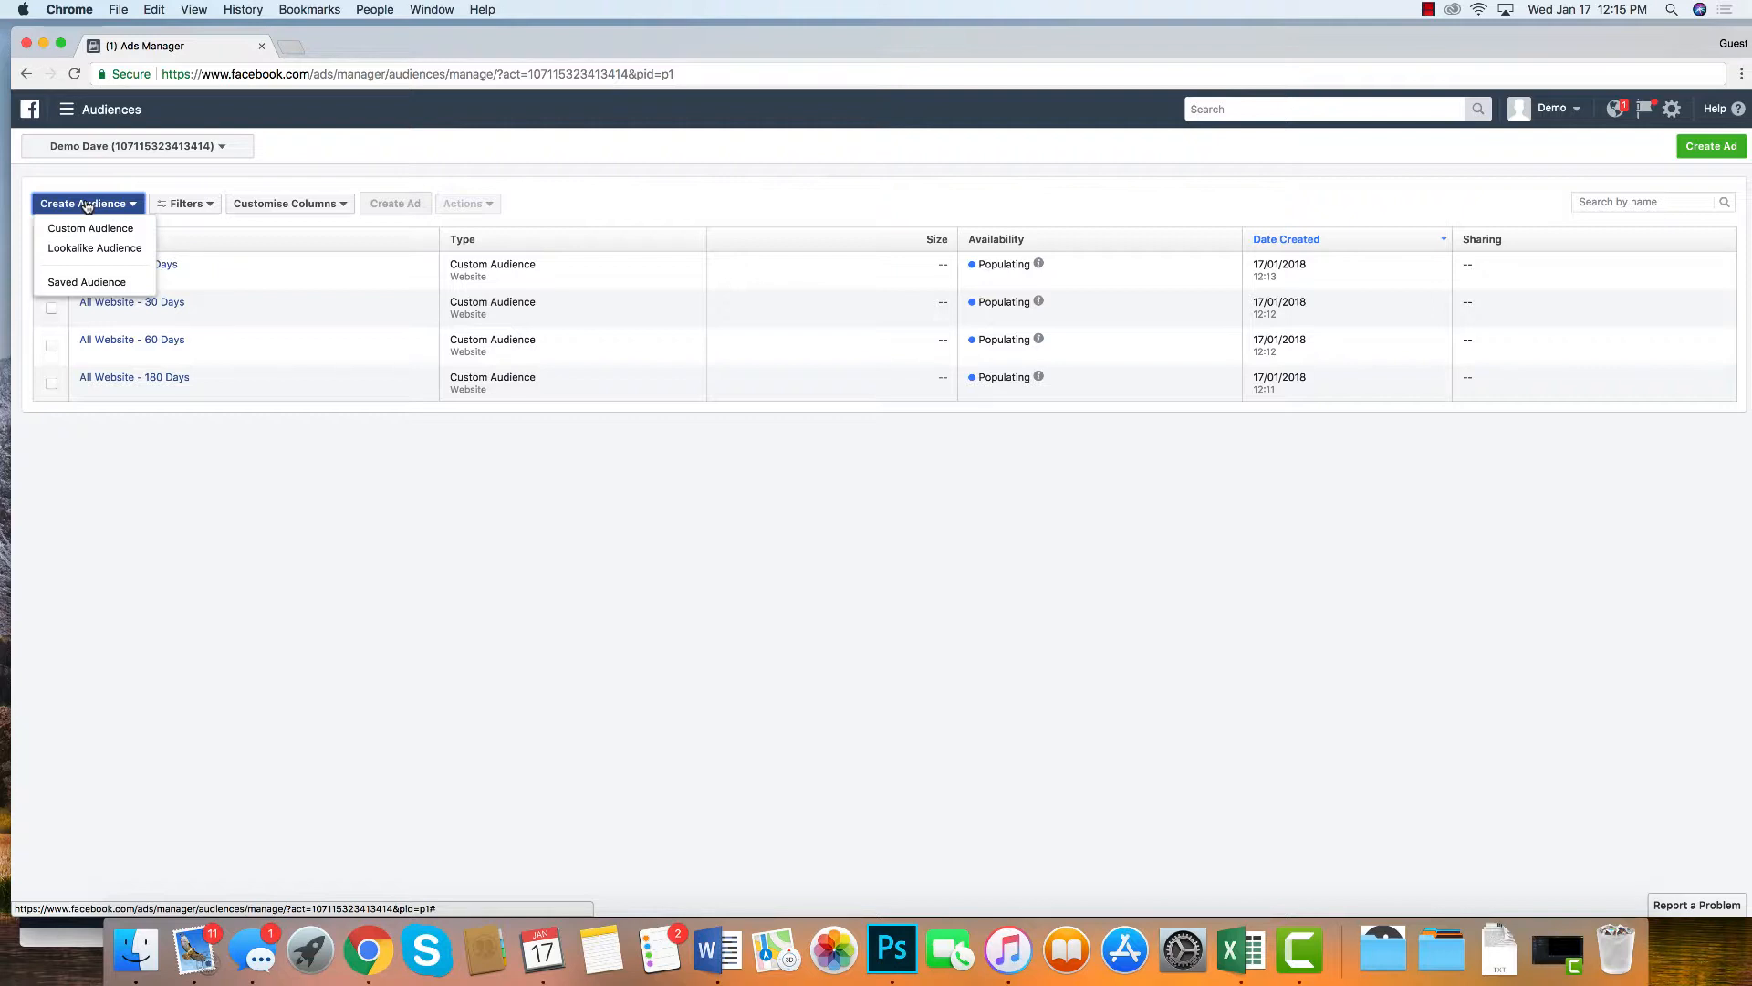
click(434, 766)
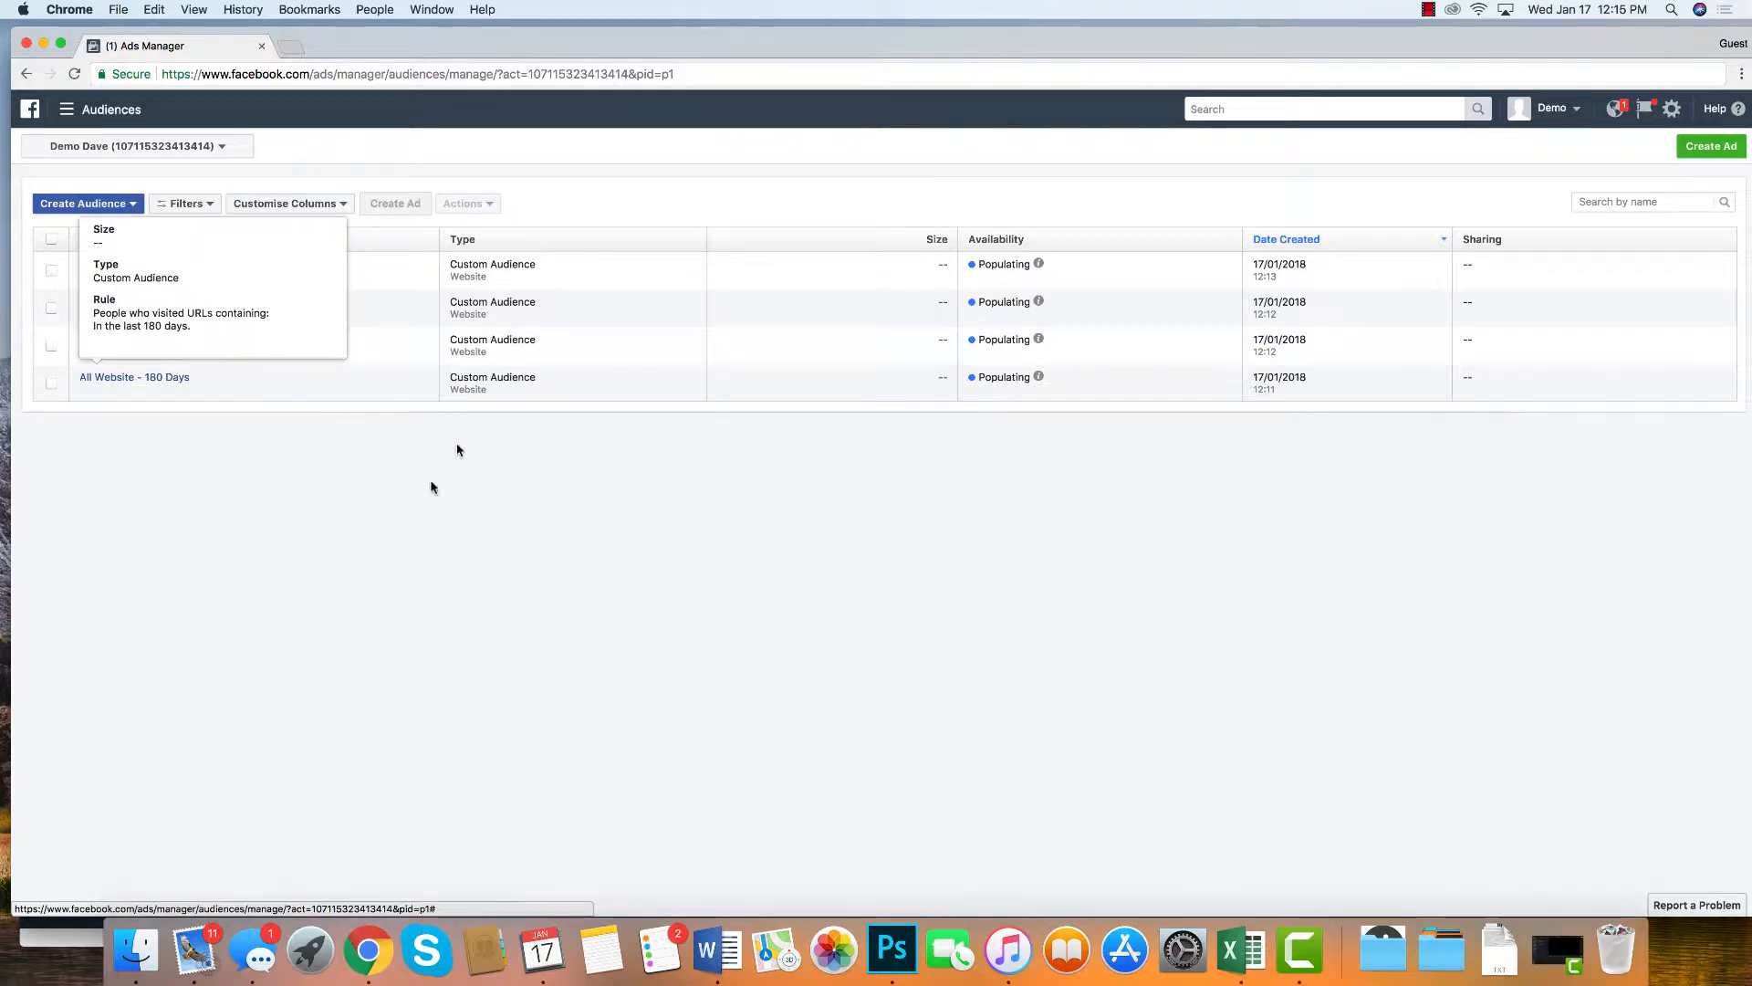
click(85, 206)
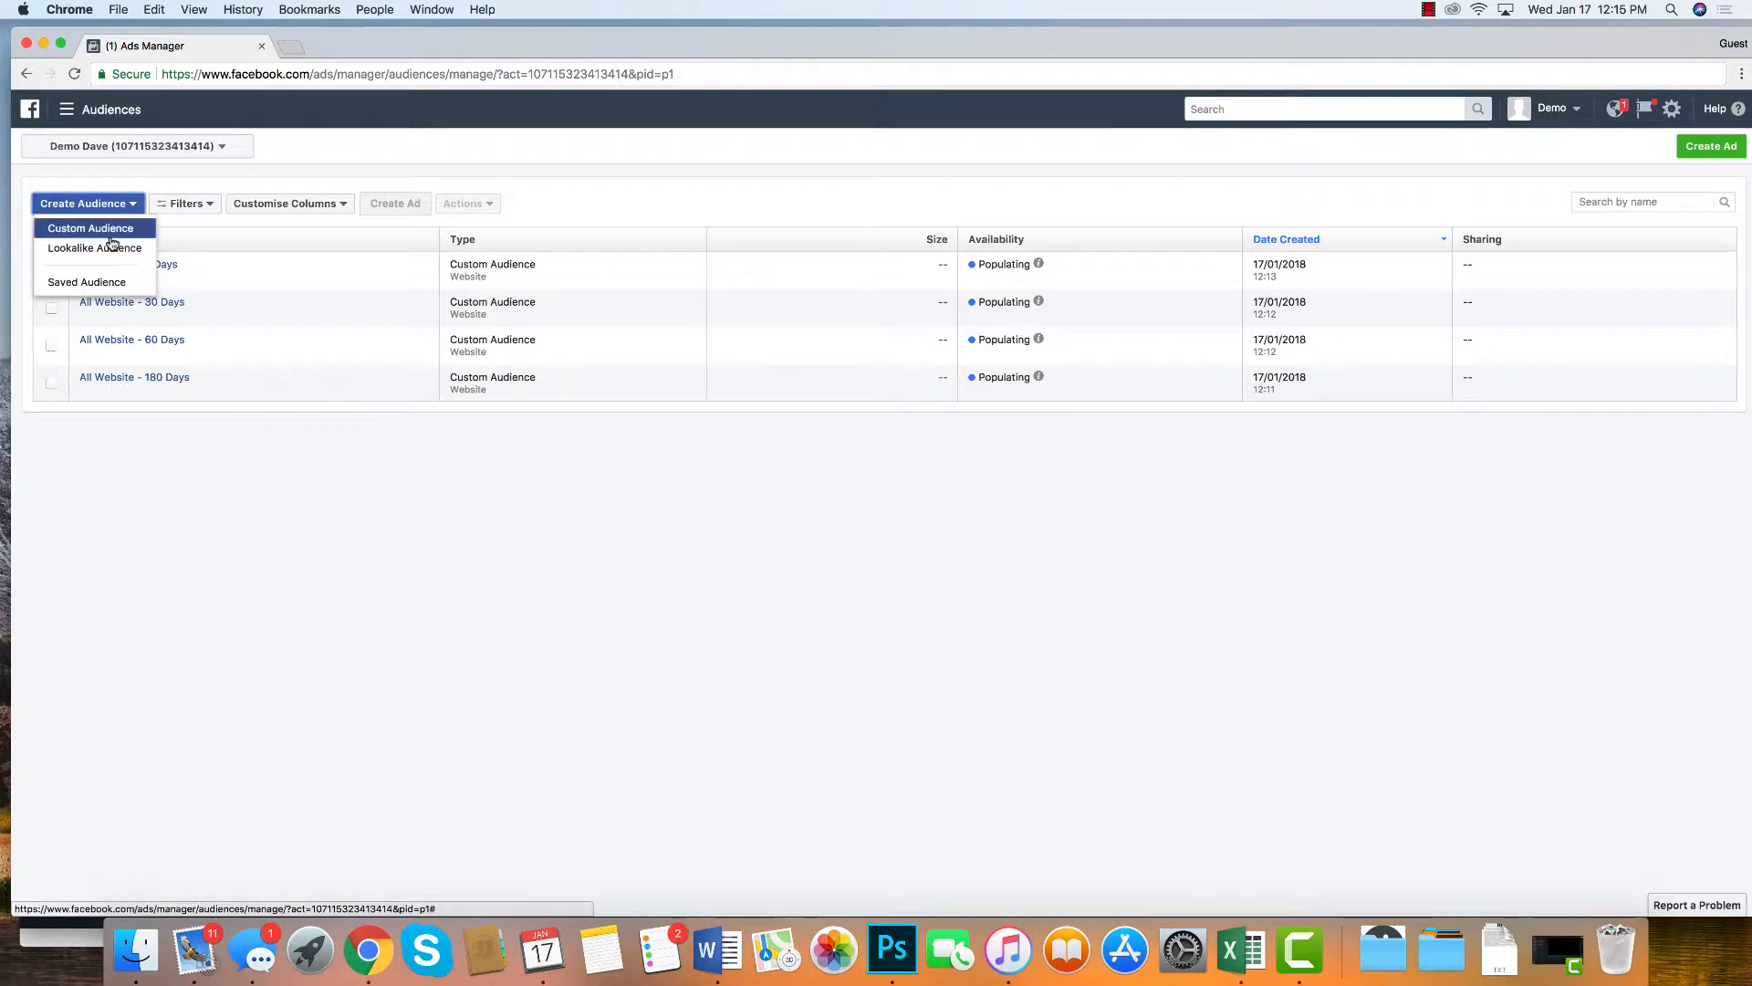
click(110, 233)
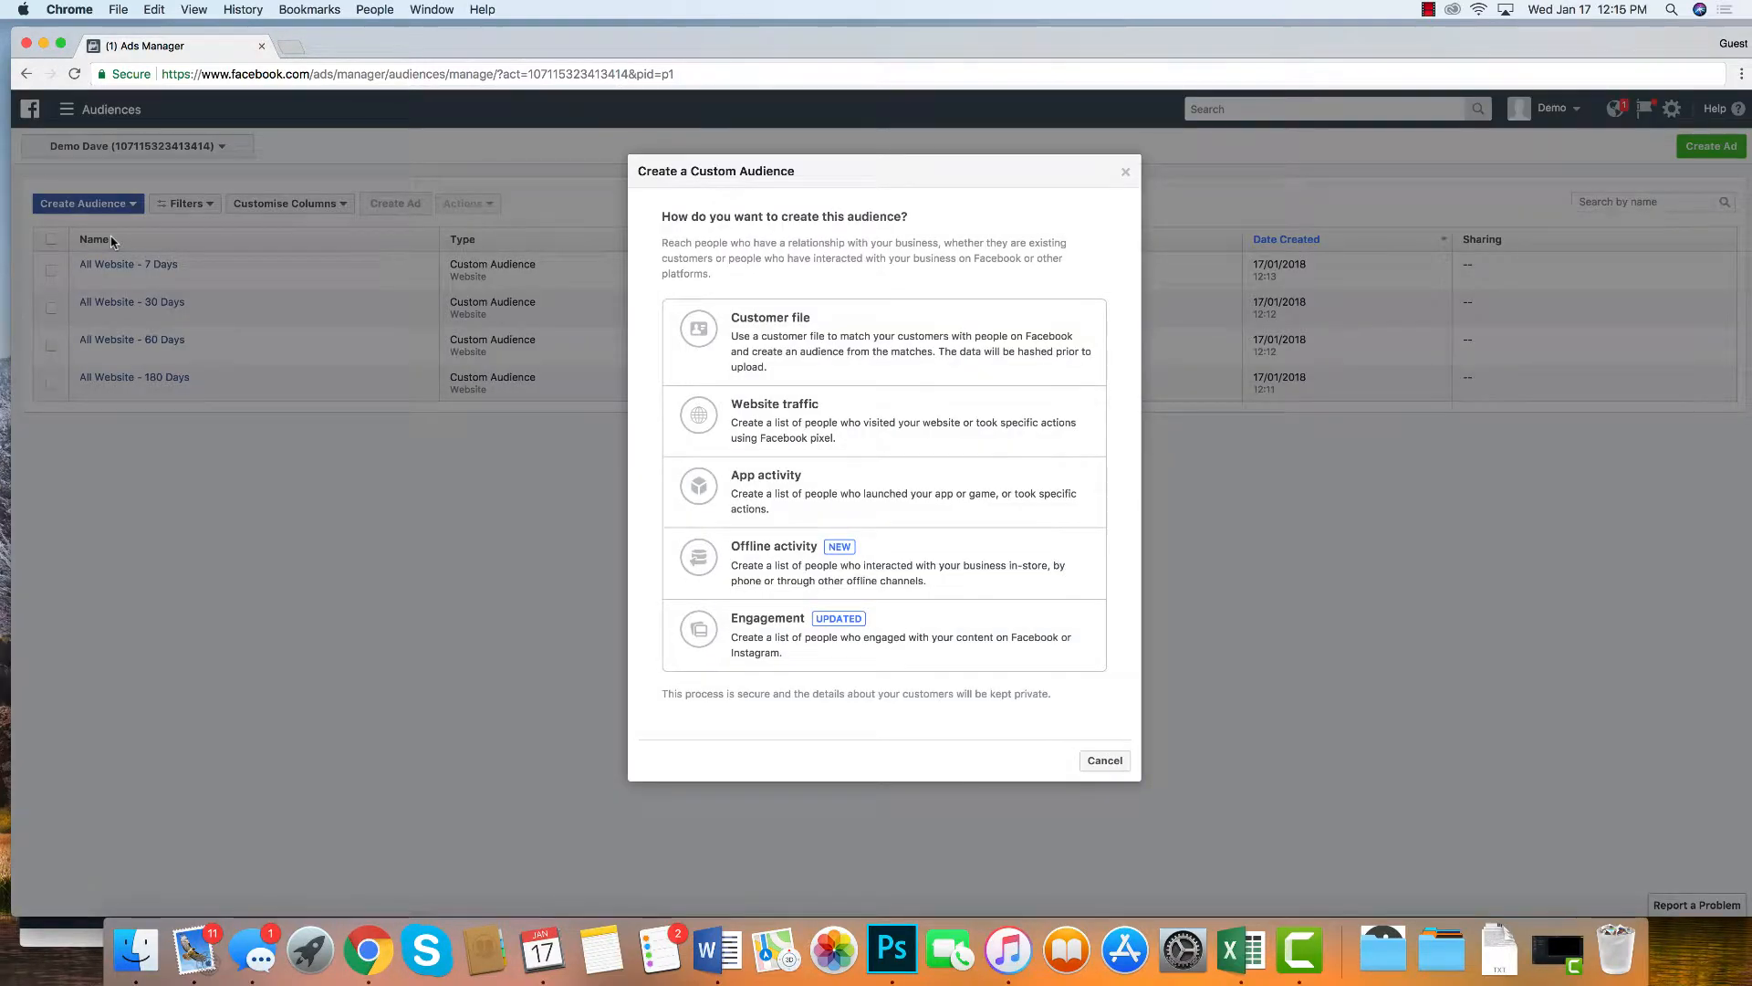
click(769, 622)
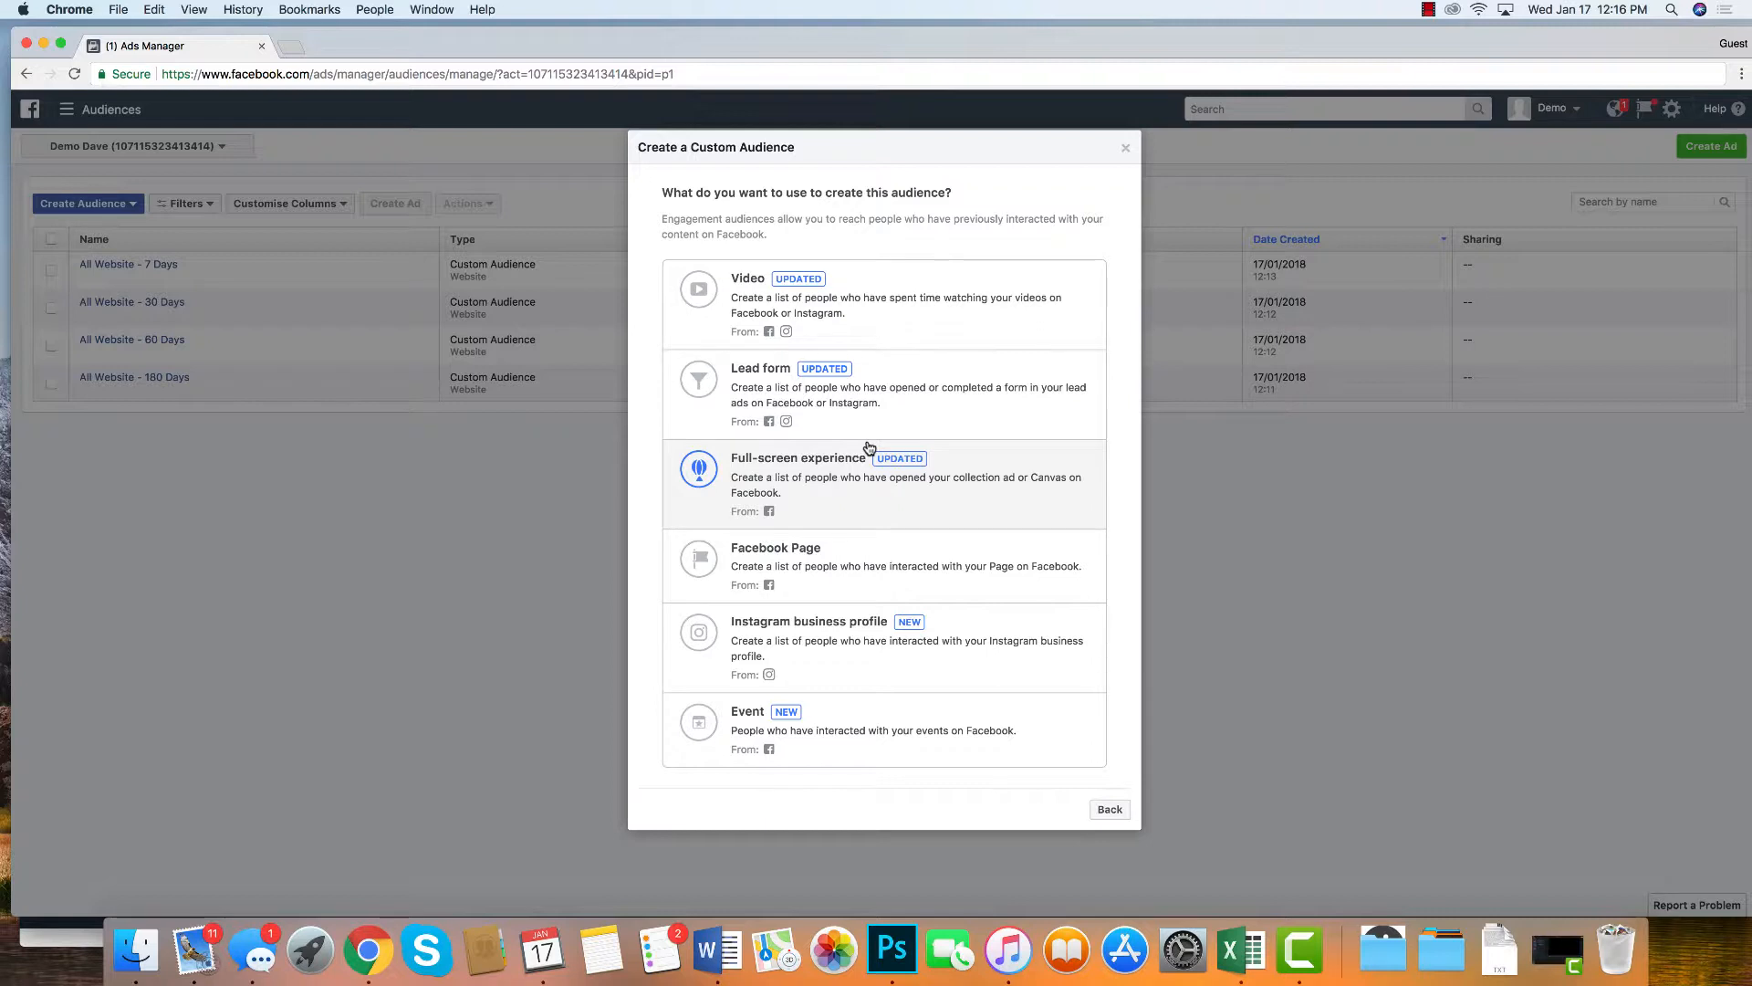
click(807, 566)
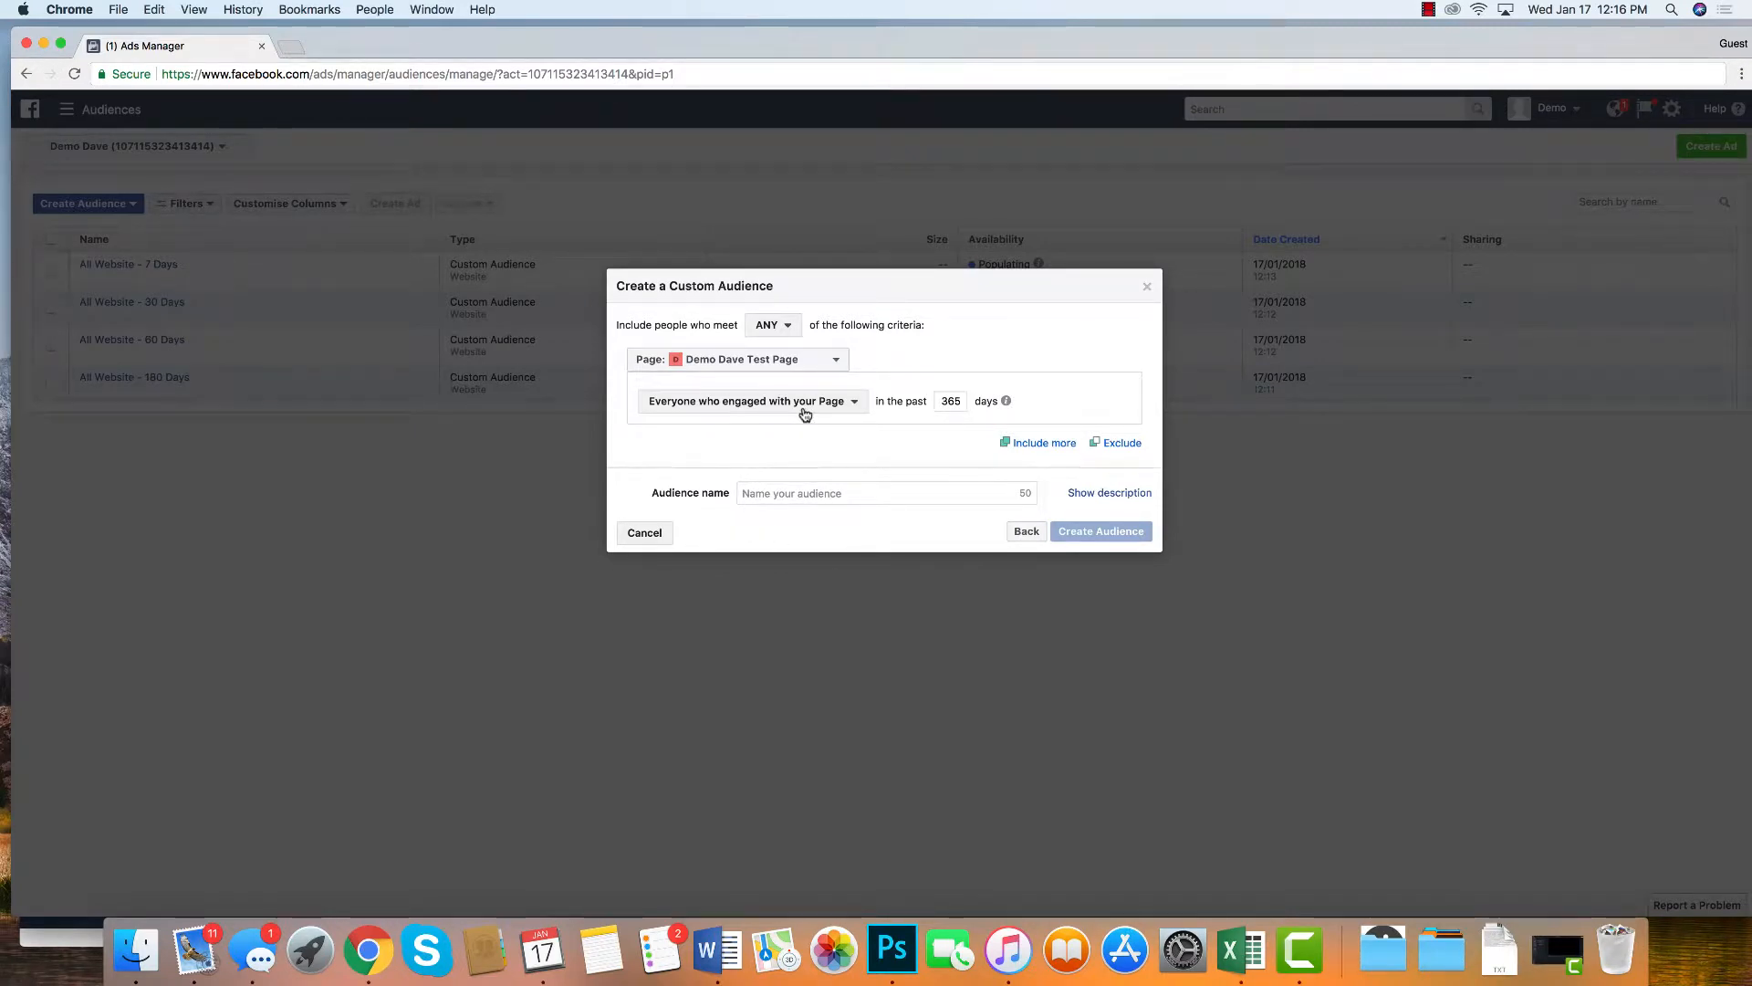
Step: Name the audience of everyone who engaged with the Page in the past 365 days "Page Engaged - 365 Days", copy the name and create it
drag(941, 400, 959, 402)
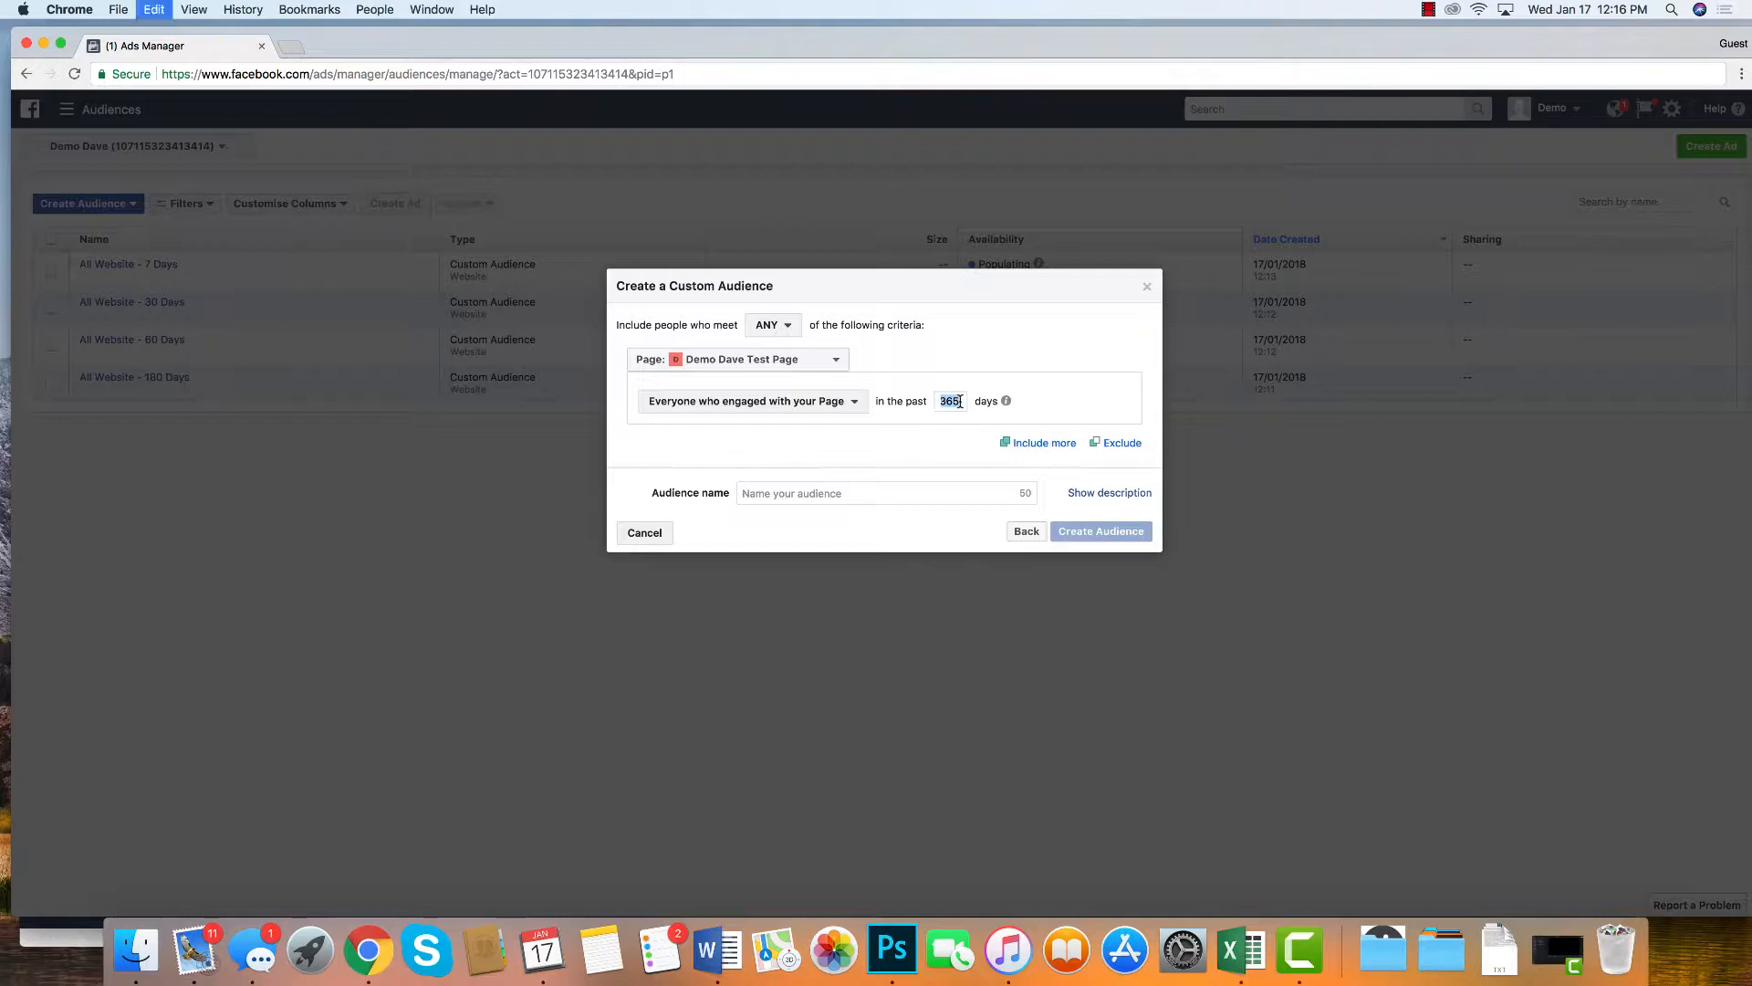
click(790, 497)
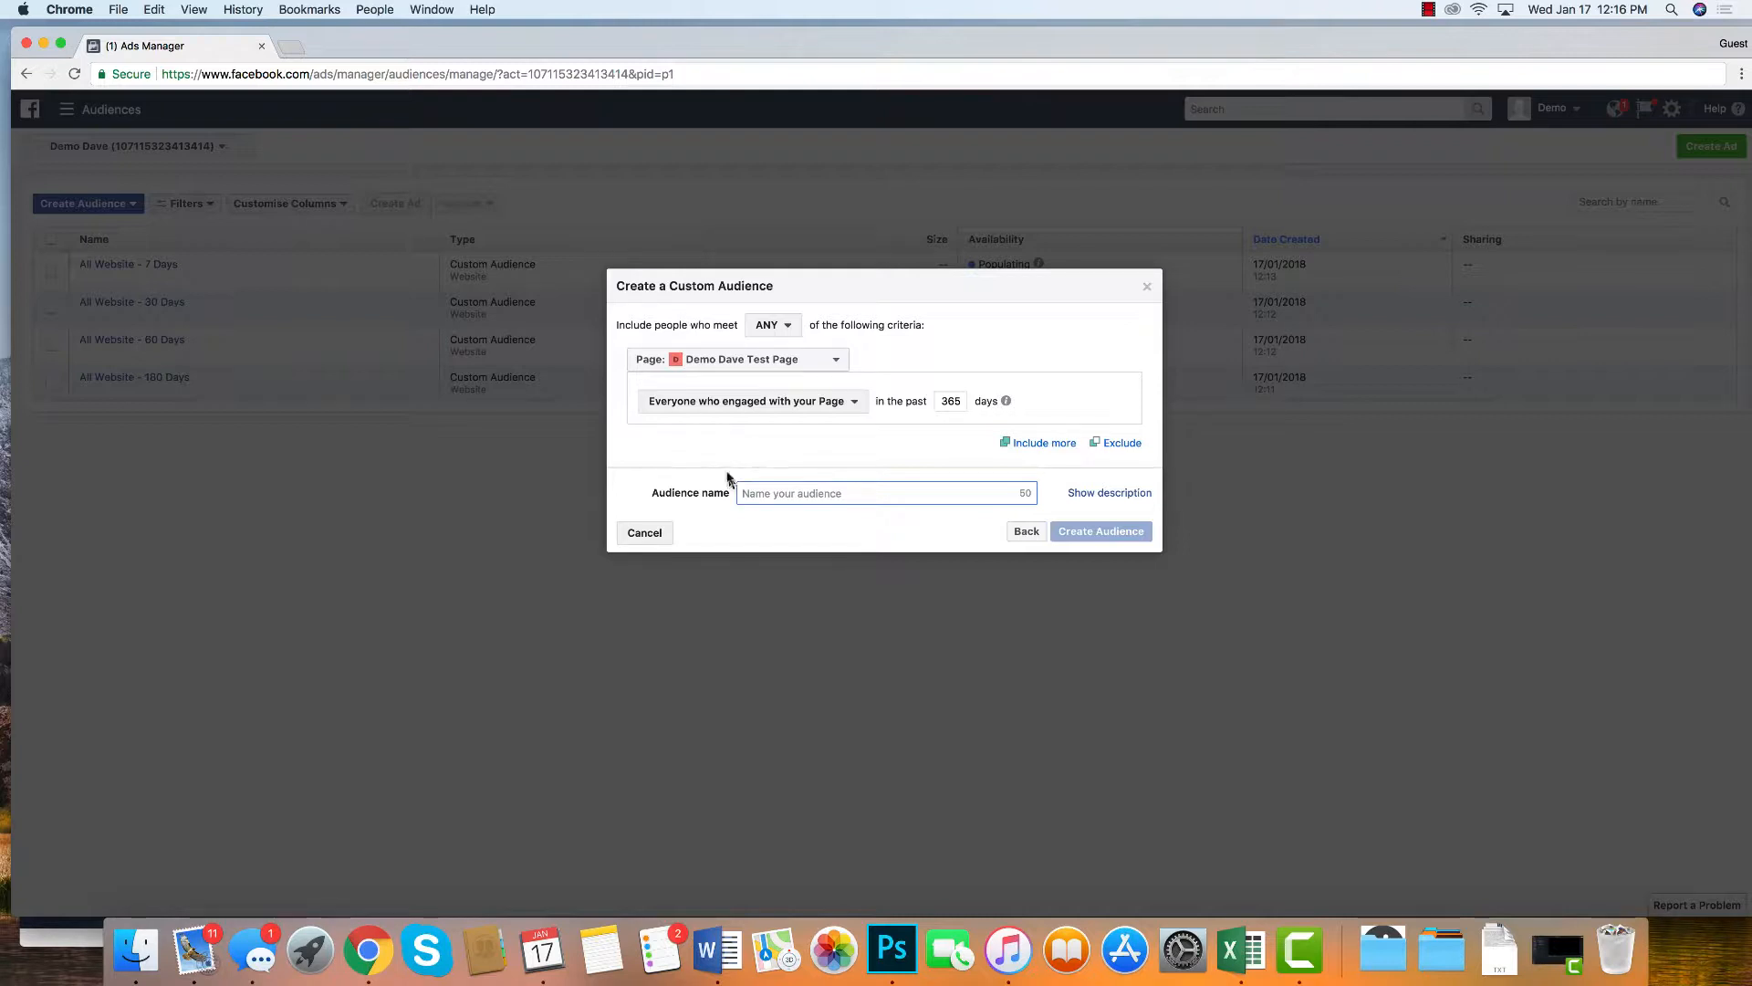
text(Pa)
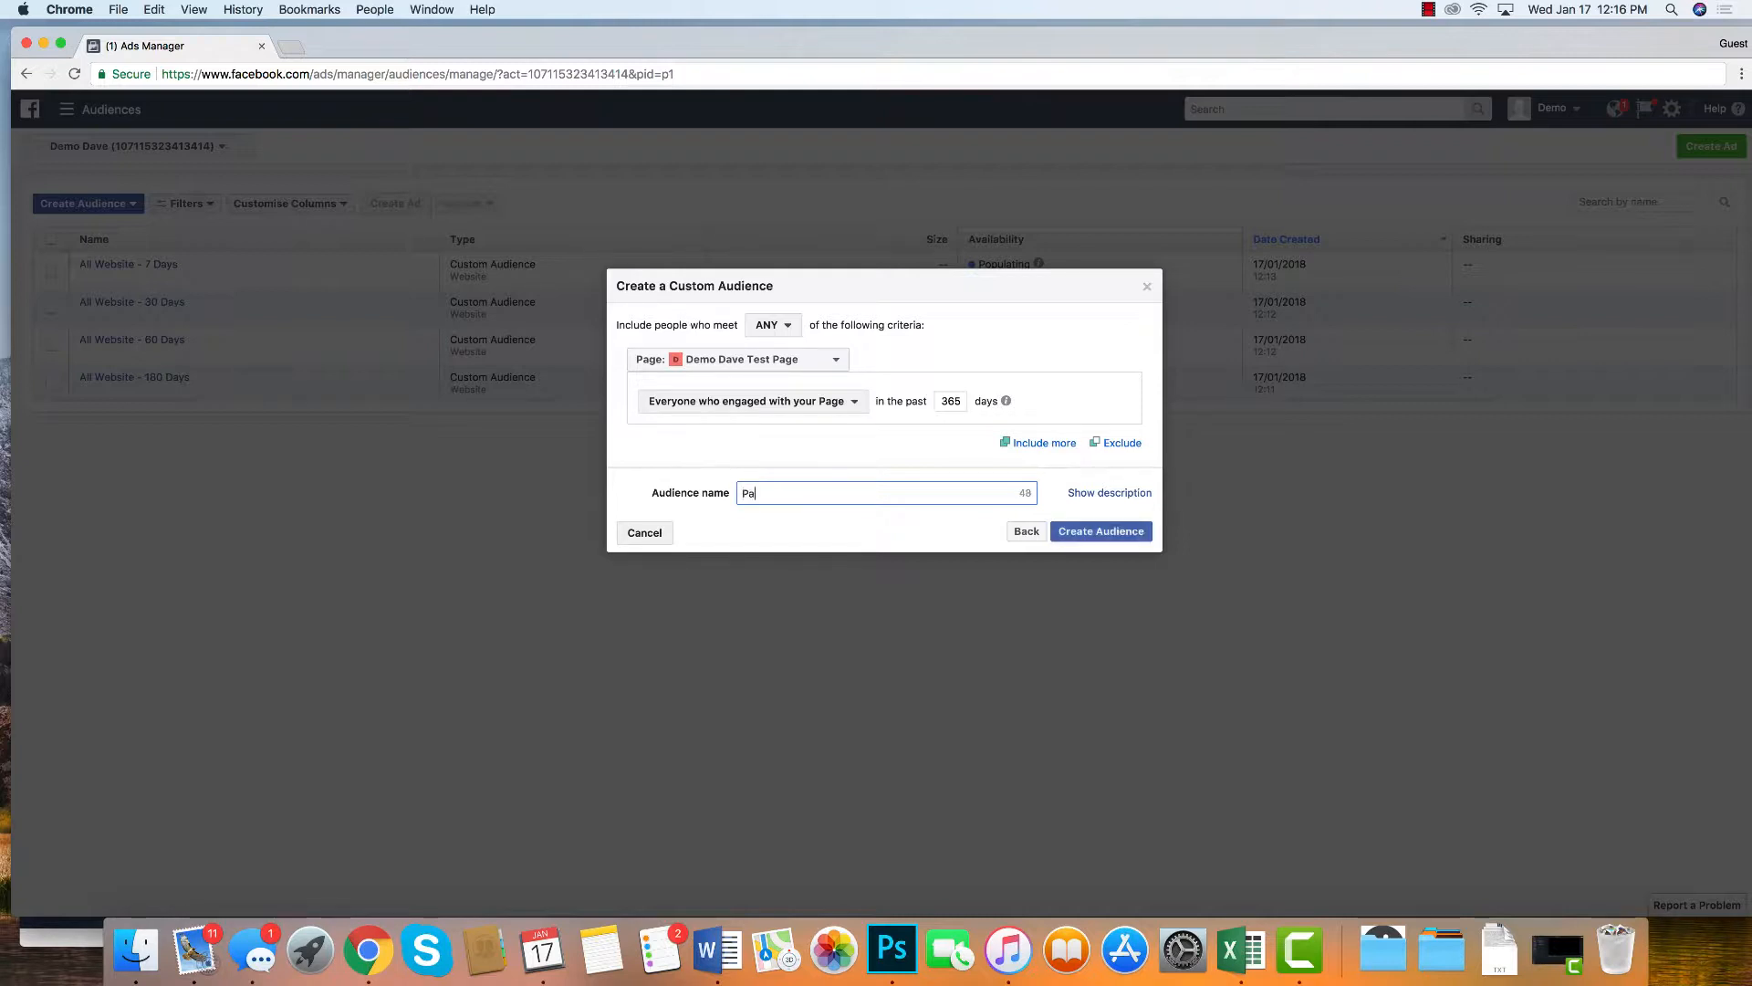
text(ge Engaged - 365 Days)
triple_click(809, 491)
key(super+c)
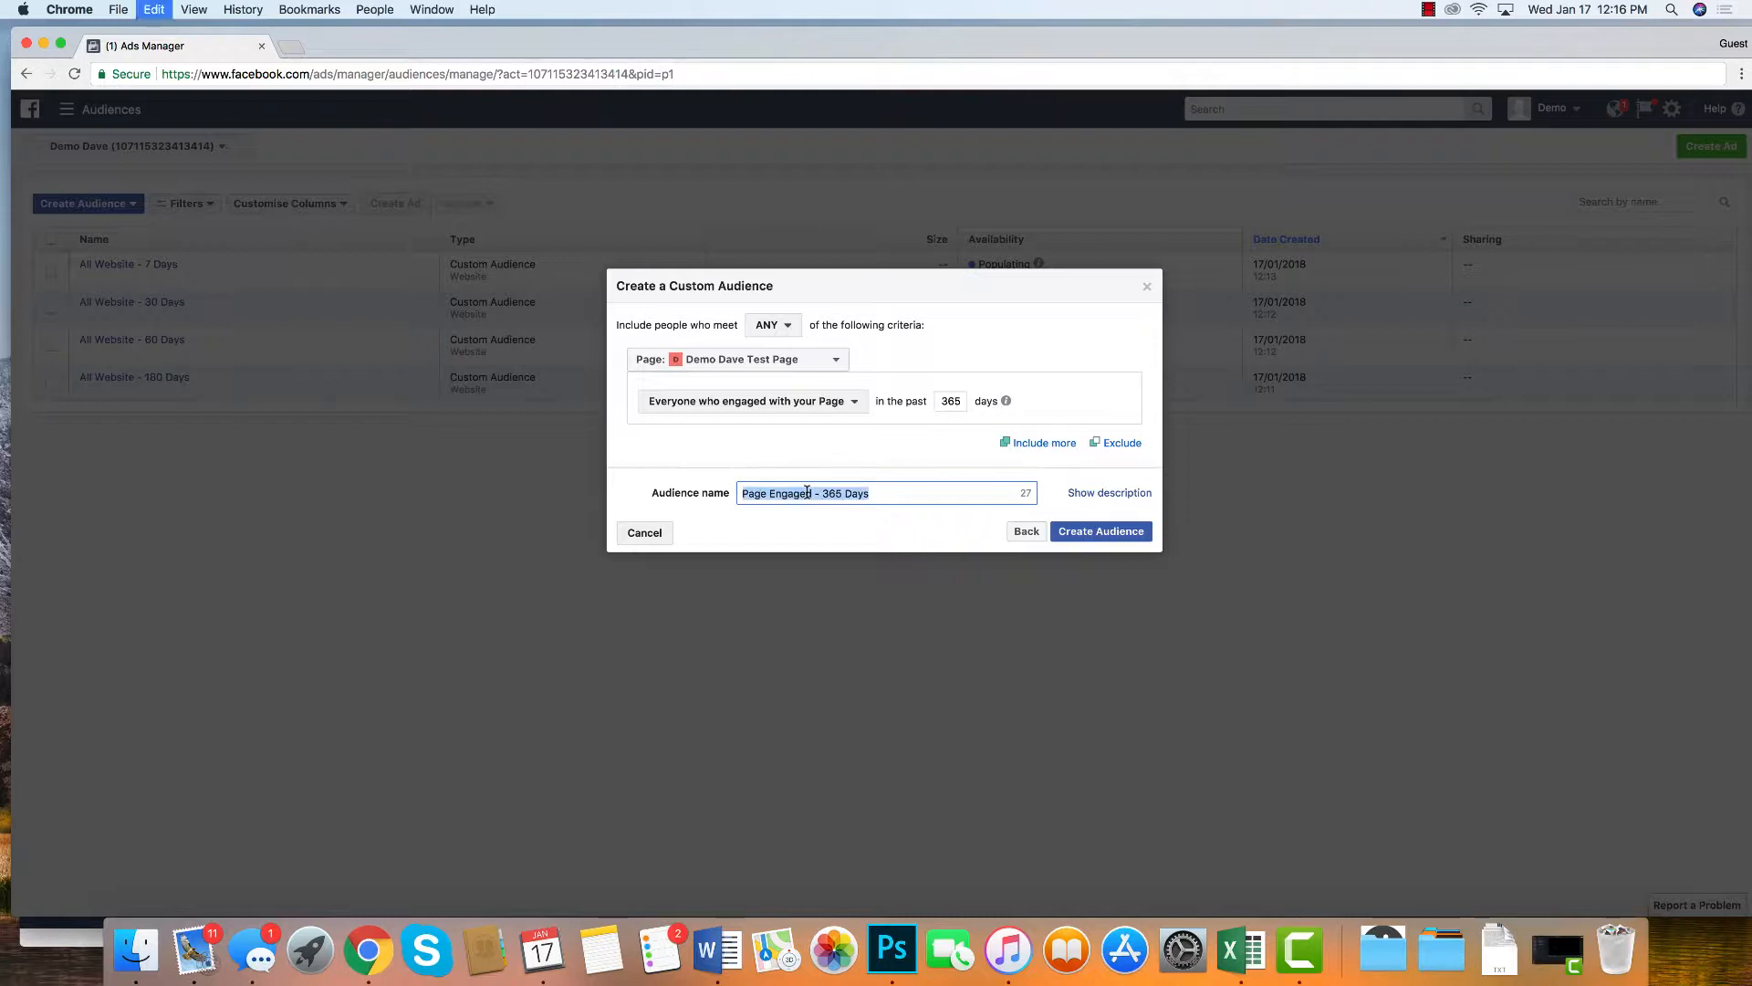
click(915, 471)
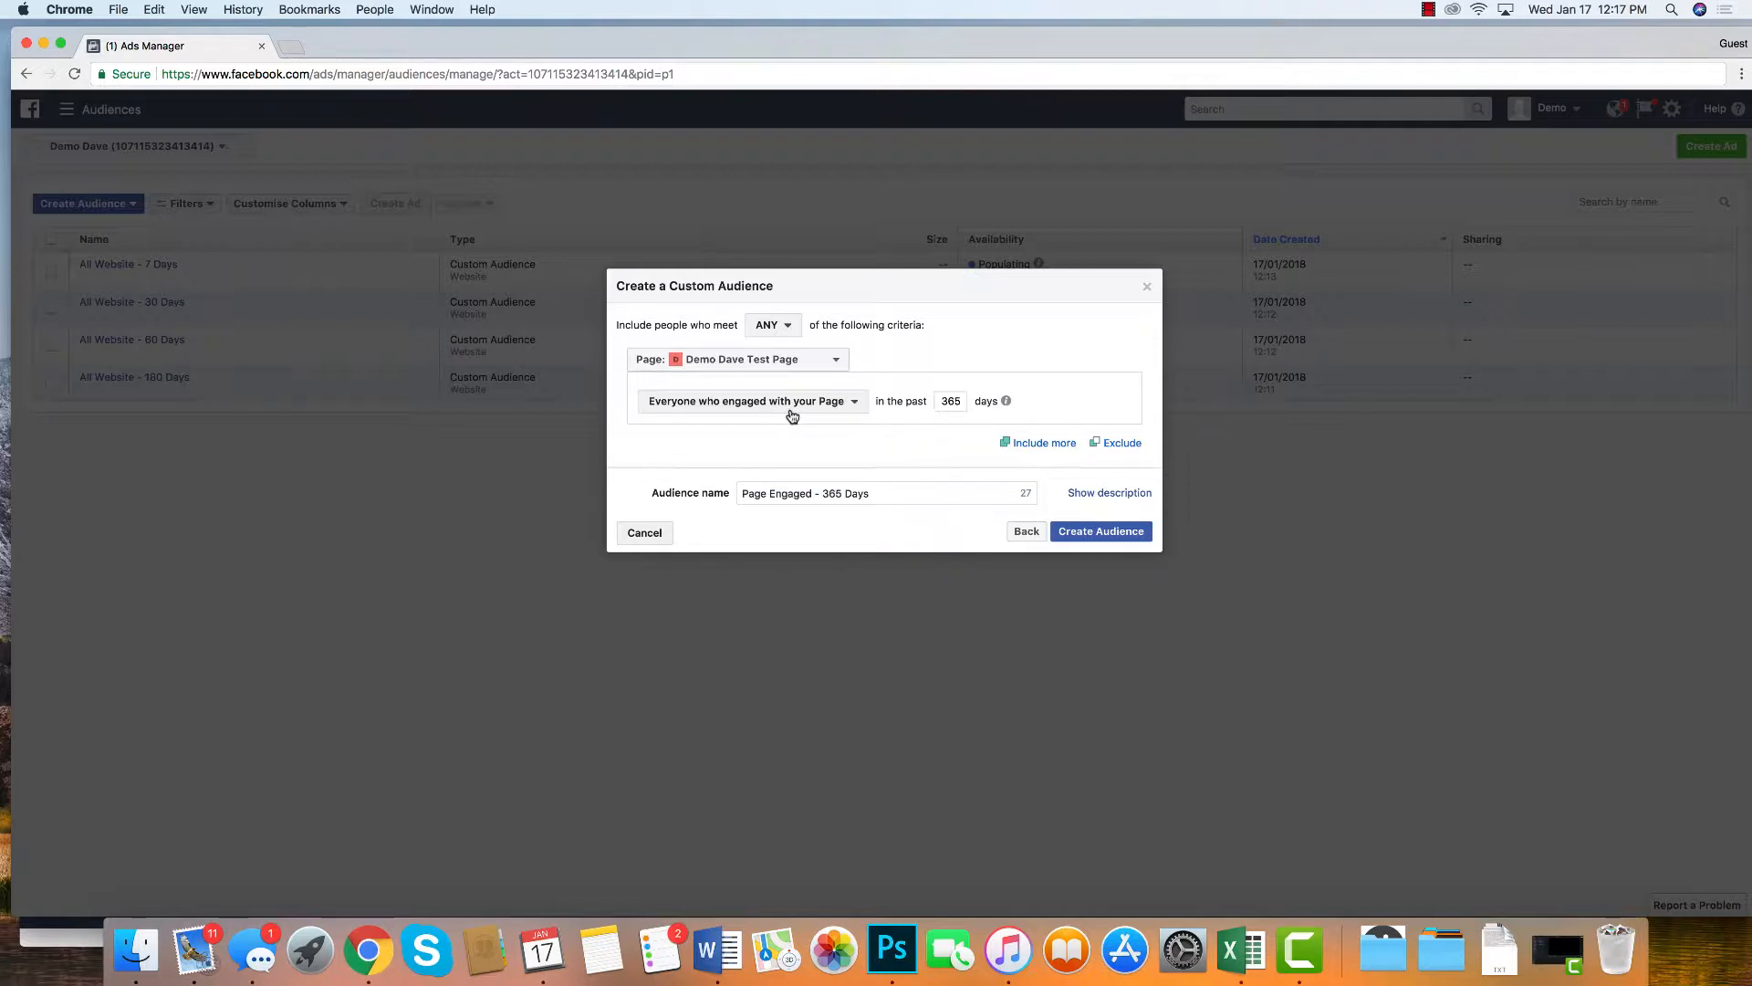
click(1100, 530)
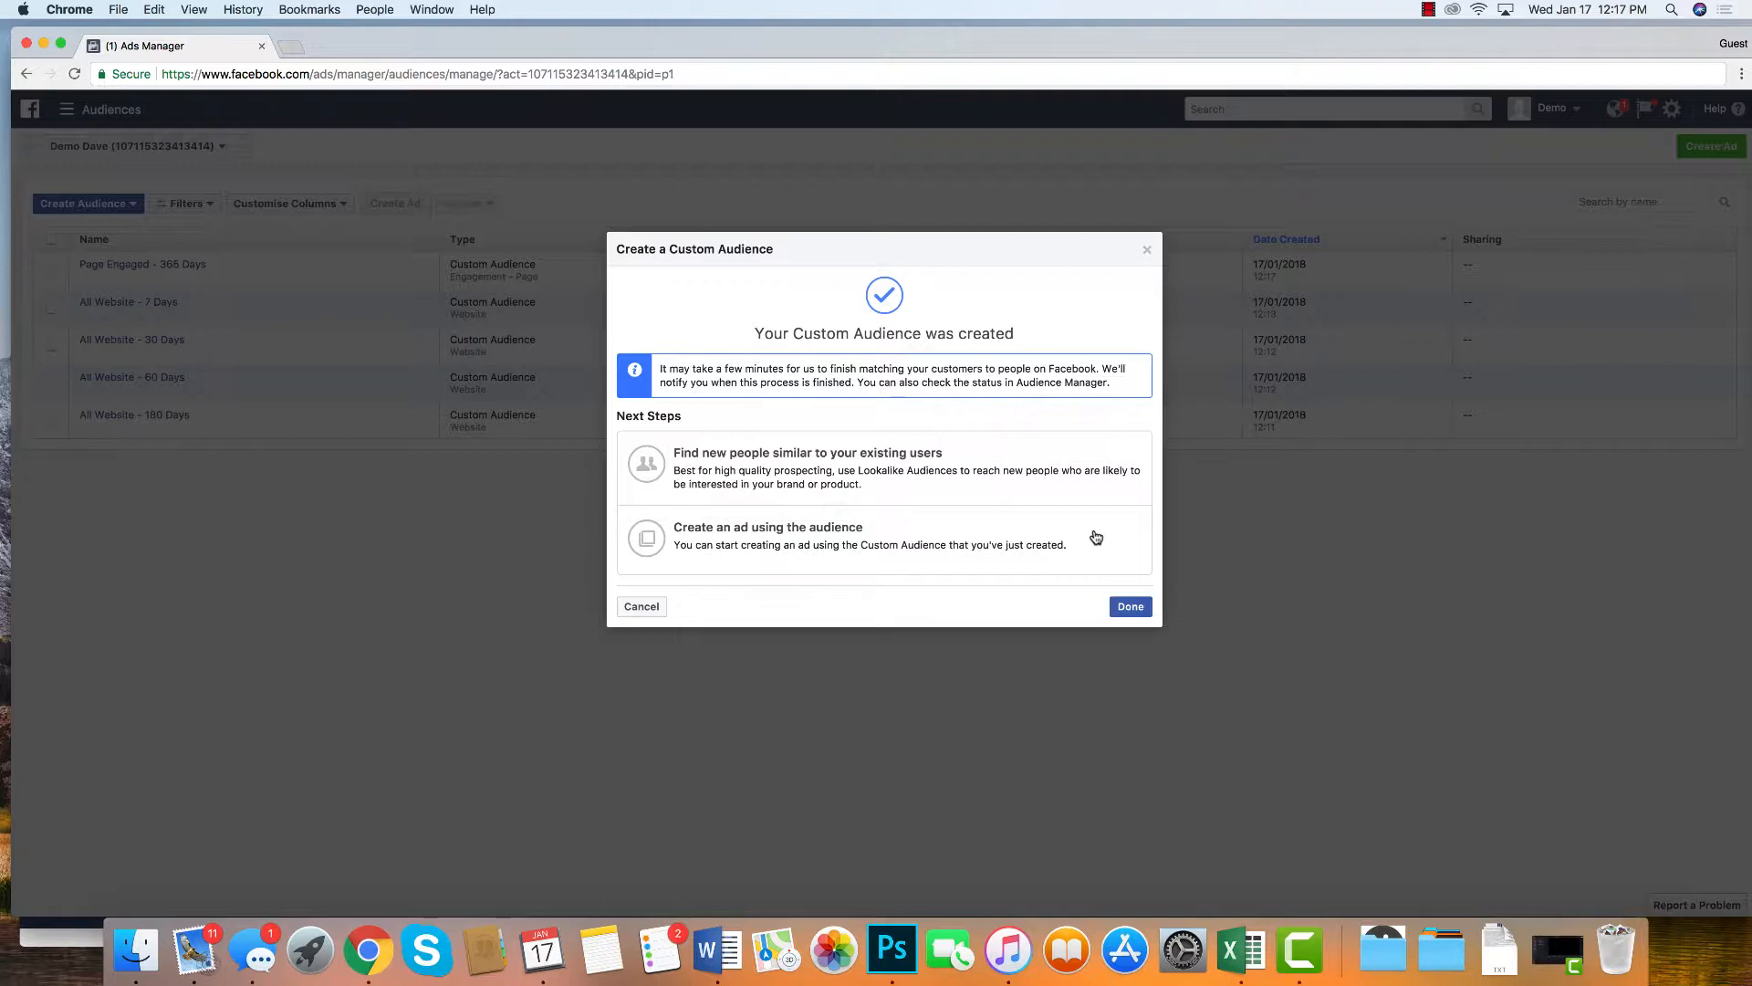
click(654, 606)
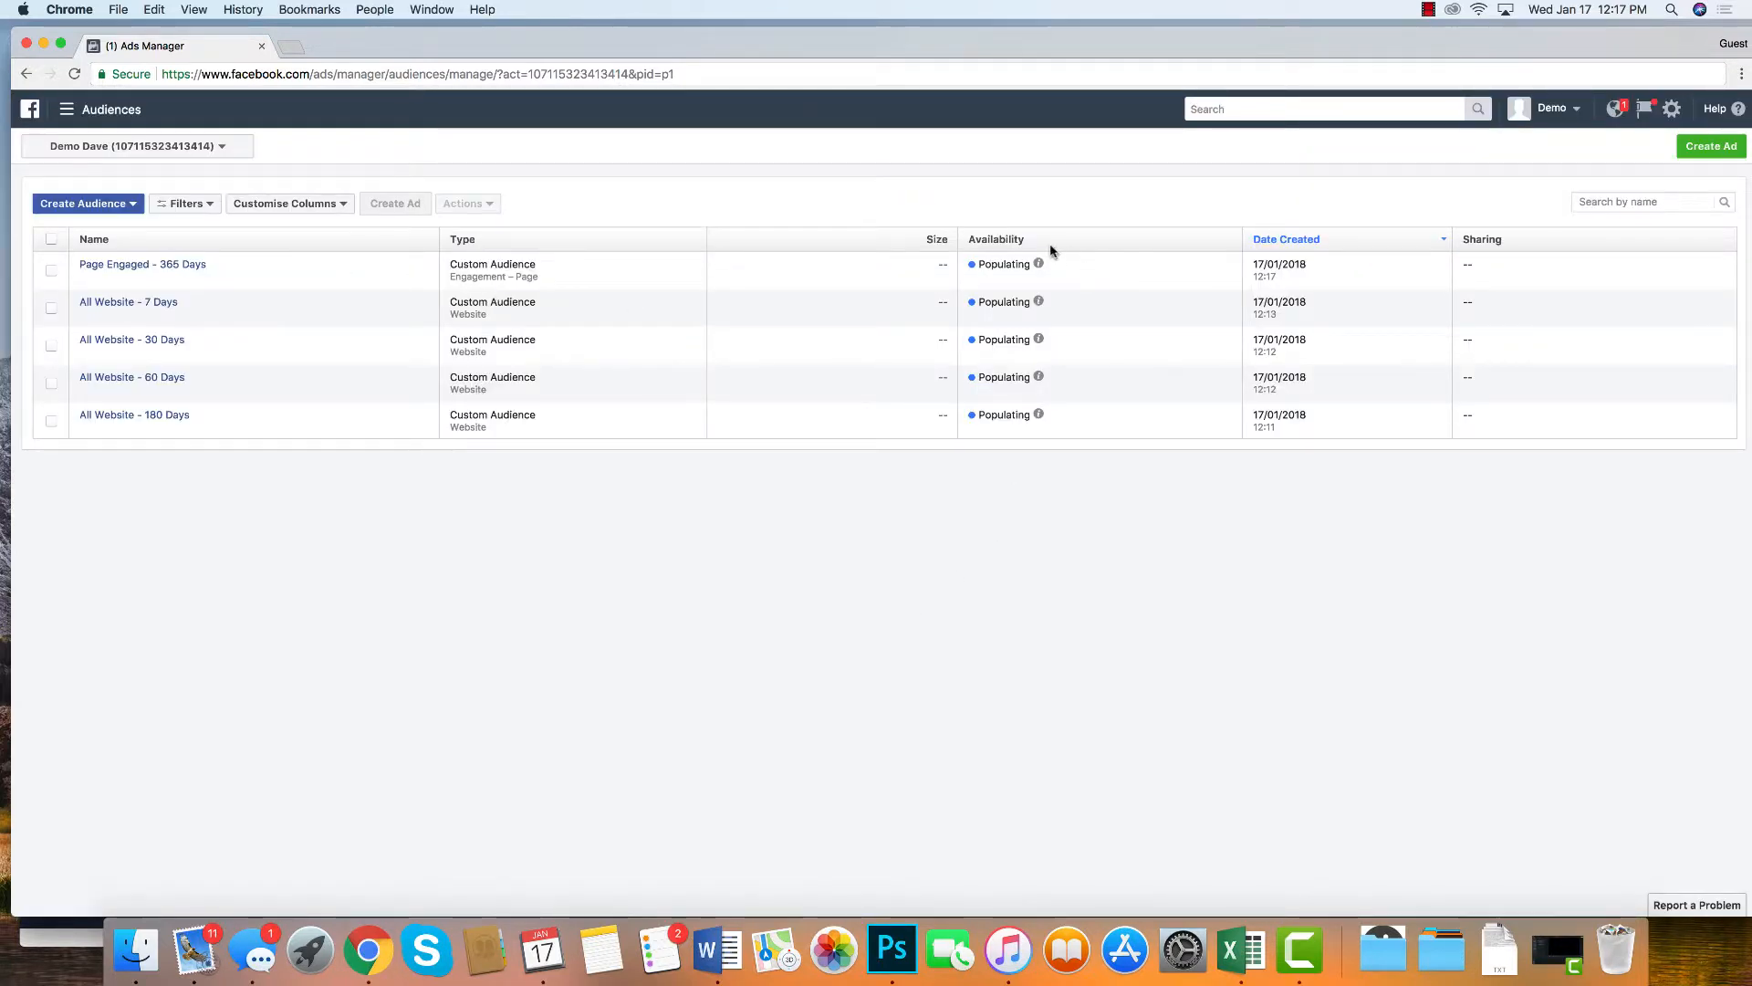
Step: Reload the audience list and start another custom audience based on Facebook Page engagement
mouse_move(1040, 265)
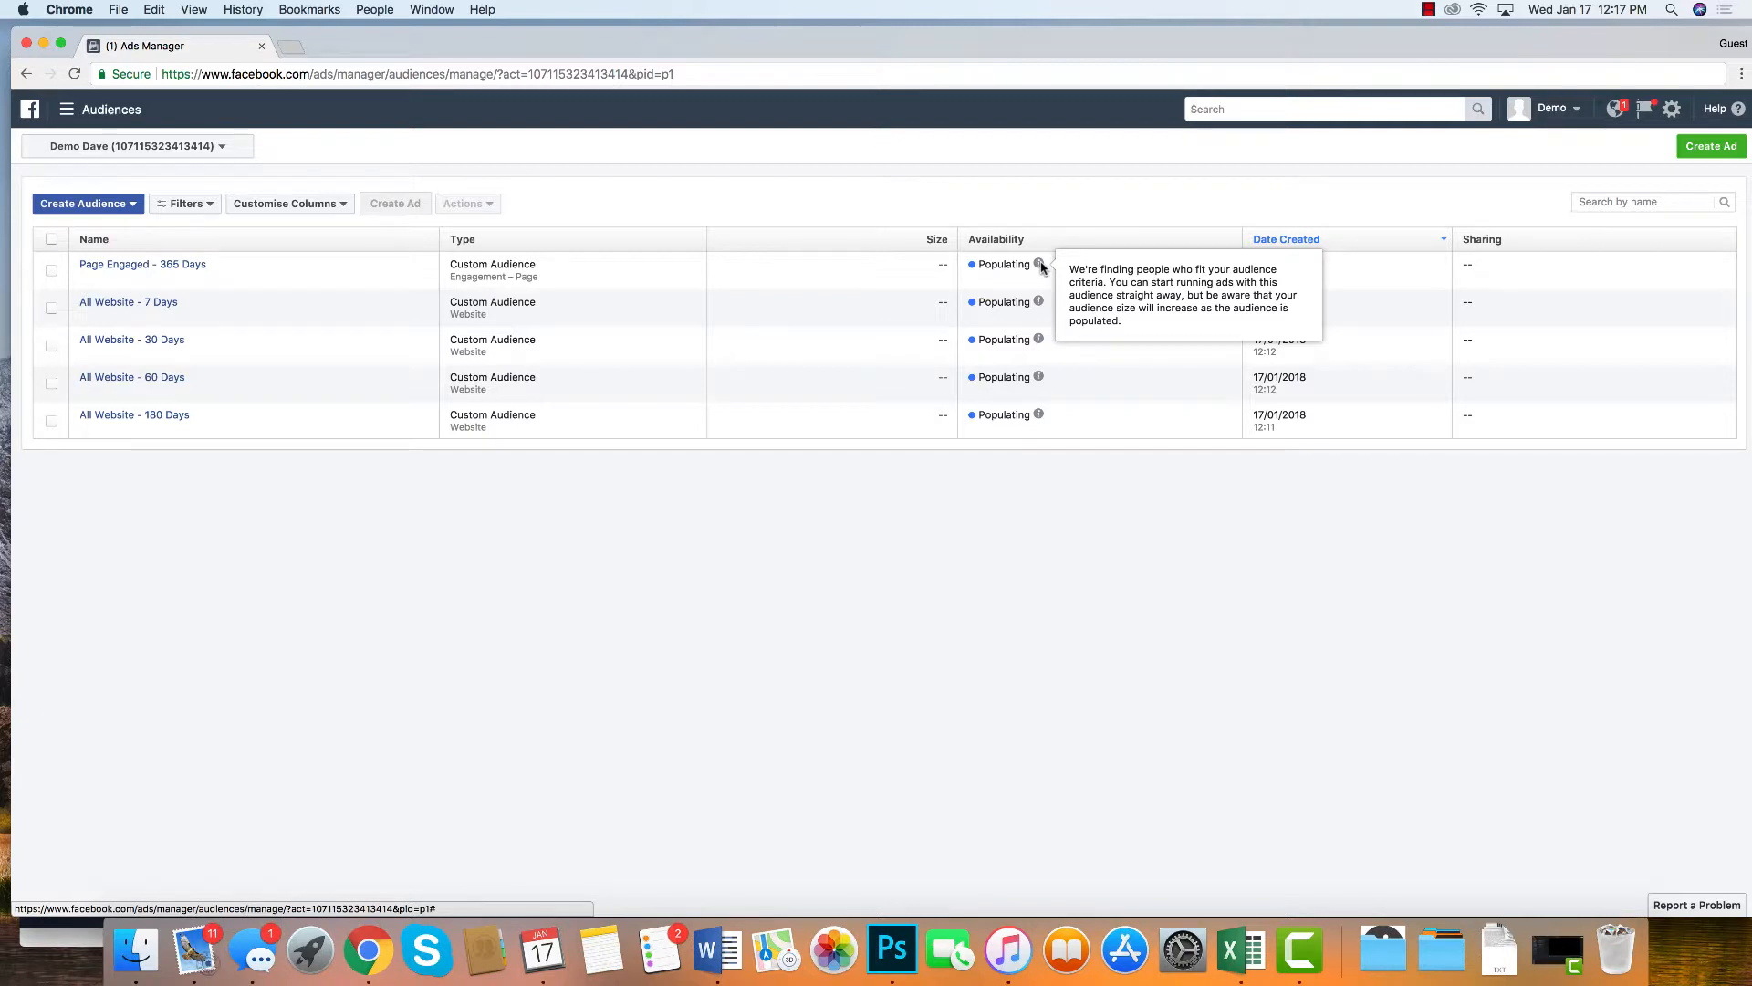
click(74, 73)
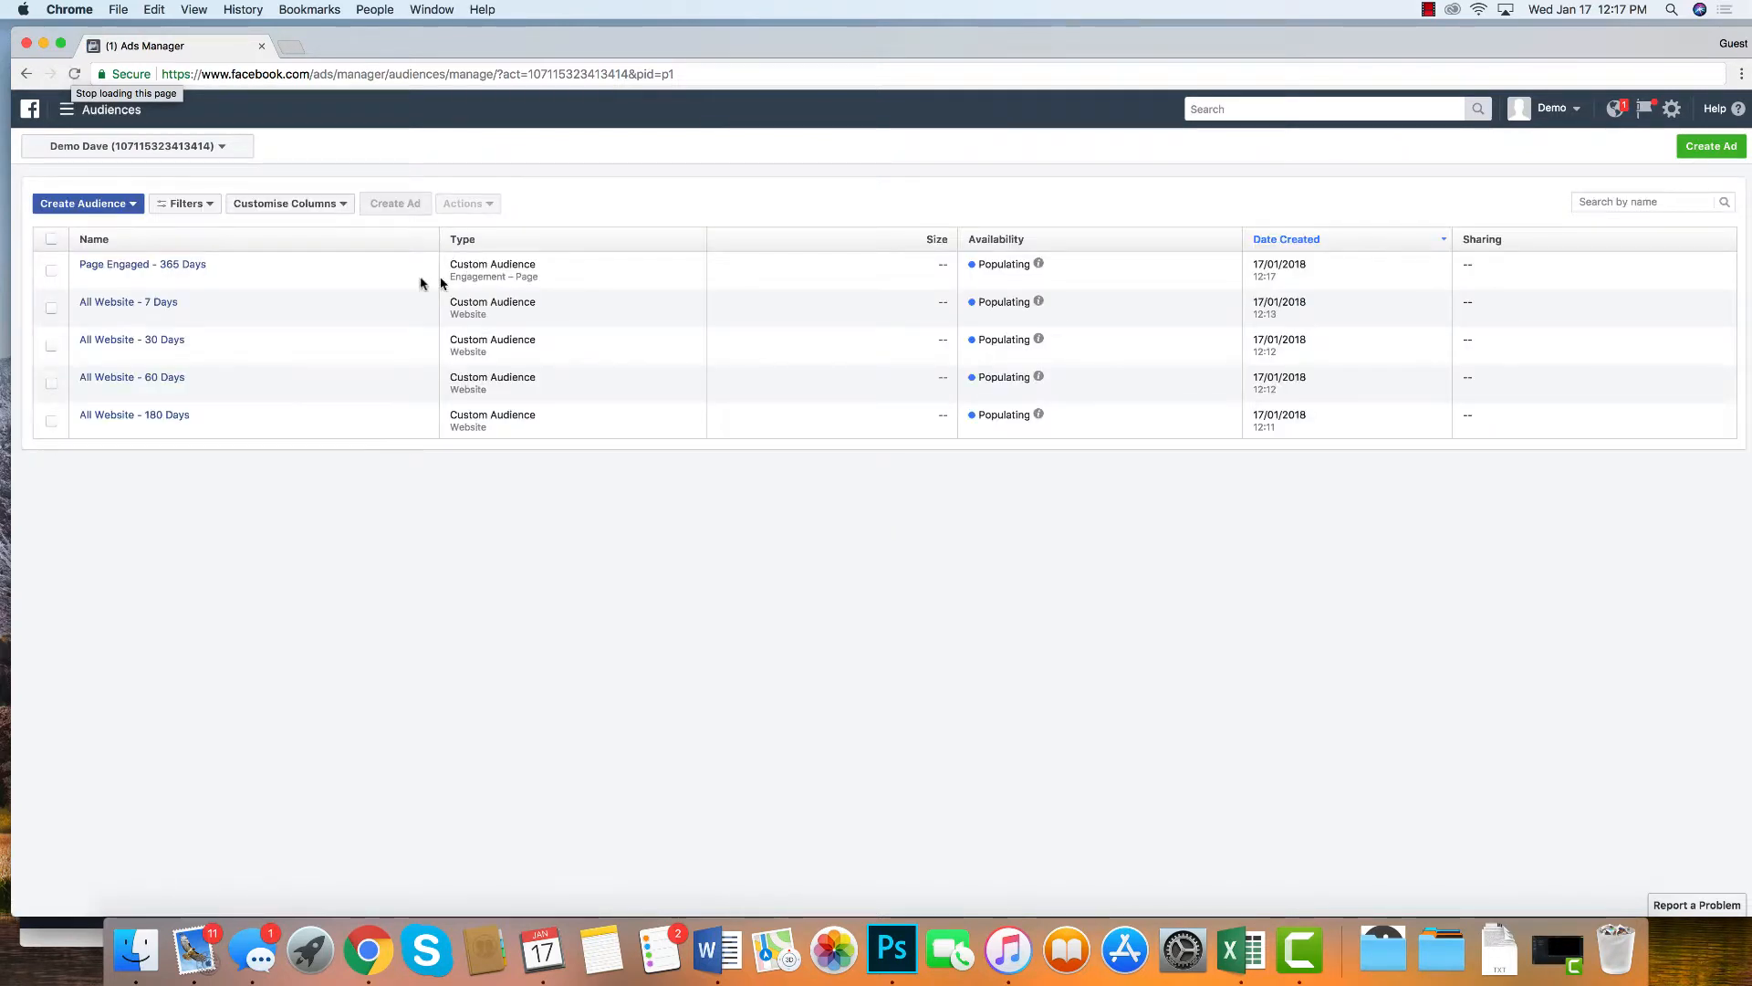
click(67, 205)
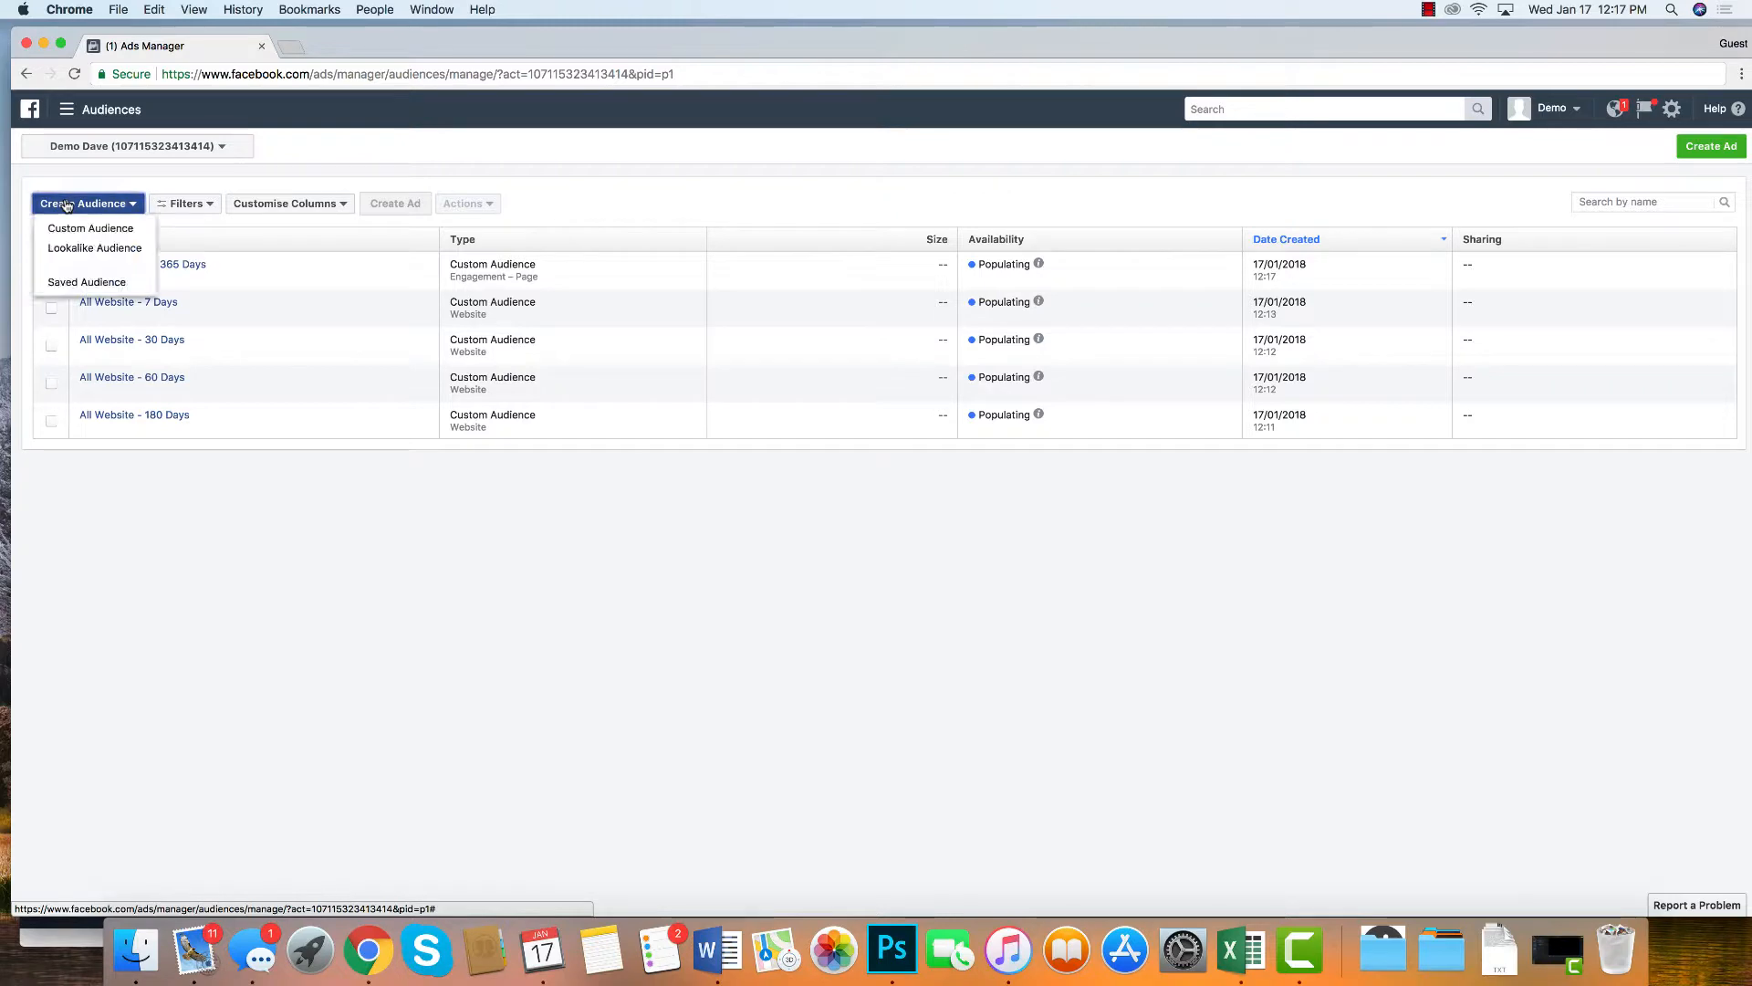
click(73, 229)
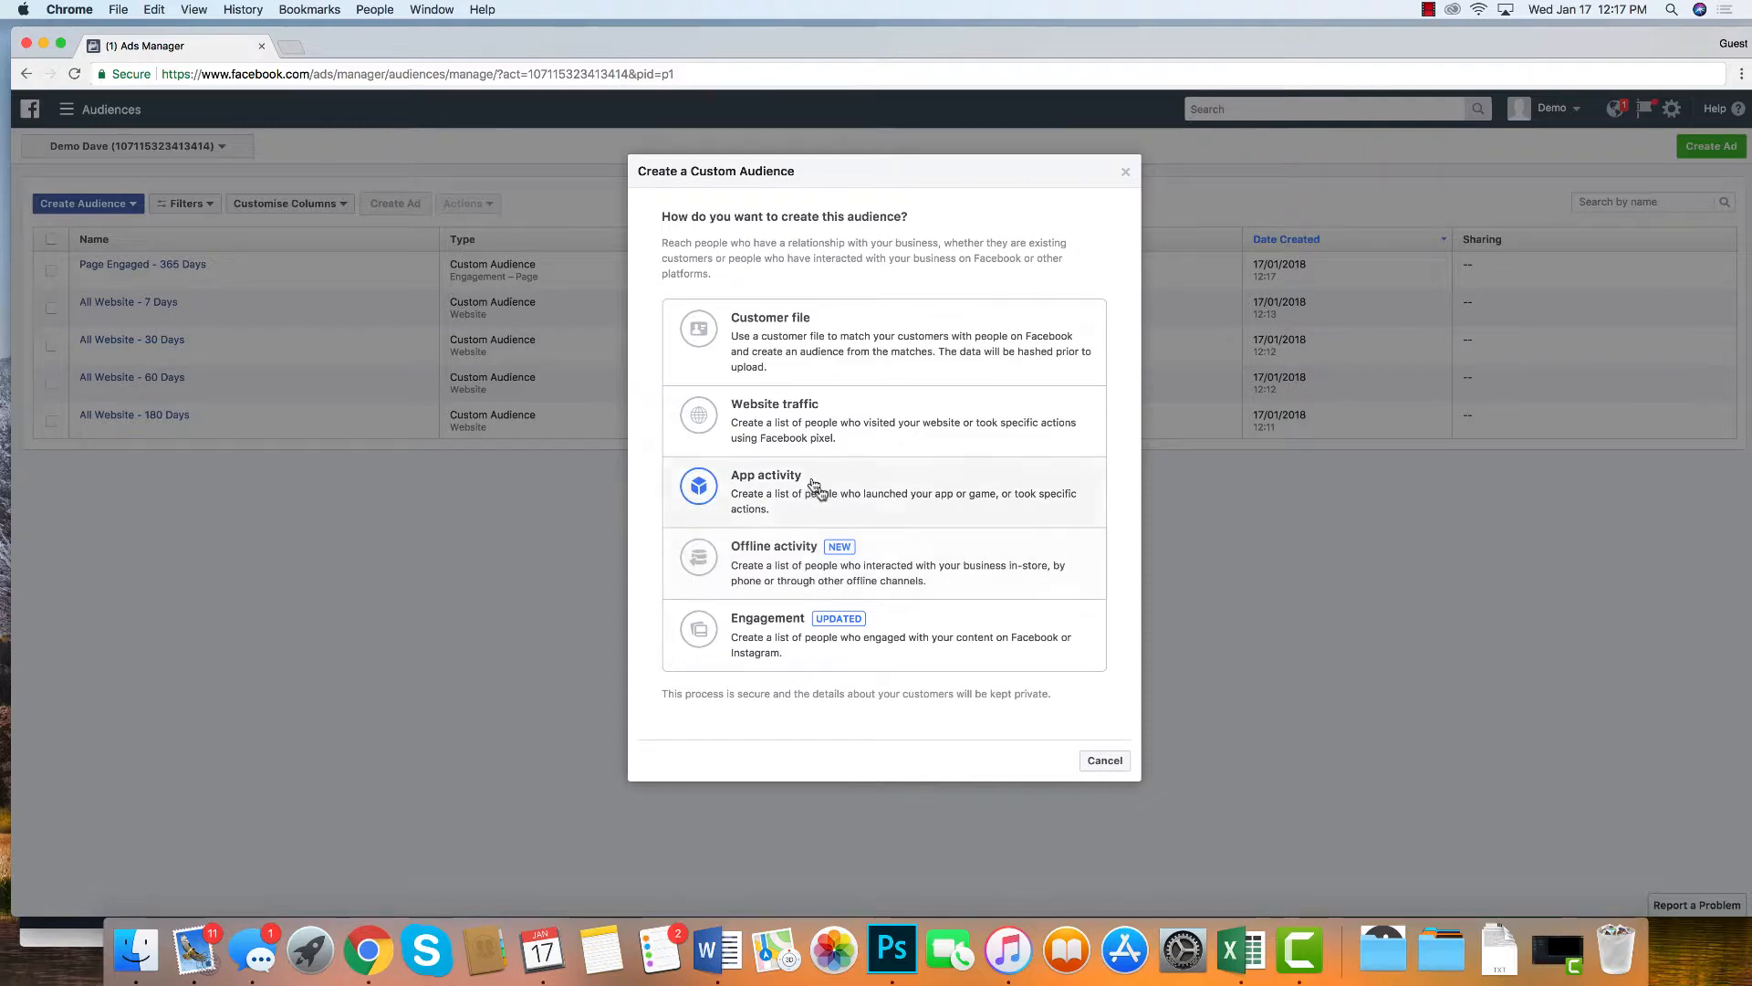
click(775, 626)
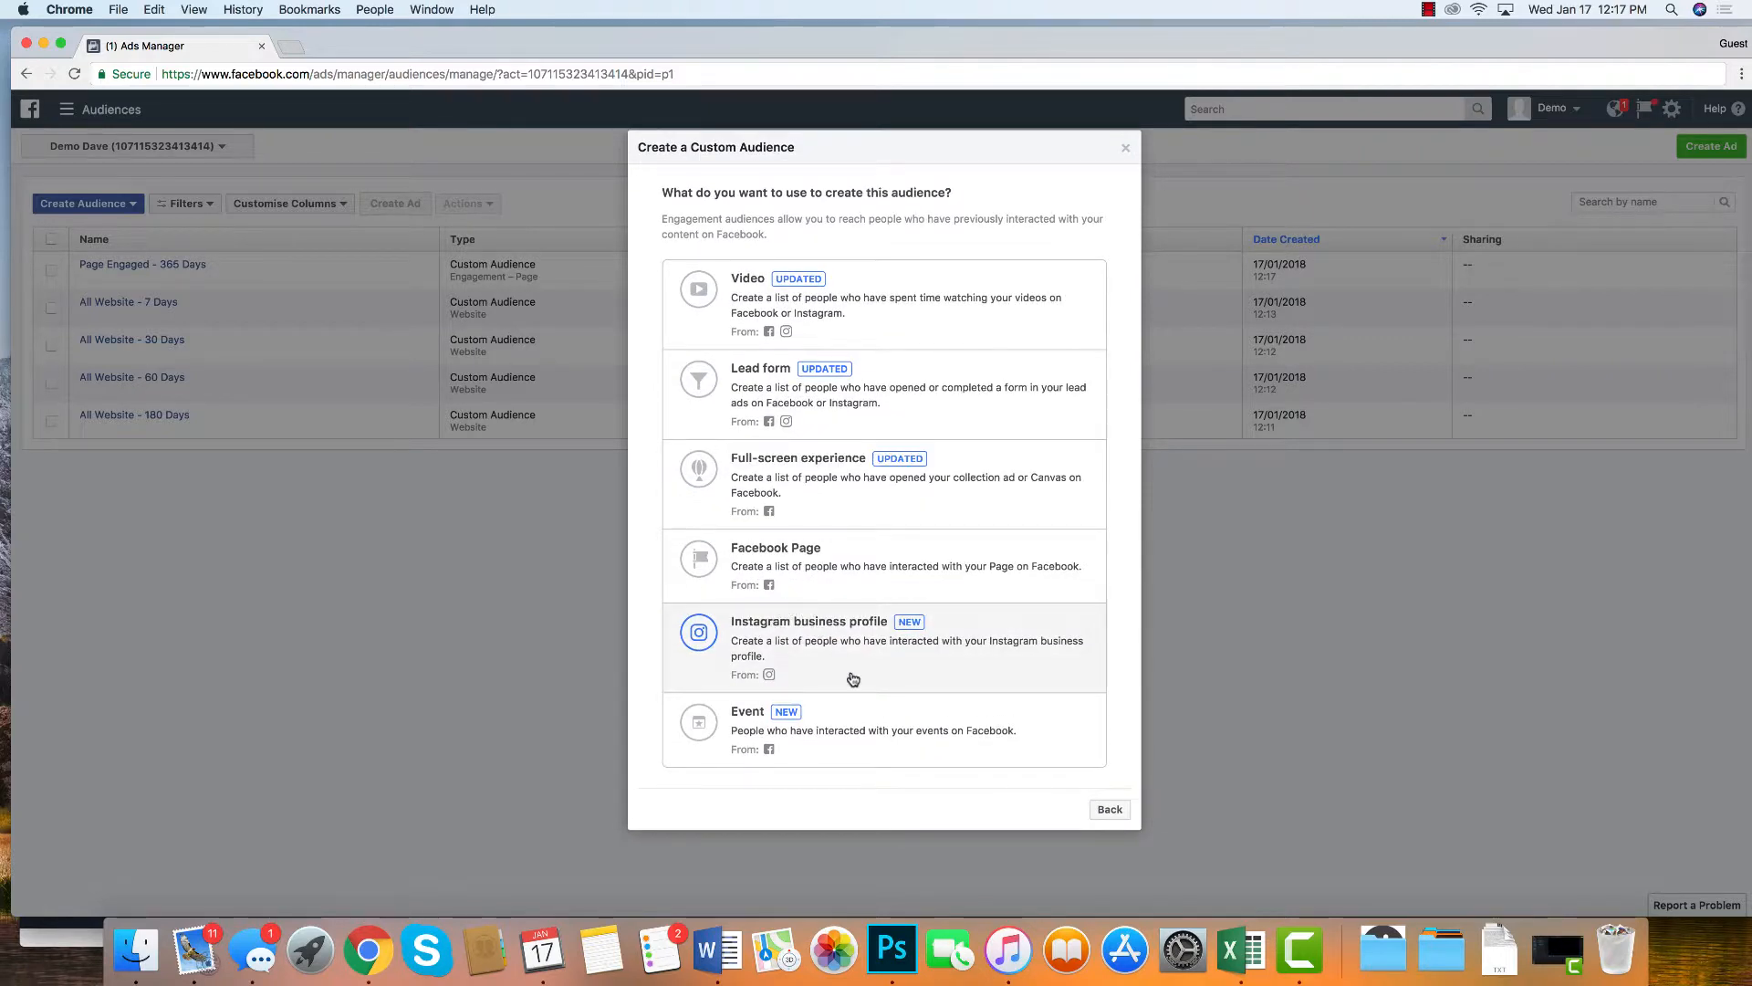
click(810, 559)
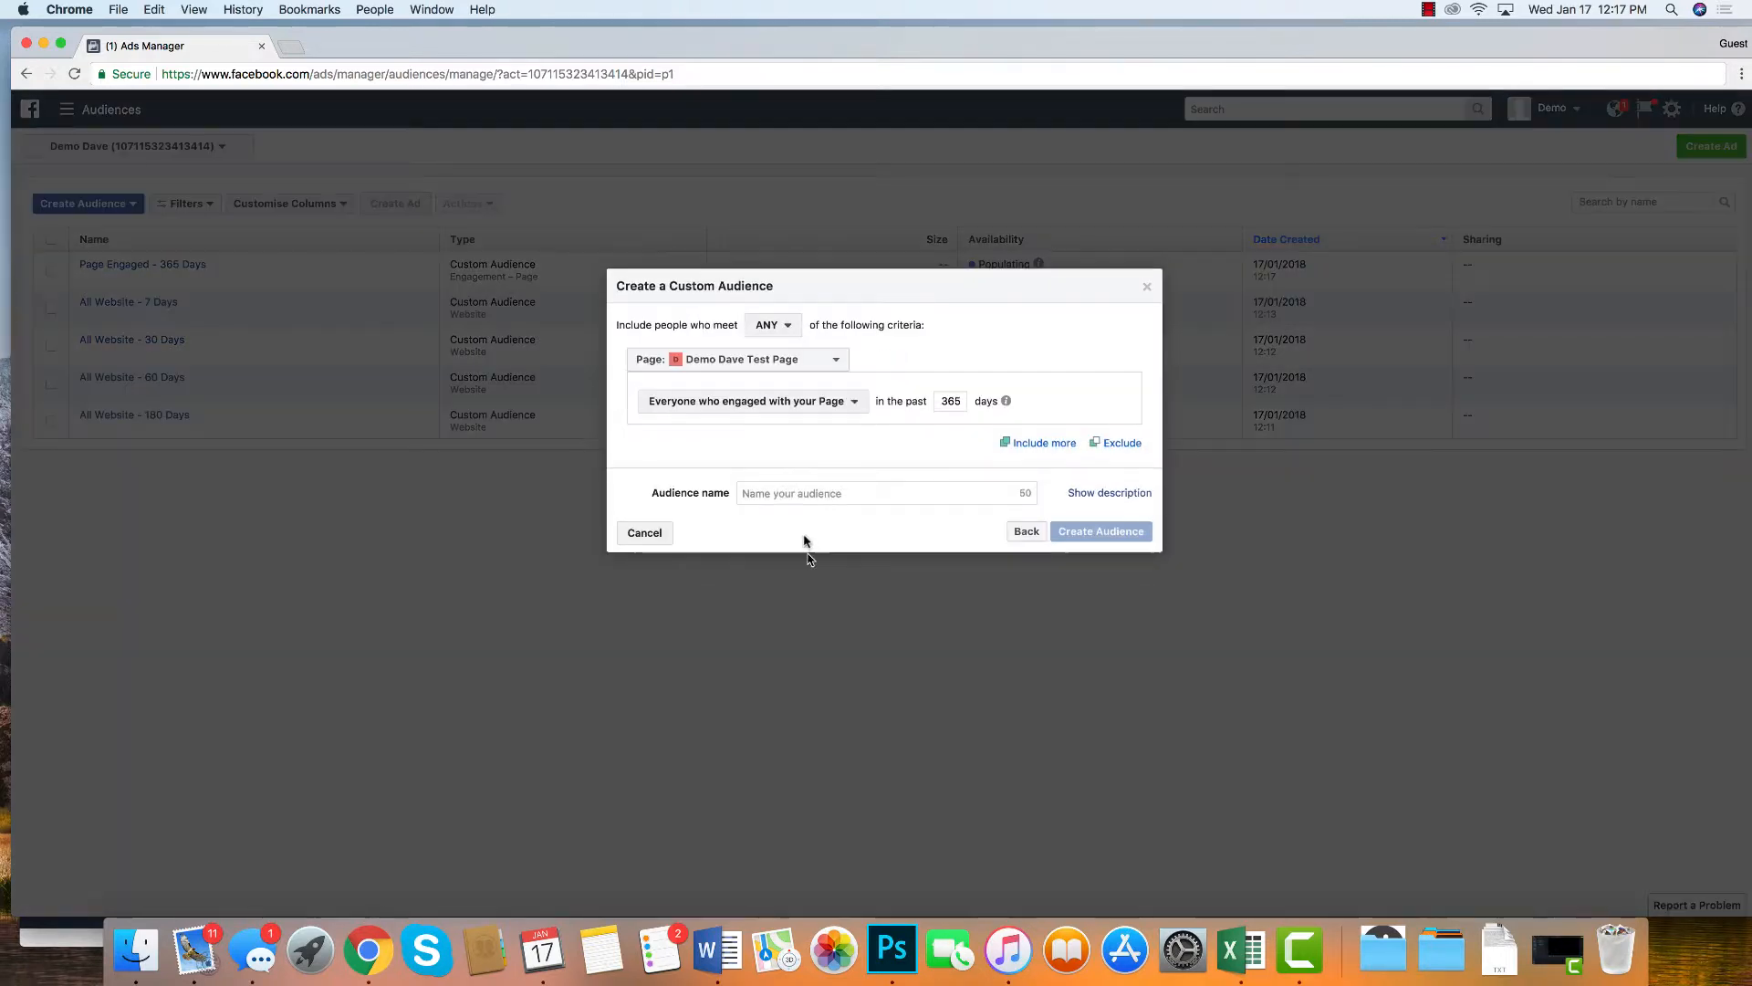
Step: Reuse the copied name, edited to "Page Engaged - 180Days", and create the audience
click(778, 493)
key(super+v)
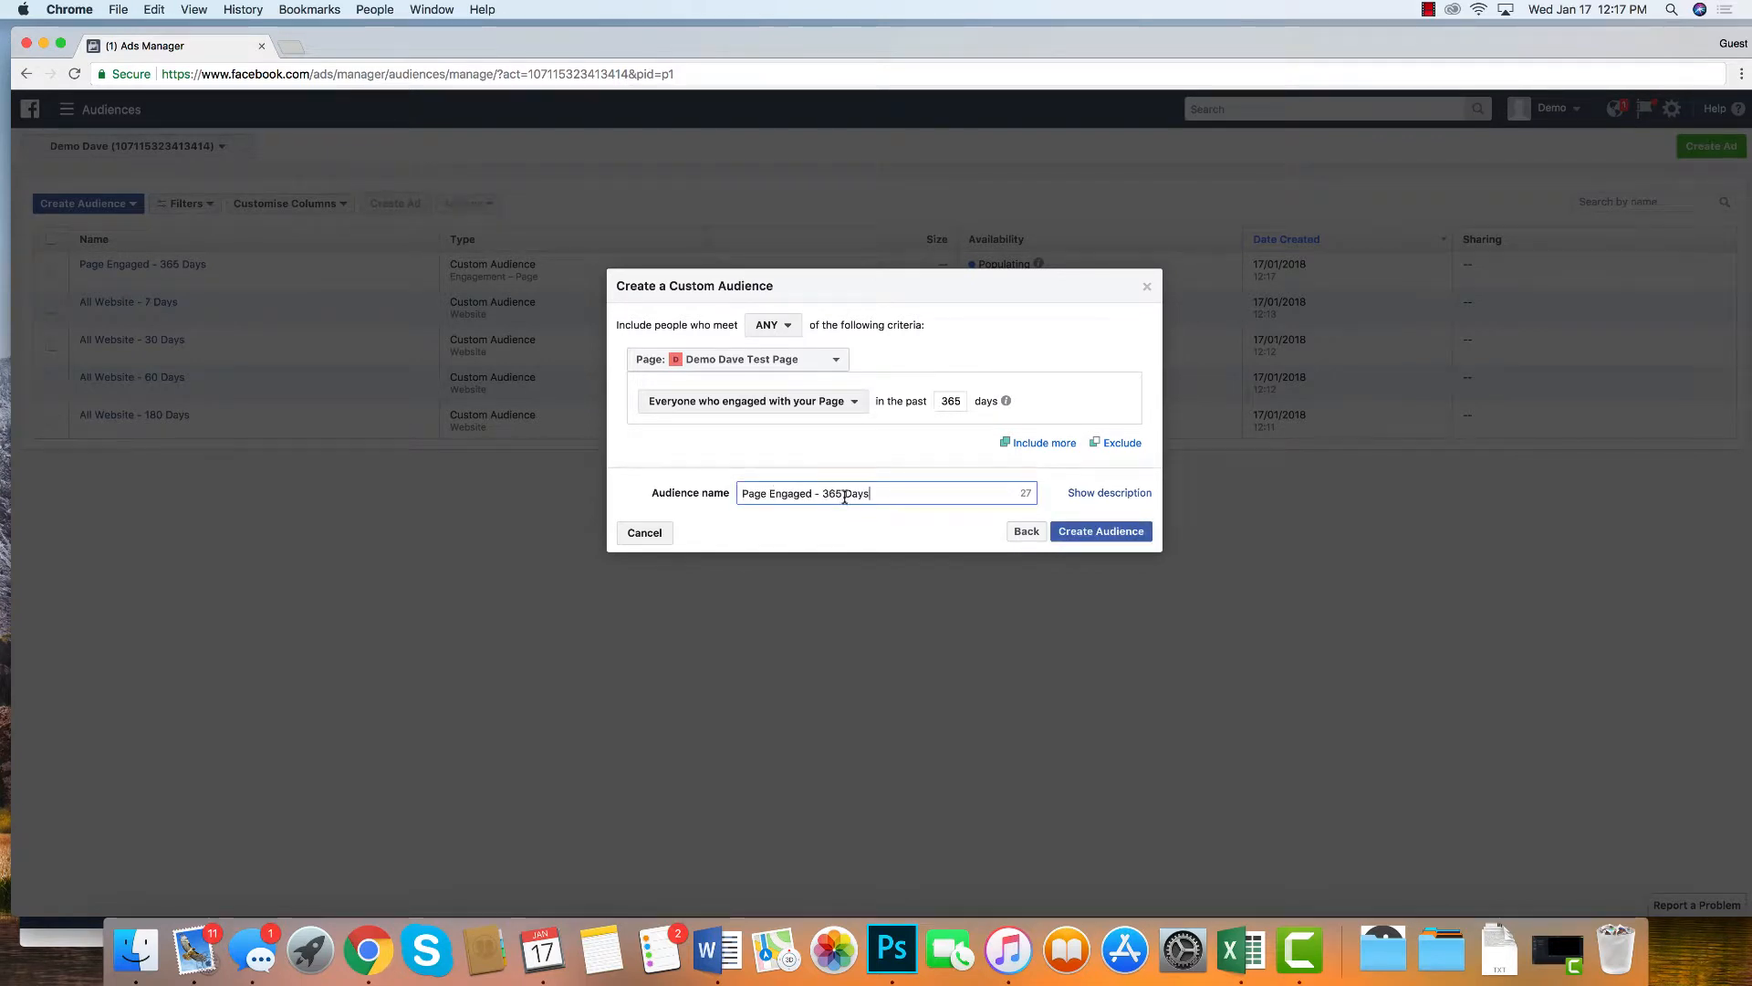
drag(845, 492, 823, 493)
text(180)
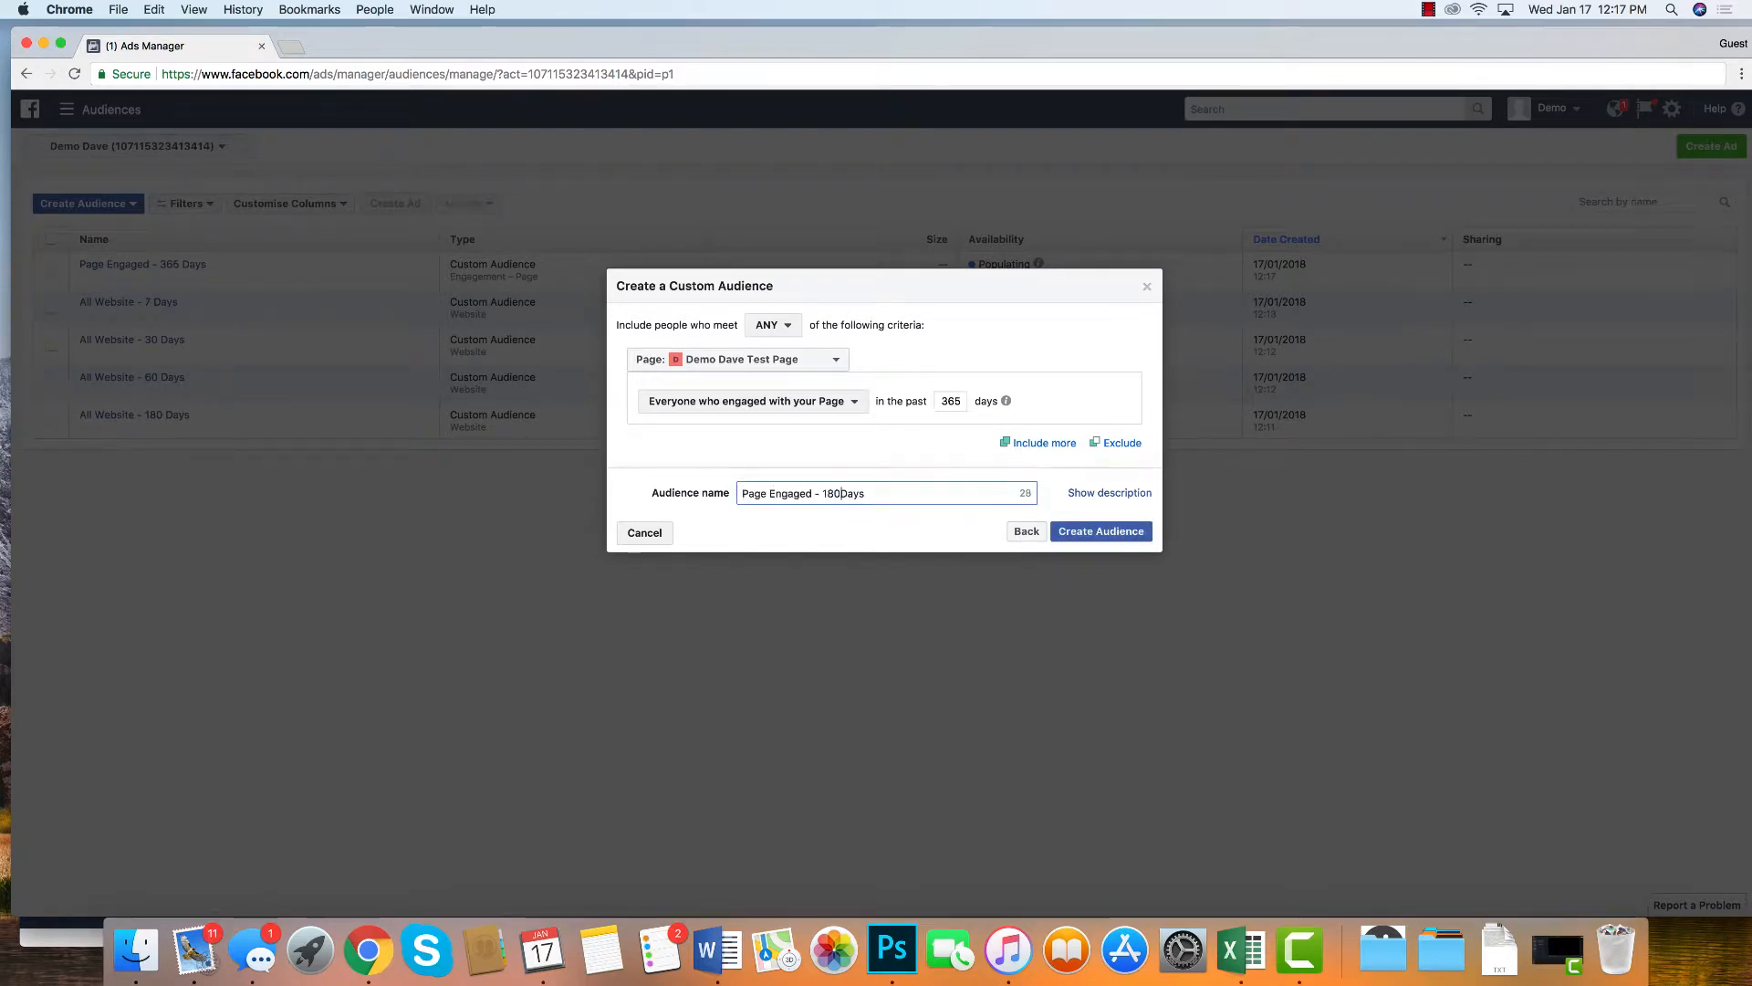
click(1139, 536)
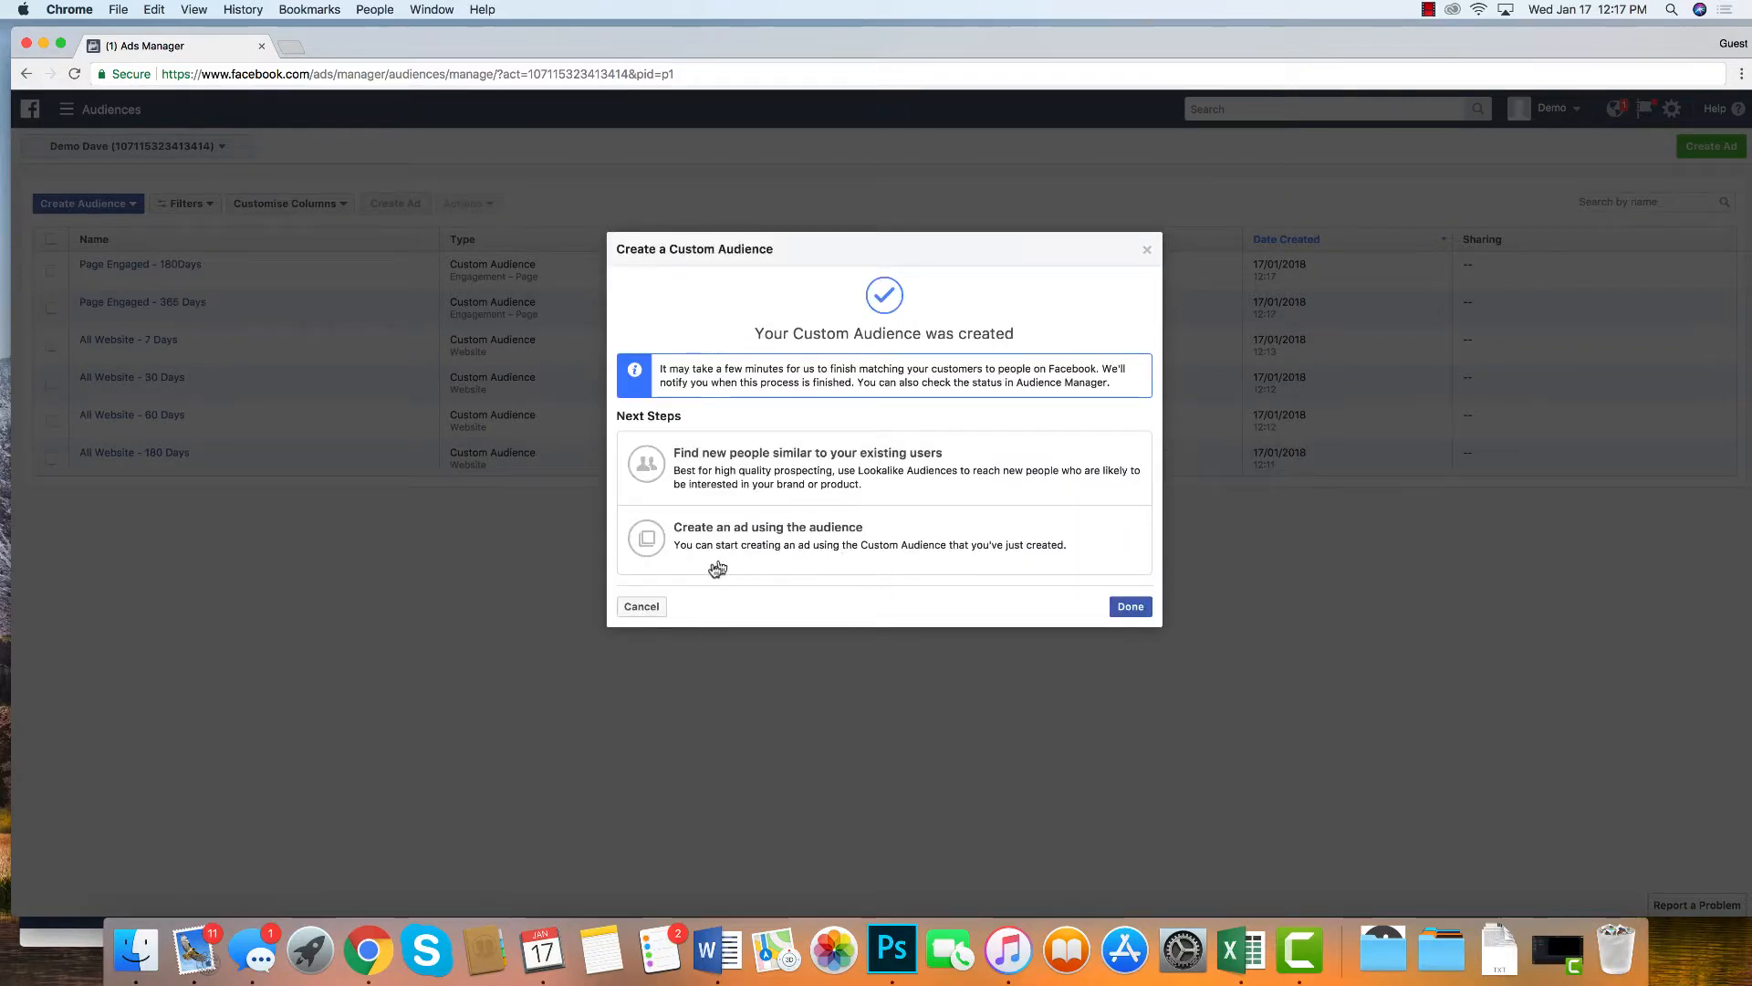
click(659, 606)
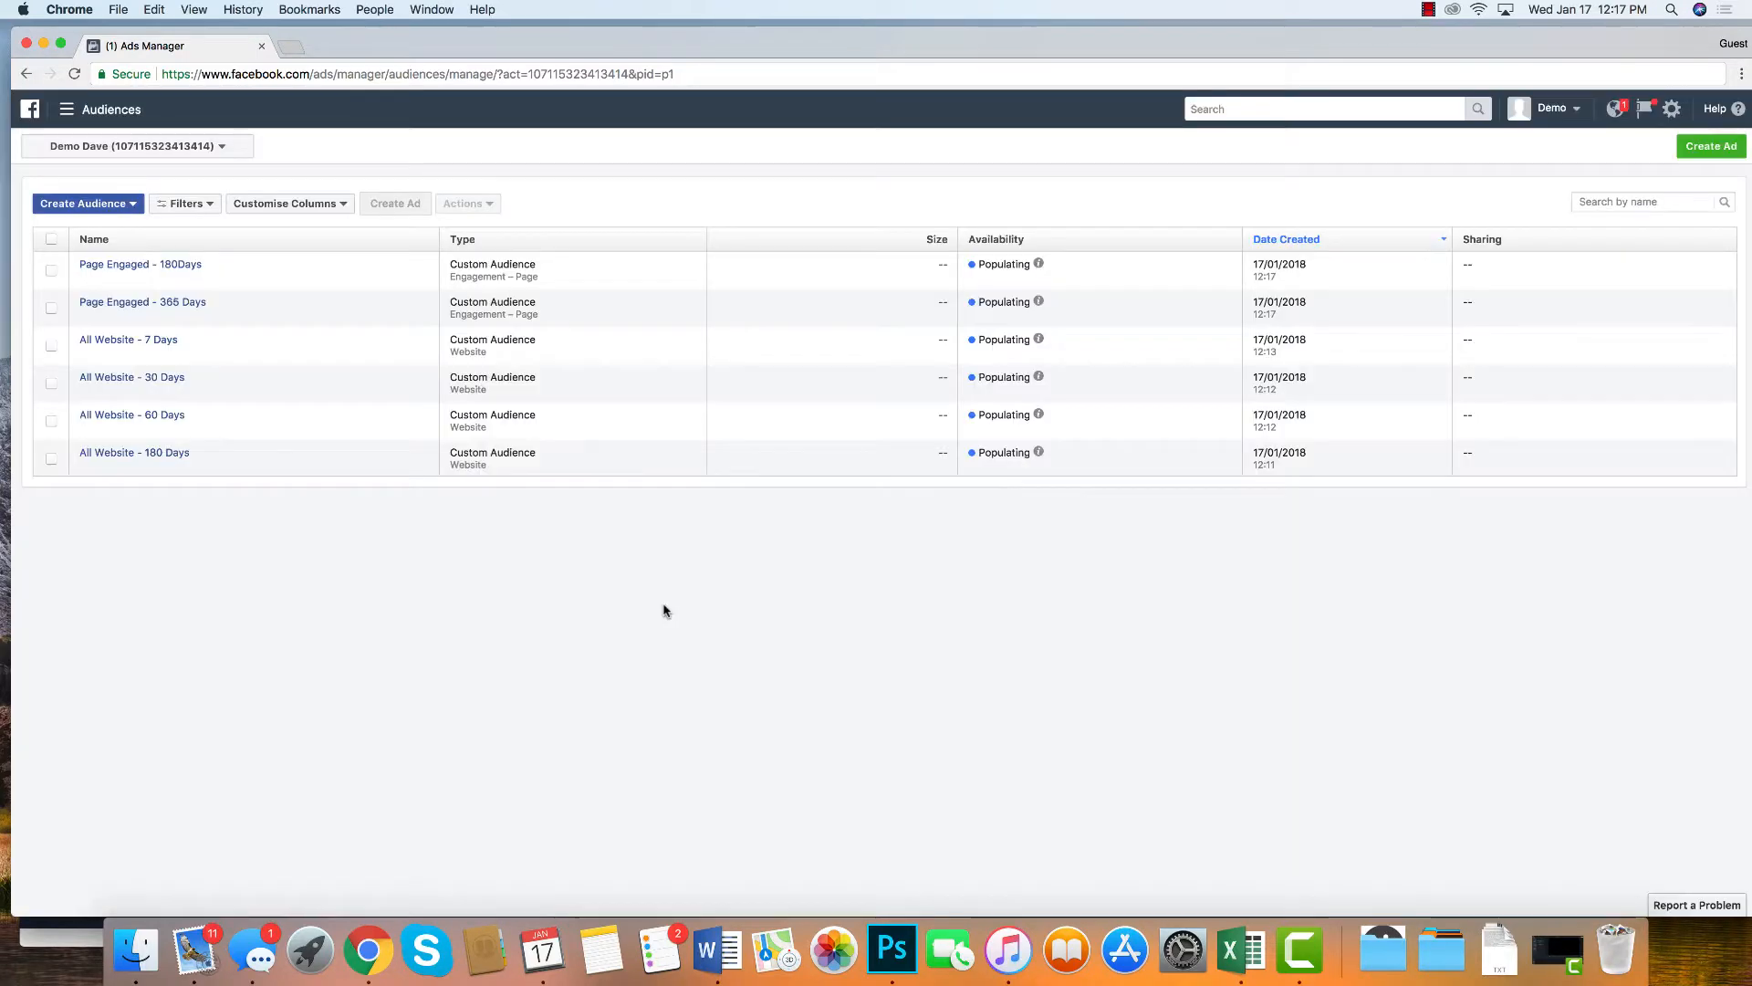
Step: Edit the "Page Engaged - 180Days" audience to cover engagement in the past 180 days and update it
click(194, 265)
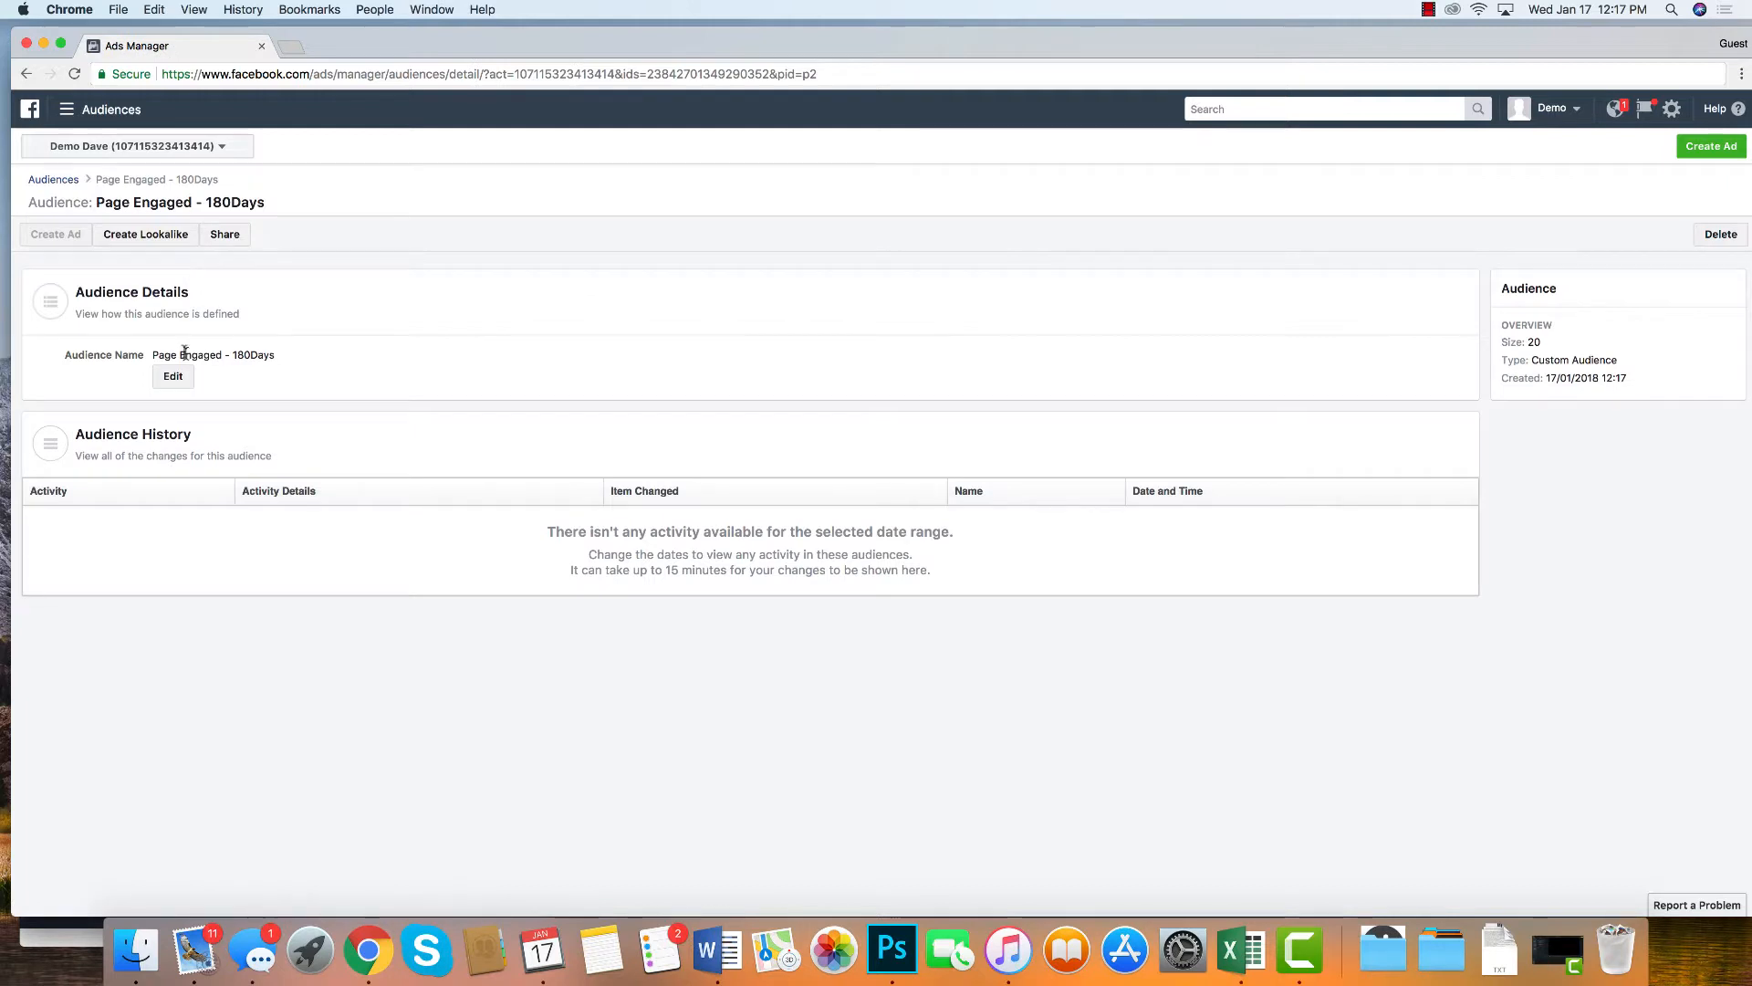
click(173, 376)
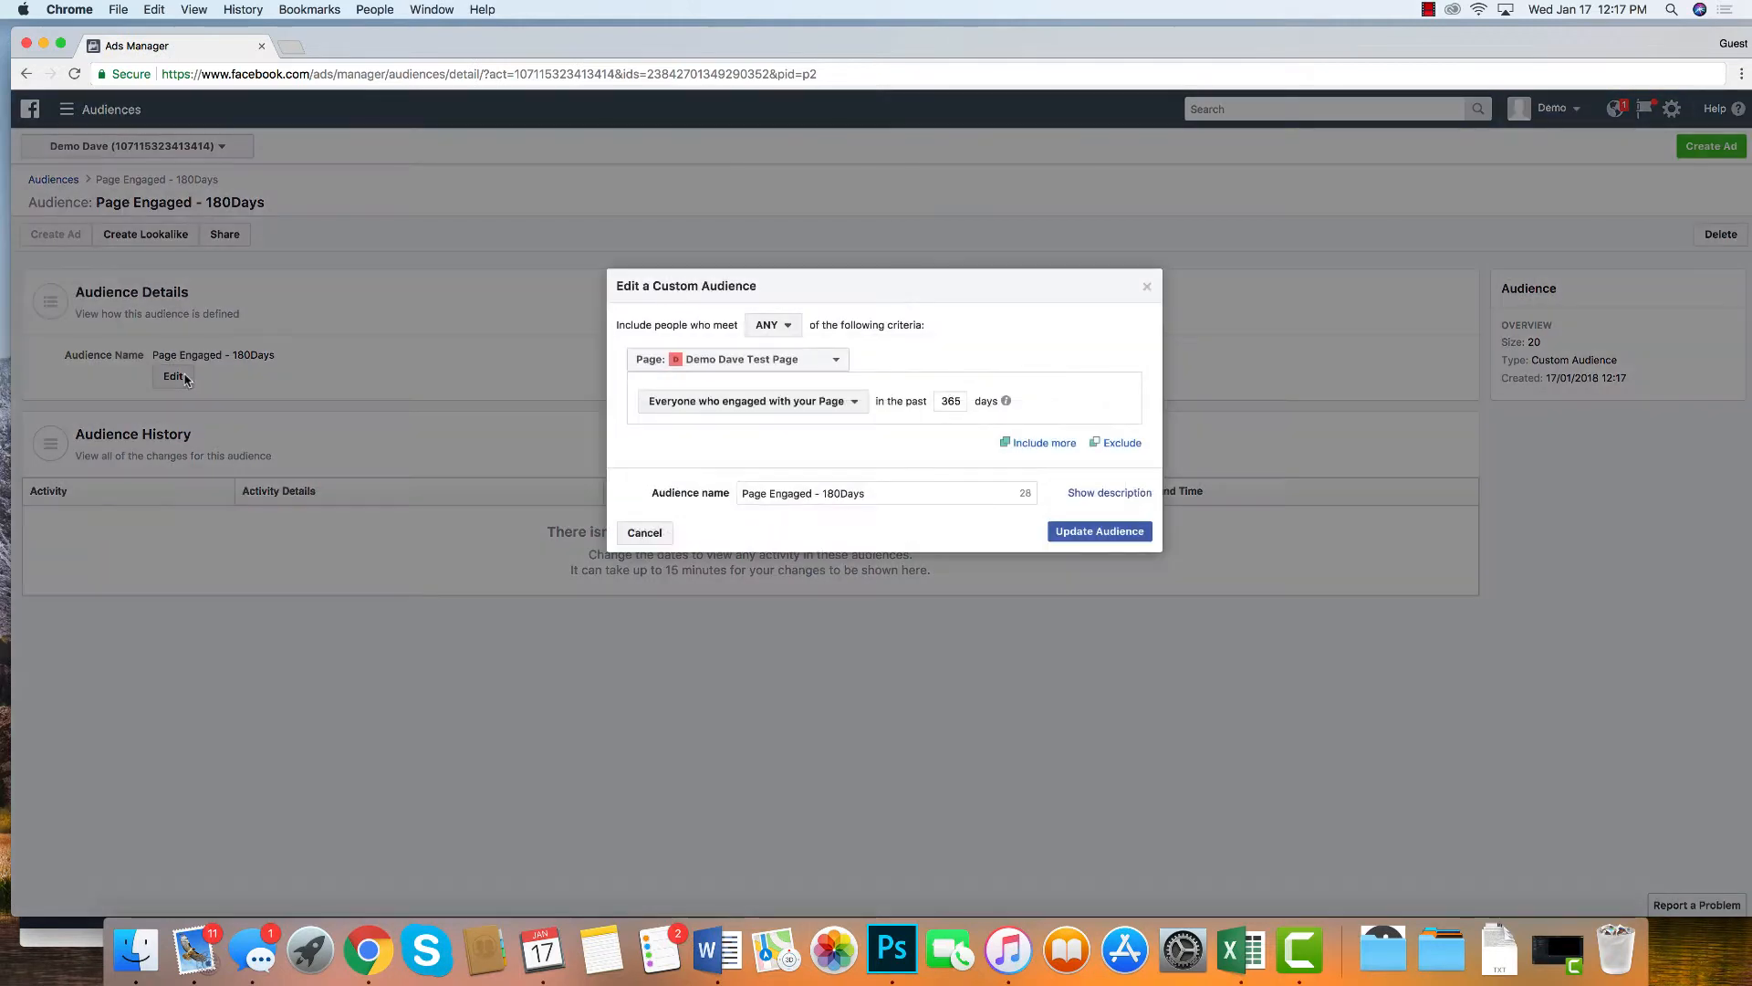
double_click(961, 404)
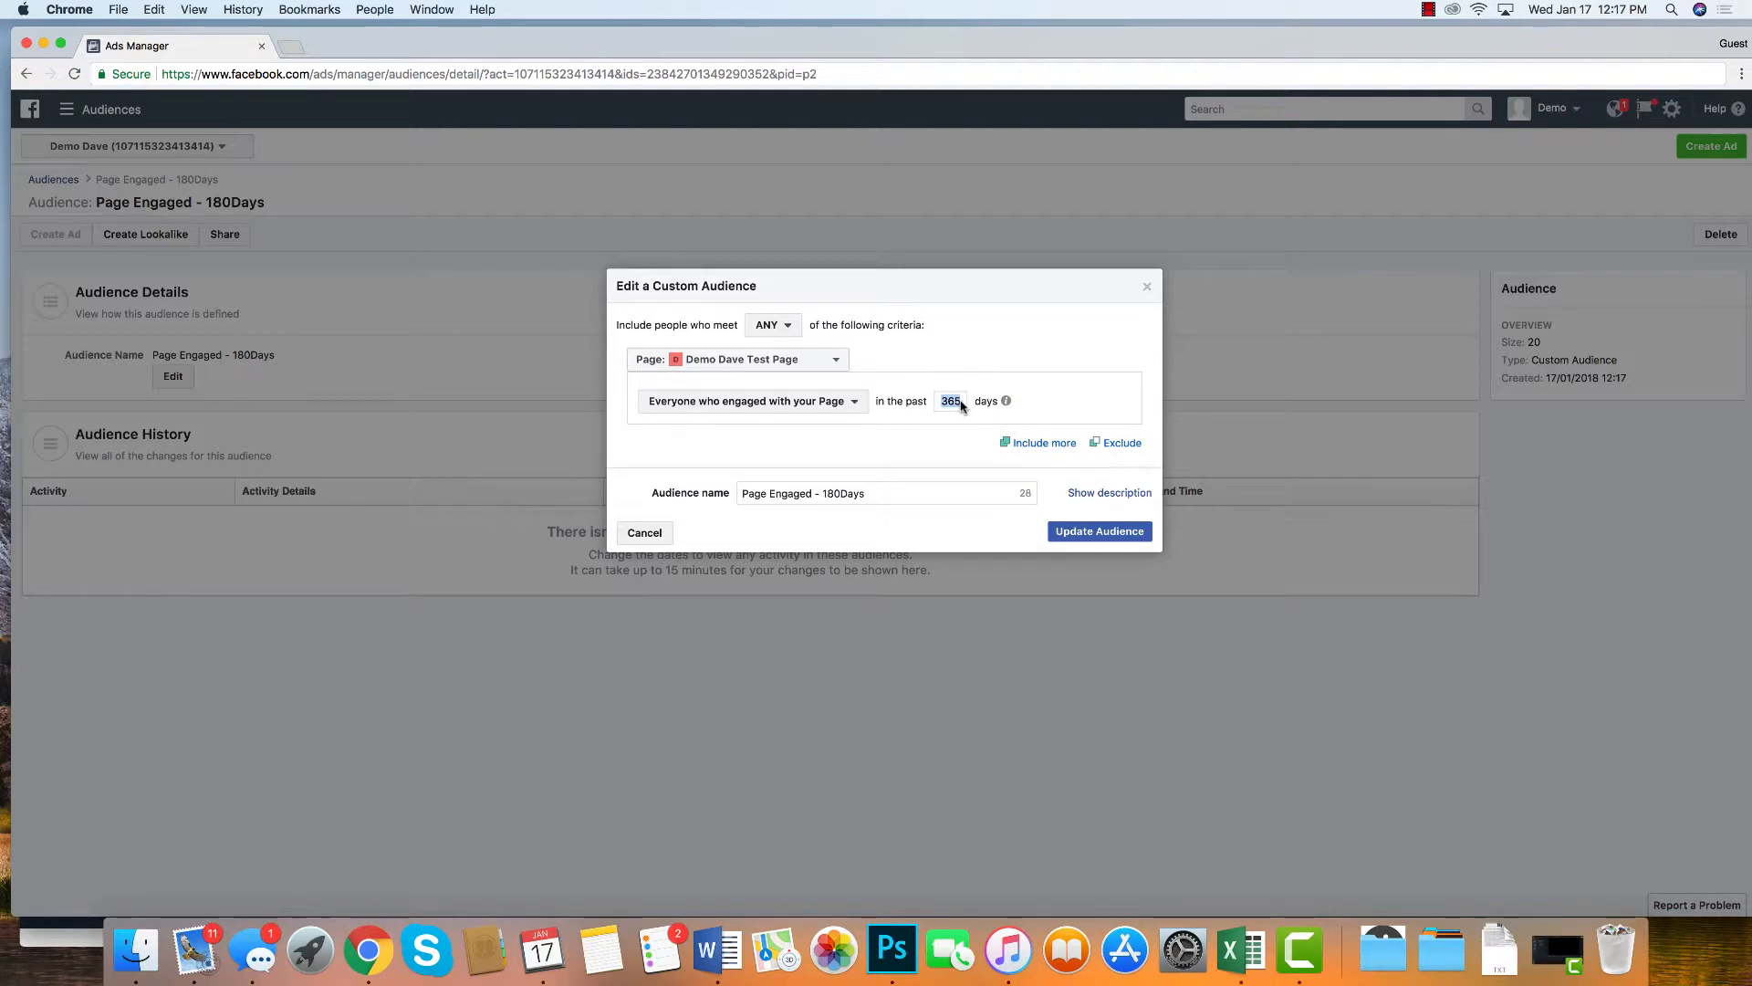
key(BackSpace)
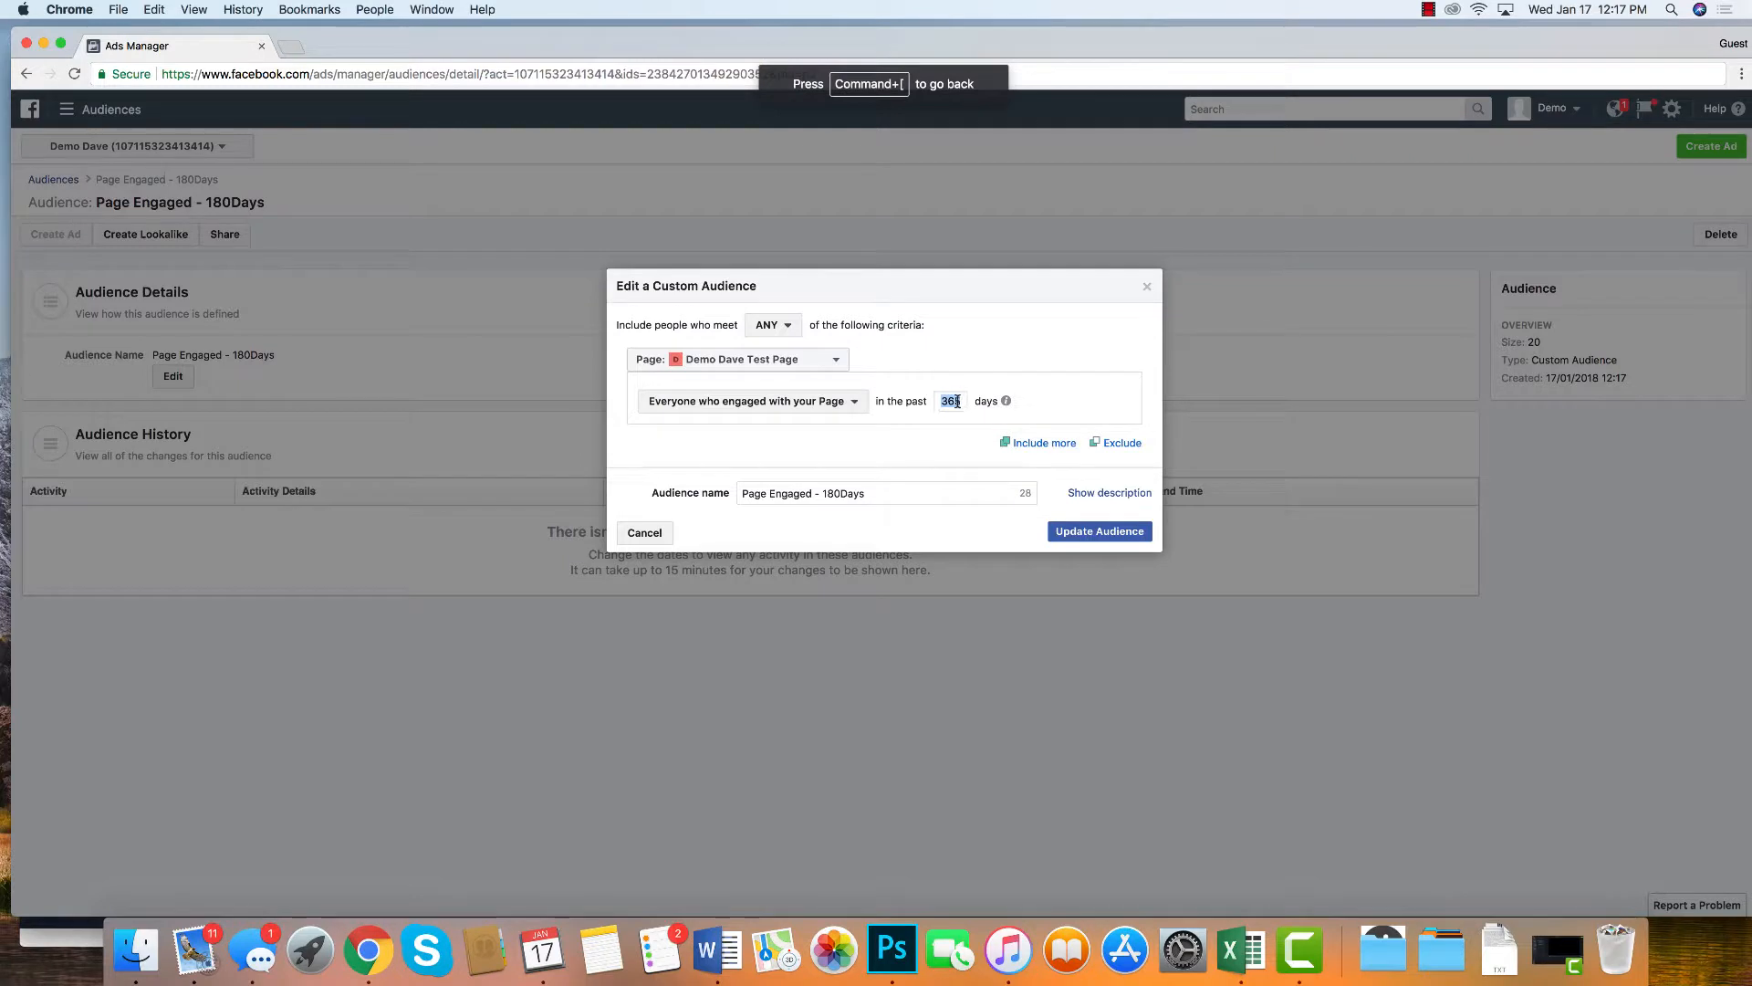
key(BackSpace)
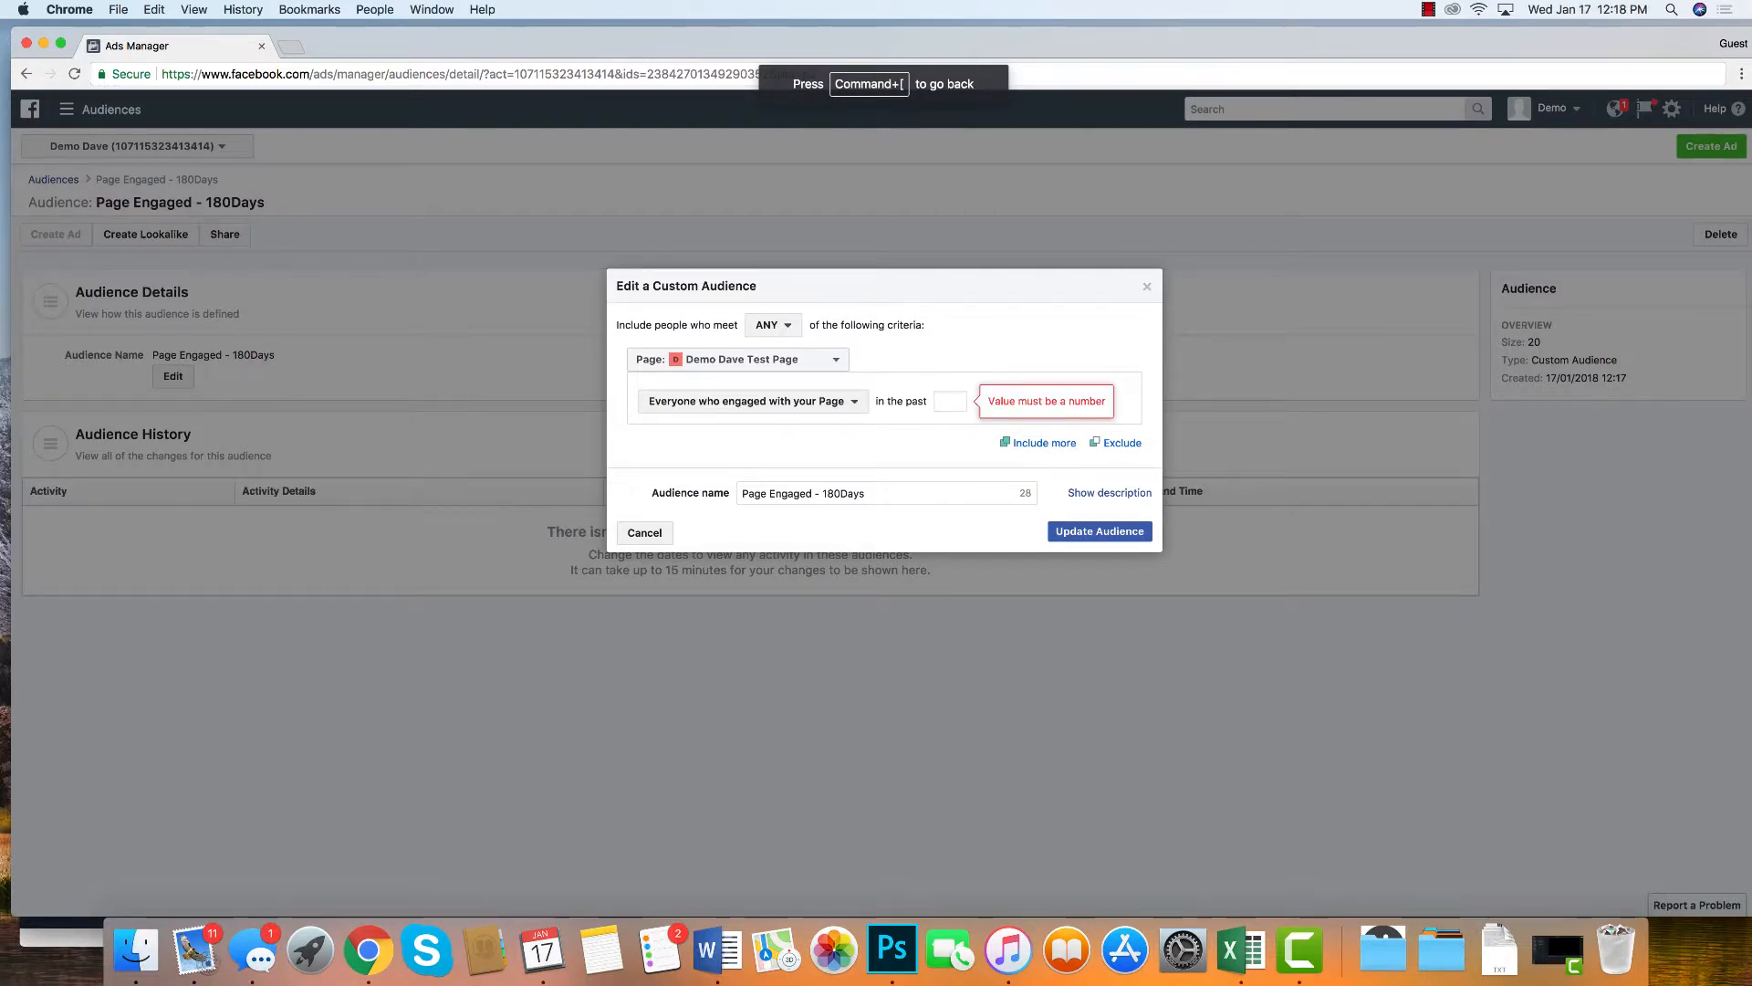
text(180)
click(1064, 535)
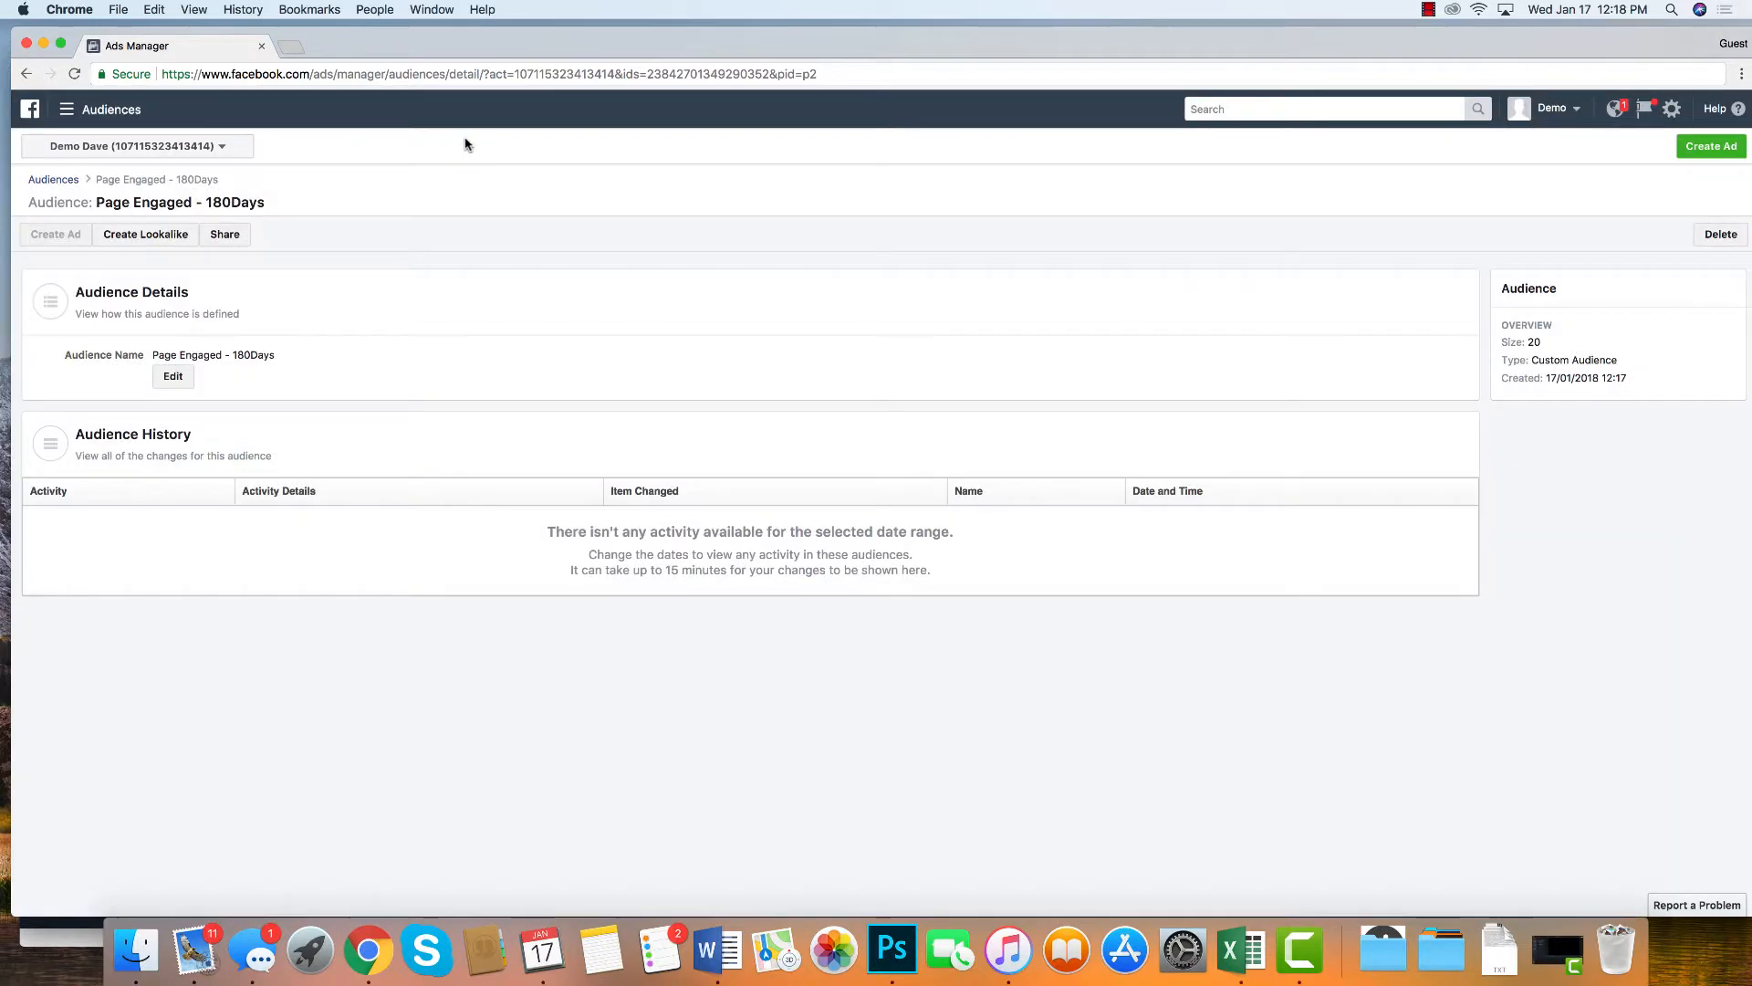
Step: Return to the audience list, reload it and start another custom audience based on Facebook Page engagement
click(64, 181)
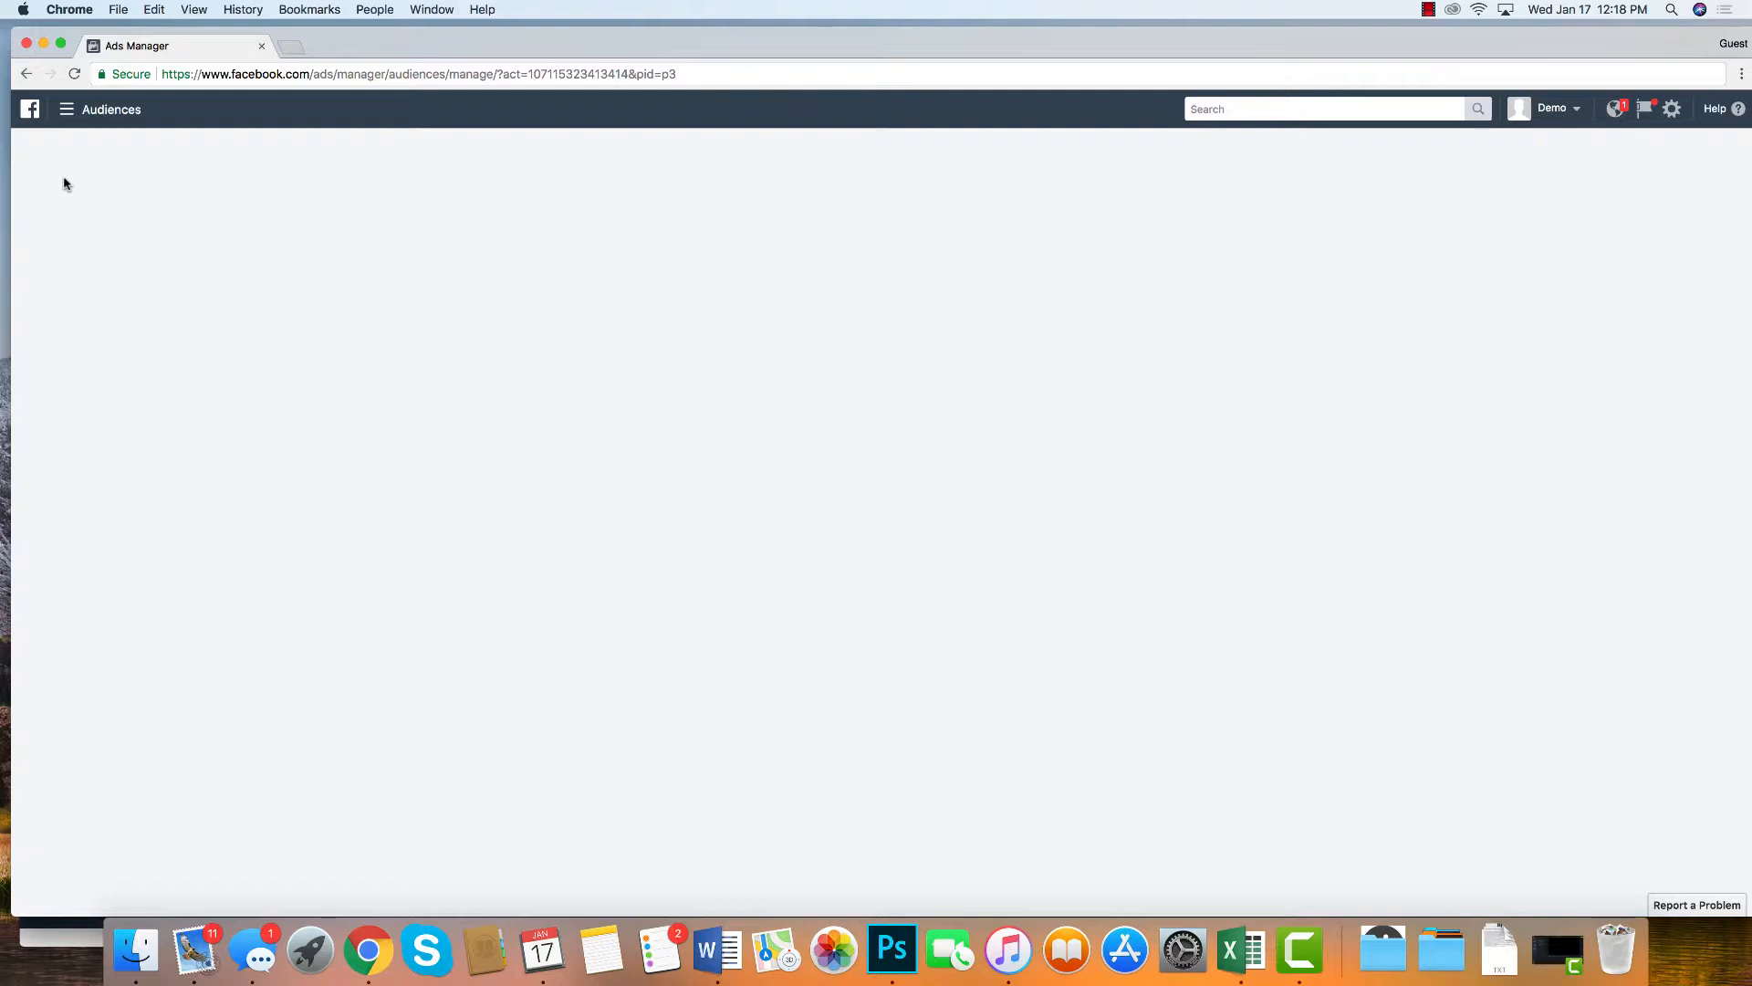
click(73, 82)
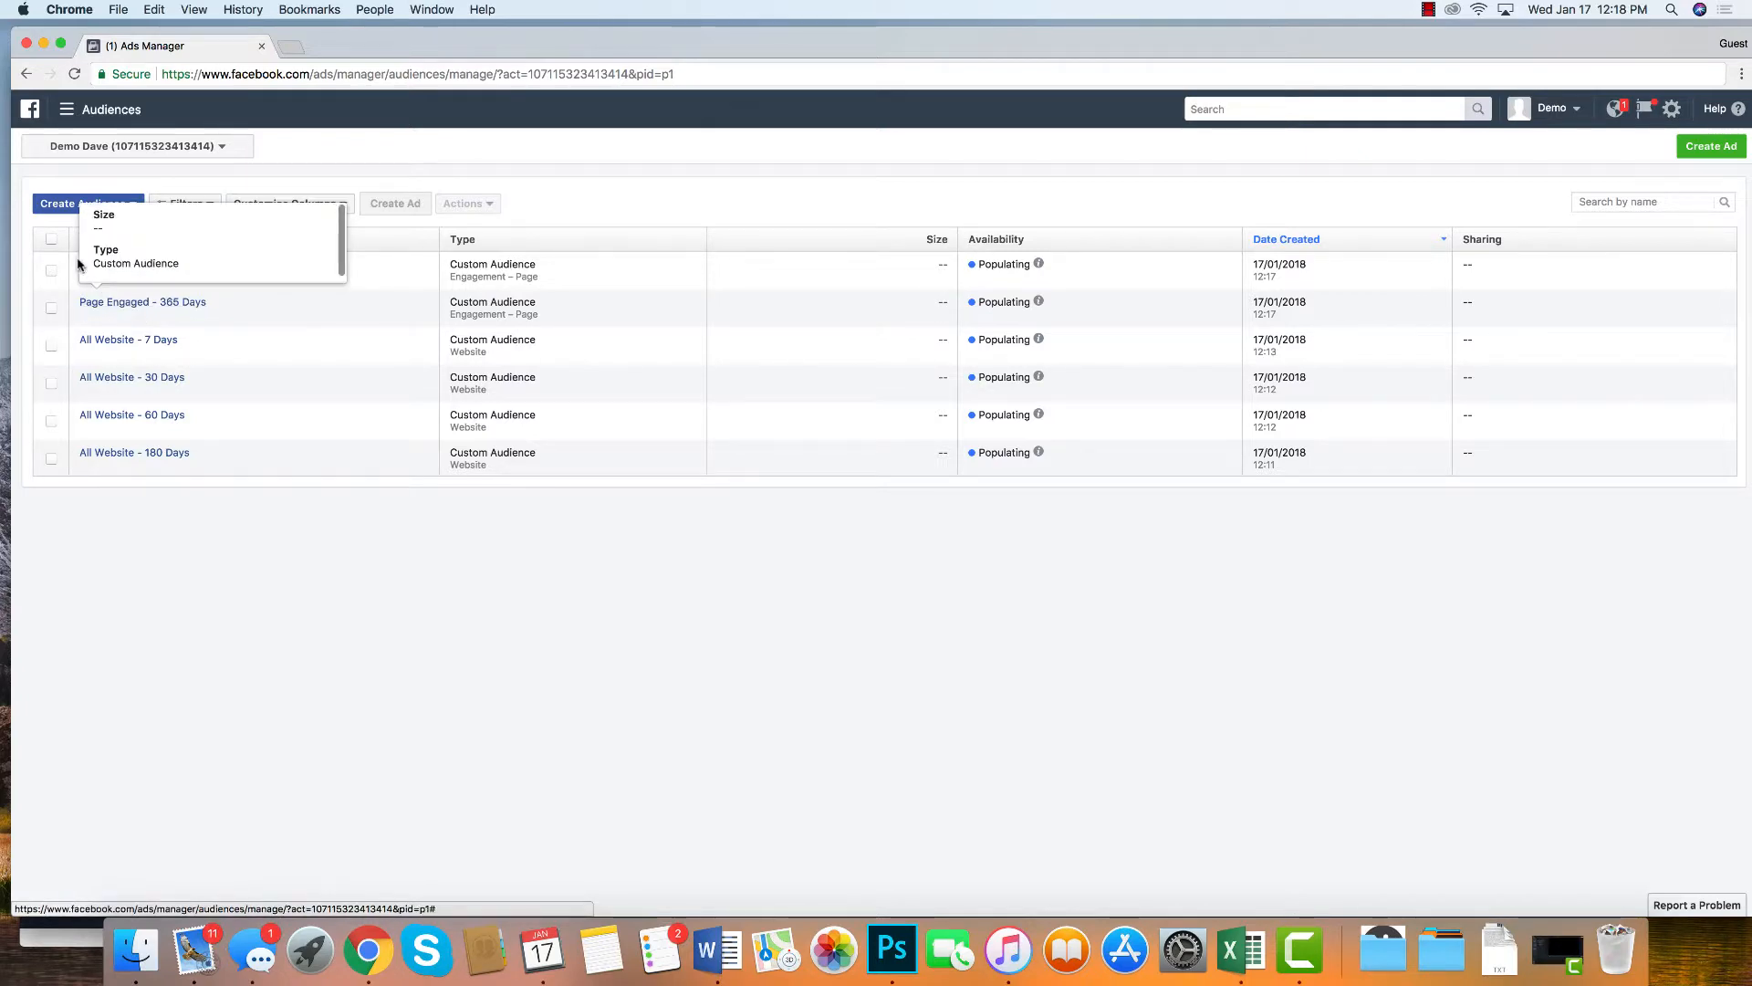
click(92, 210)
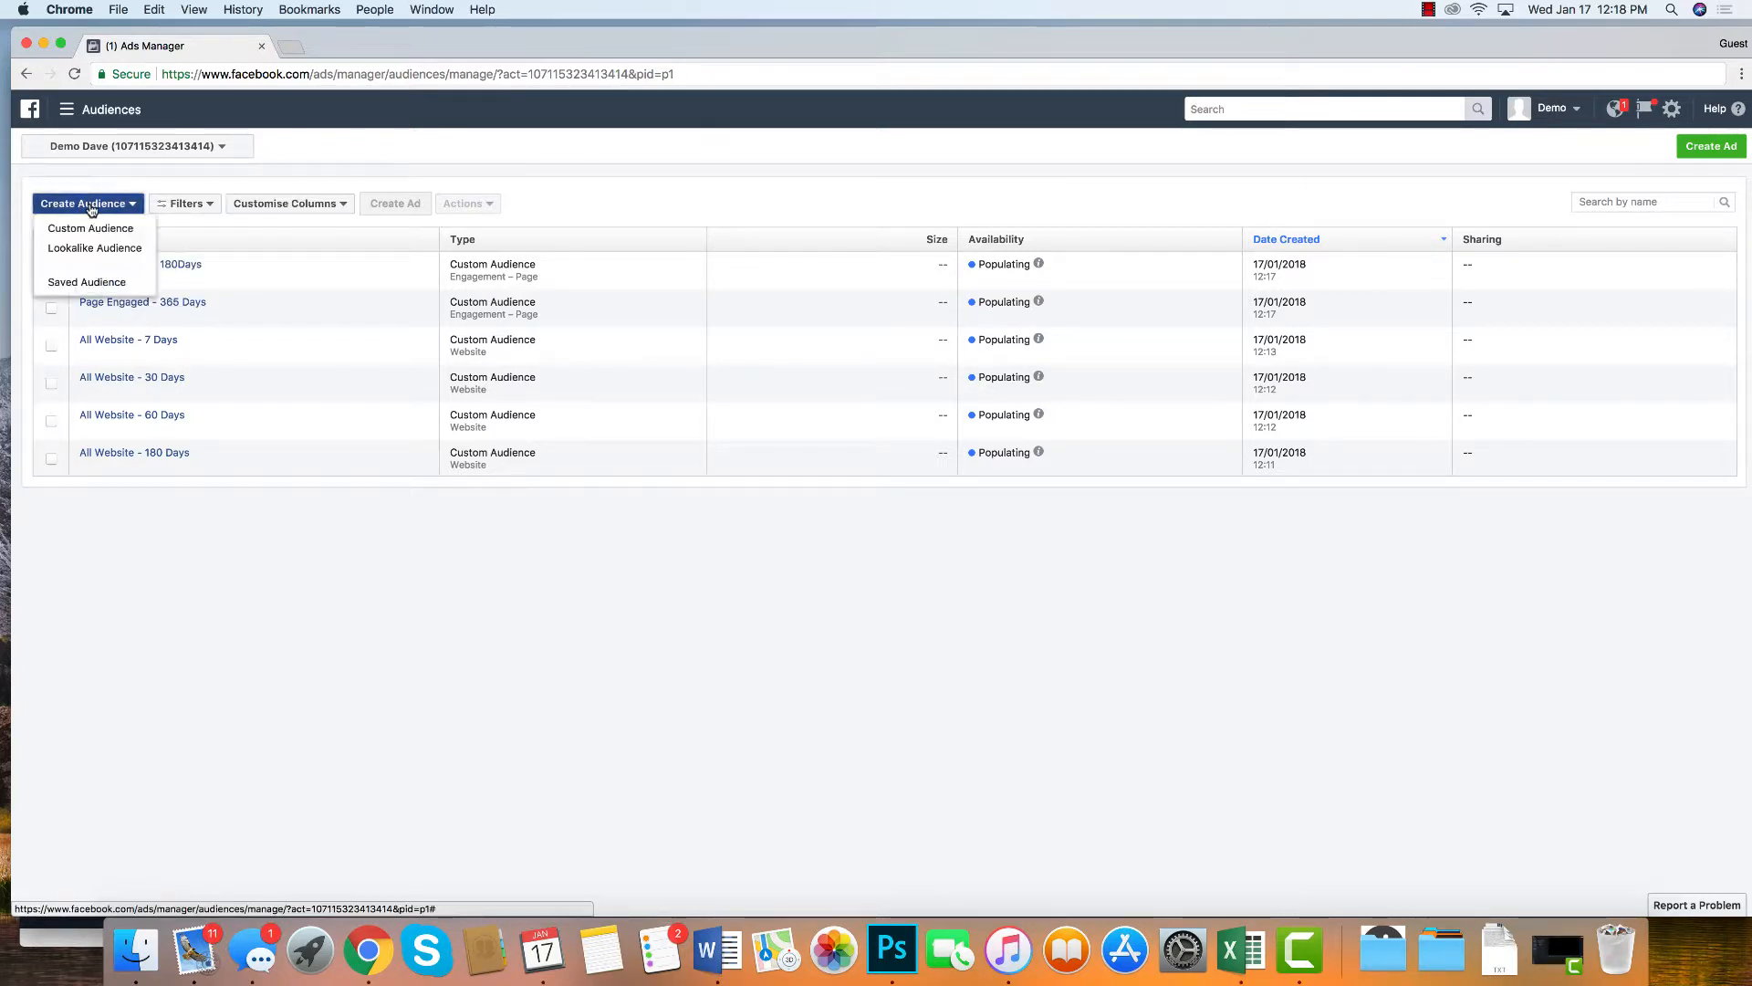
click(83, 226)
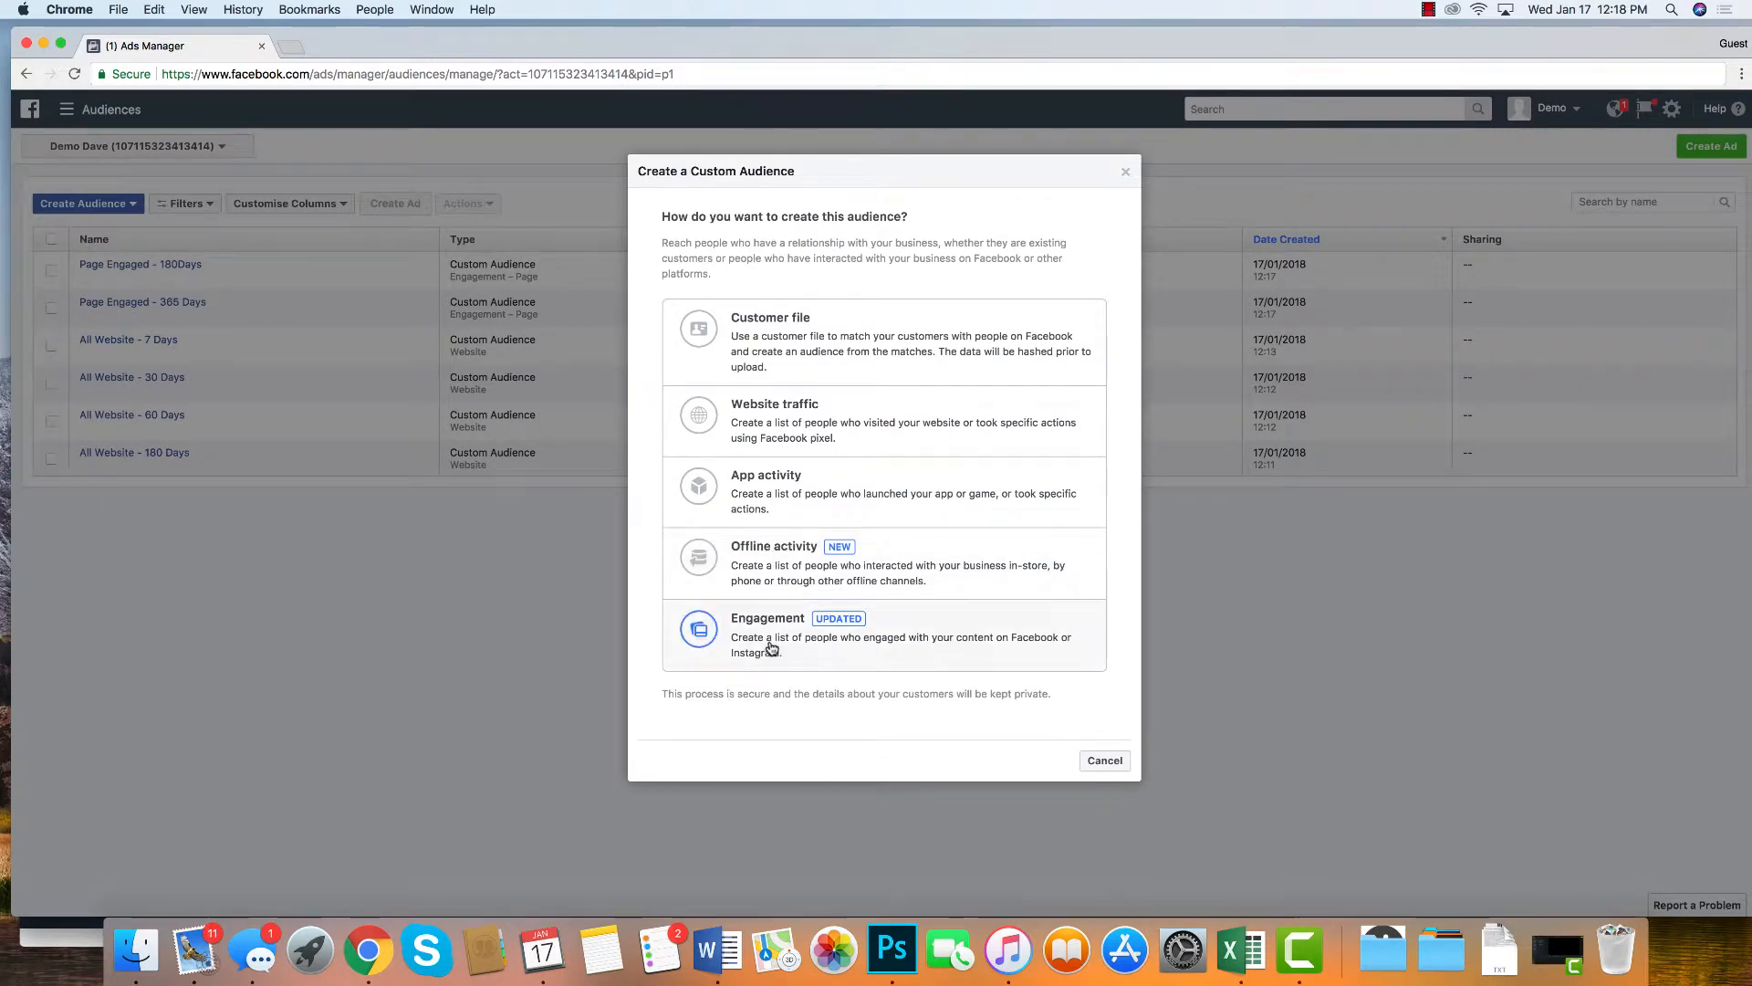
click(876, 639)
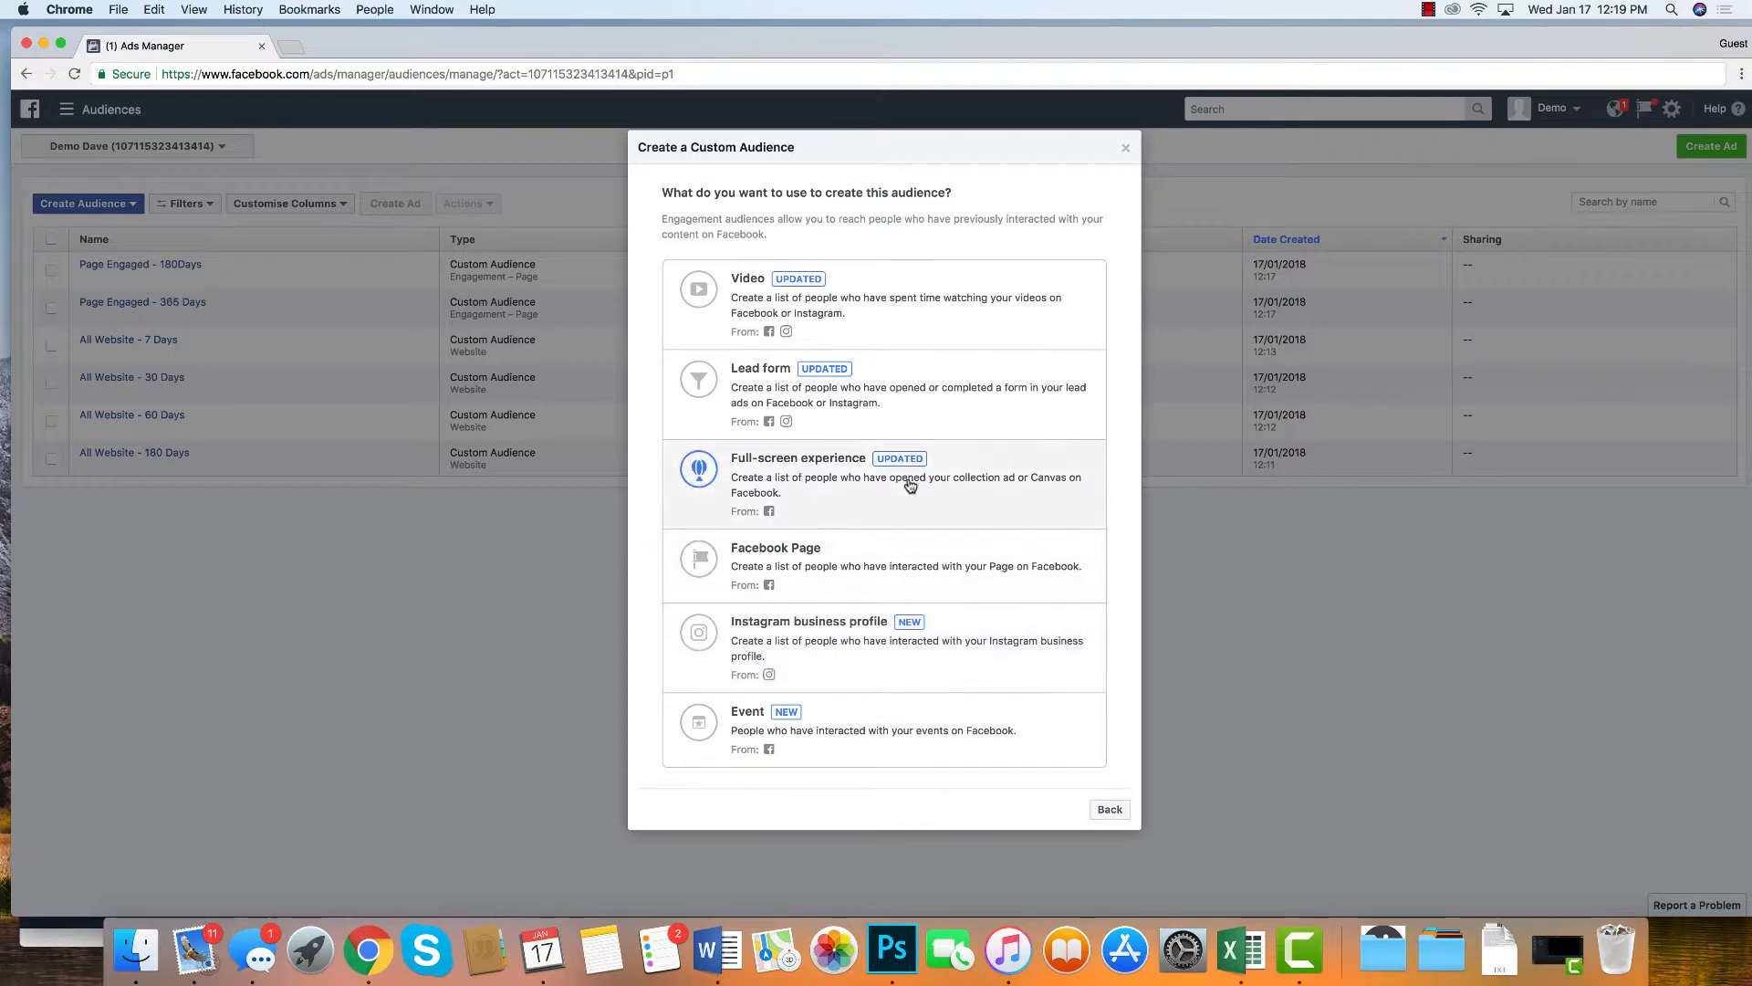
click(794, 575)
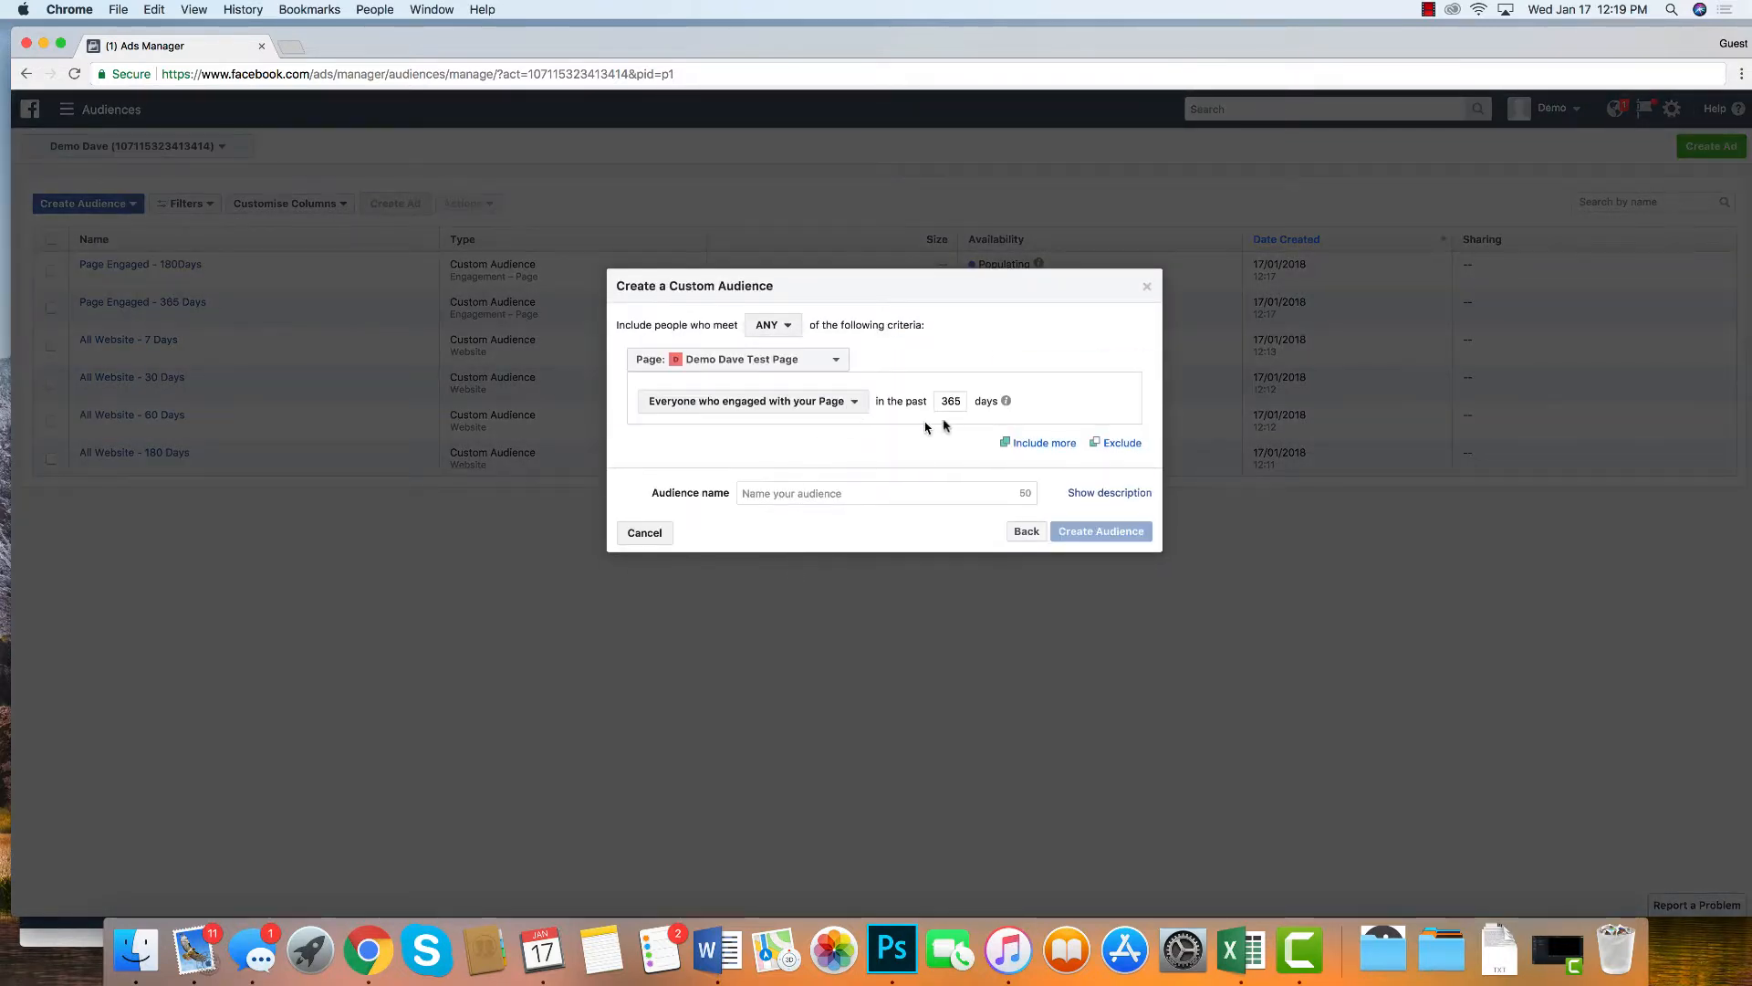
Step: Set the audience to cover everyone who engaged with the Page in the past 30 days
double_click(962, 404)
key(BackSpace)
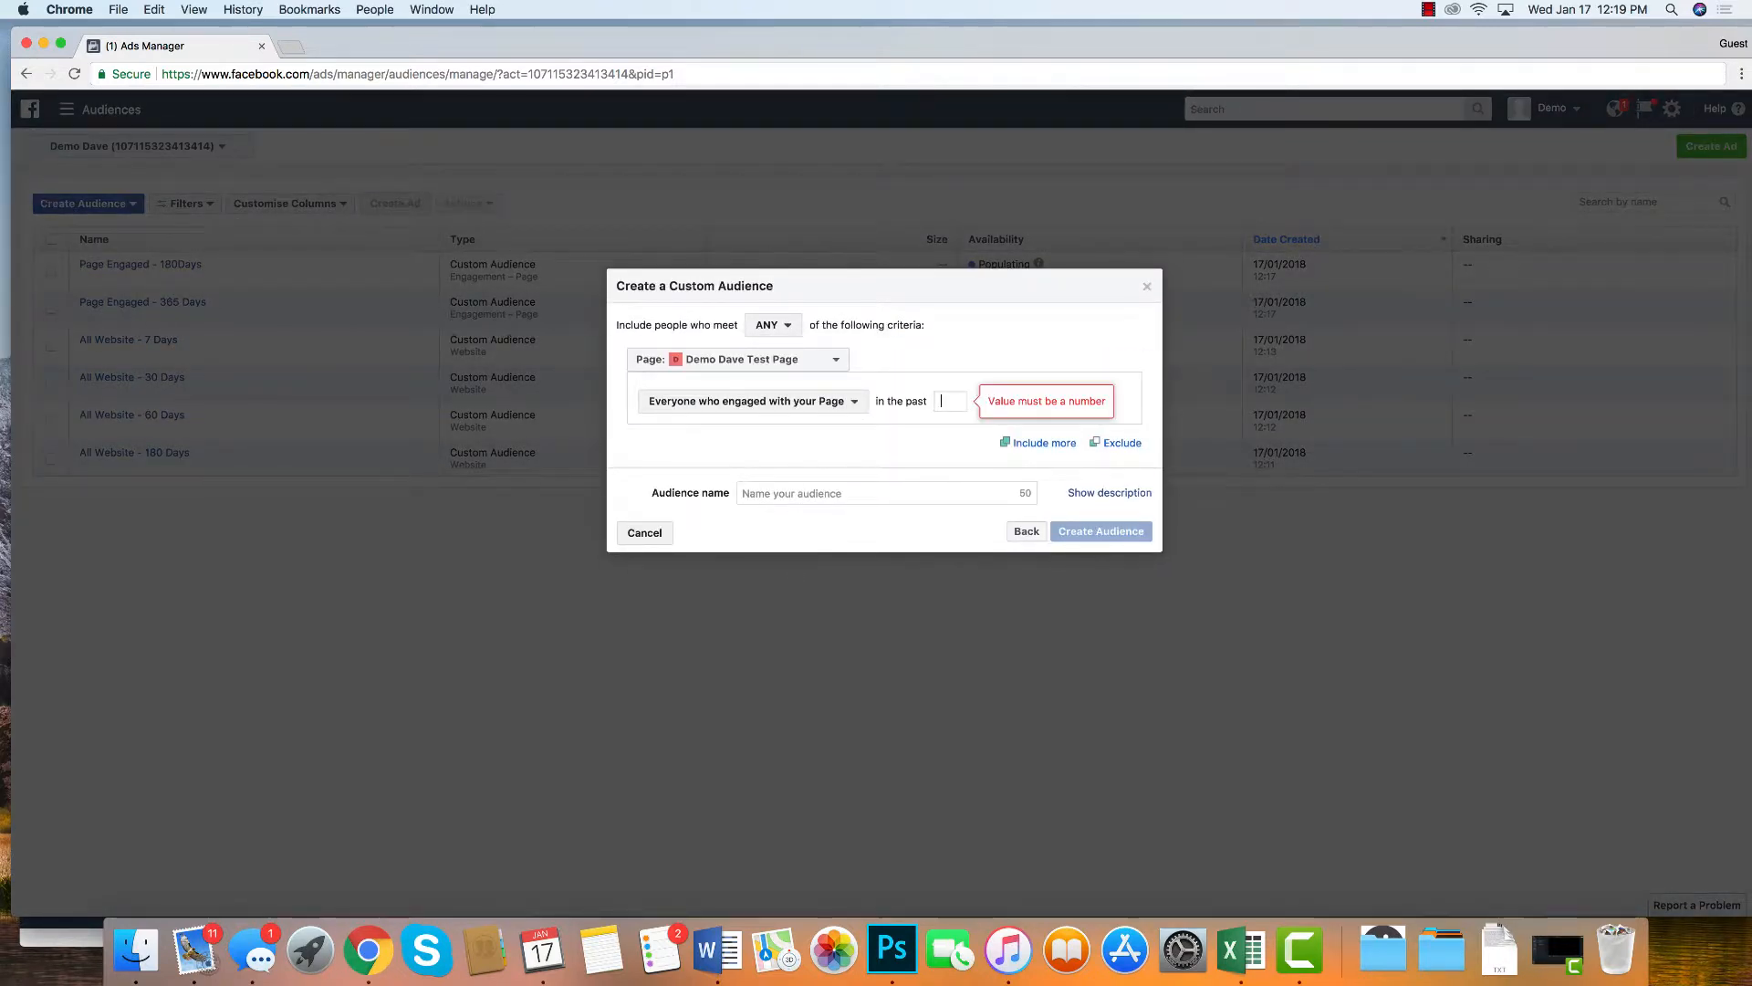
text(30)
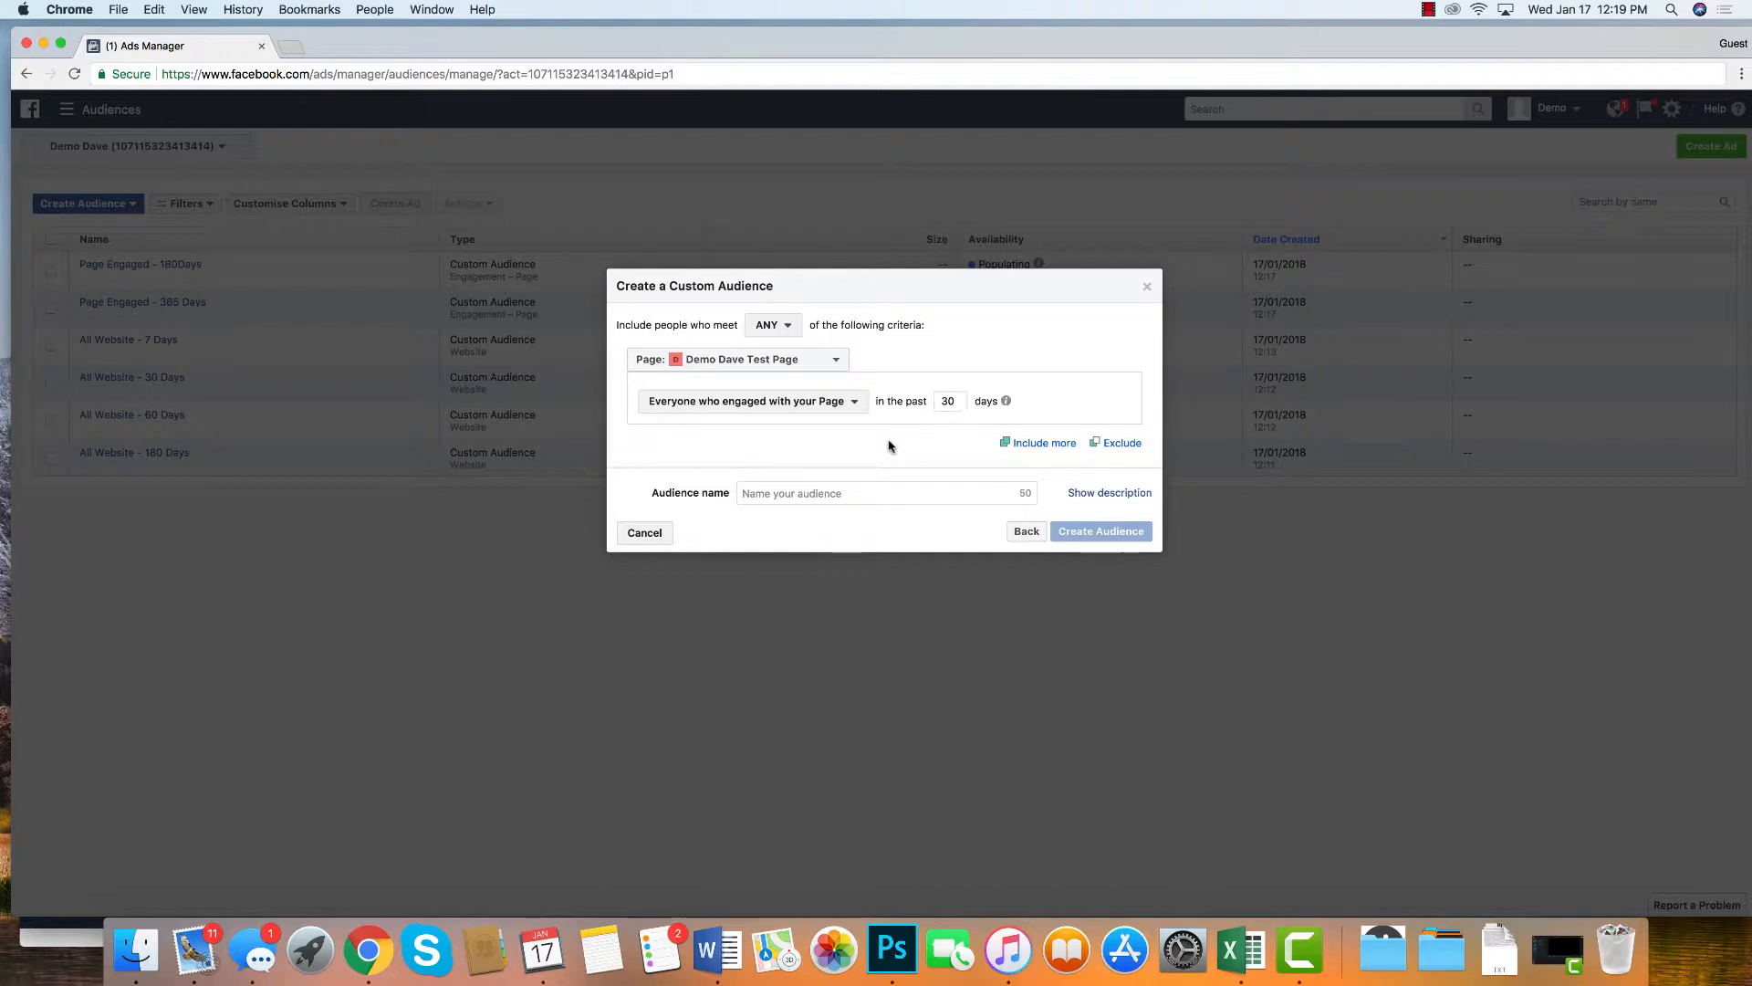
Step: Reuse the copied name, edited to "Page Engaged - 30 Days", and create the audience
click(809, 493)
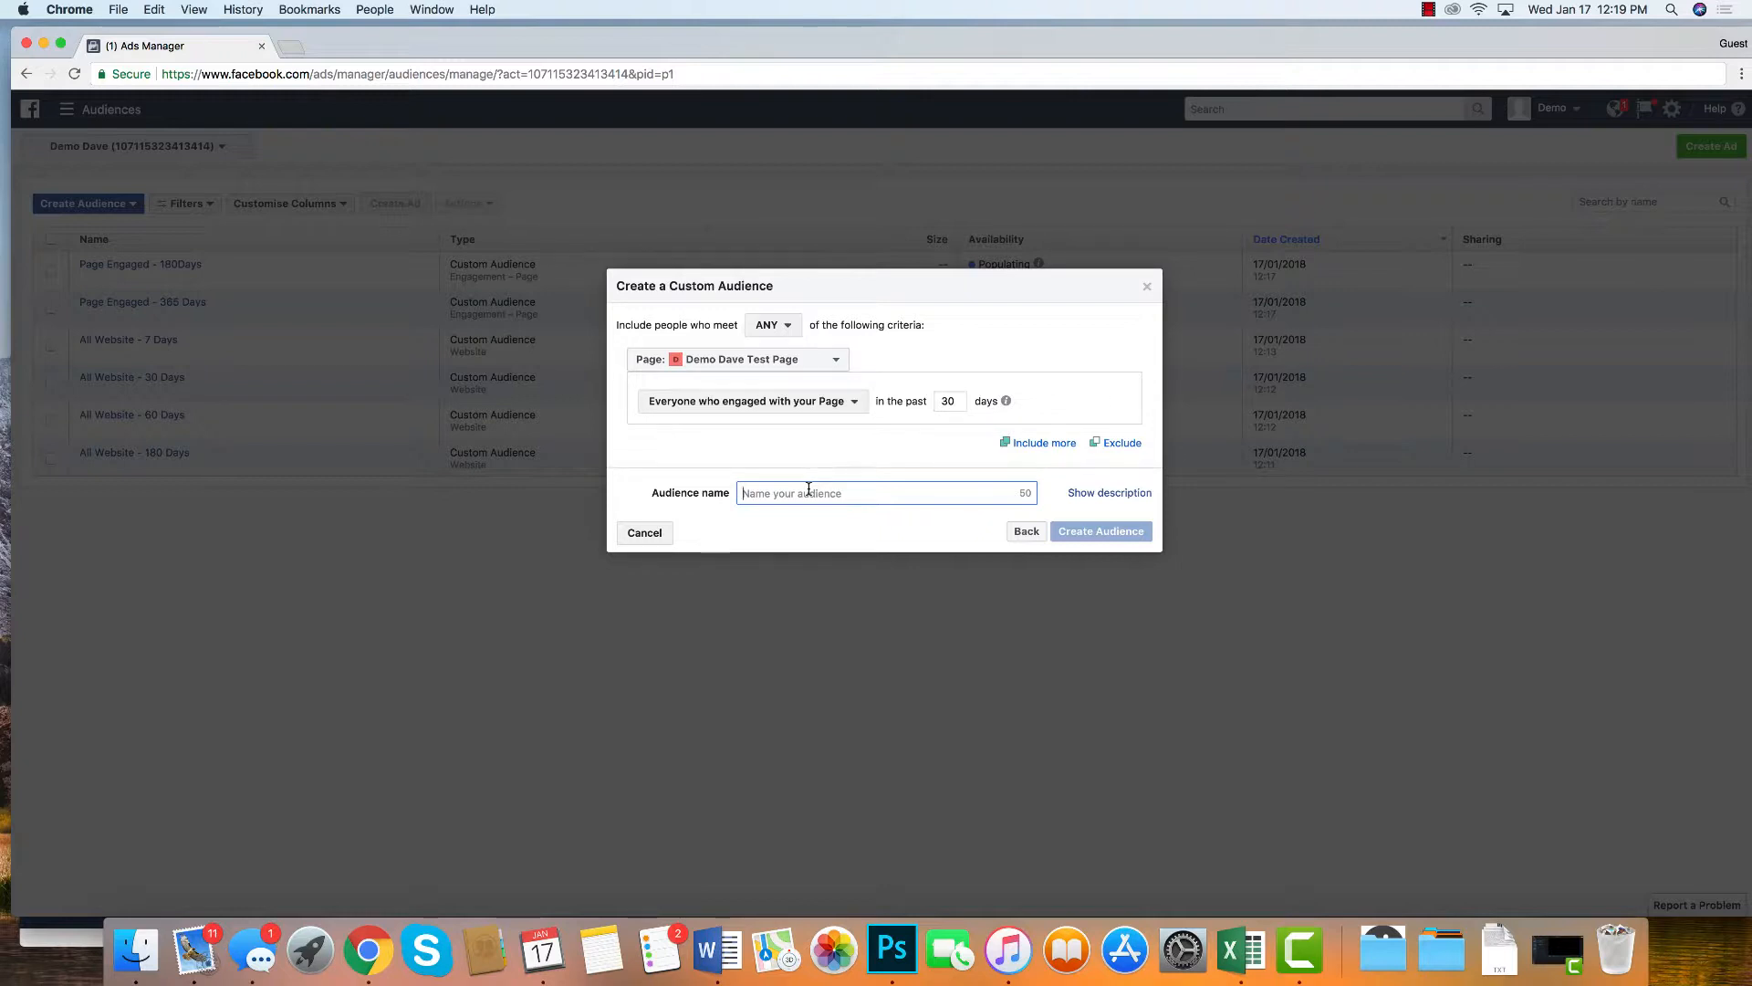
text(Page Engaged - 365 Days)
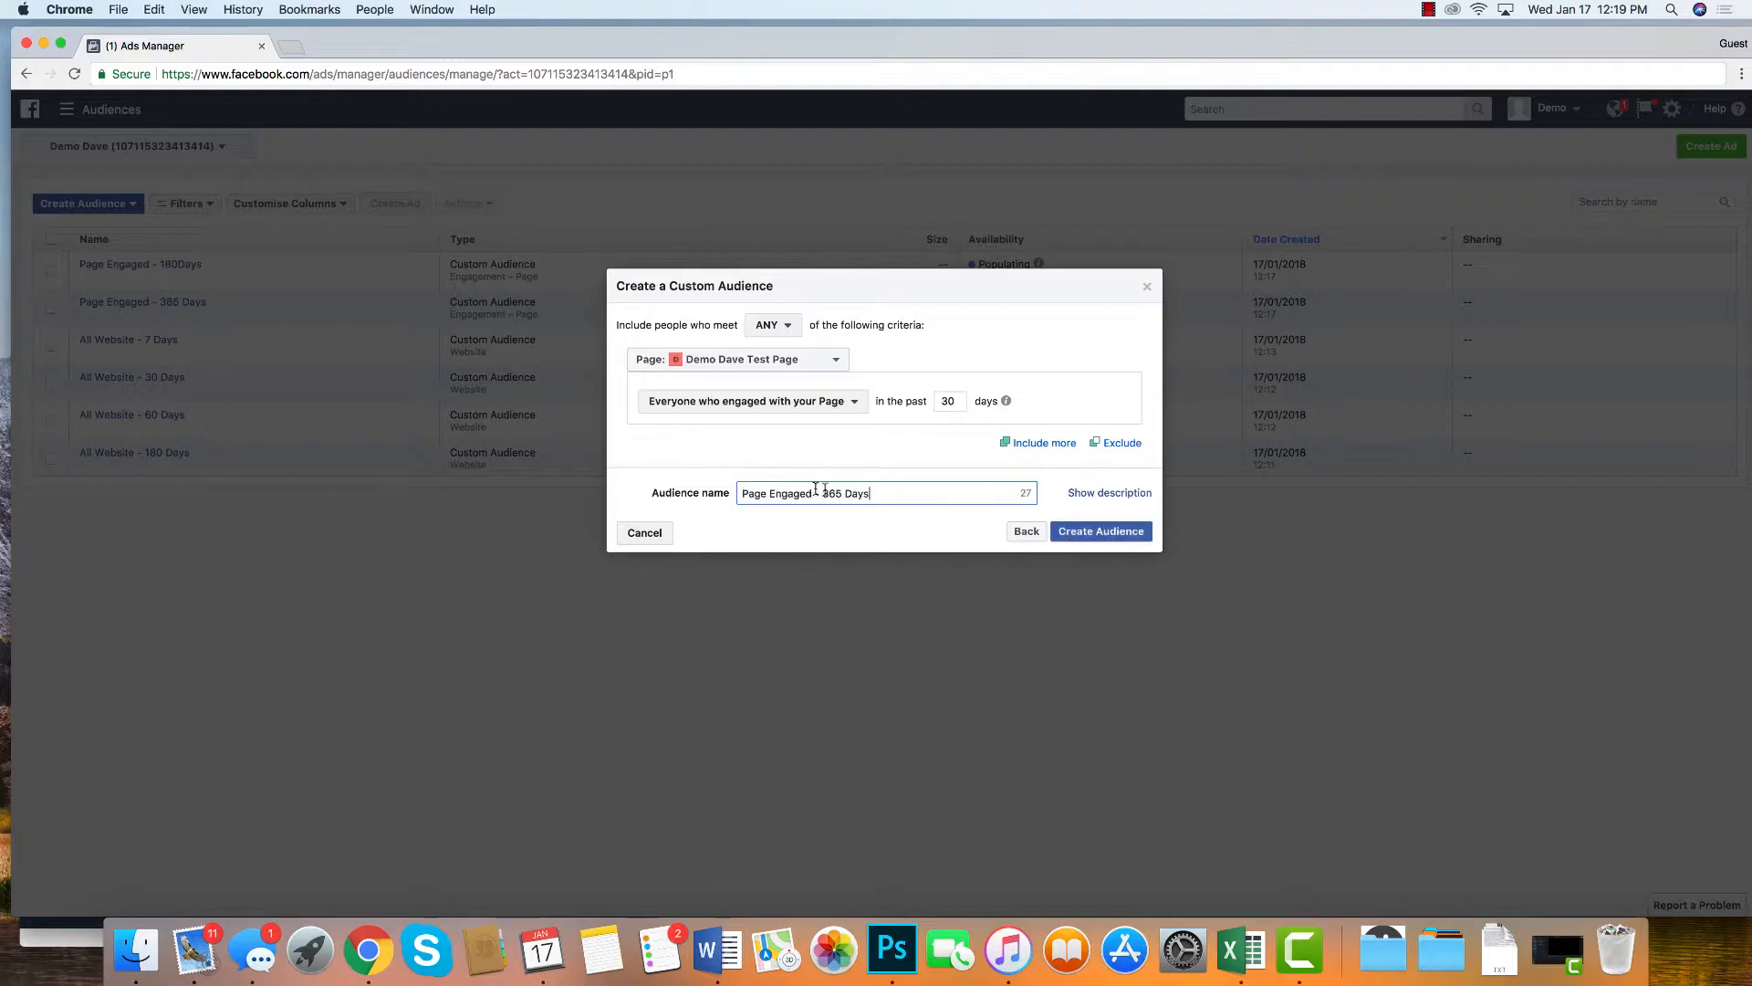
drag(843, 493, 820, 493)
key(BackSpace)
text(30)
click(1075, 528)
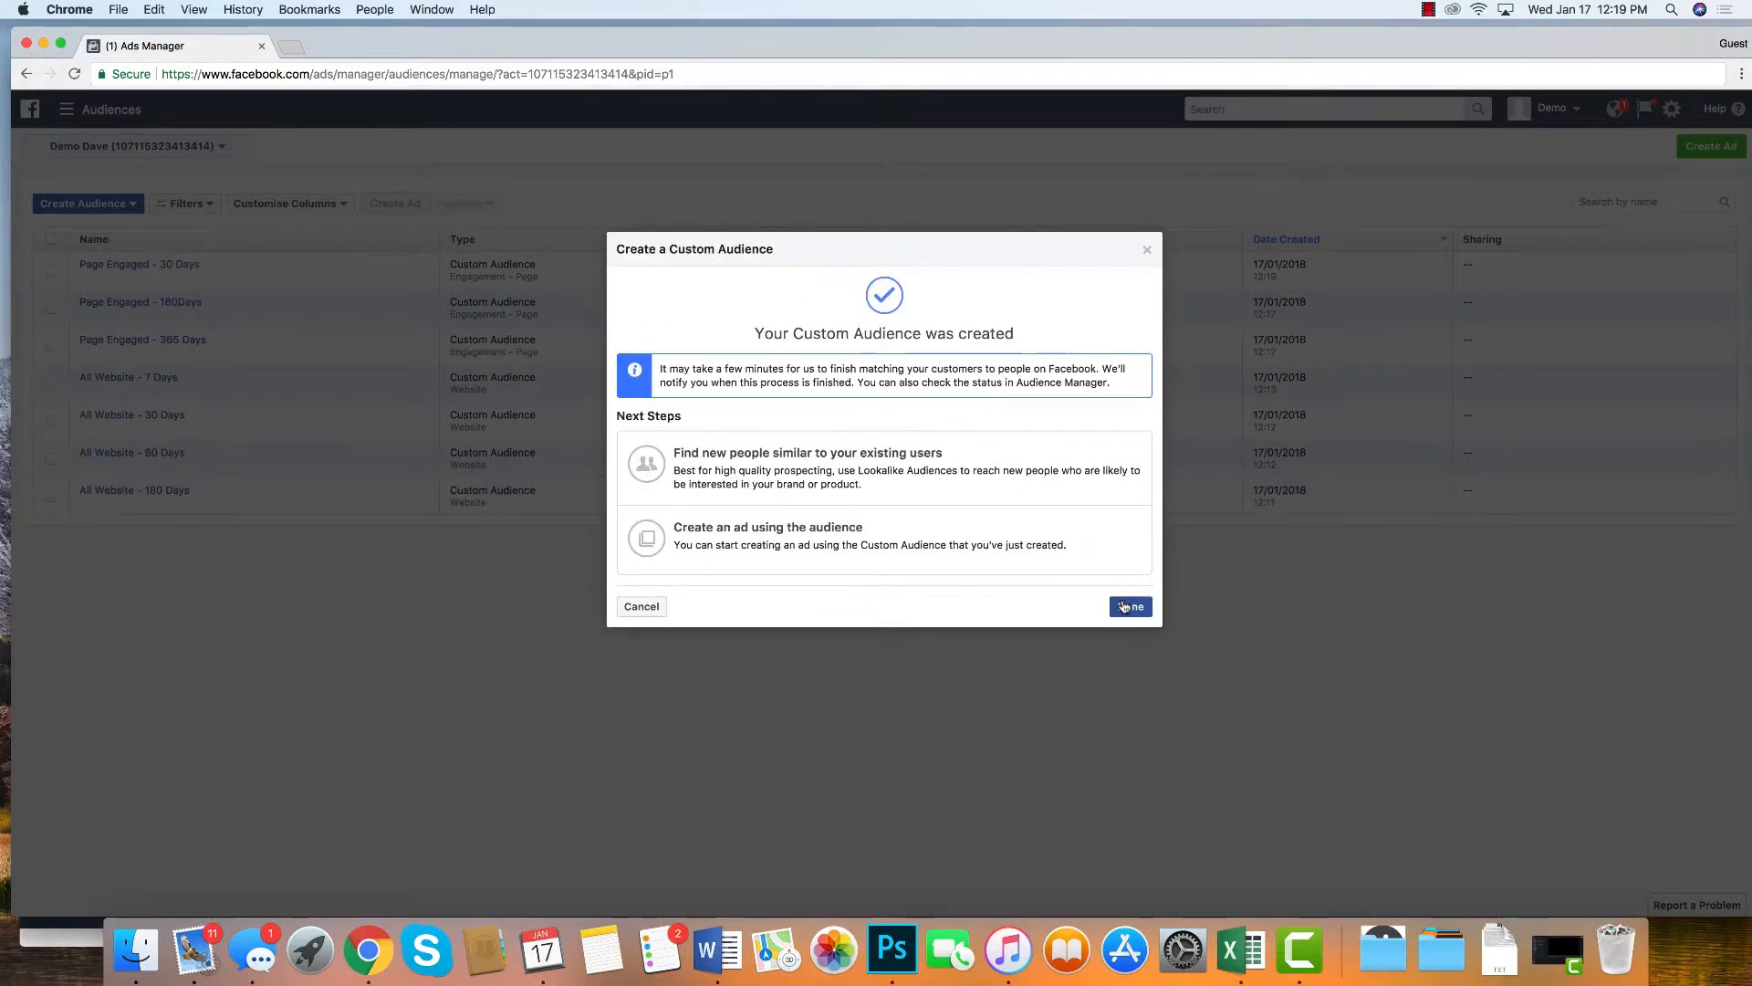
click(1129, 606)
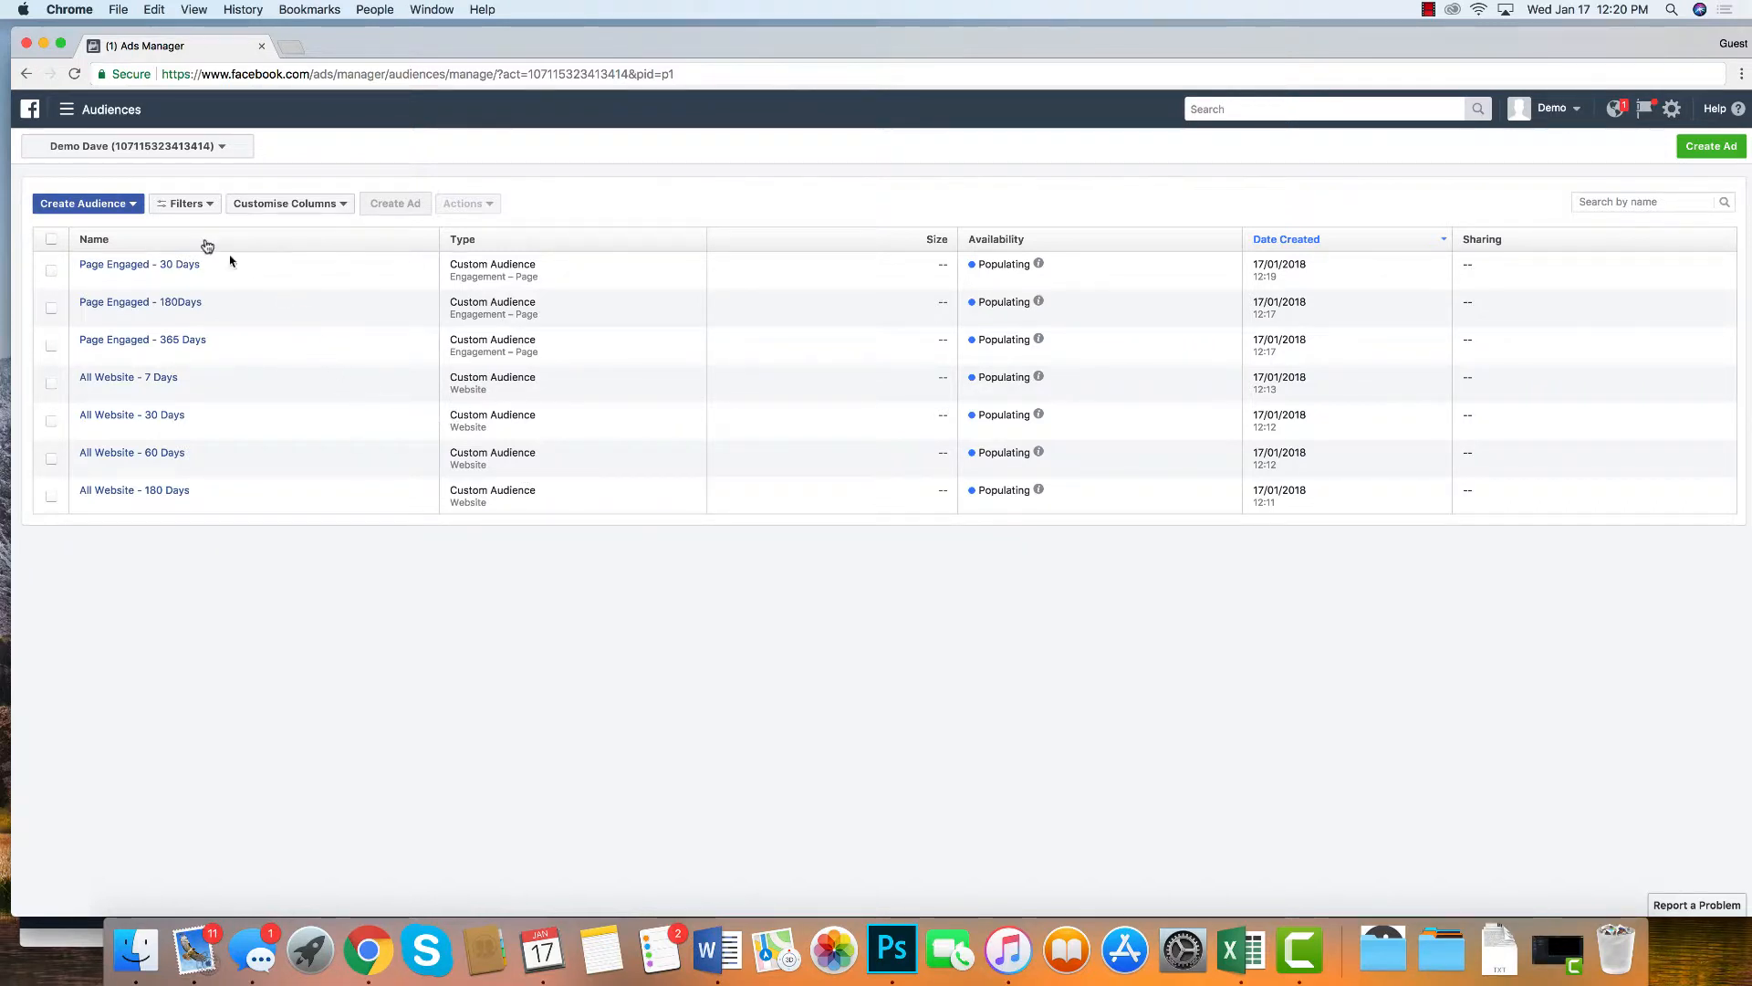
click(75, 81)
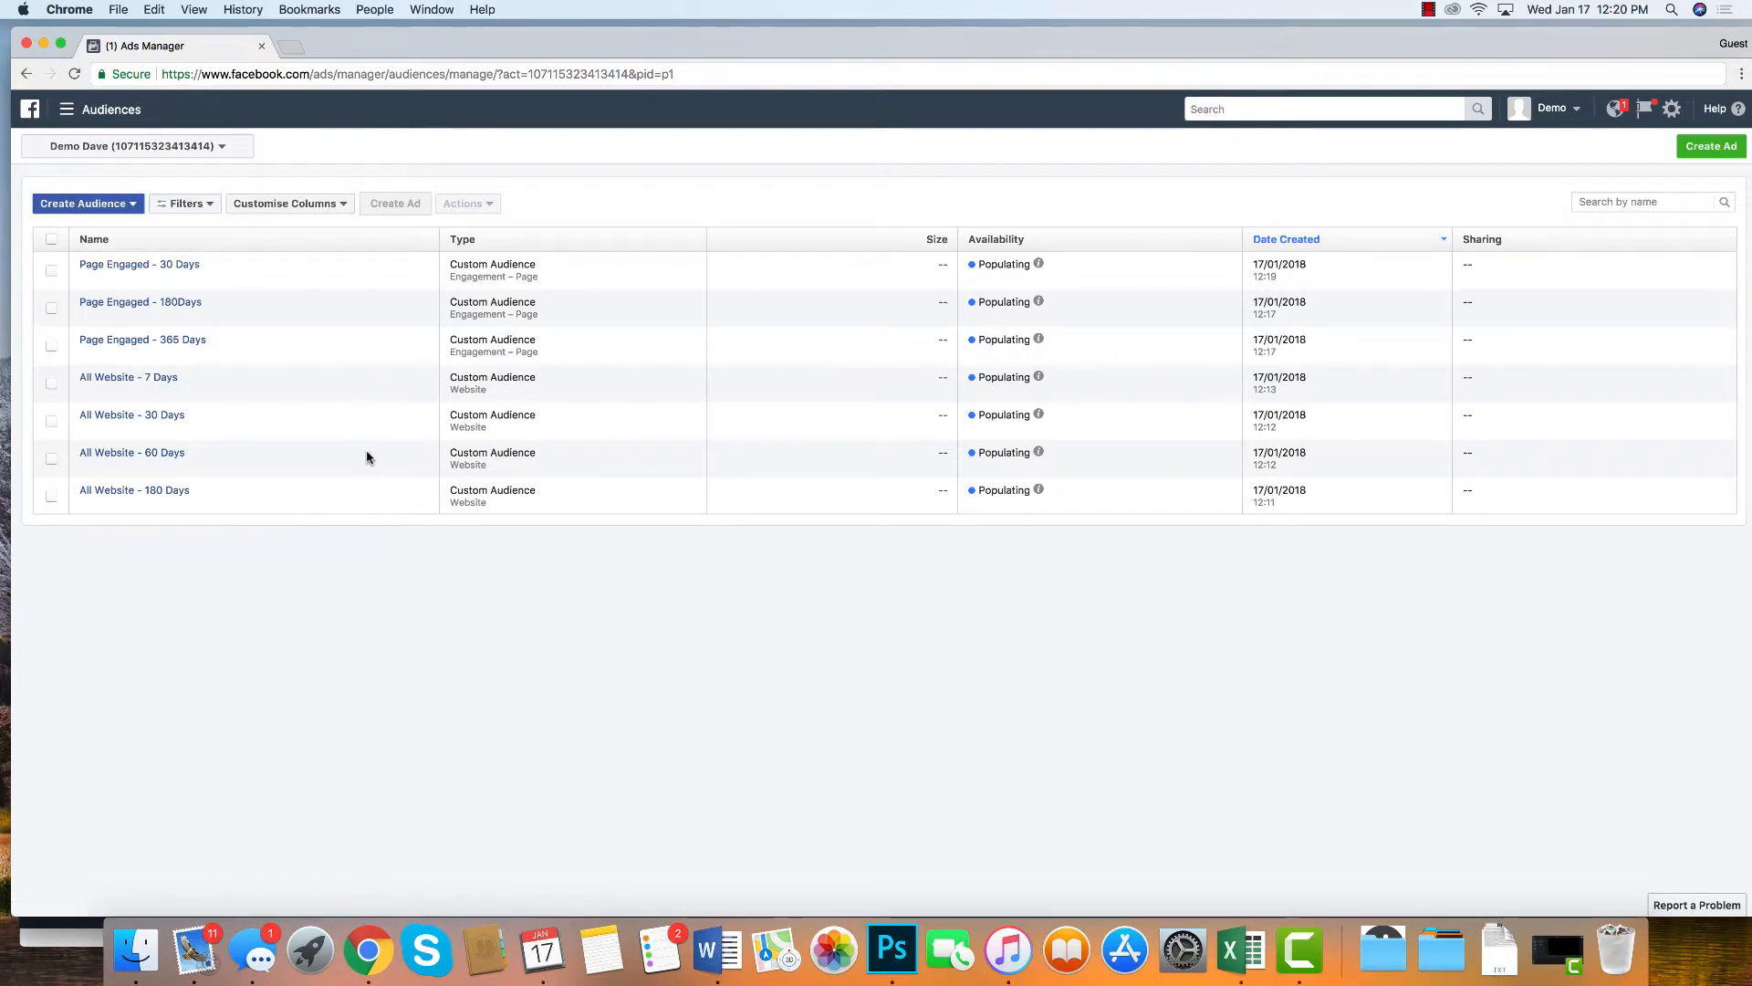
click(63, 115)
click(283, 698)
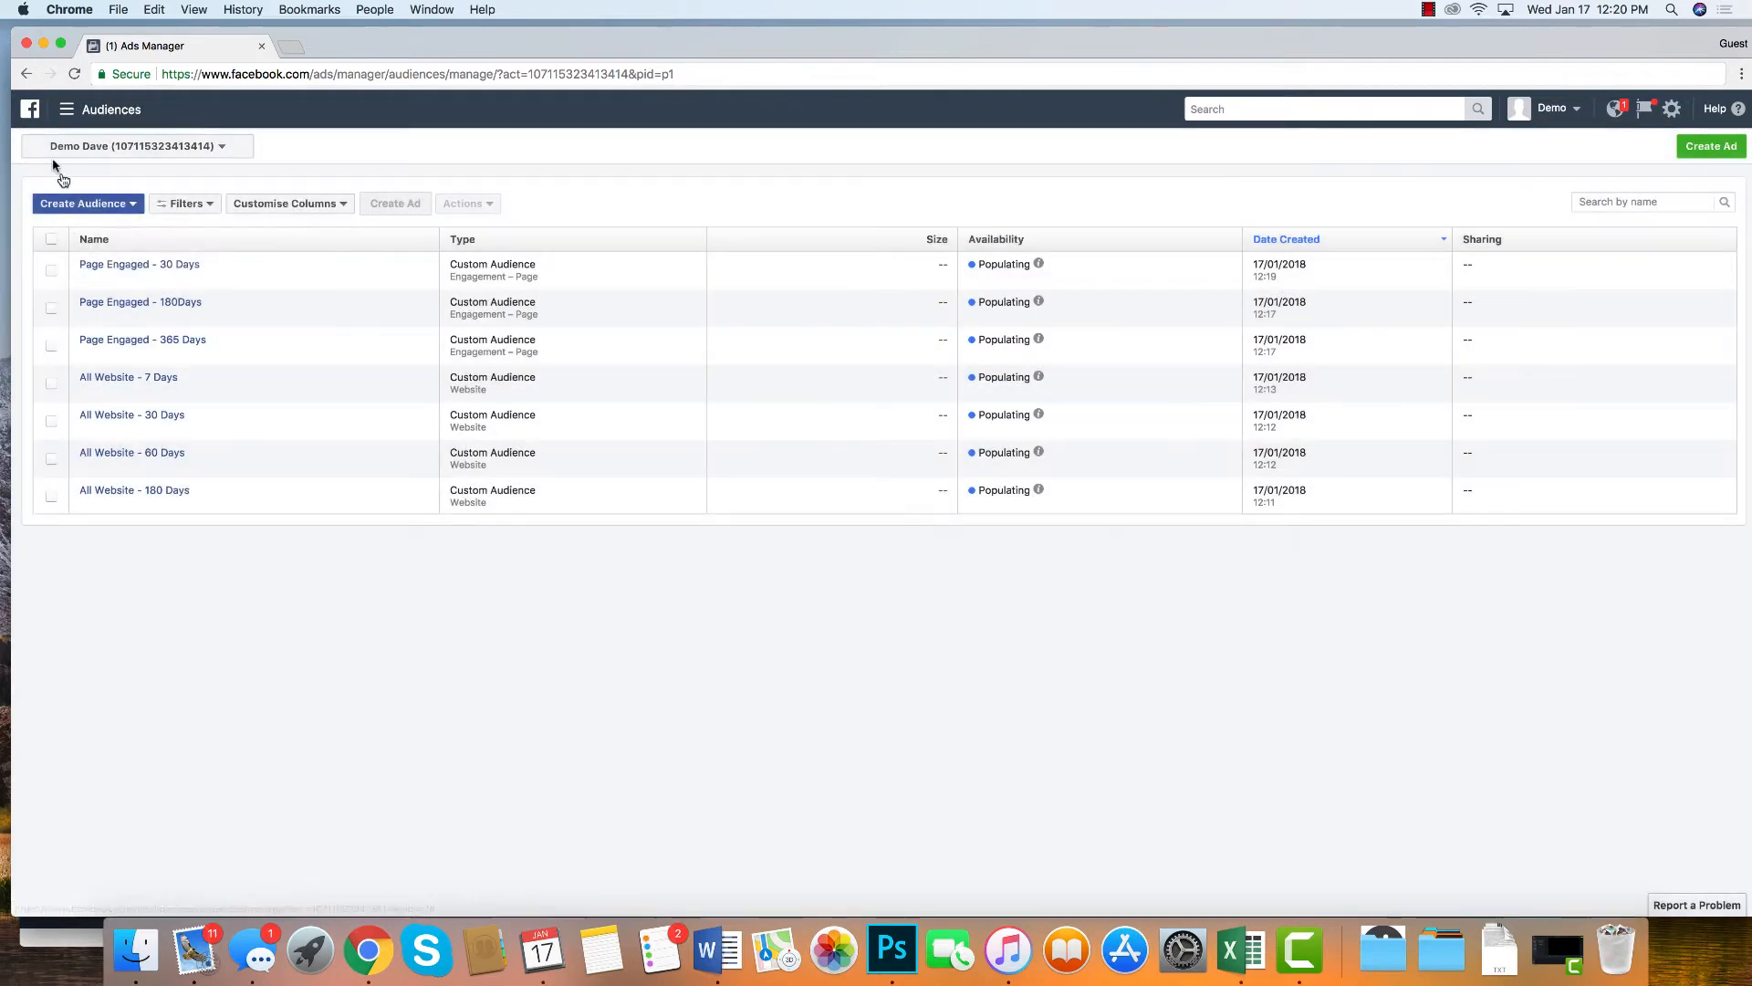
Step: Open ad creation from the Facebook home page, close it, and start a new ad from the ad account's campaigns overview
click(28, 109)
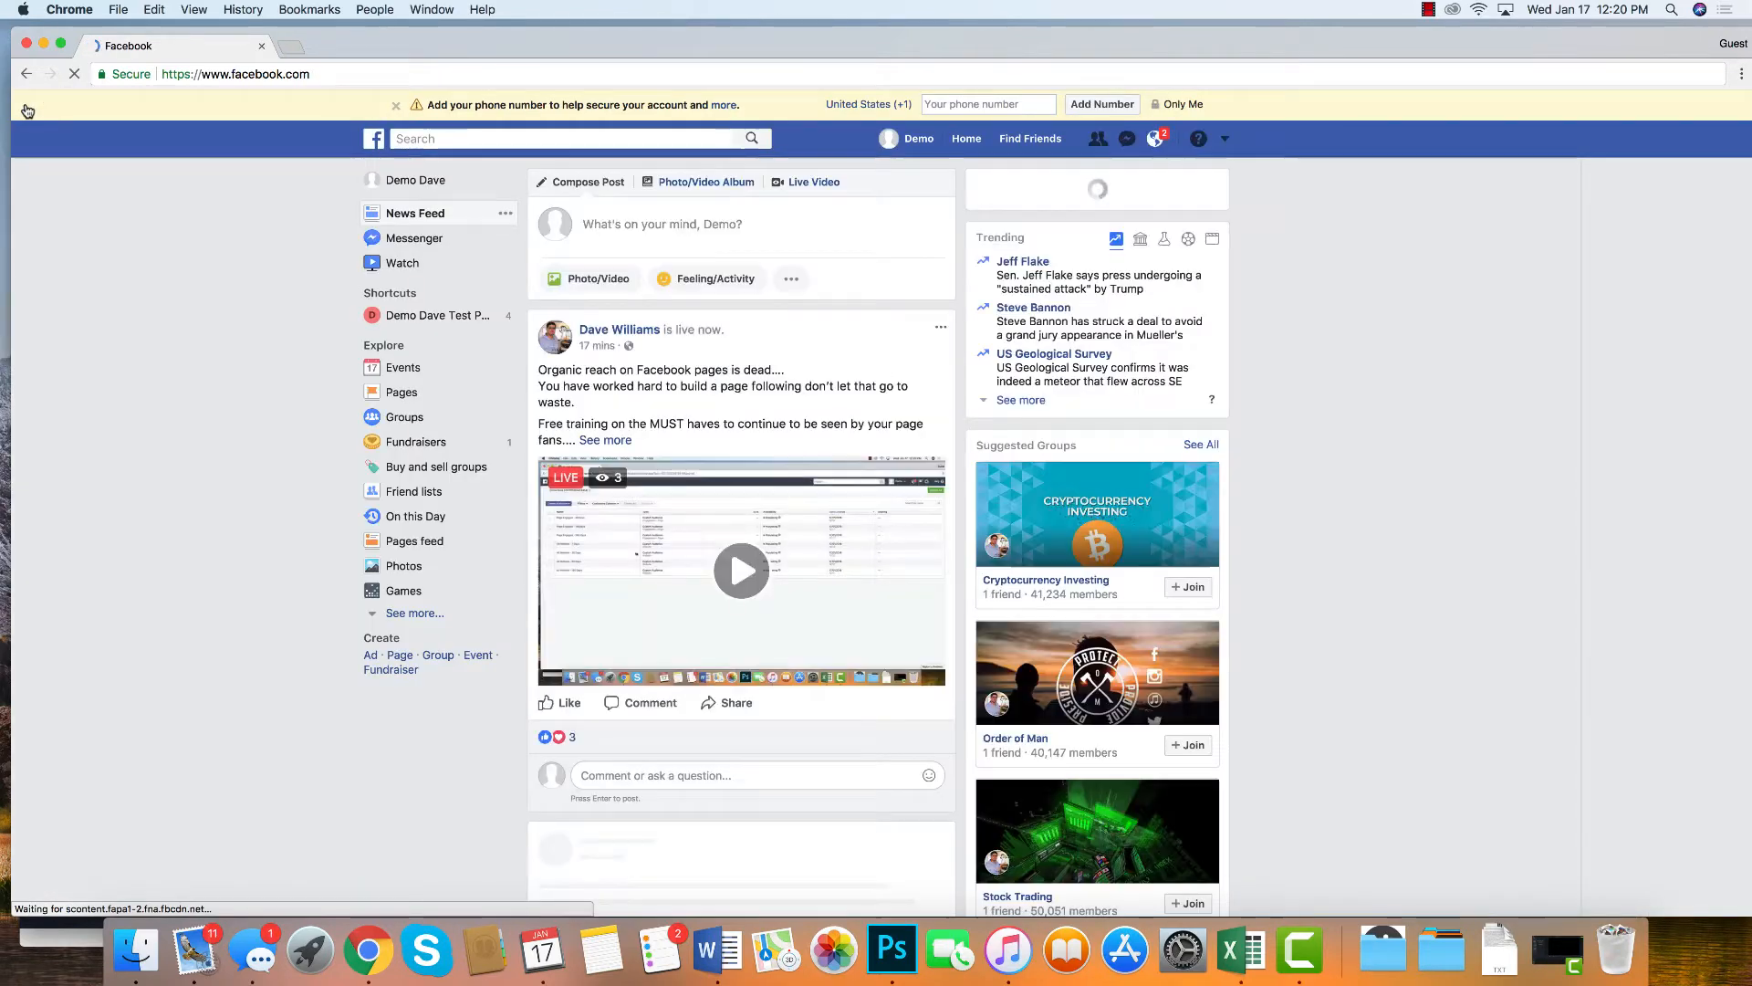
scroll(216, 600, down, 3)
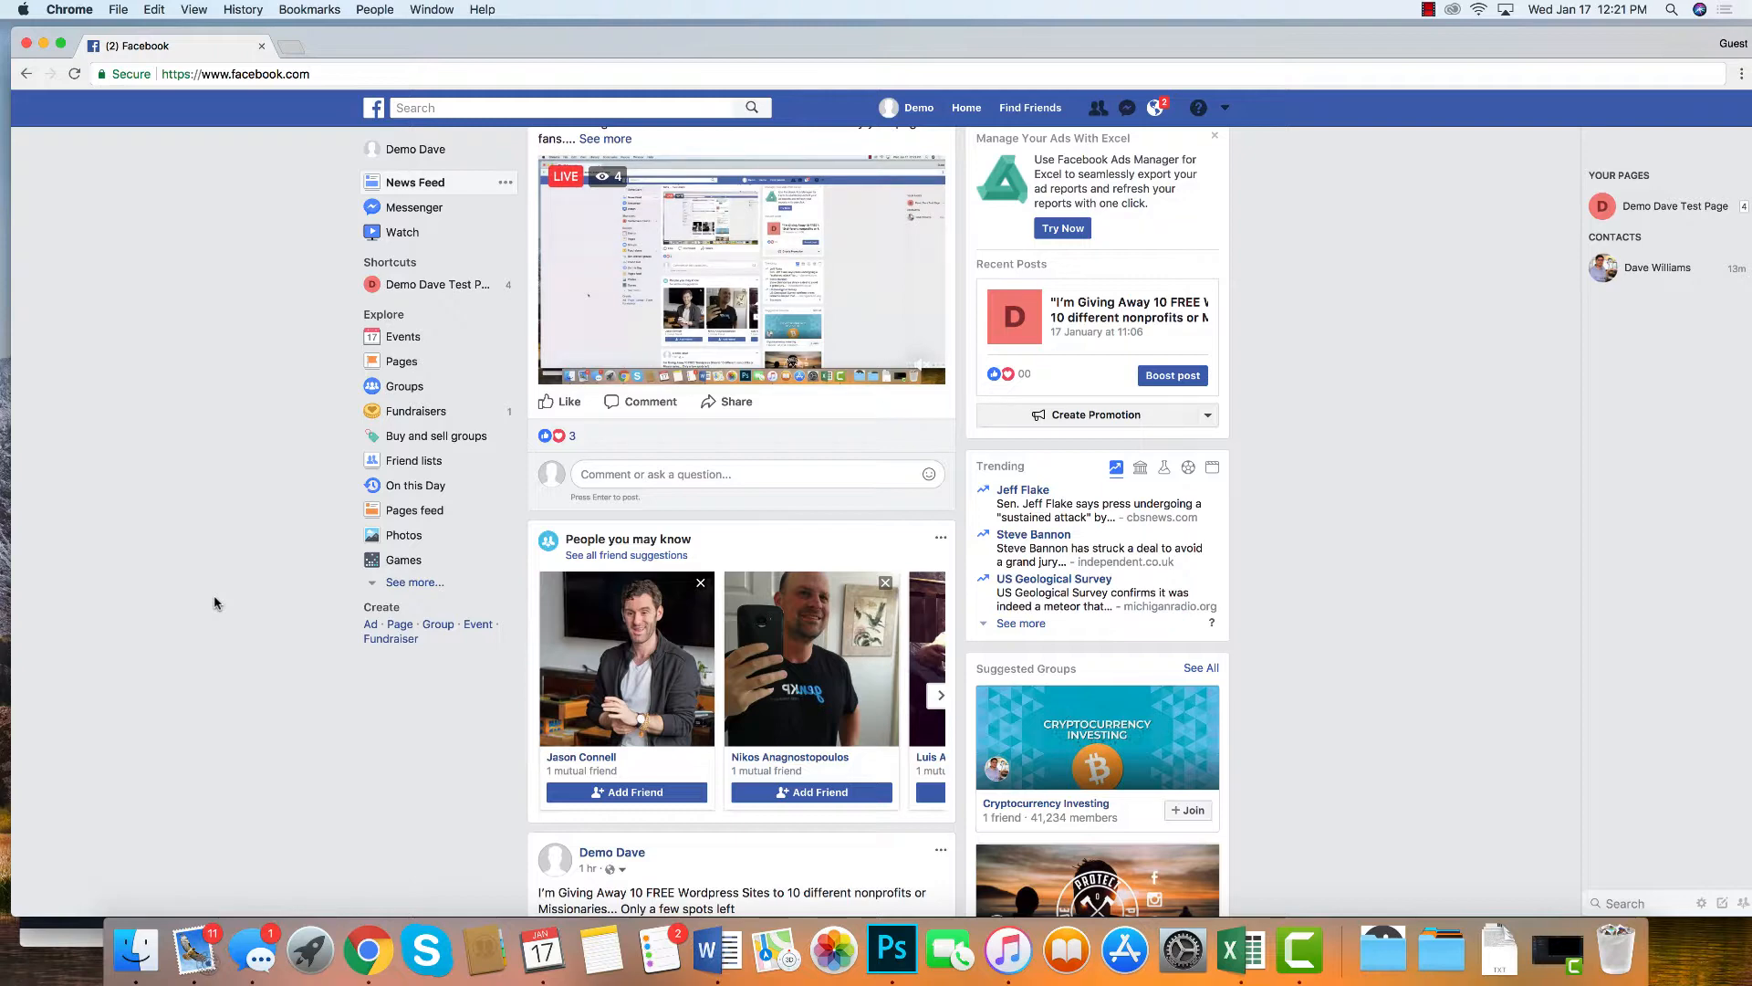
click(370, 628)
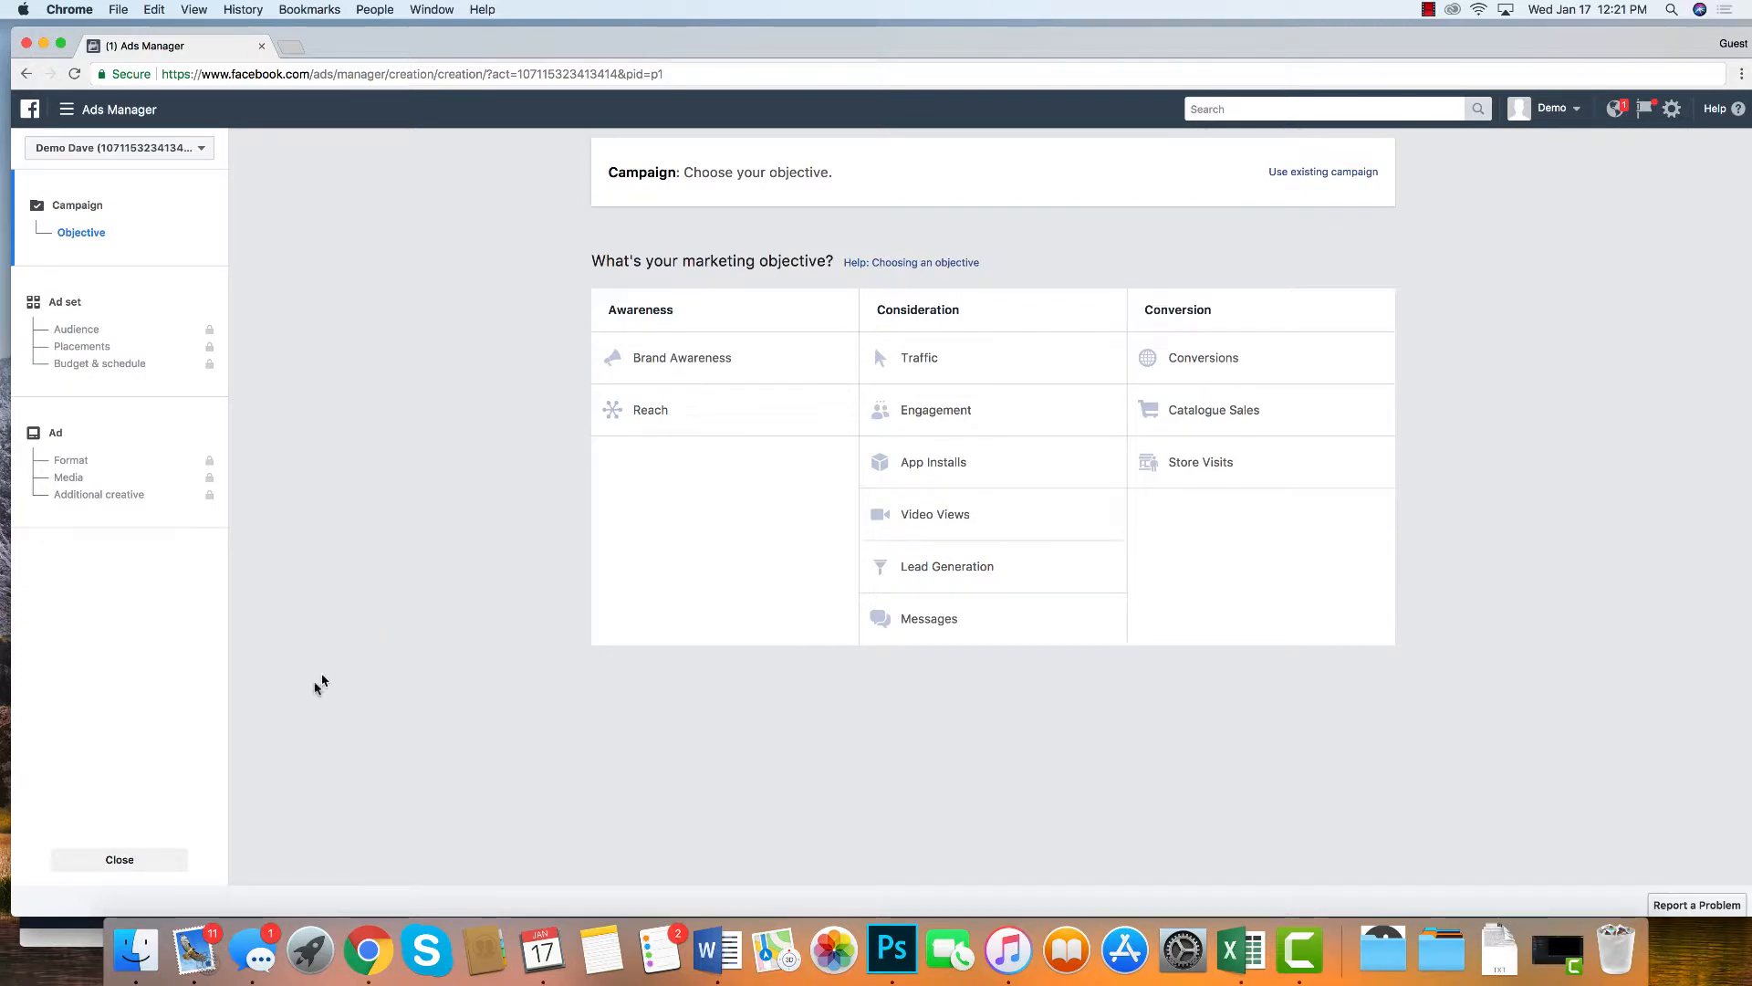
click(121, 860)
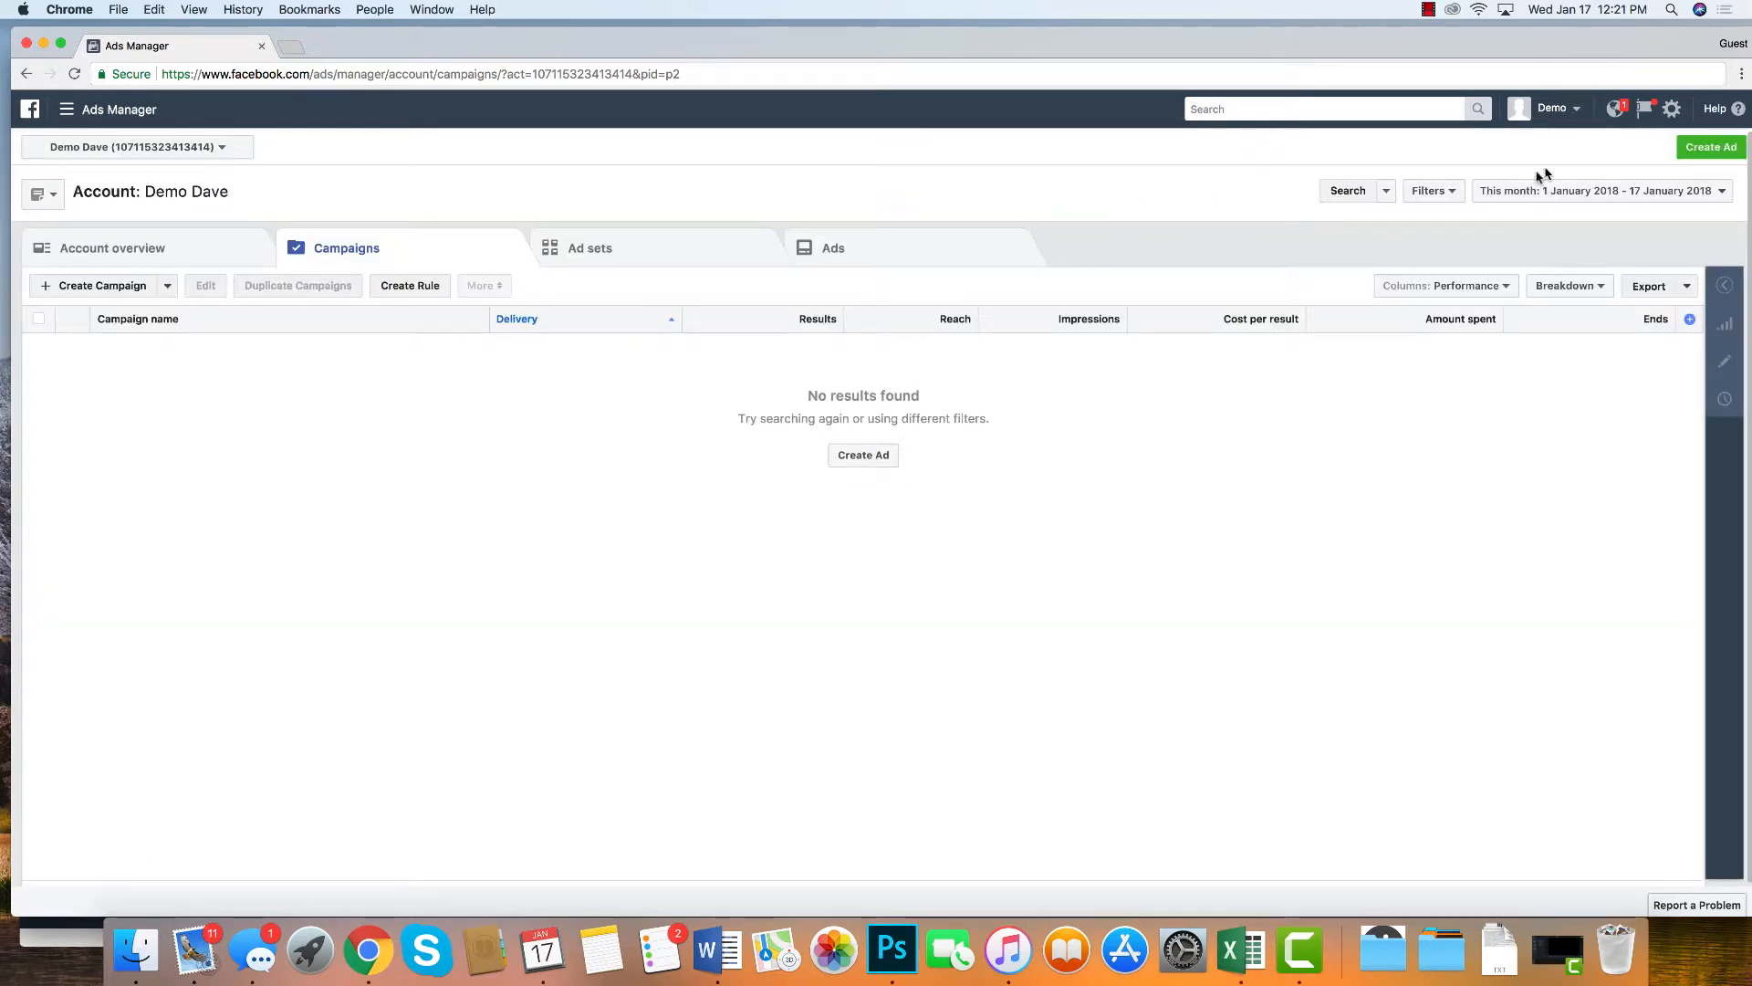
click(1689, 149)
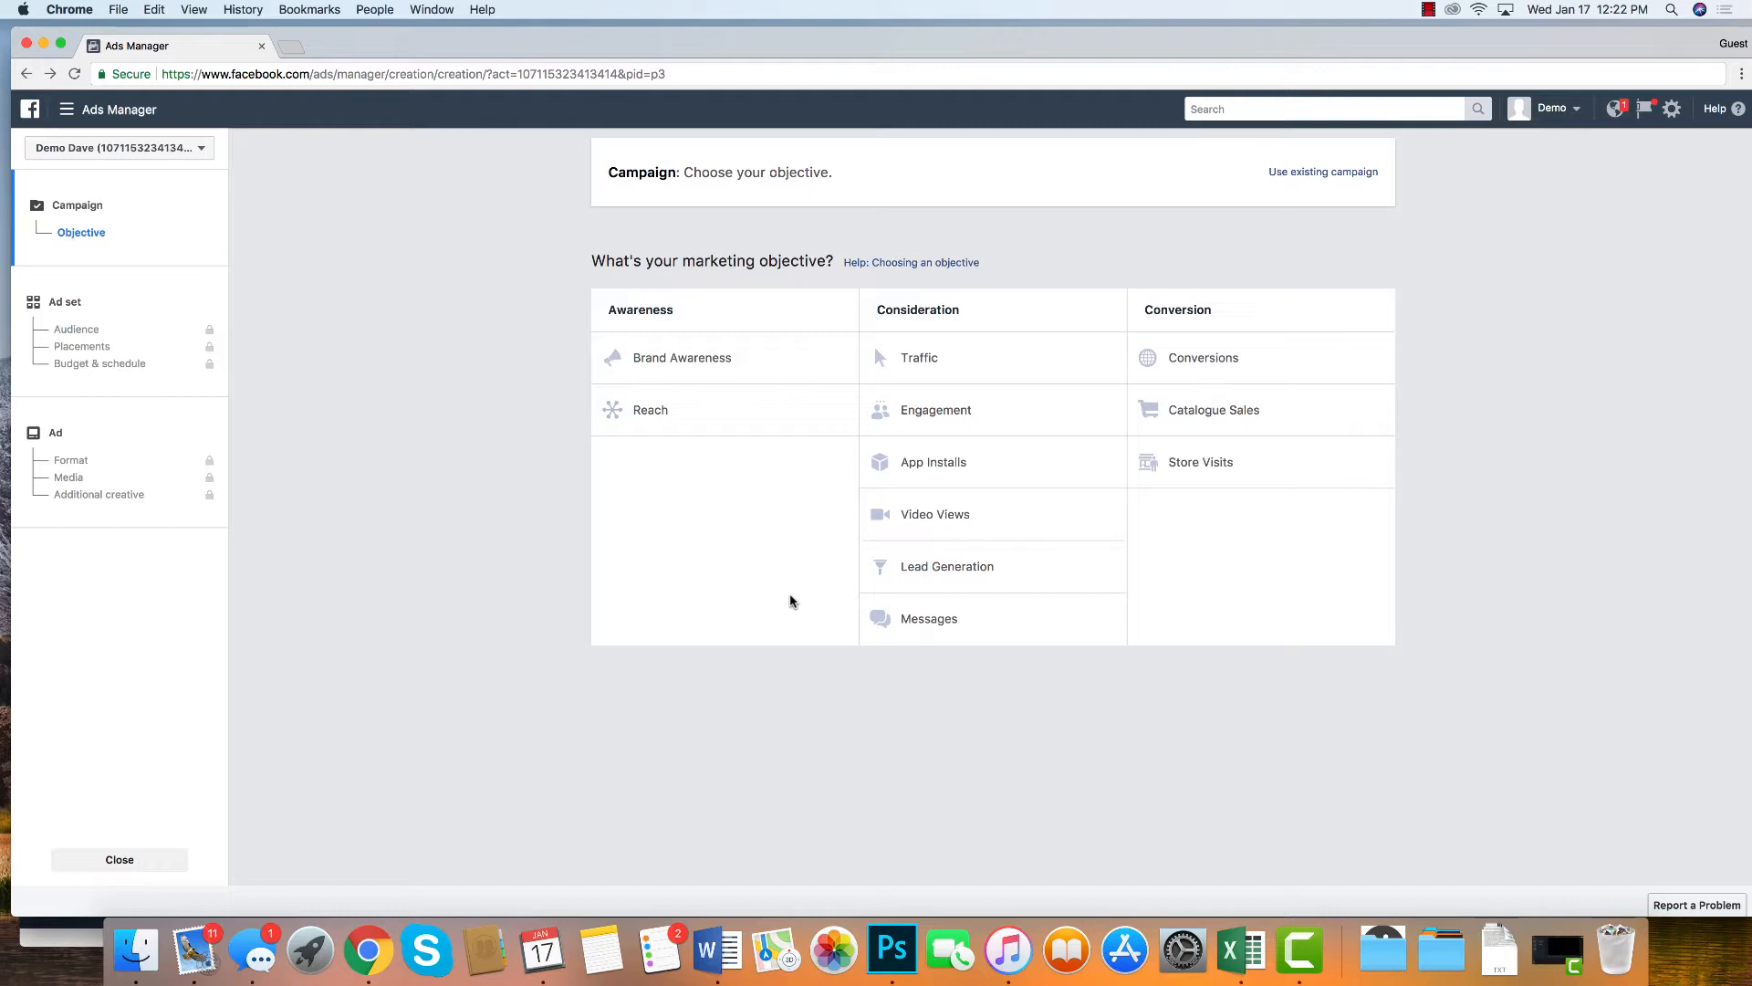
Step: Choose Engagement as the campaign objective, add "- Demo" to the campaign name and continue to the ad set
click(982, 420)
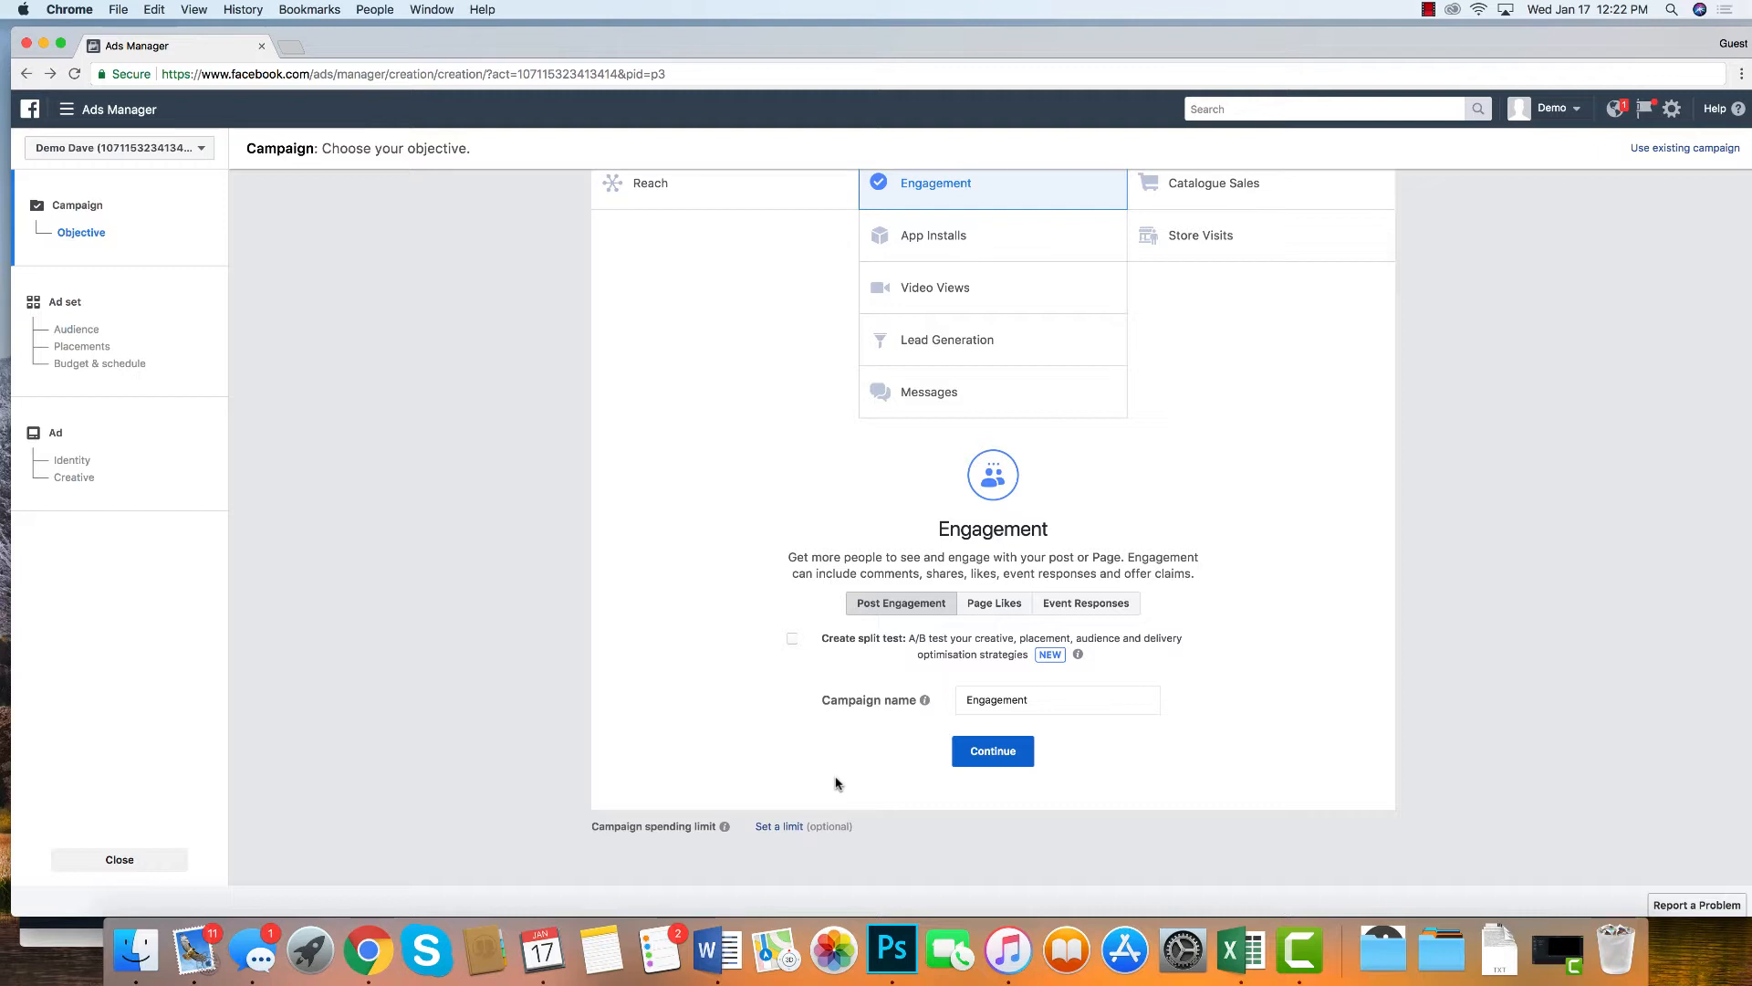
click(1041, 698)
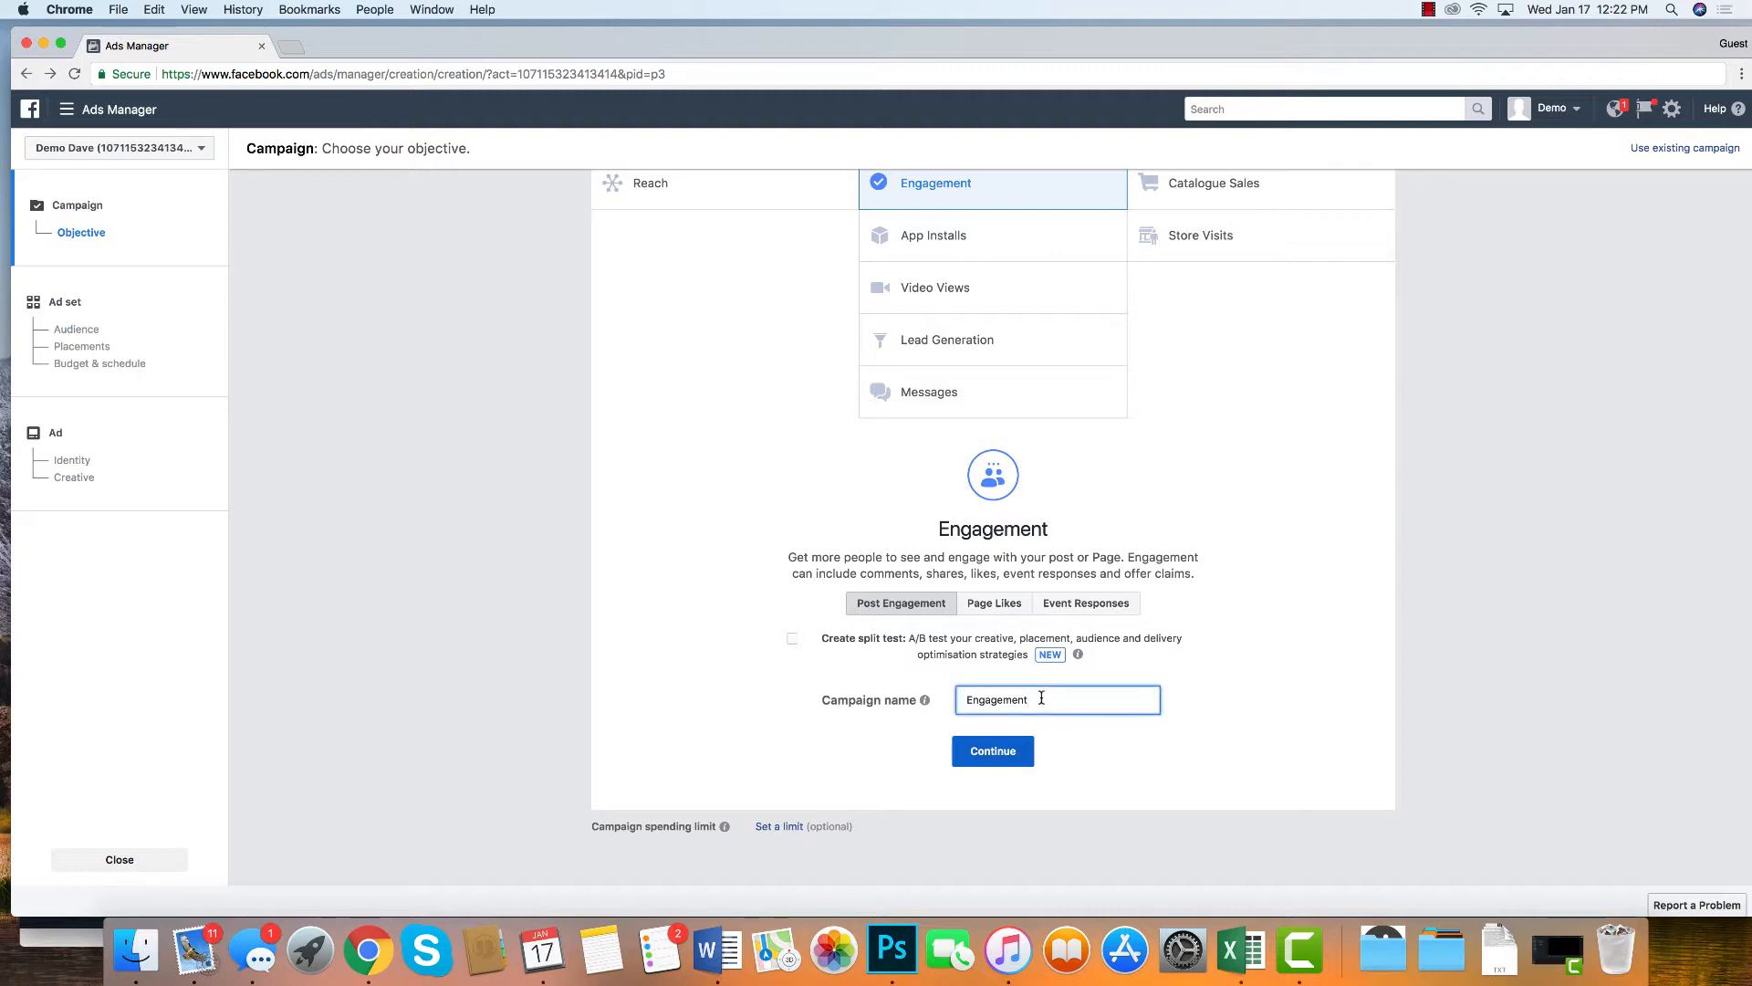
text(- Demo)
click(977, 750)
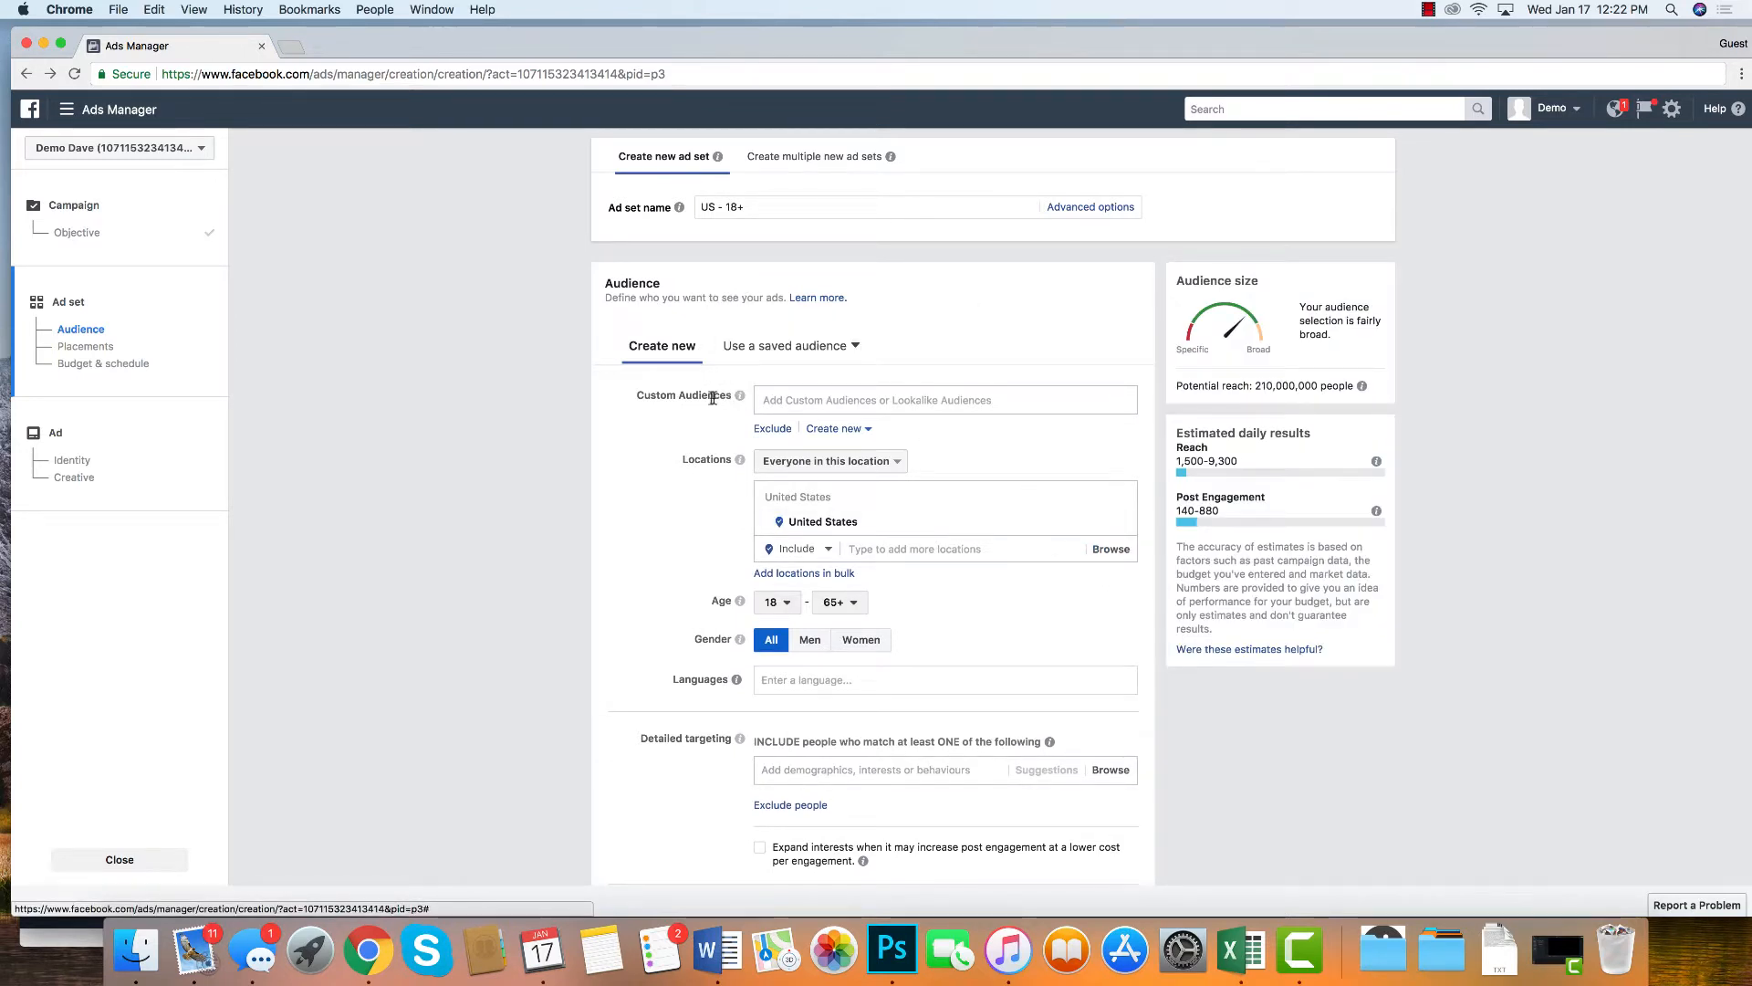
Step: Target the ad set at the "Page Engaged - 365 Days" custom audience
click(770, 398)
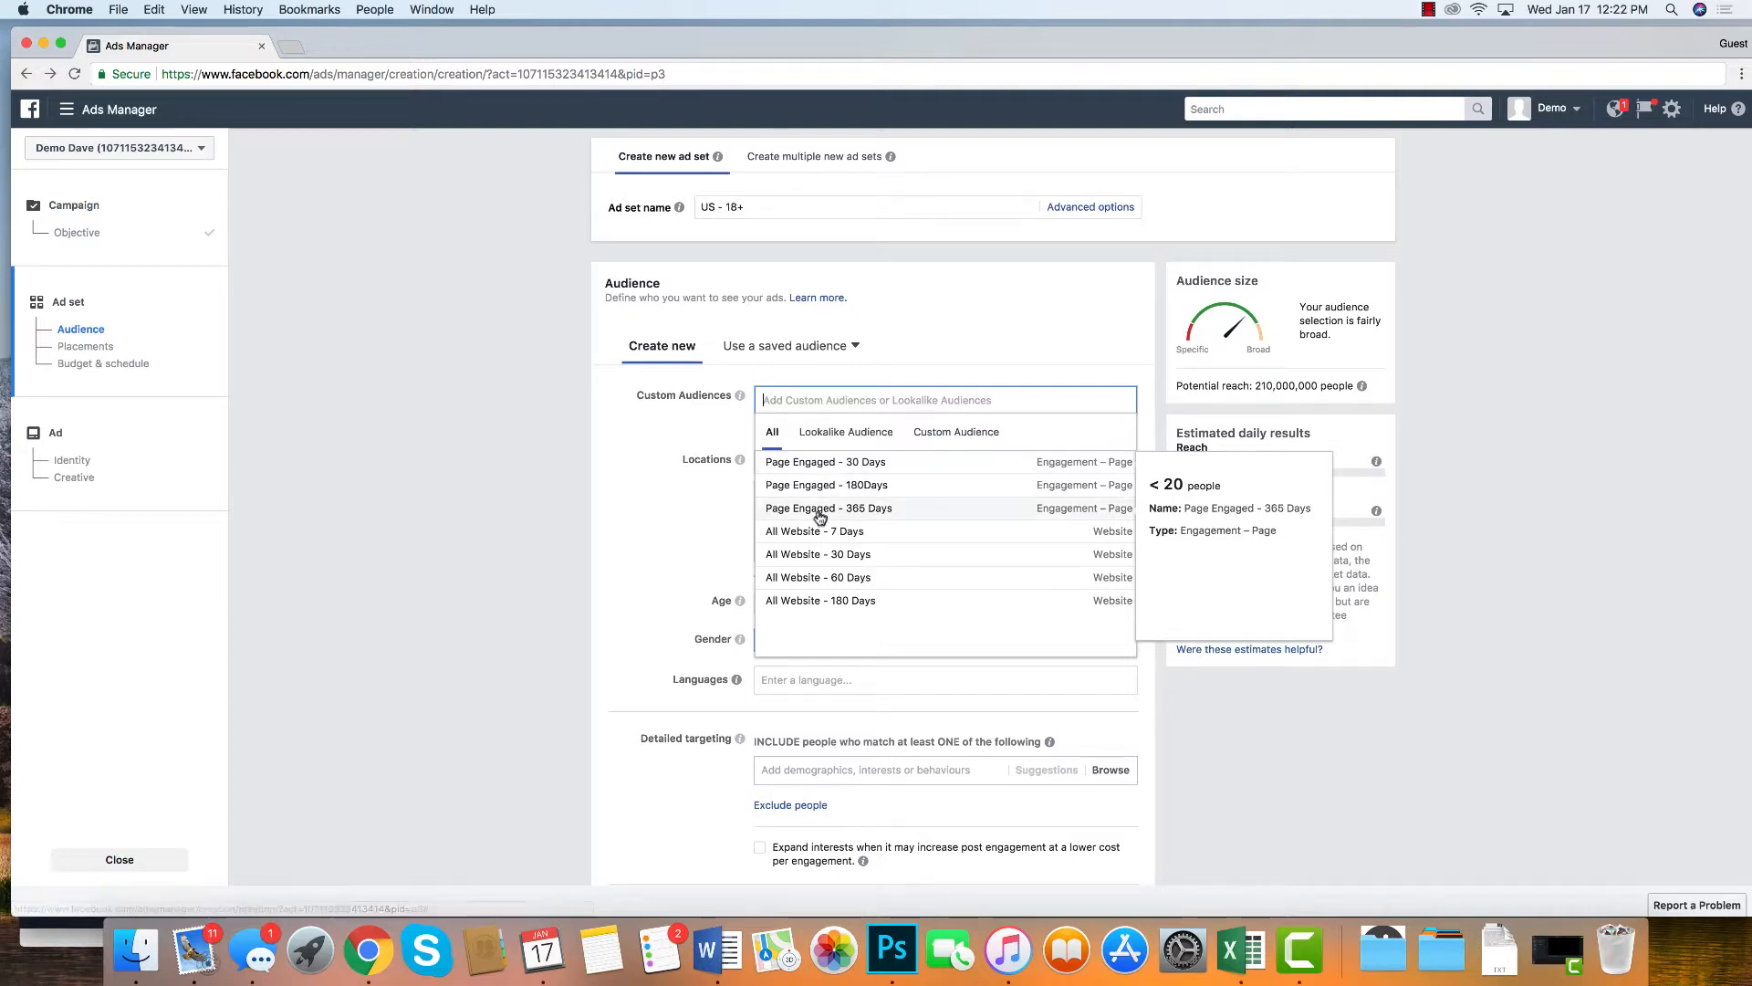
click(818, 512)
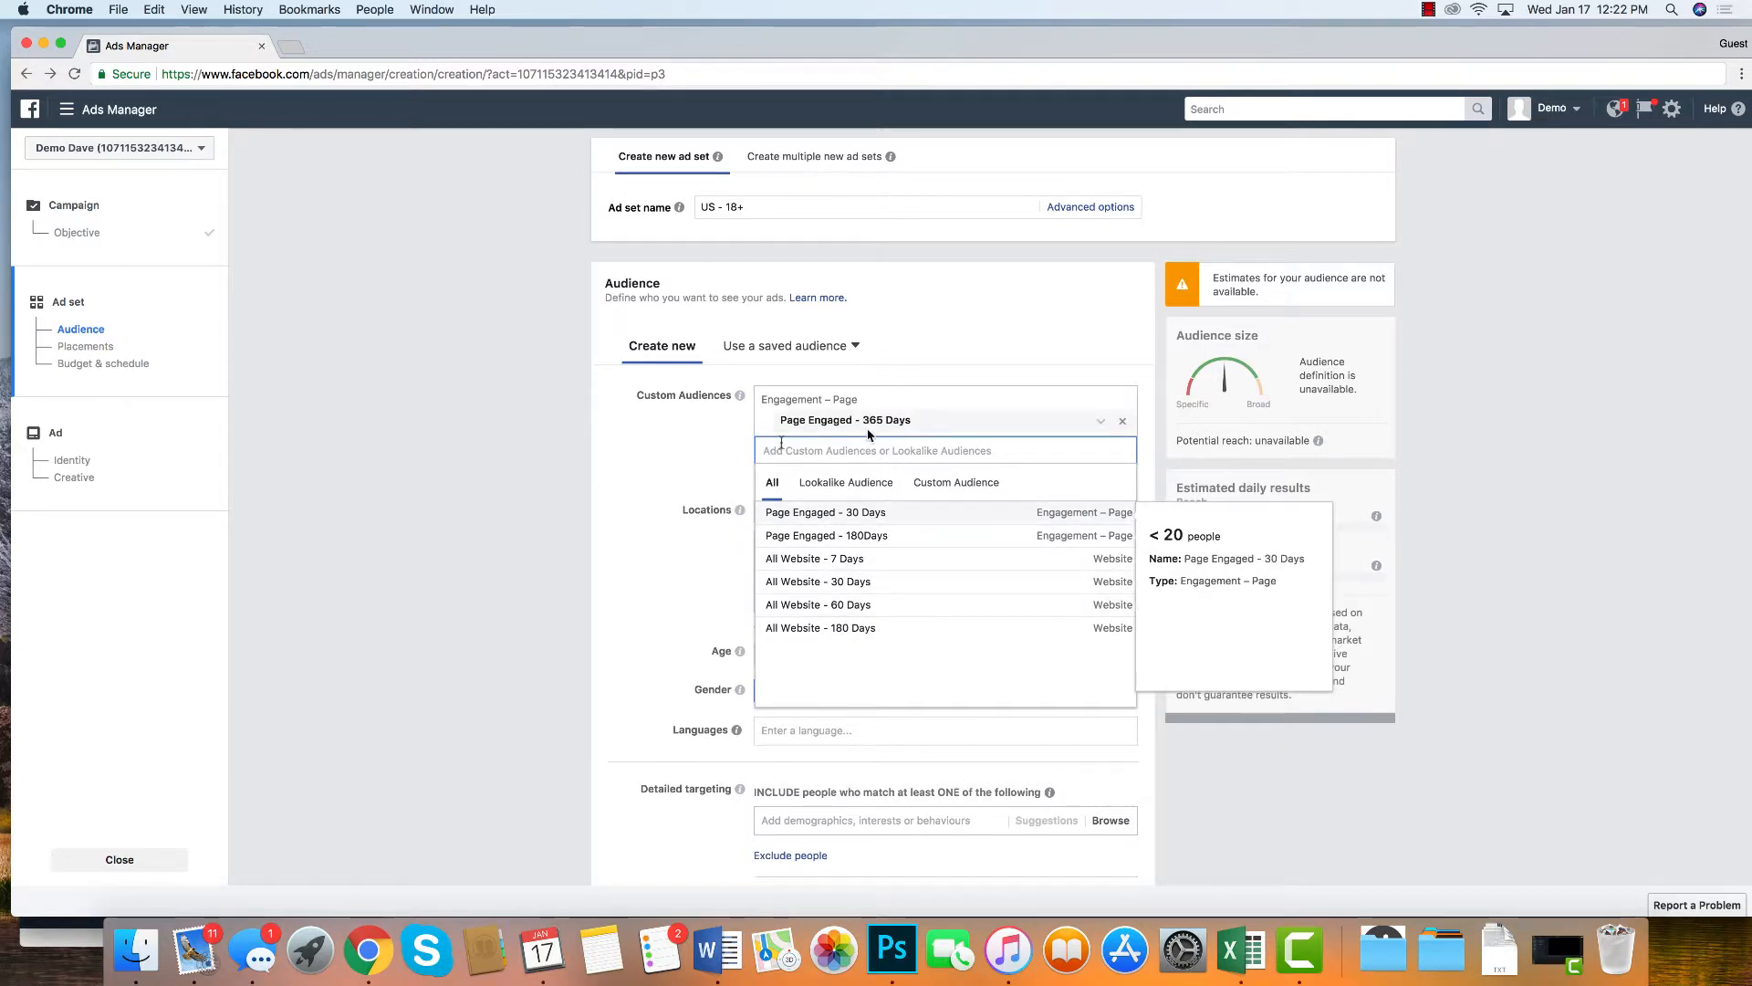
click(684, 452)
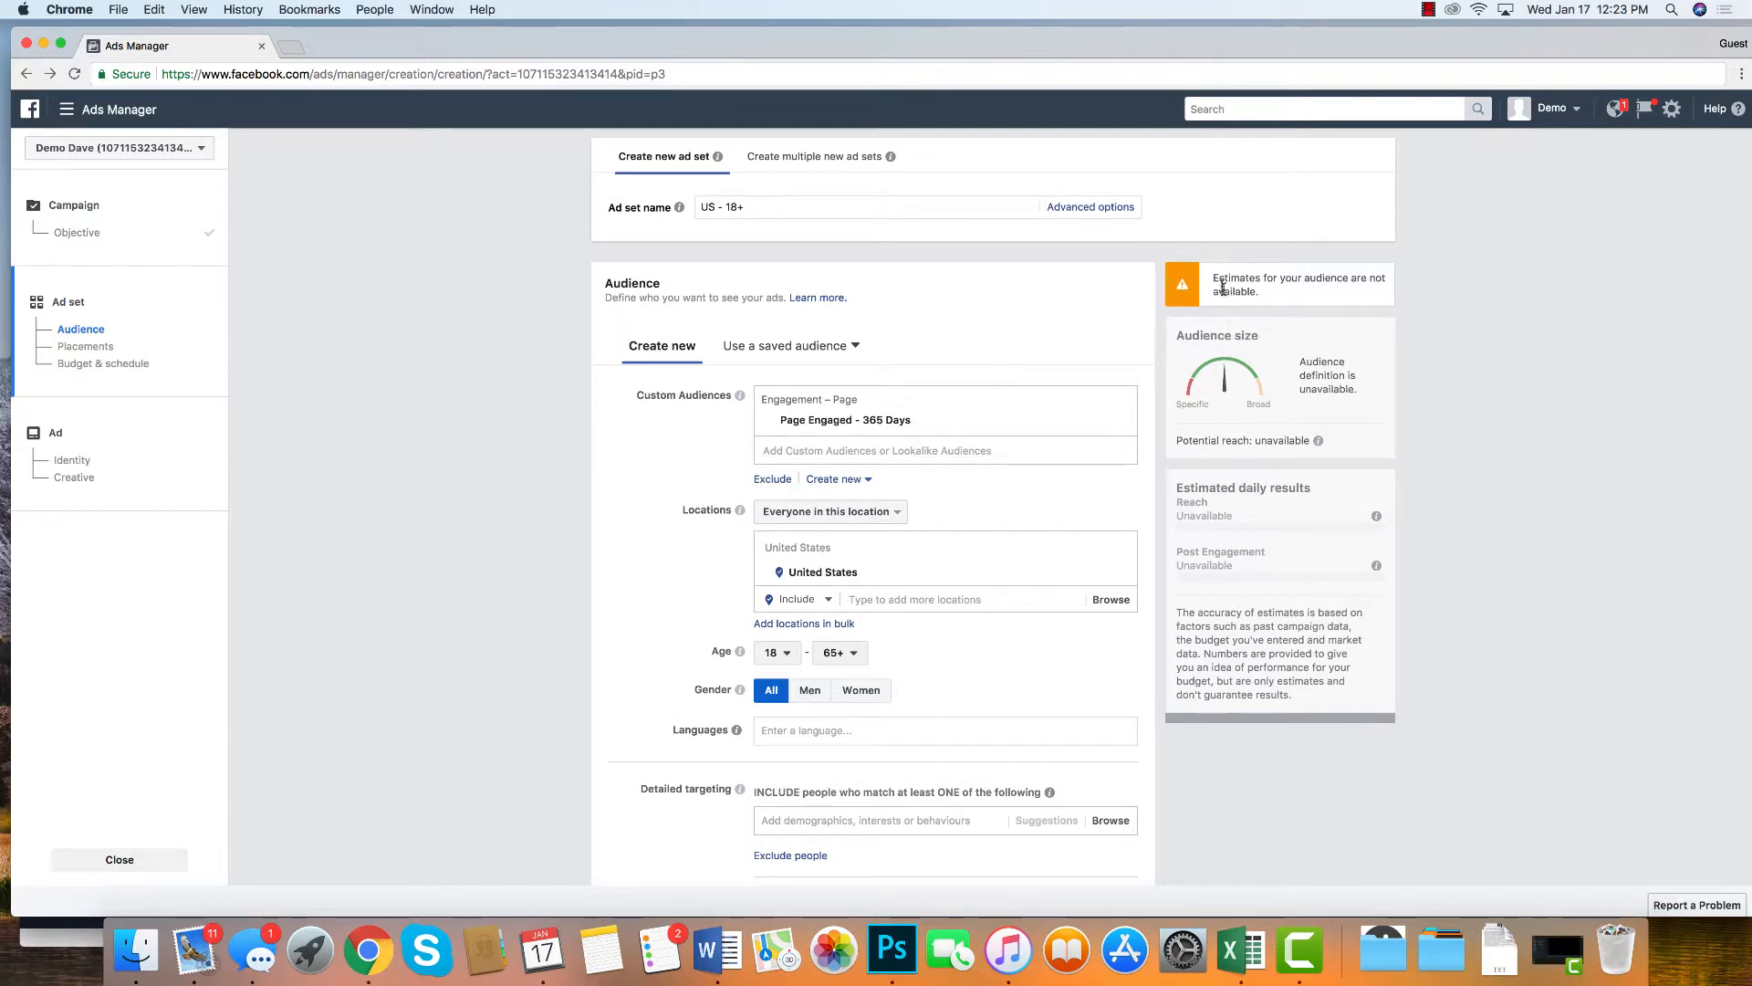
Step: Remove United States from the ad set's targeted locations
drag(1215, 280, 1287, 311)
click(1287, 311)
scroll(559, 519, down, 2)
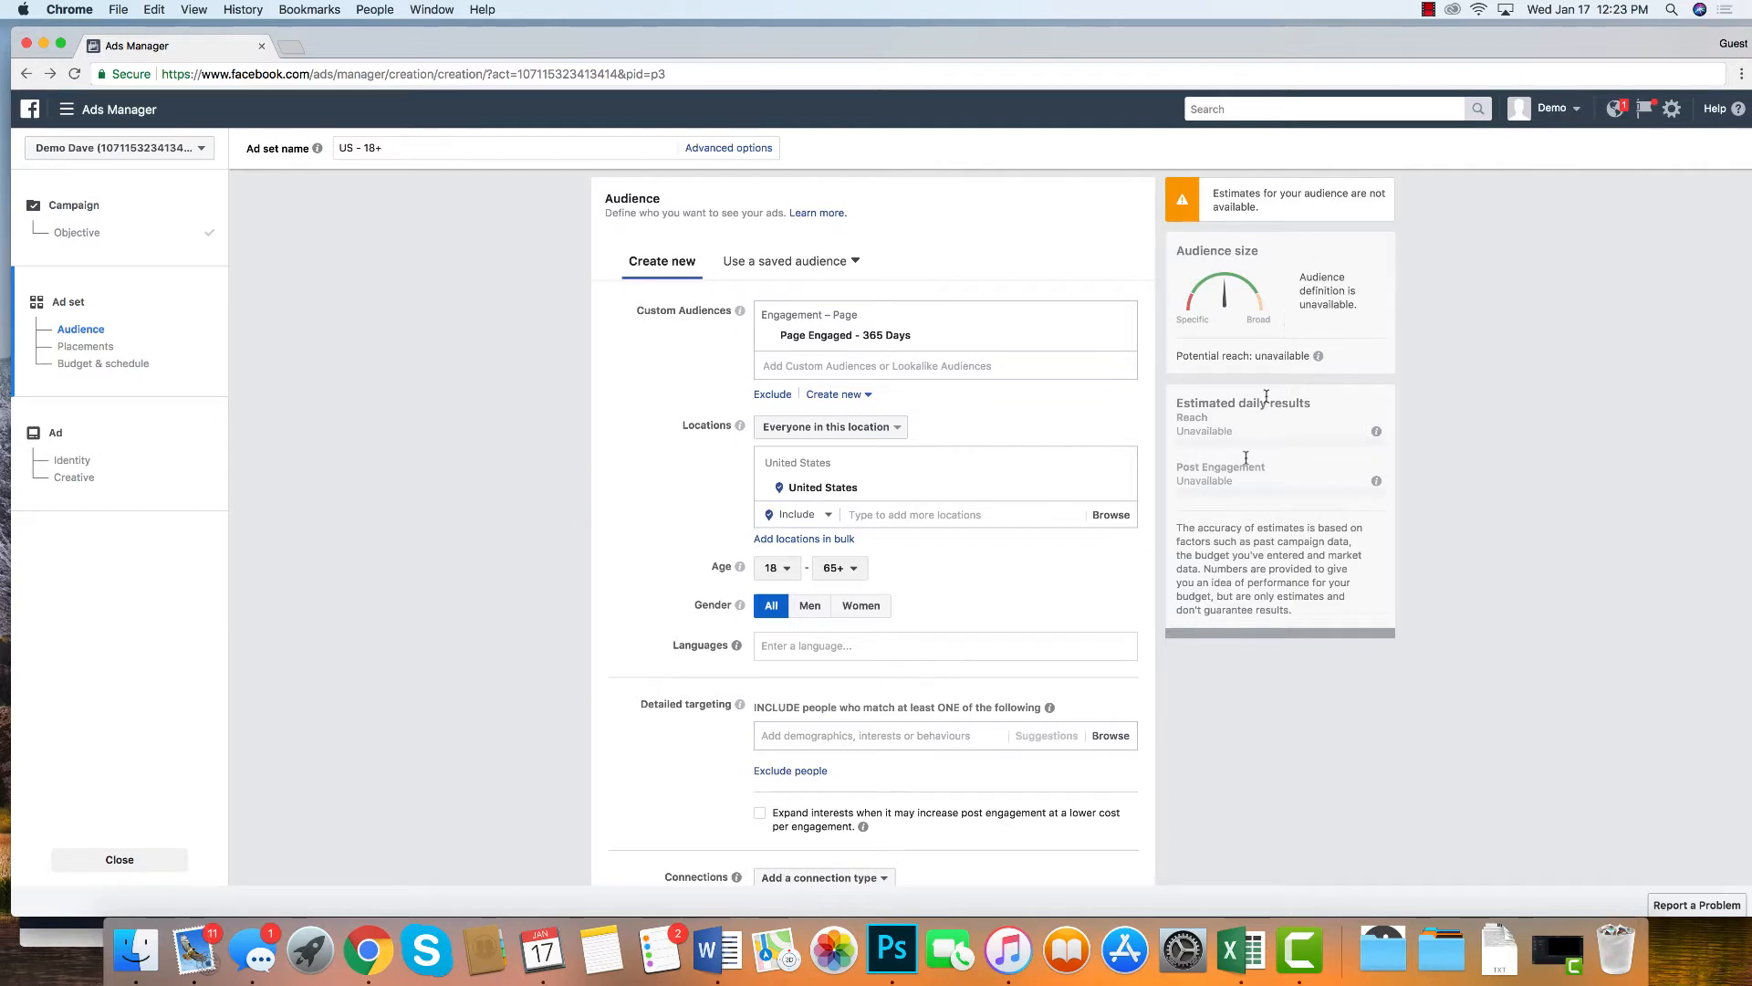
click(1121, 492)
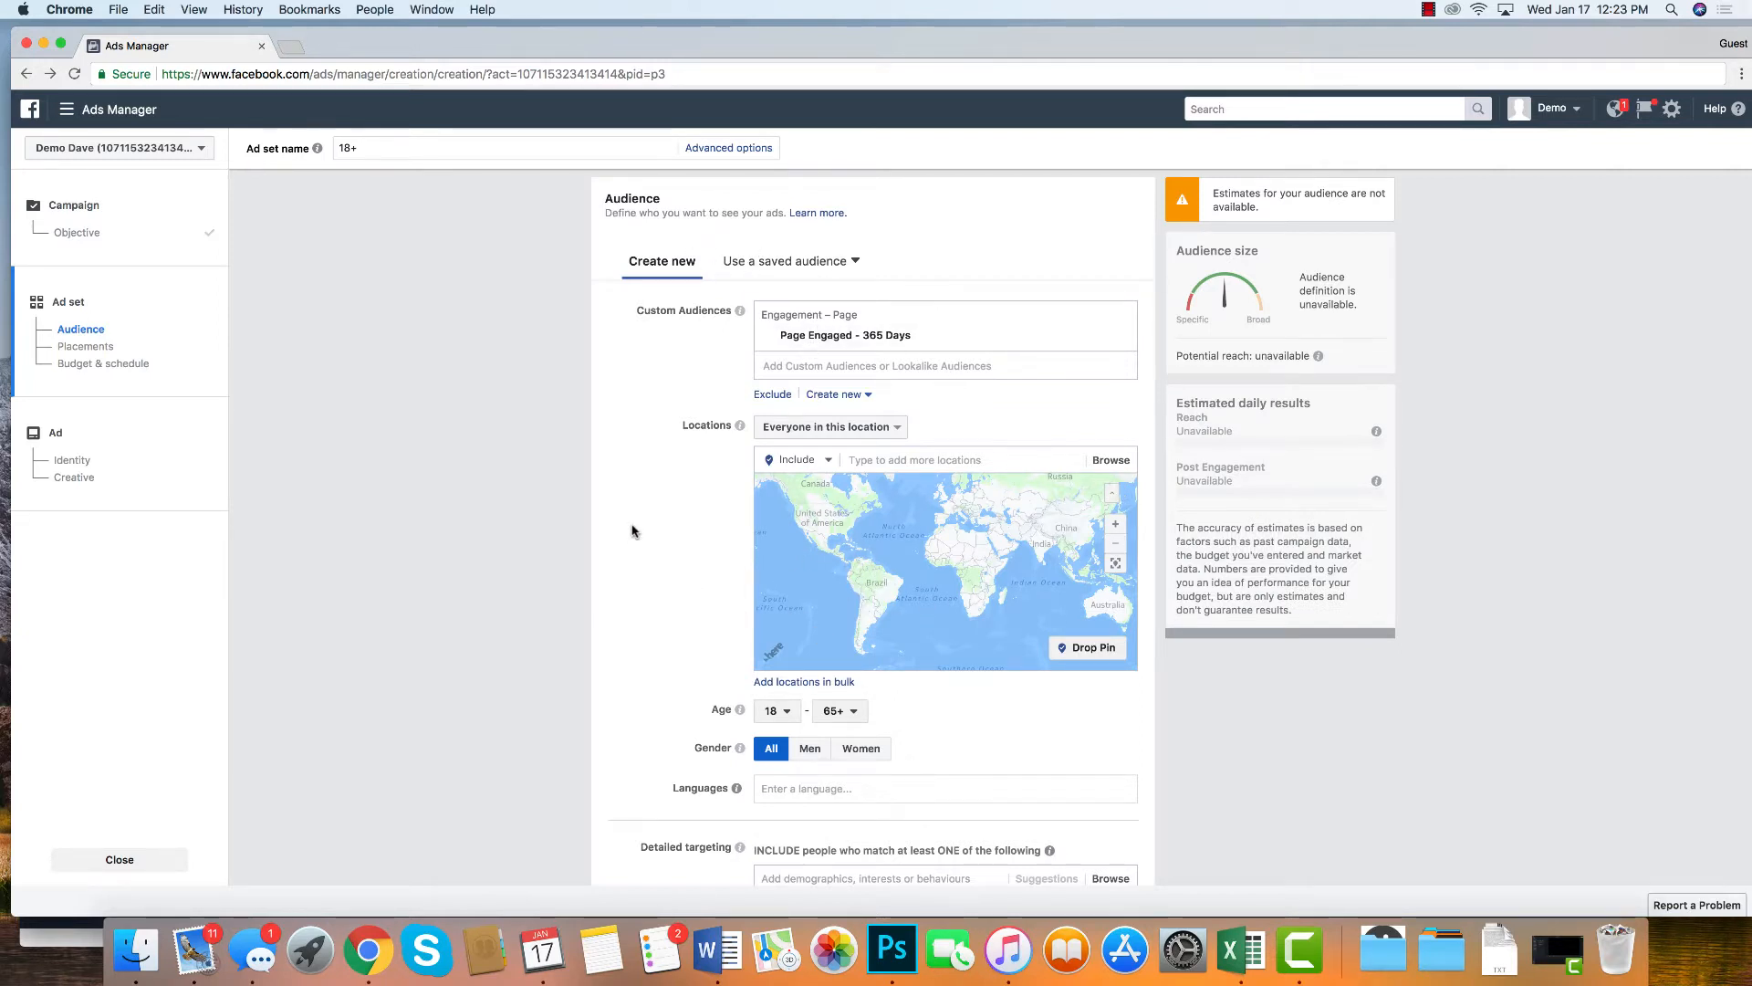
Step: Switch the ad set to edited placements and exclude Instagram and Audience Network
scroll(632, 531, down, 1)
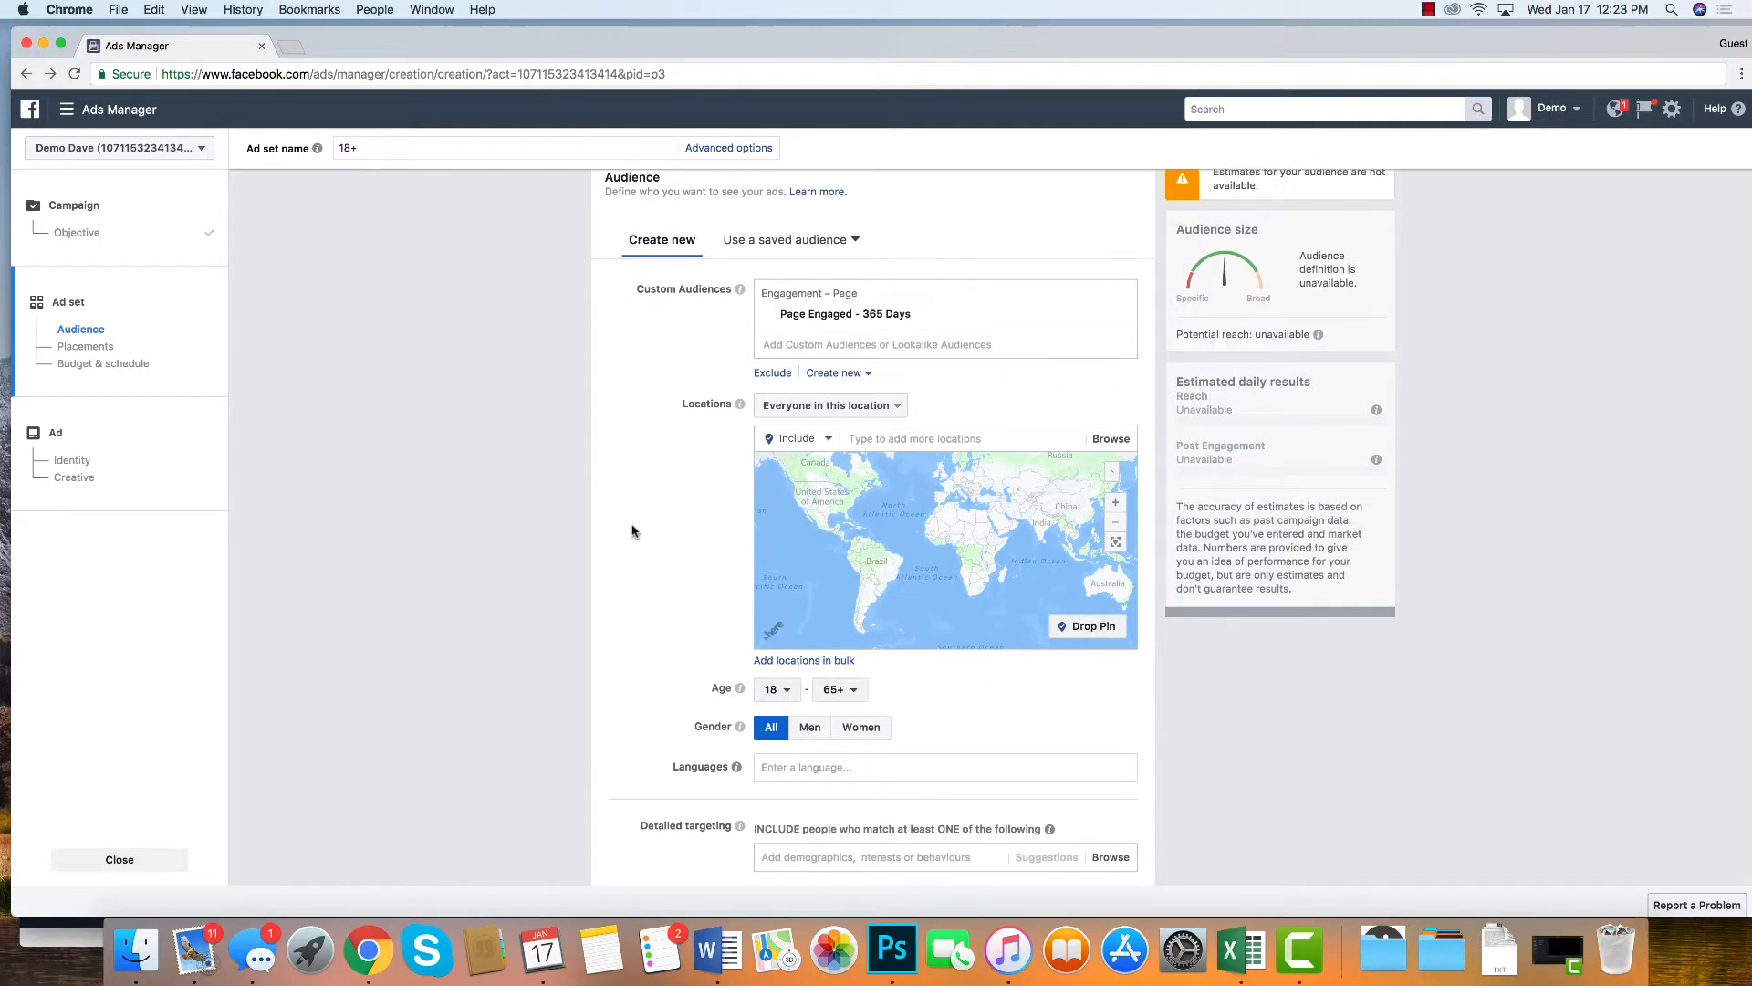
scroll(633, 531, down, 5)
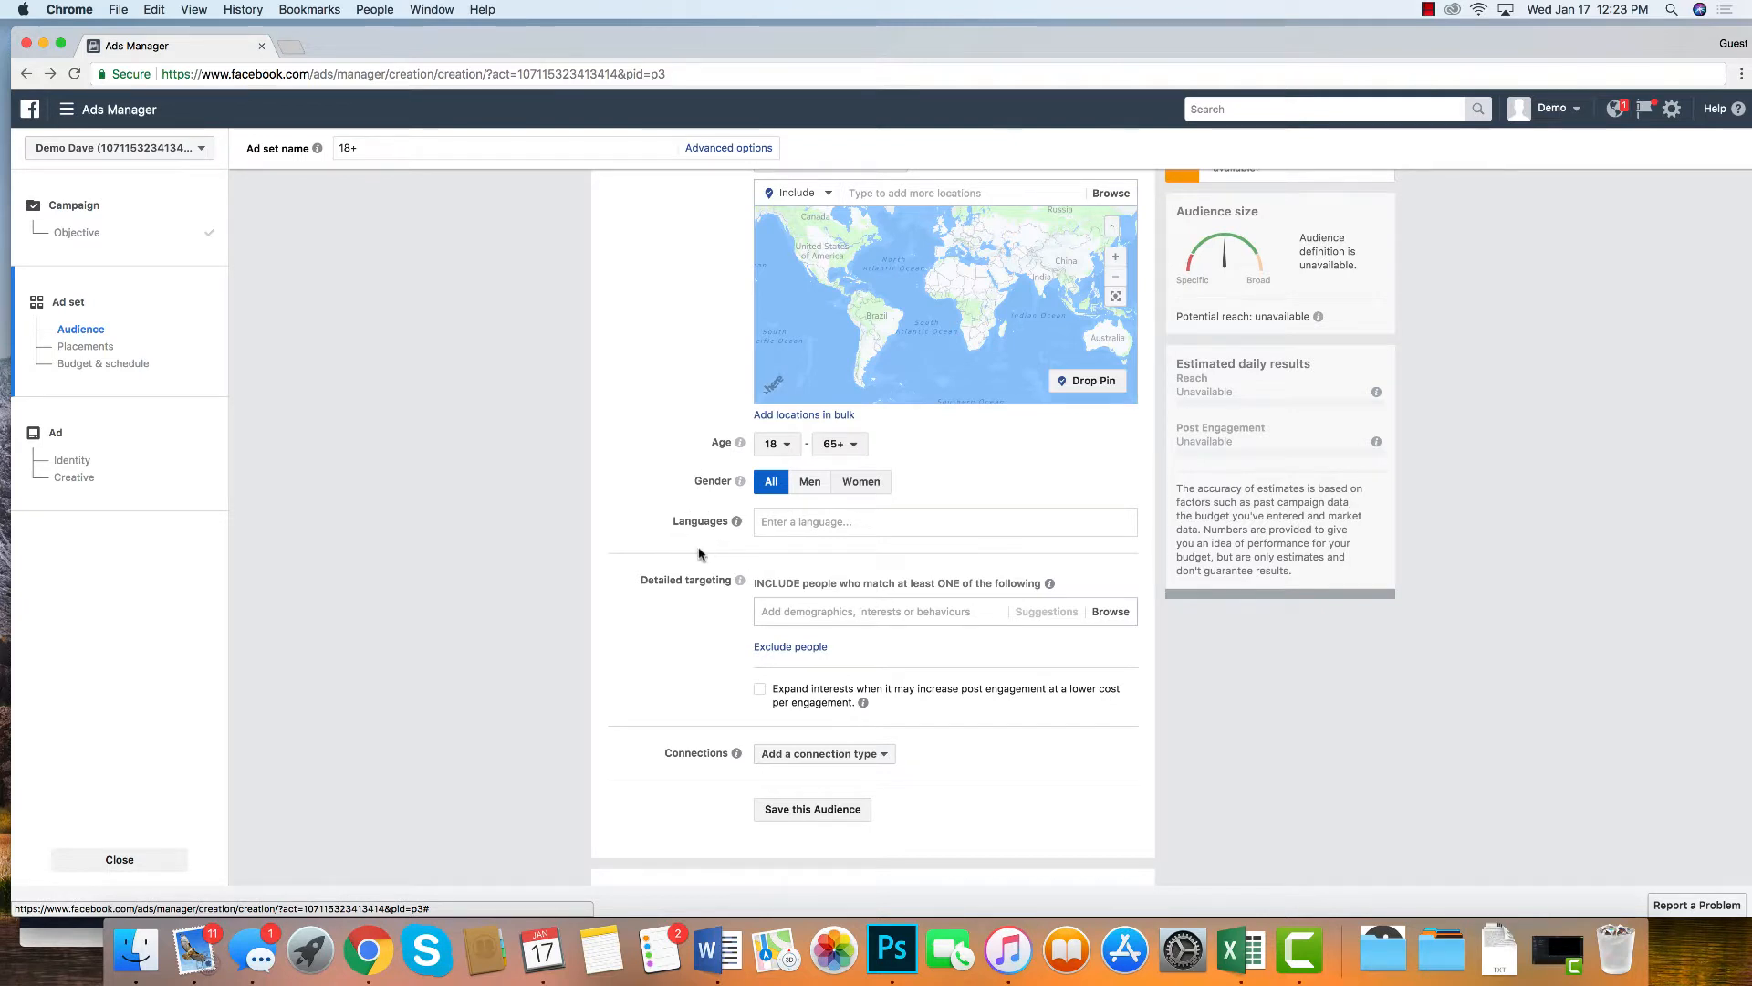
scroll(700, 554, down, 2)
scroll(699, 553, down, 1)
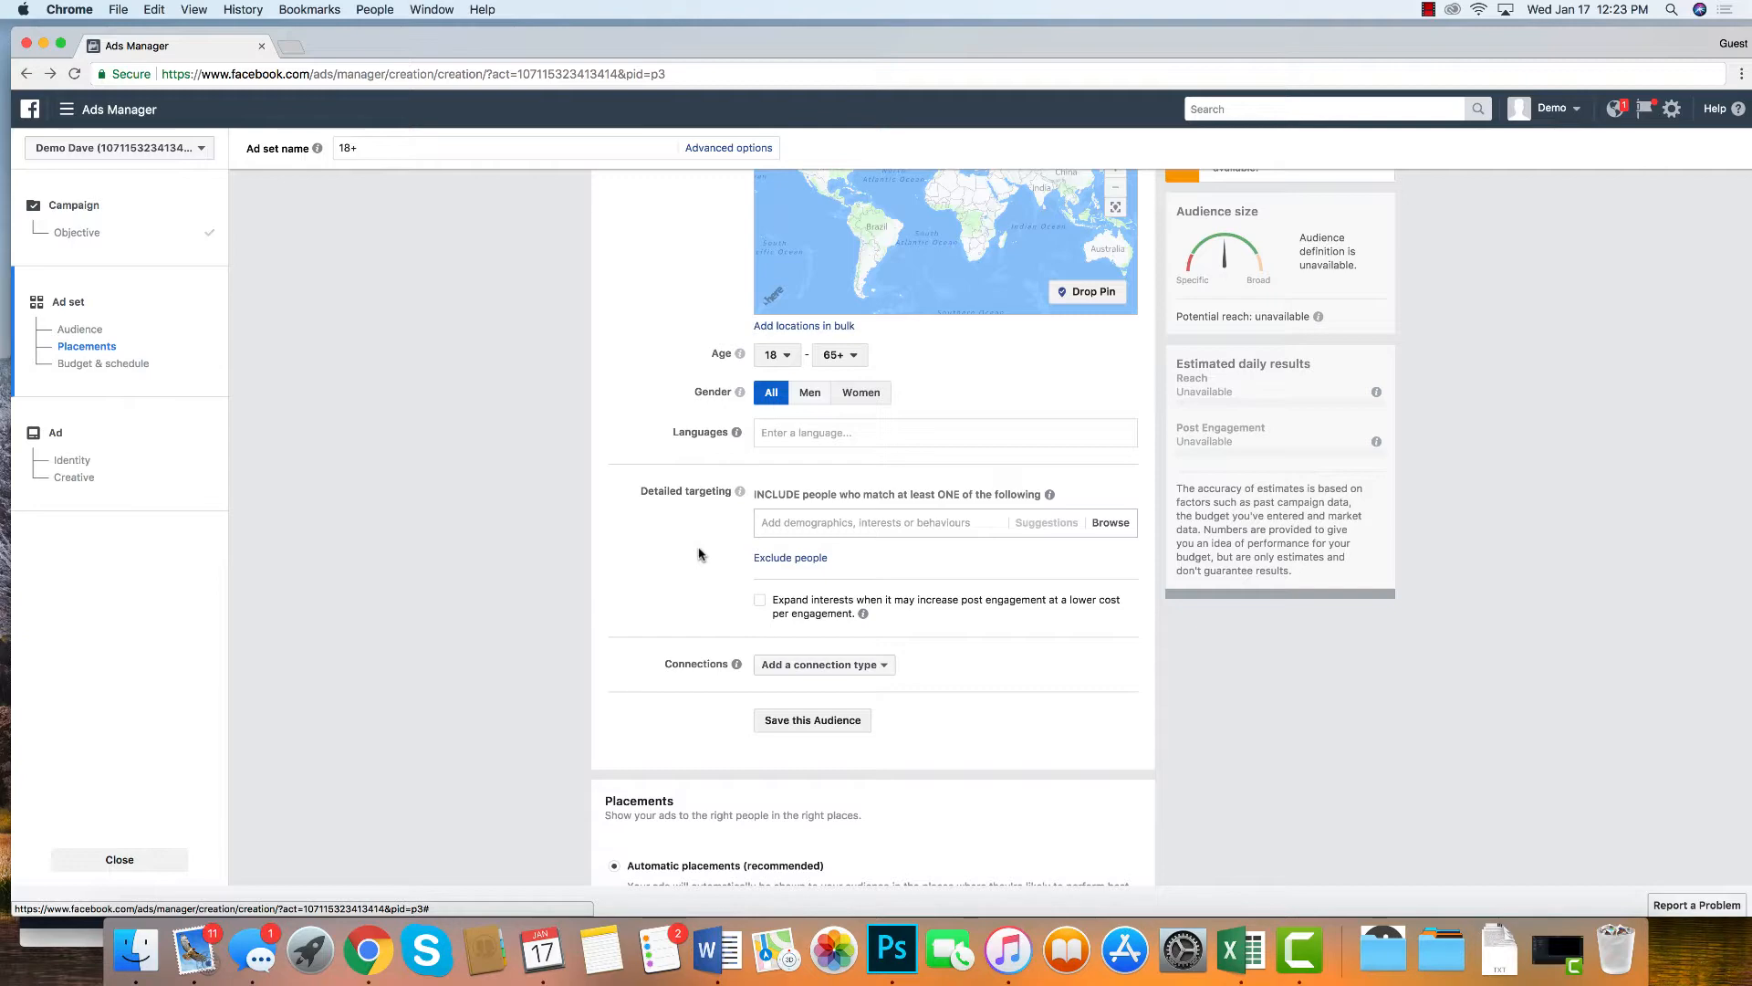
scroll(699, 553, down, 10)
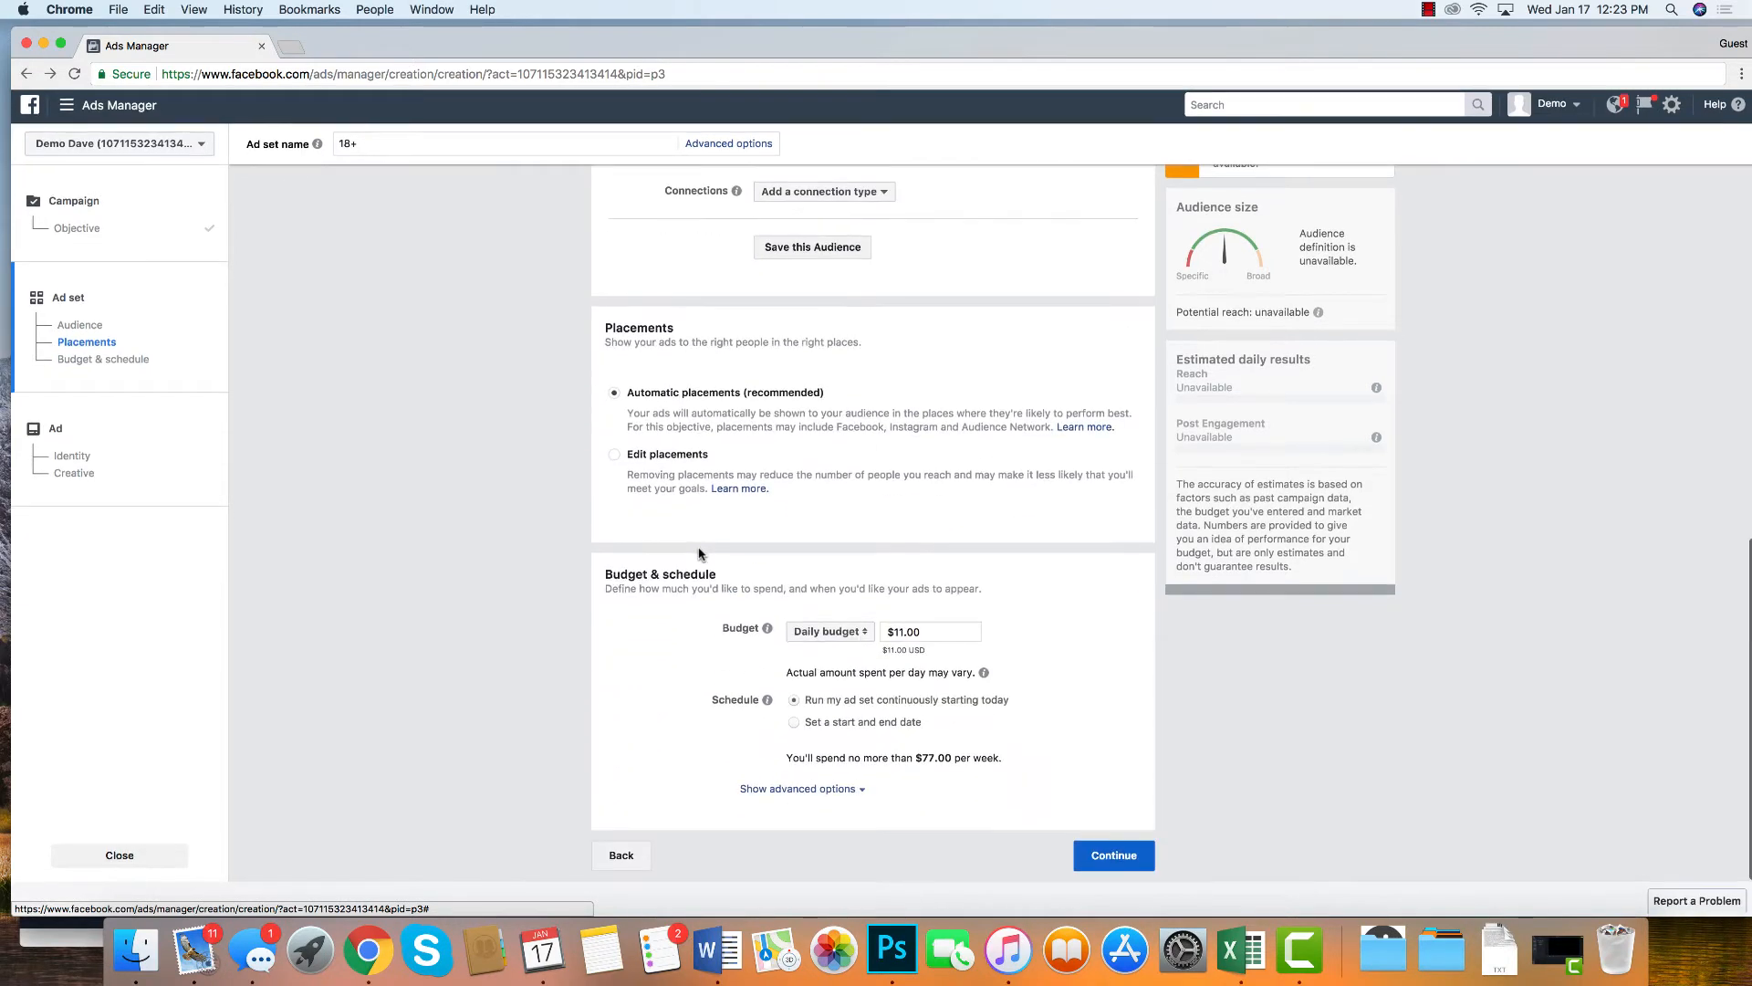
click(614, 462)
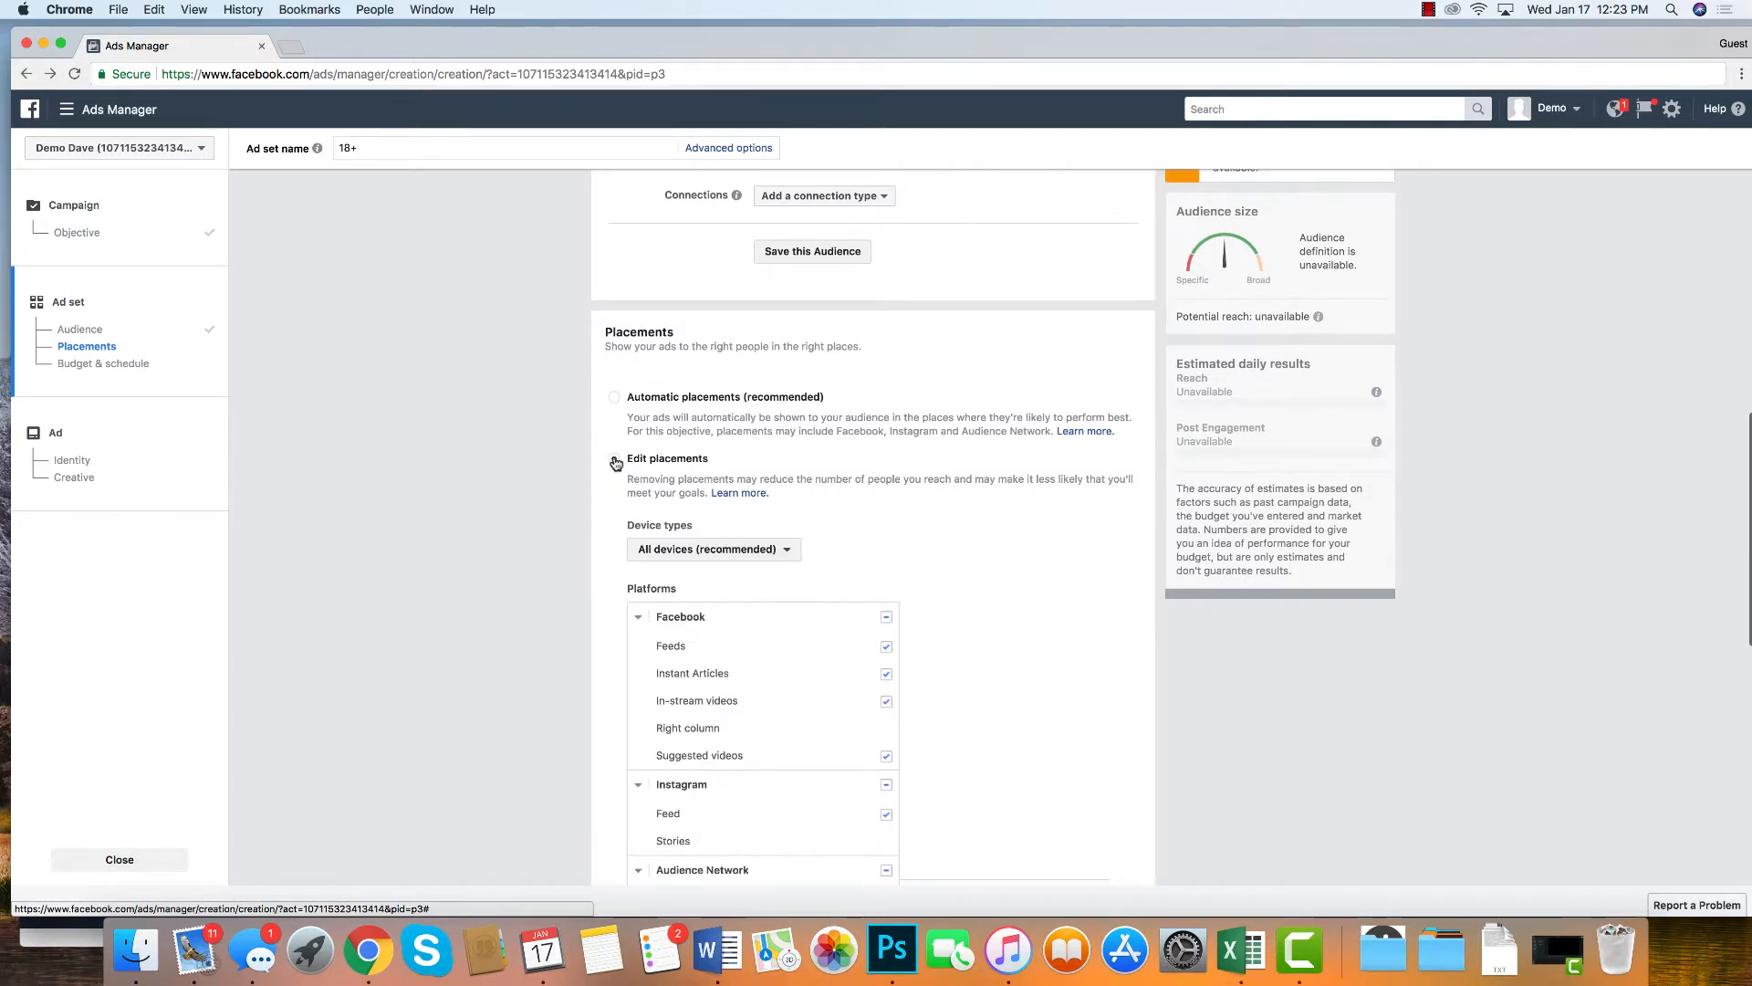
scroll(528, 508, down, 5)
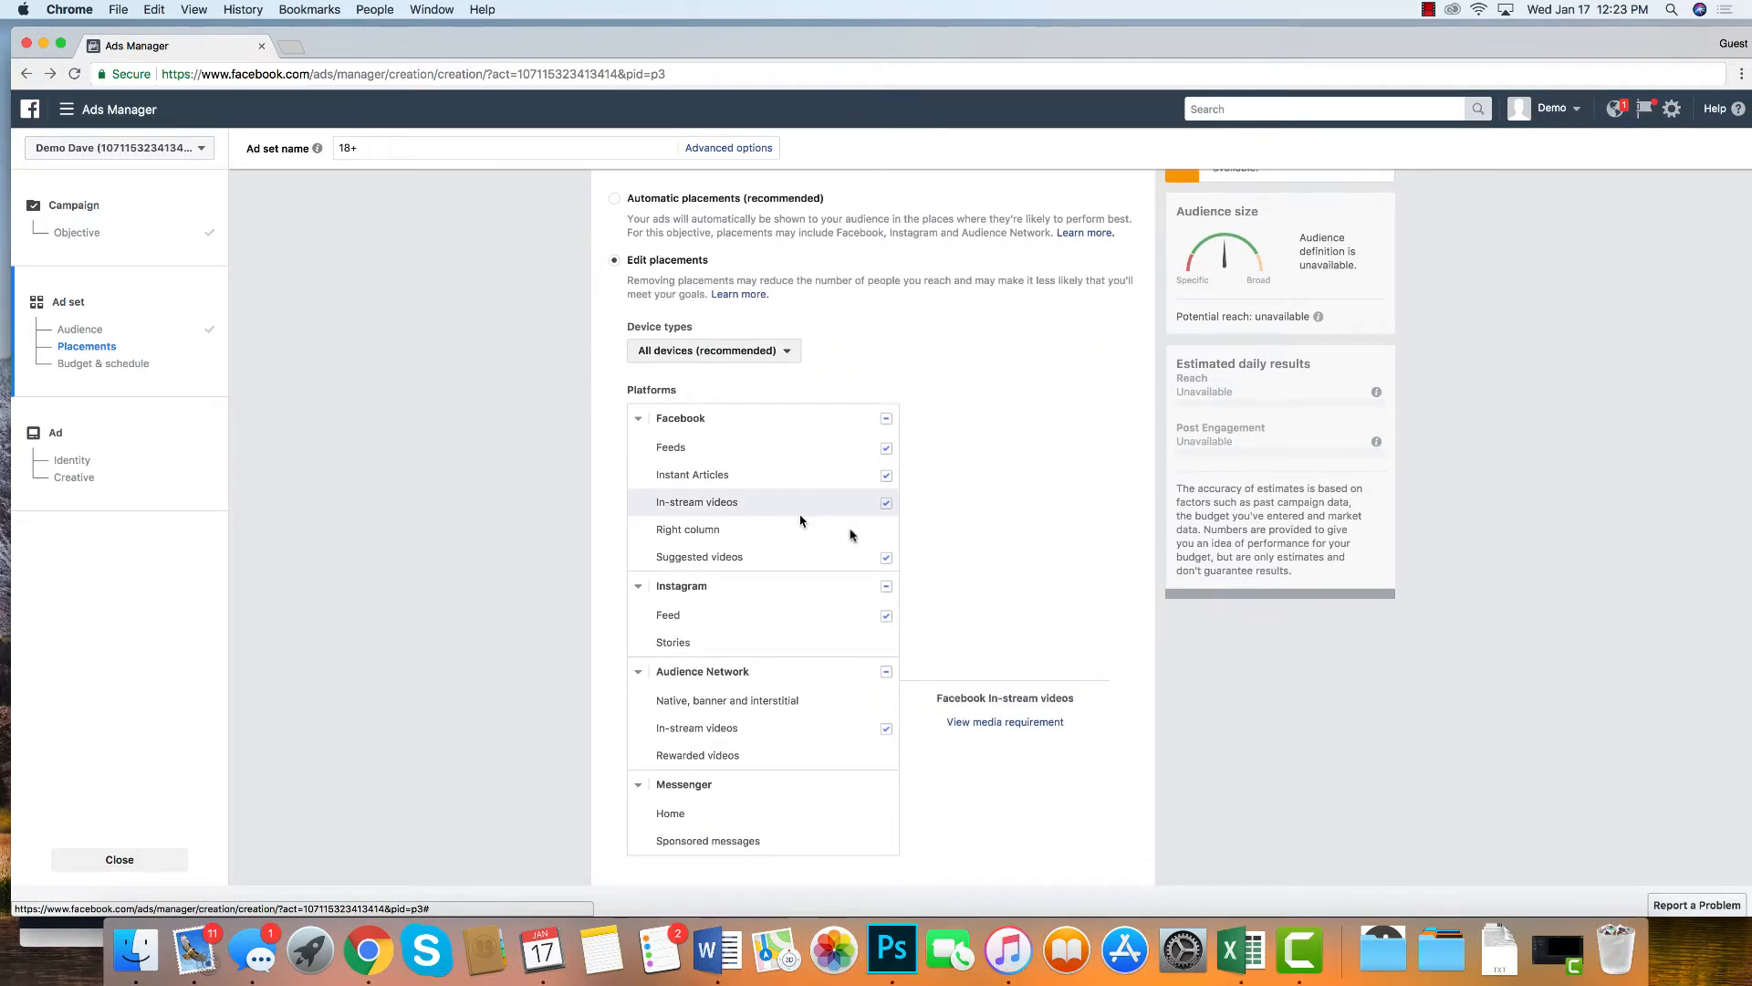
click(886, 617)
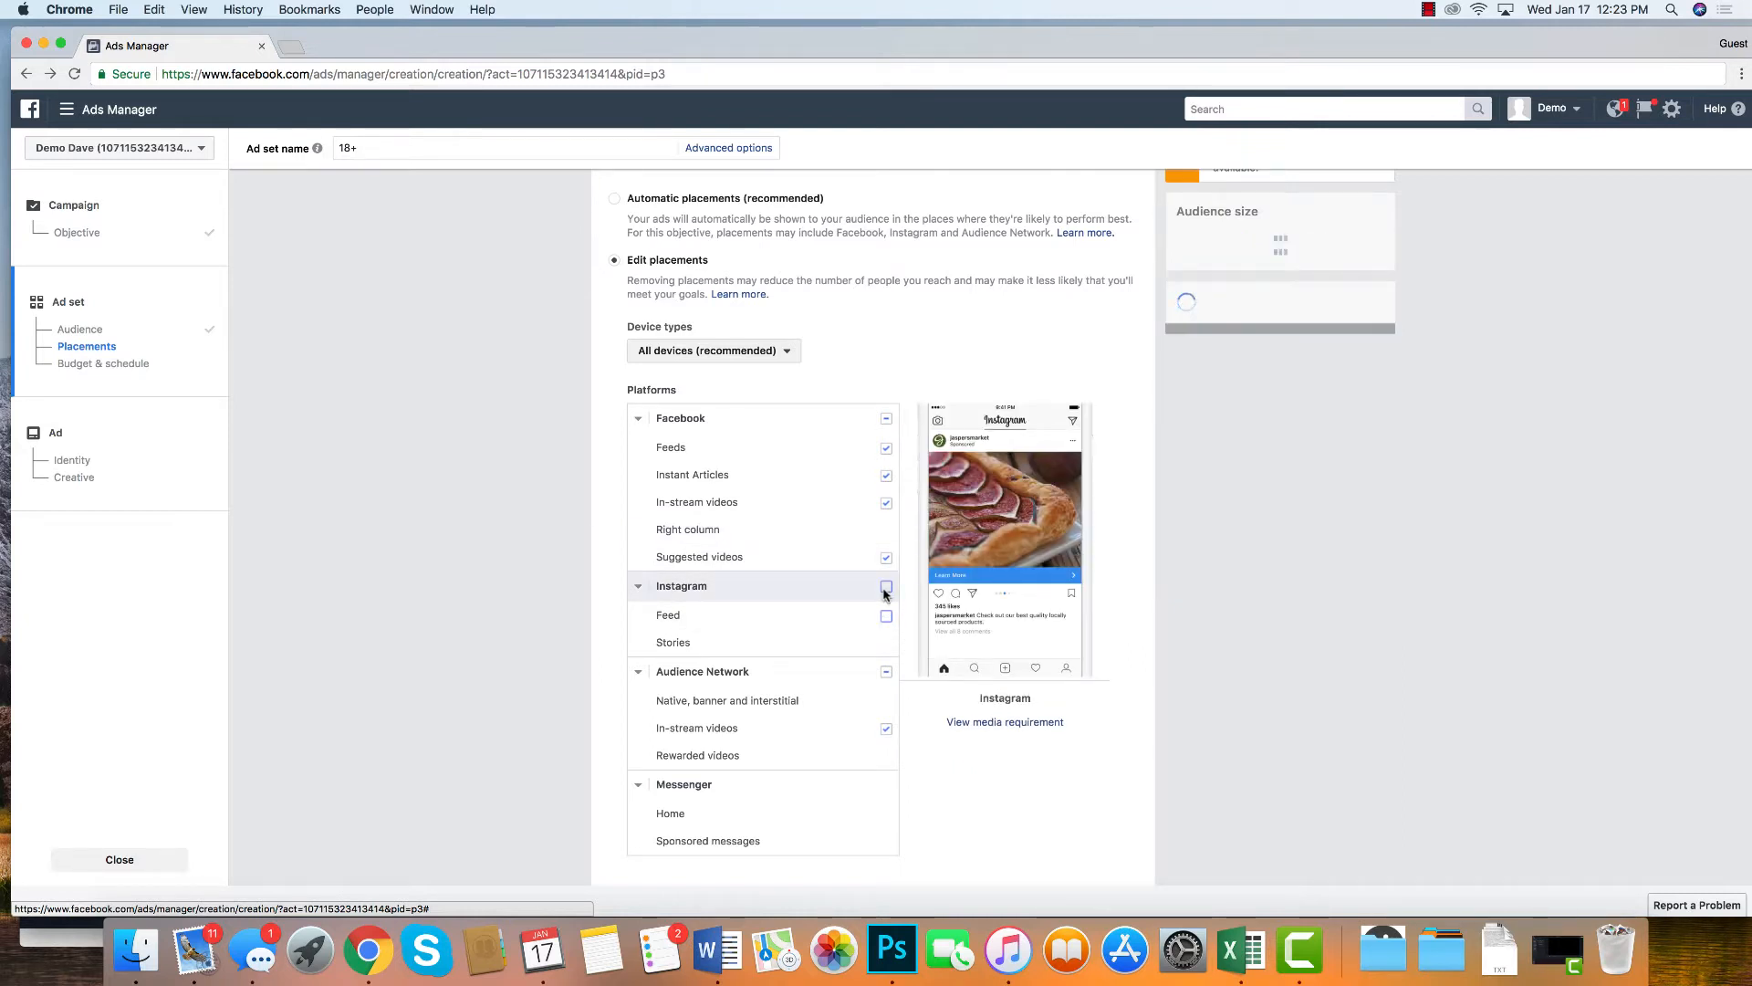
click(887, 672)
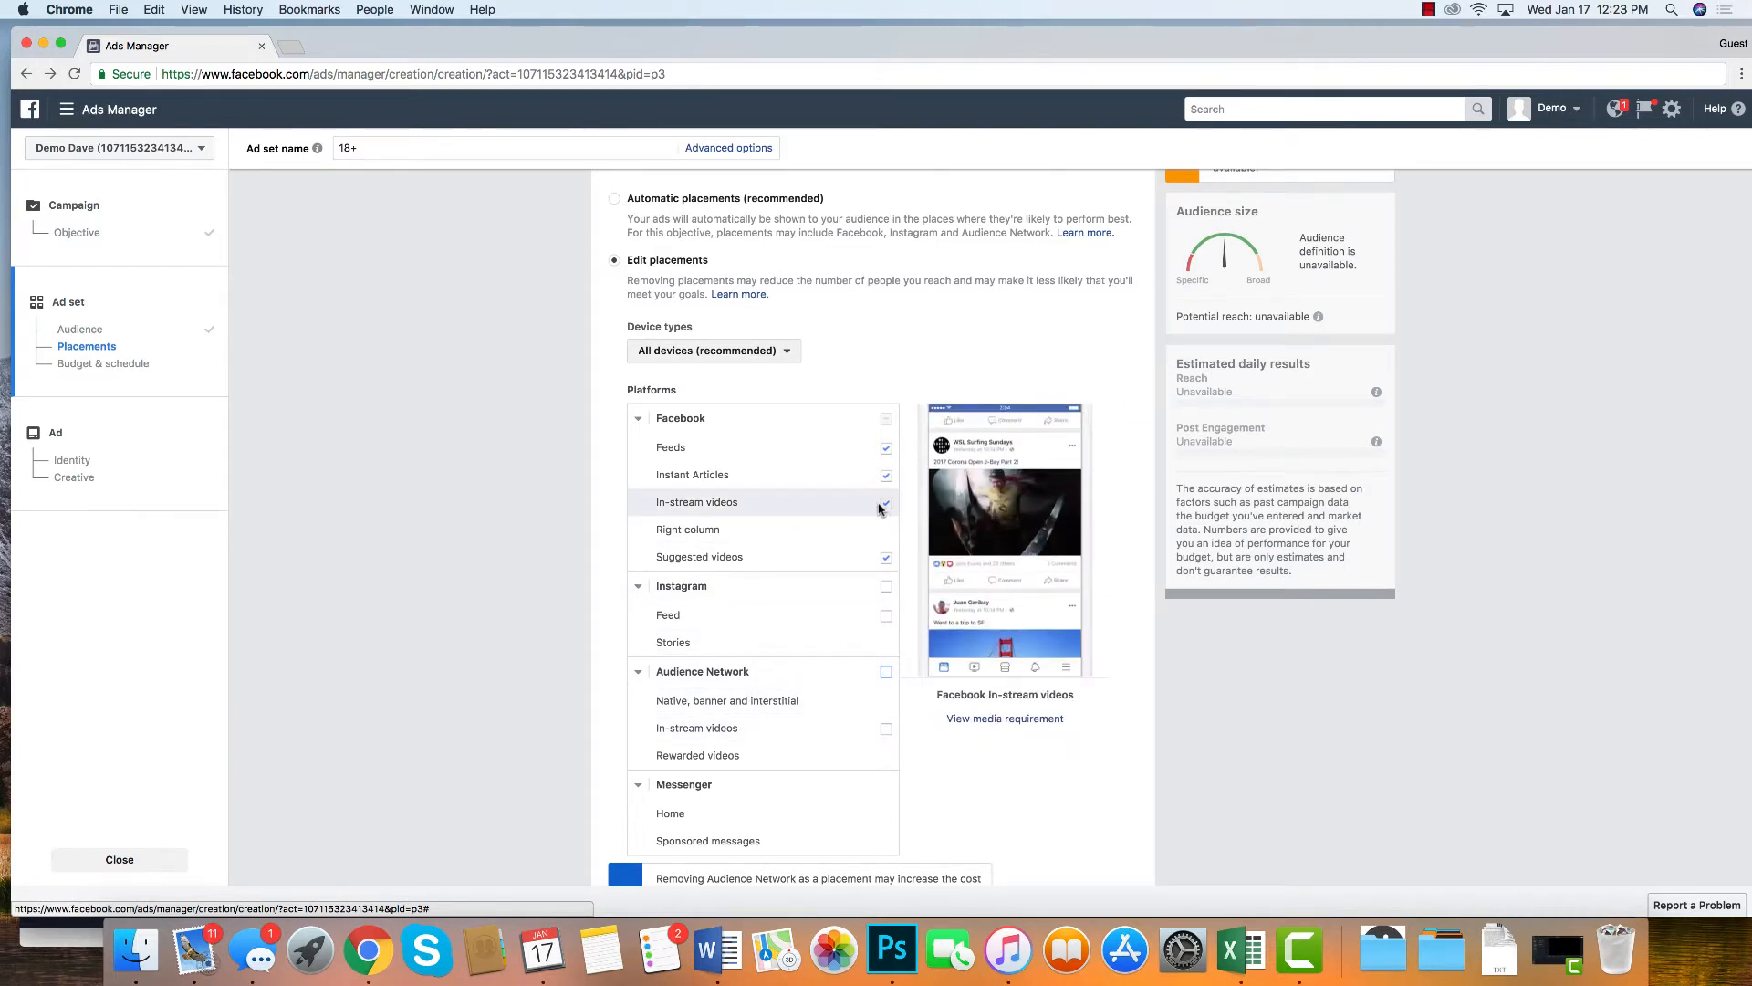
Step: Exclude Suggested videos, In-stream videos and Instant Articles from the ad set's Facebook placements
click(886, 557)
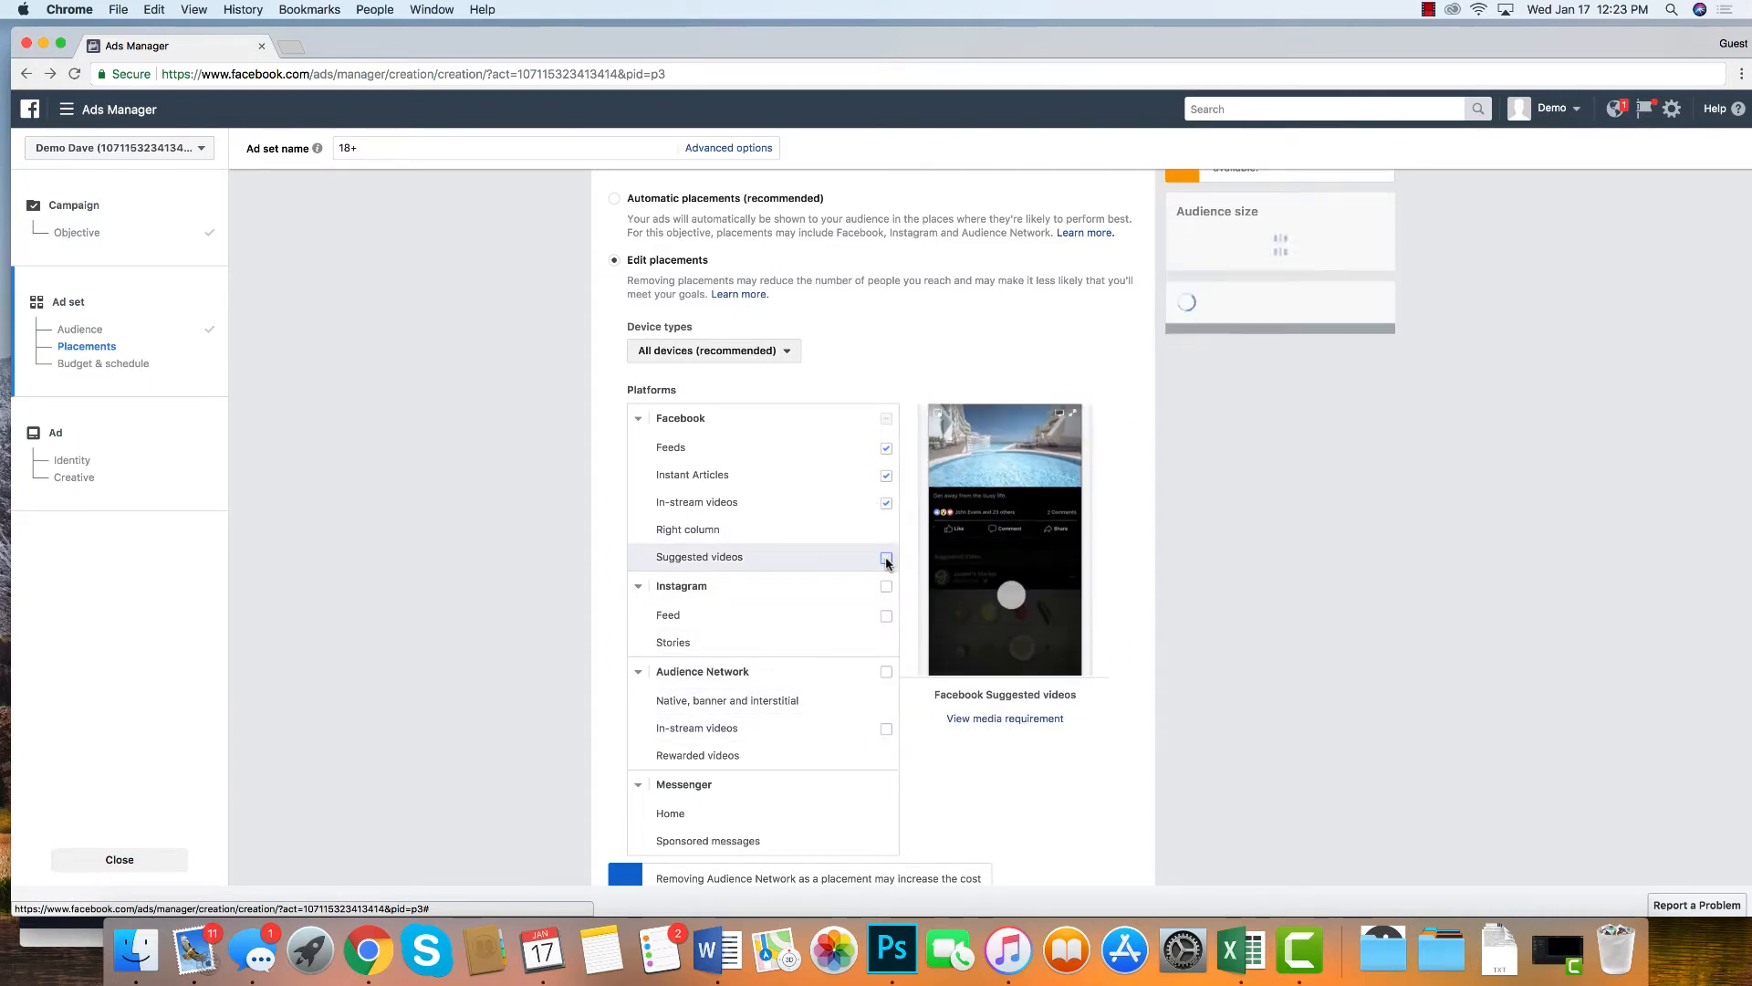
click(887, 504)
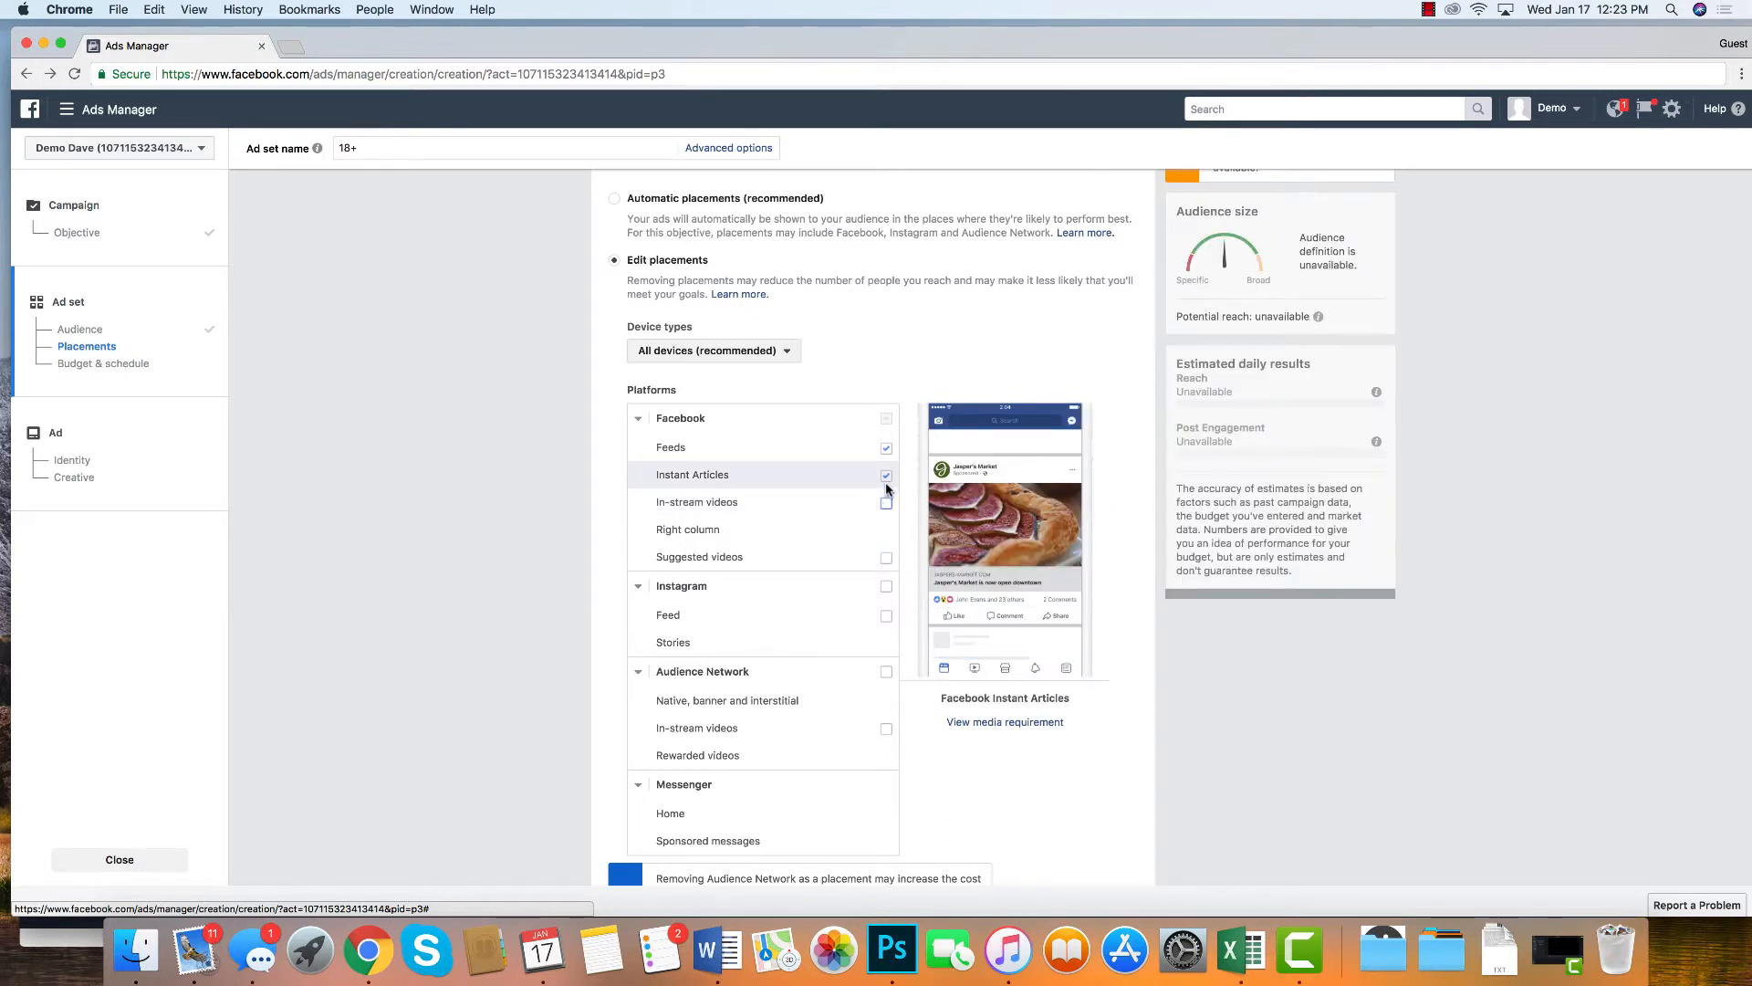
click(886, 476)
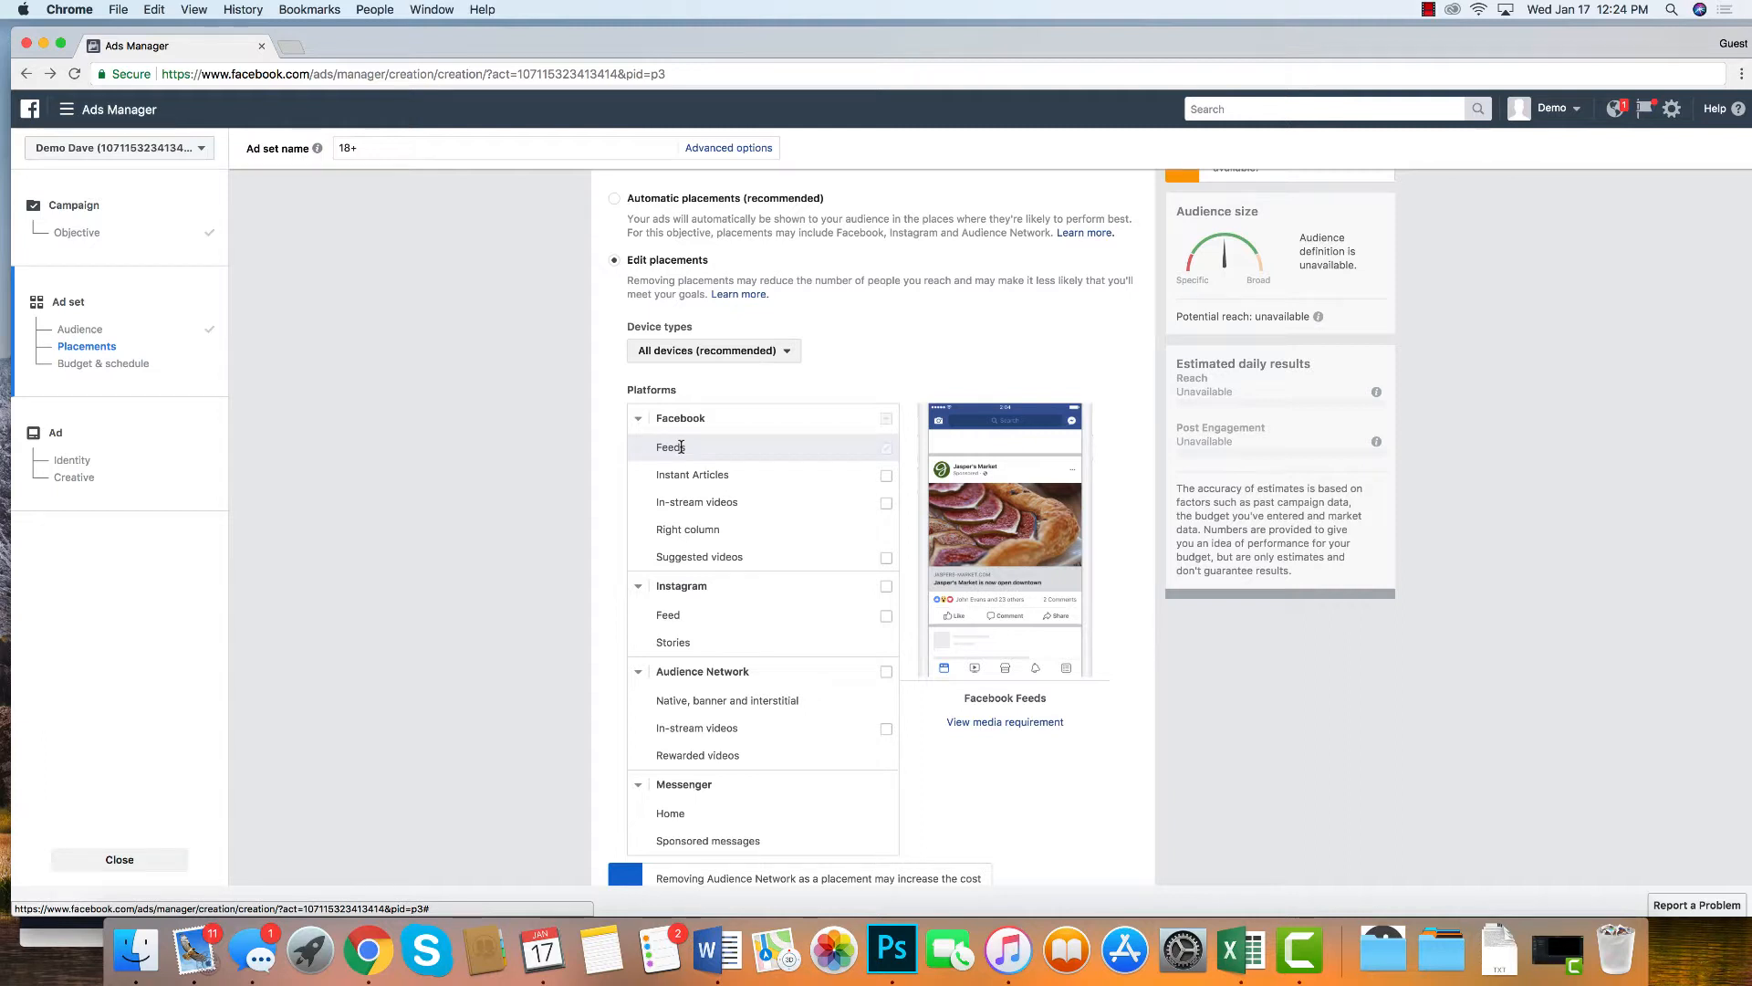
Step: Limit the ad set's device types to Mobile and Desktop by excluding Connected TV
click(784, 356)
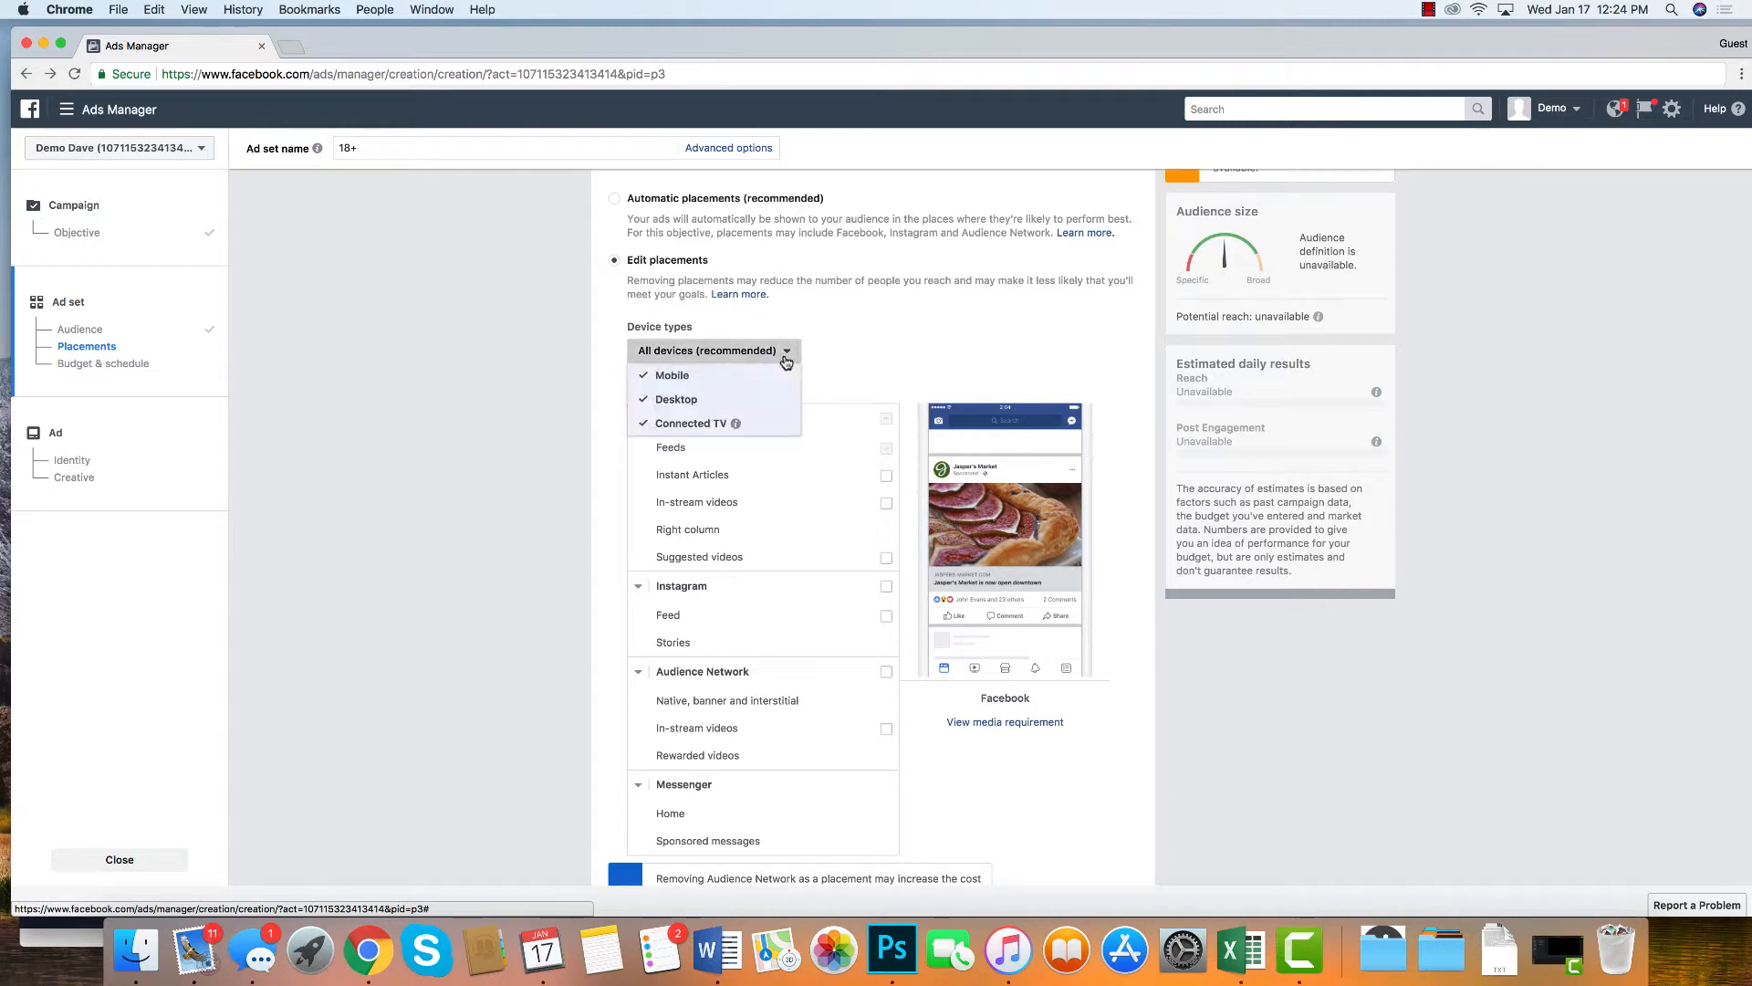
click(686, 424)
click(841, 374)
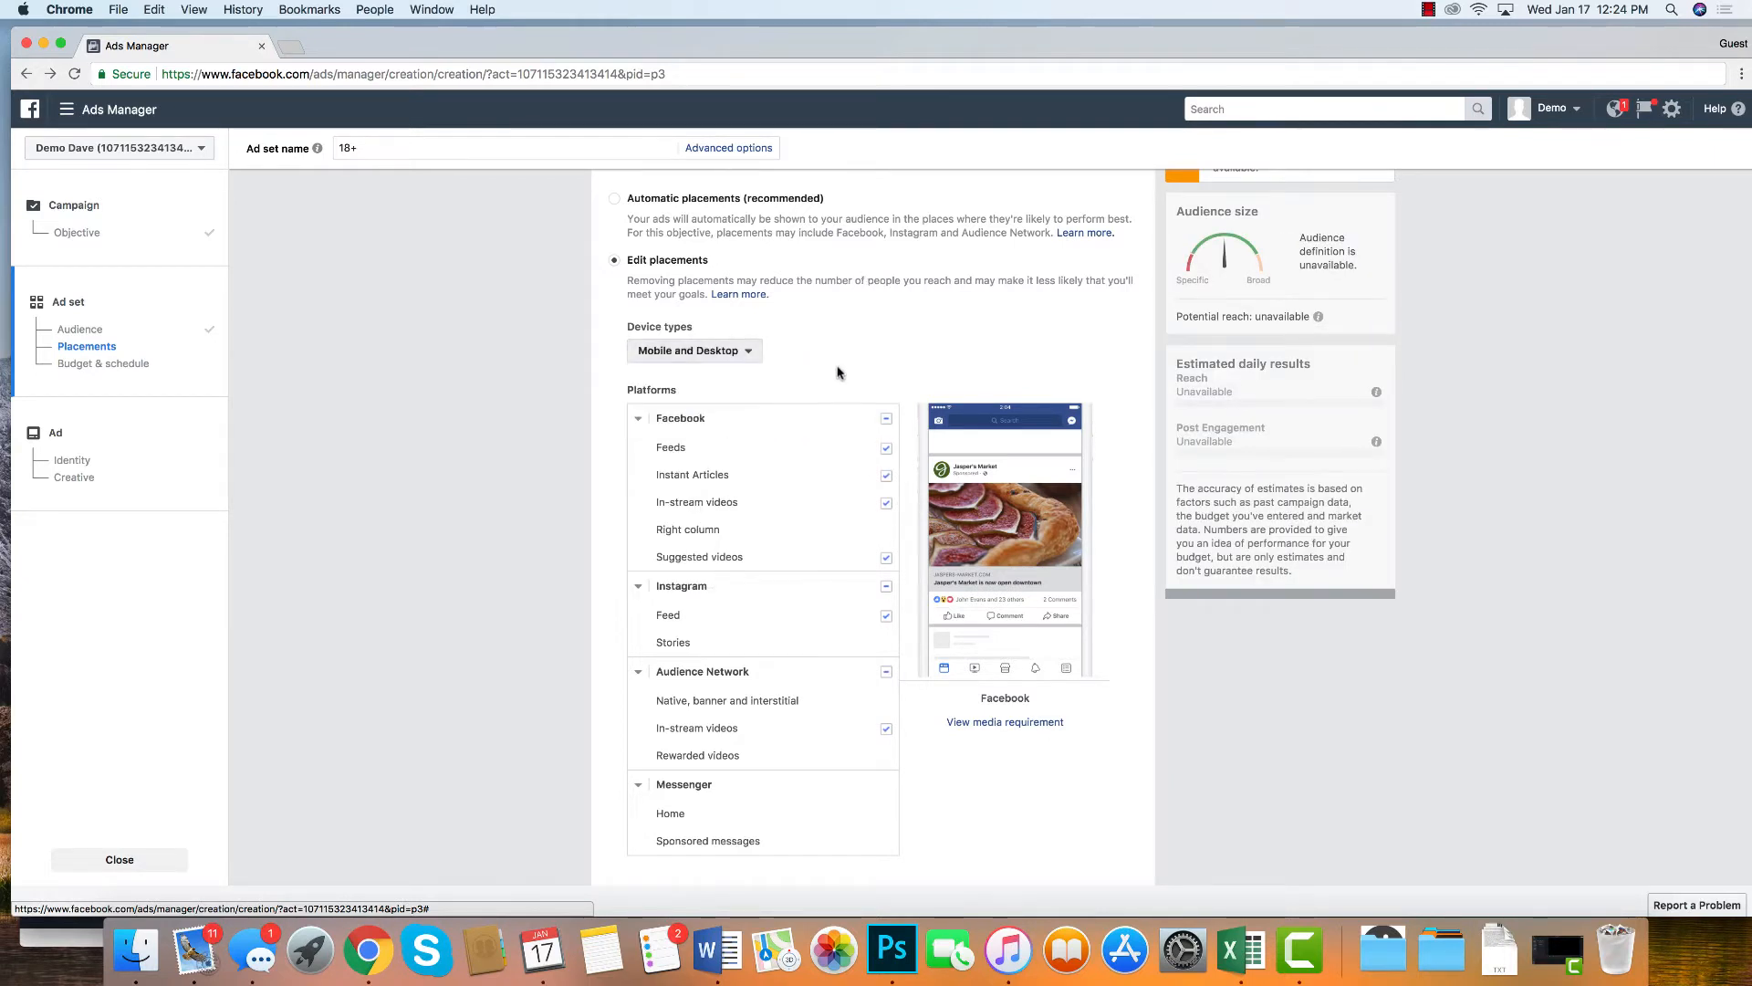
click(721, 354)
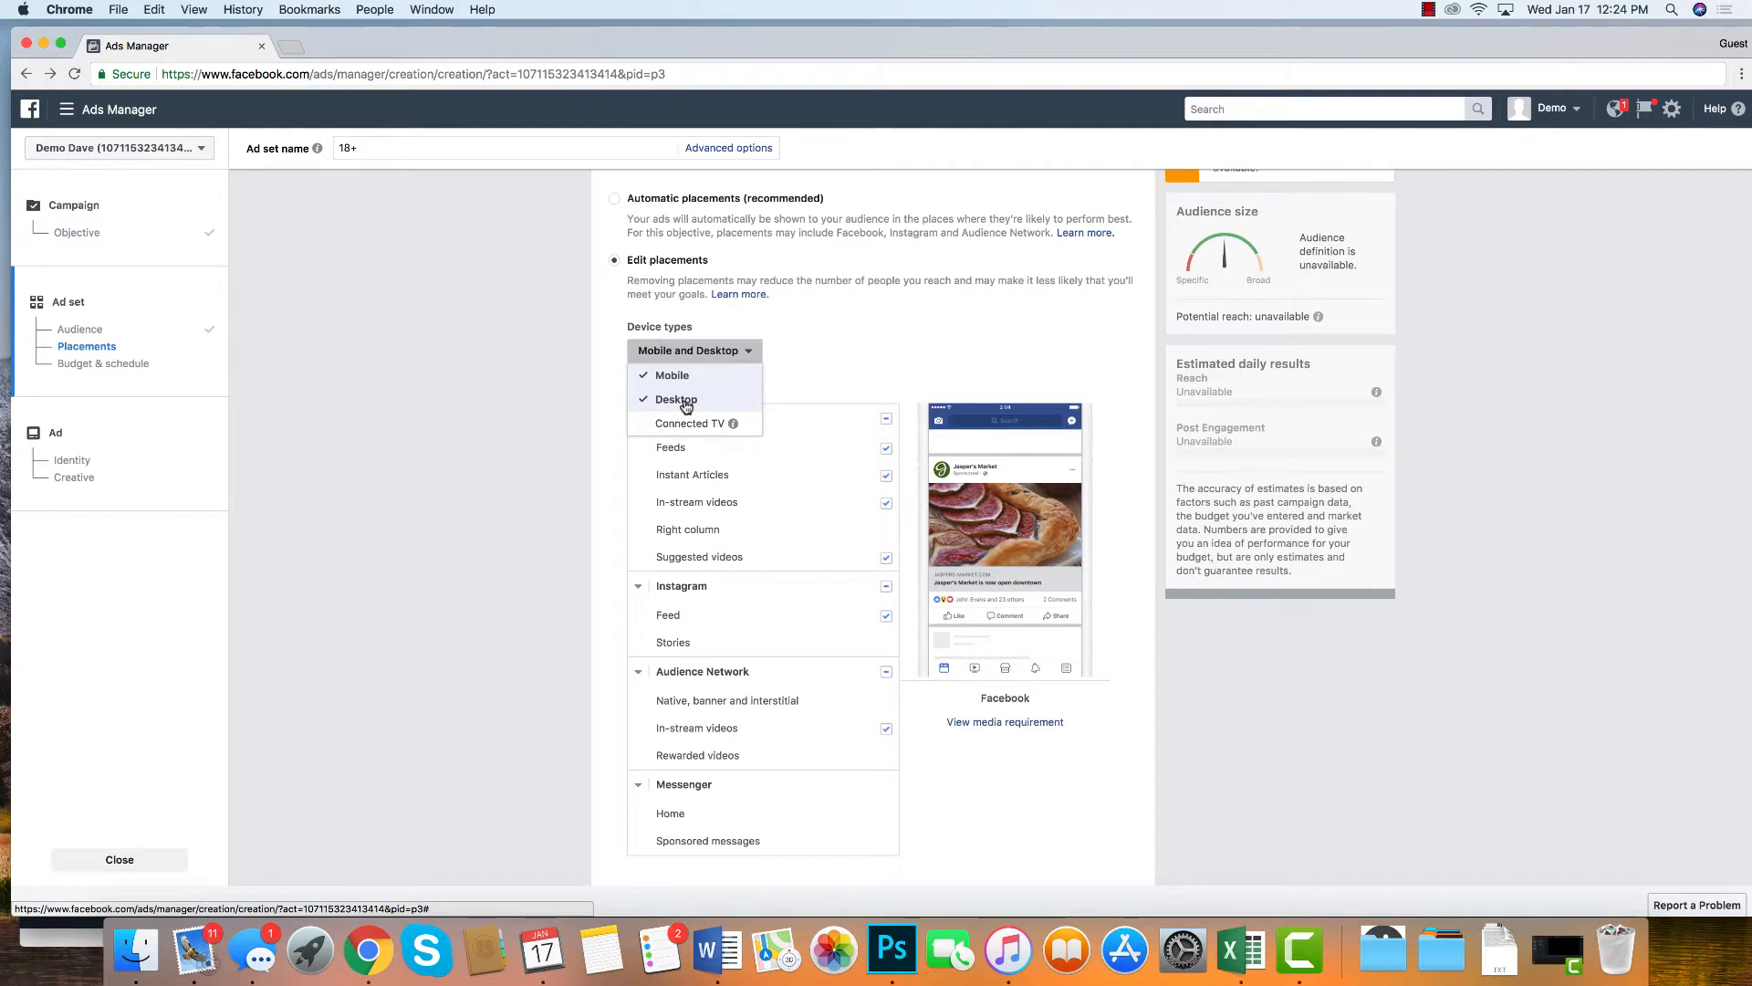
click(900, 334)
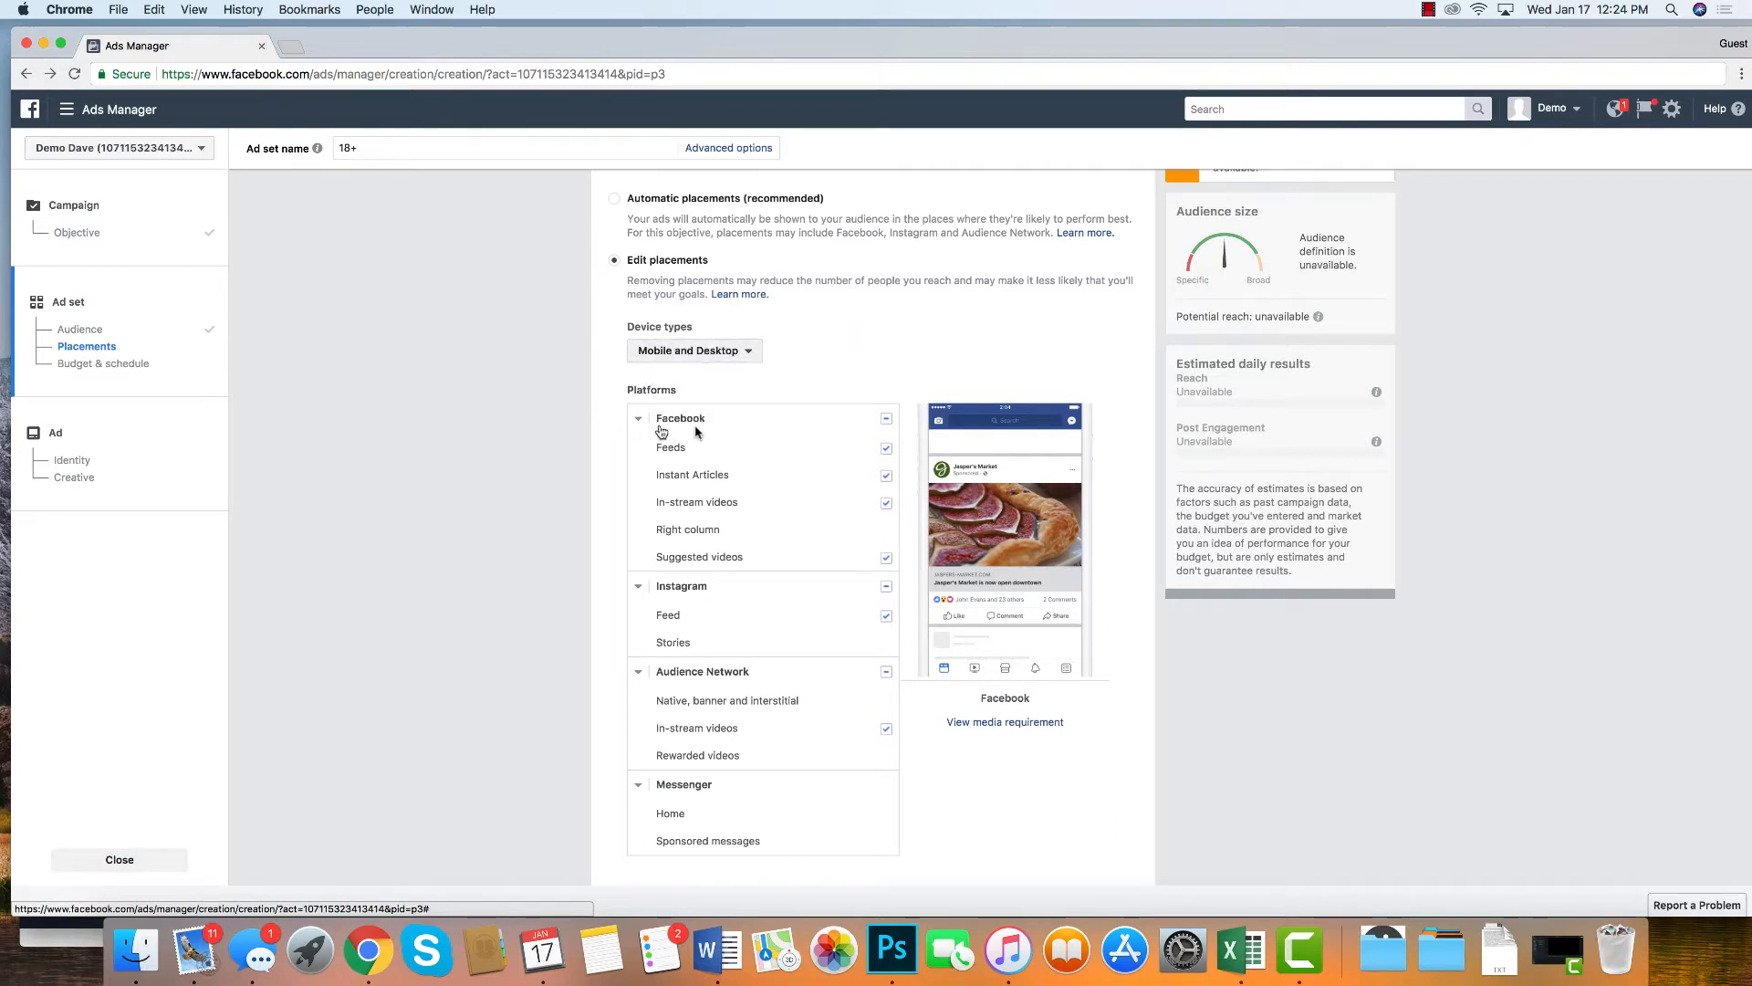
Step: Restrict placements to Facebook Feeds by excluding Instant Articles, In-stream videos, Suggested videos, Instagram and Audience Network
click(887, 475)
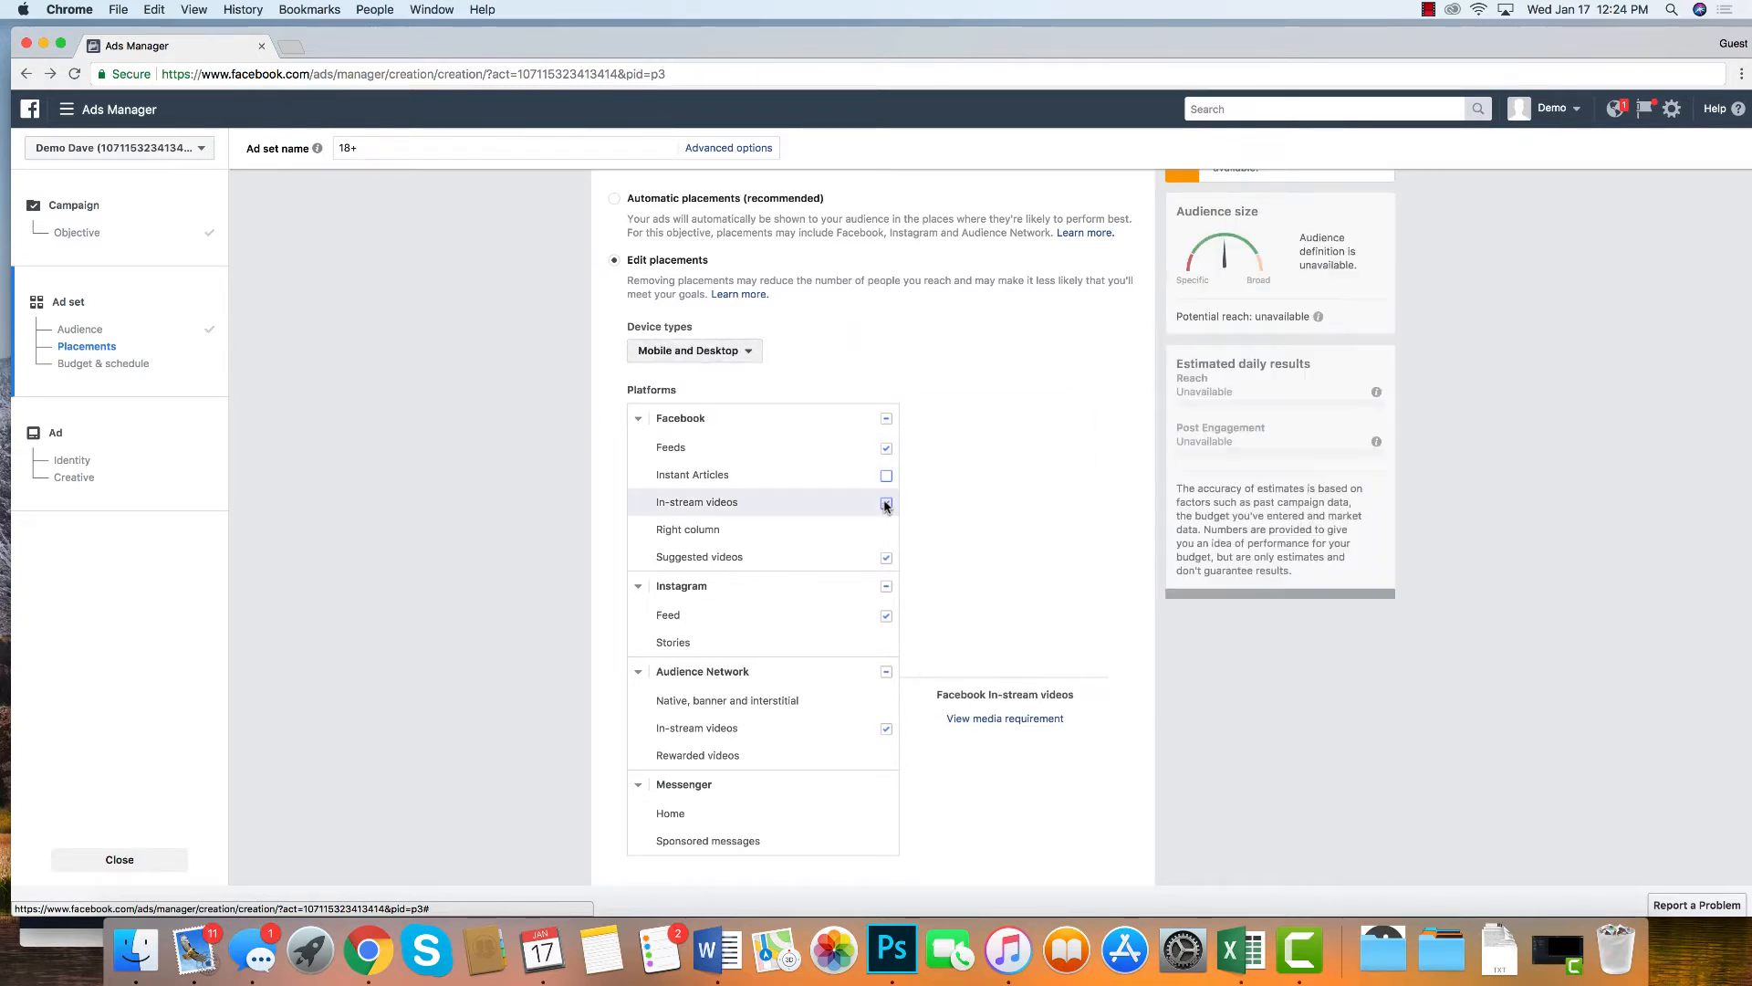
click(886, 504)
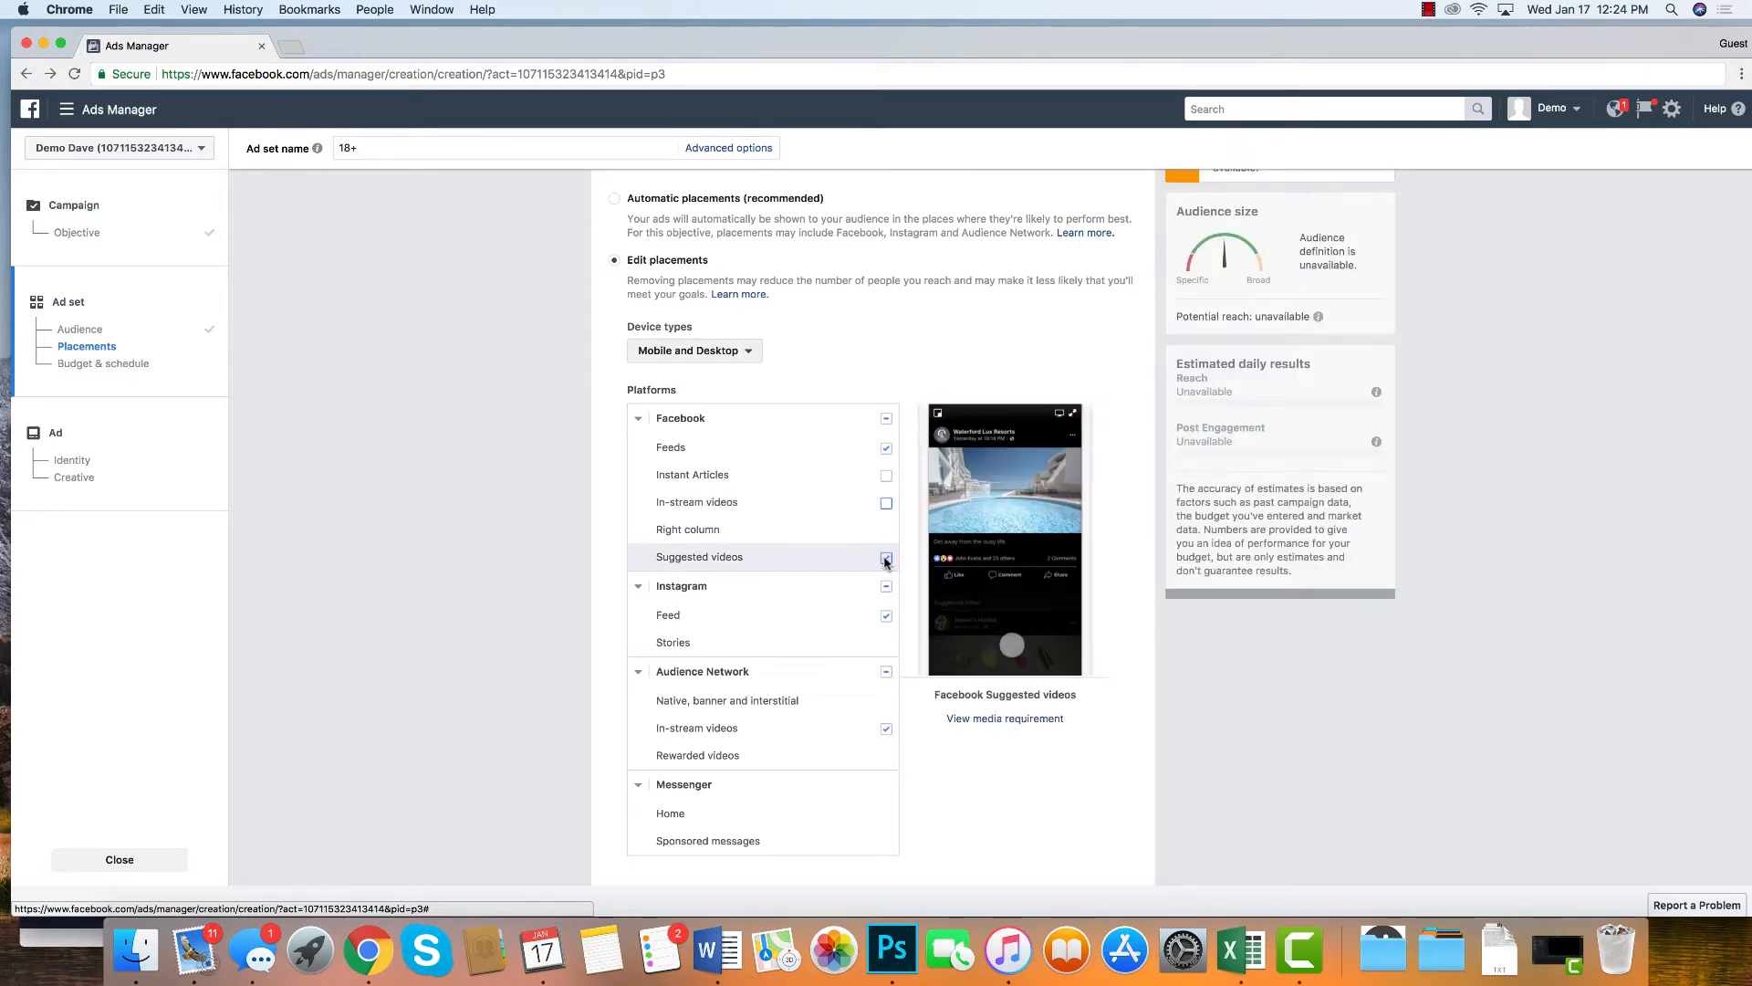
click(886, 557)
click(887, 586)
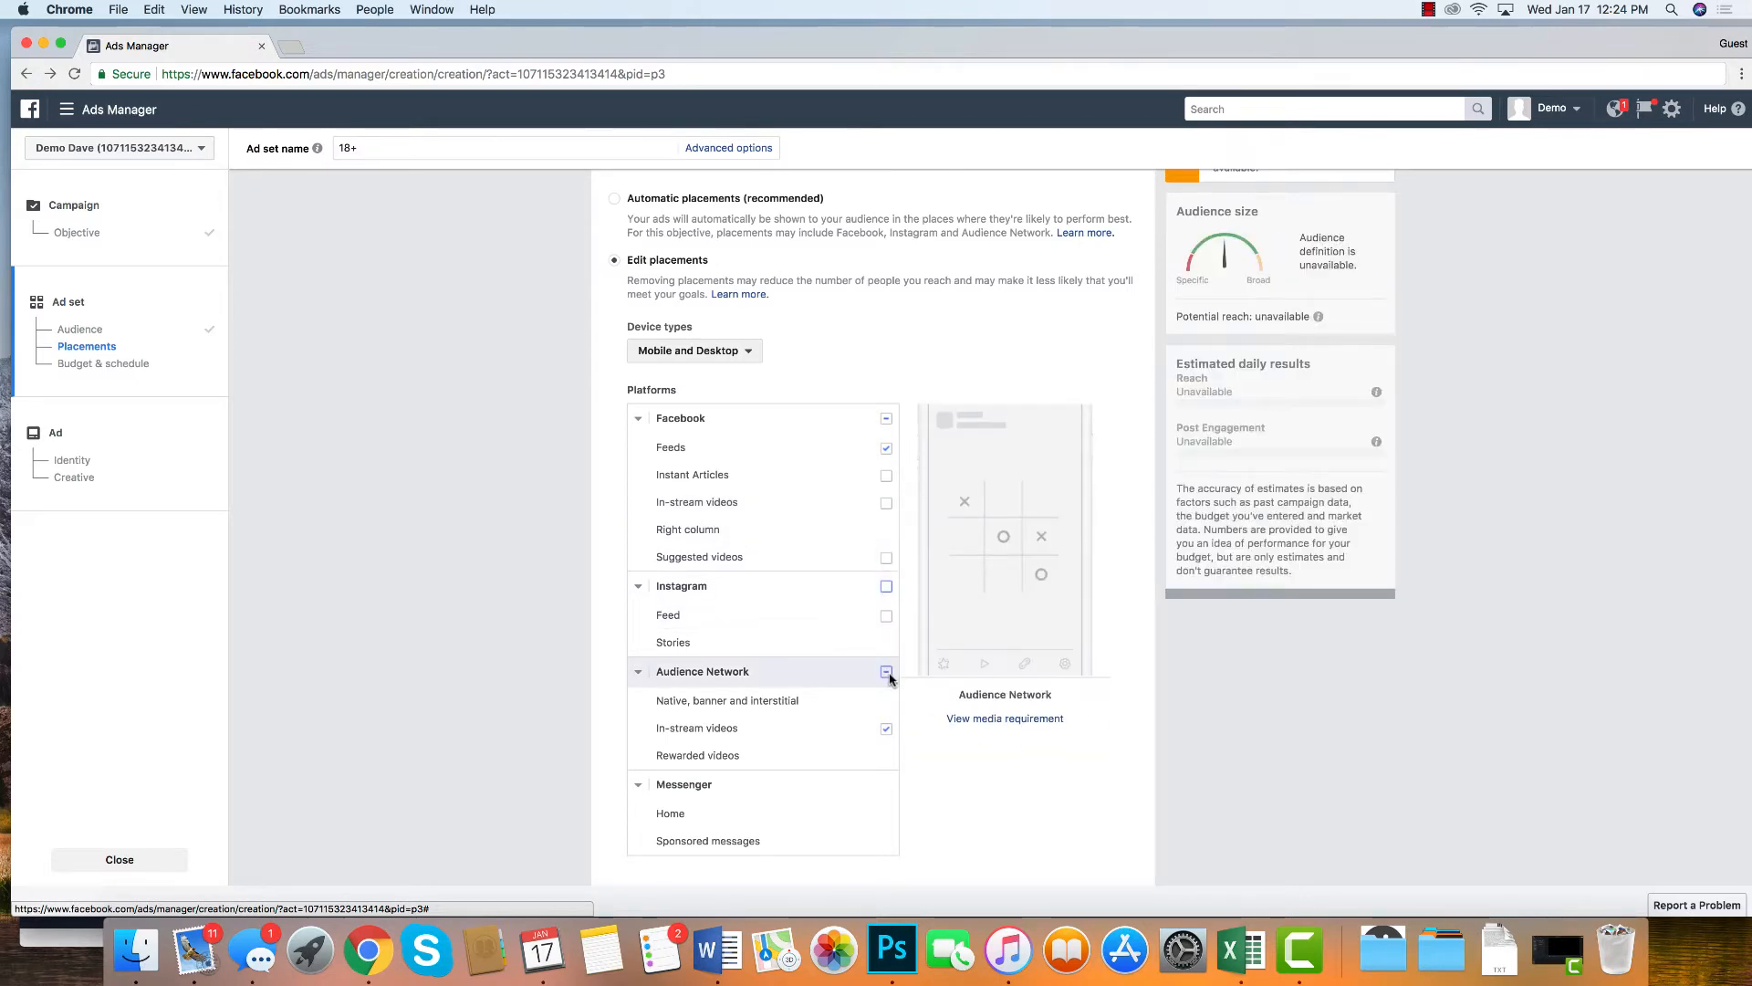
click(886, 672)
Step: Review the device choices available under specific mobile devices and operating systems
scroll(639, 666, down, 7)
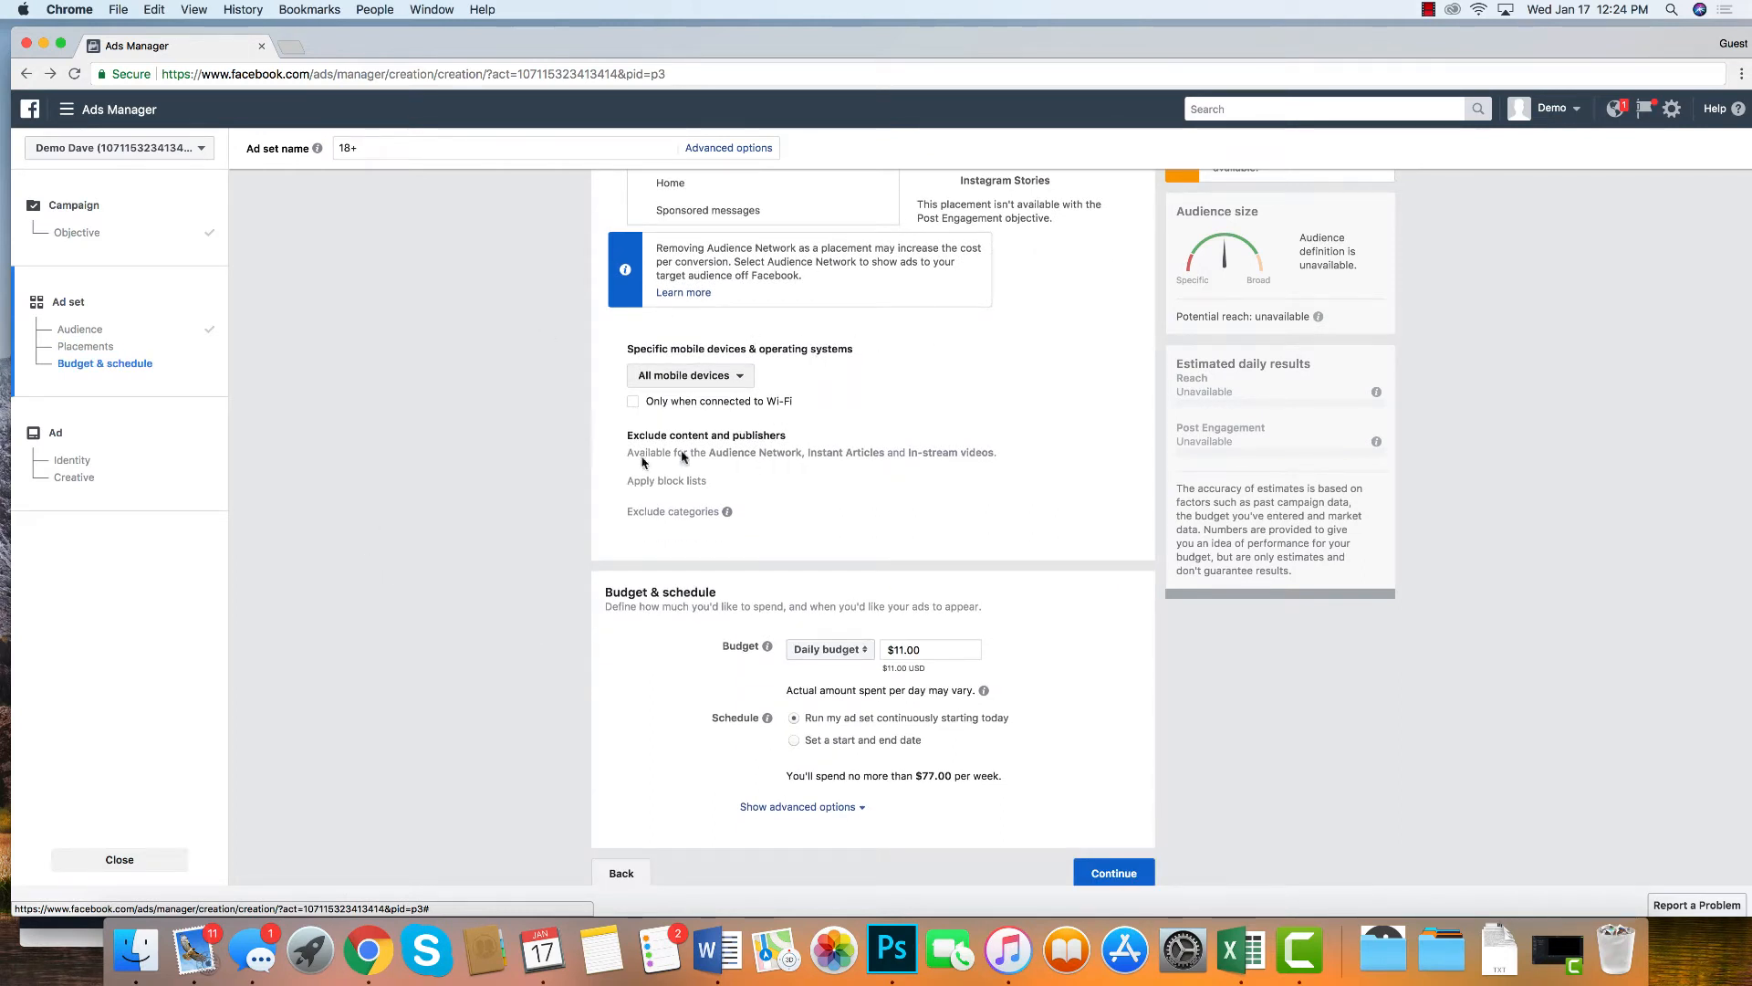
drag(626, 345, 794, 381)
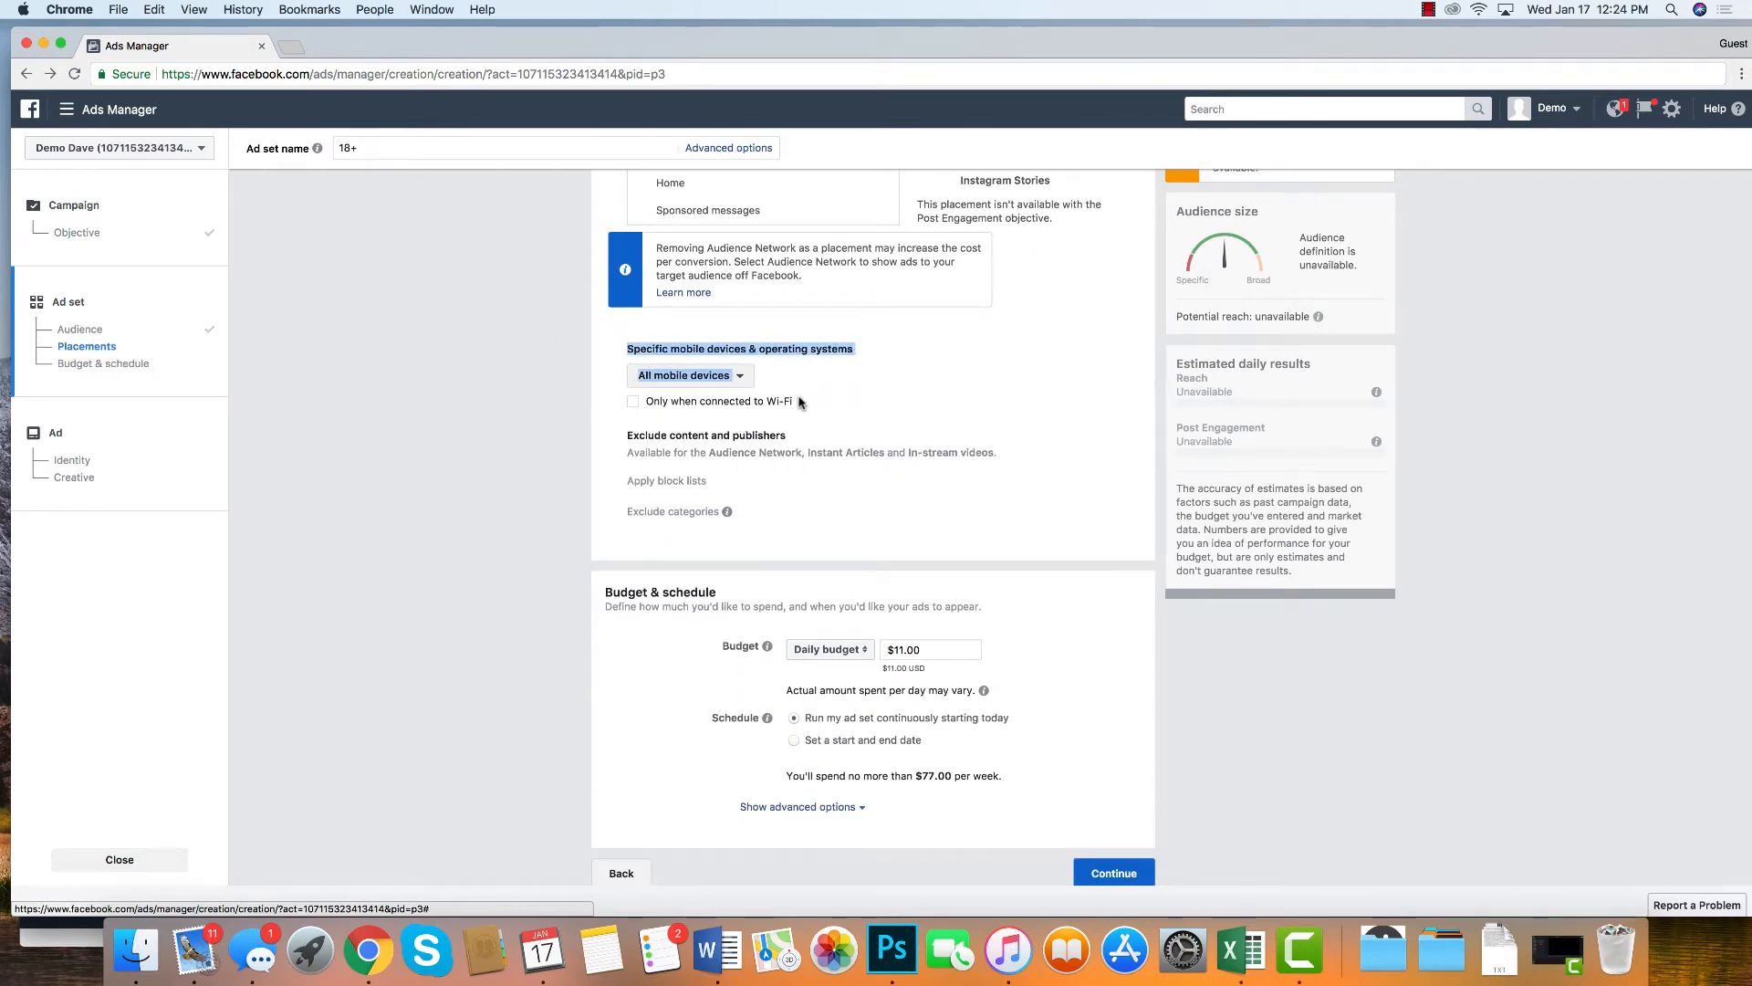
click(835, 399)
click(741, 382)
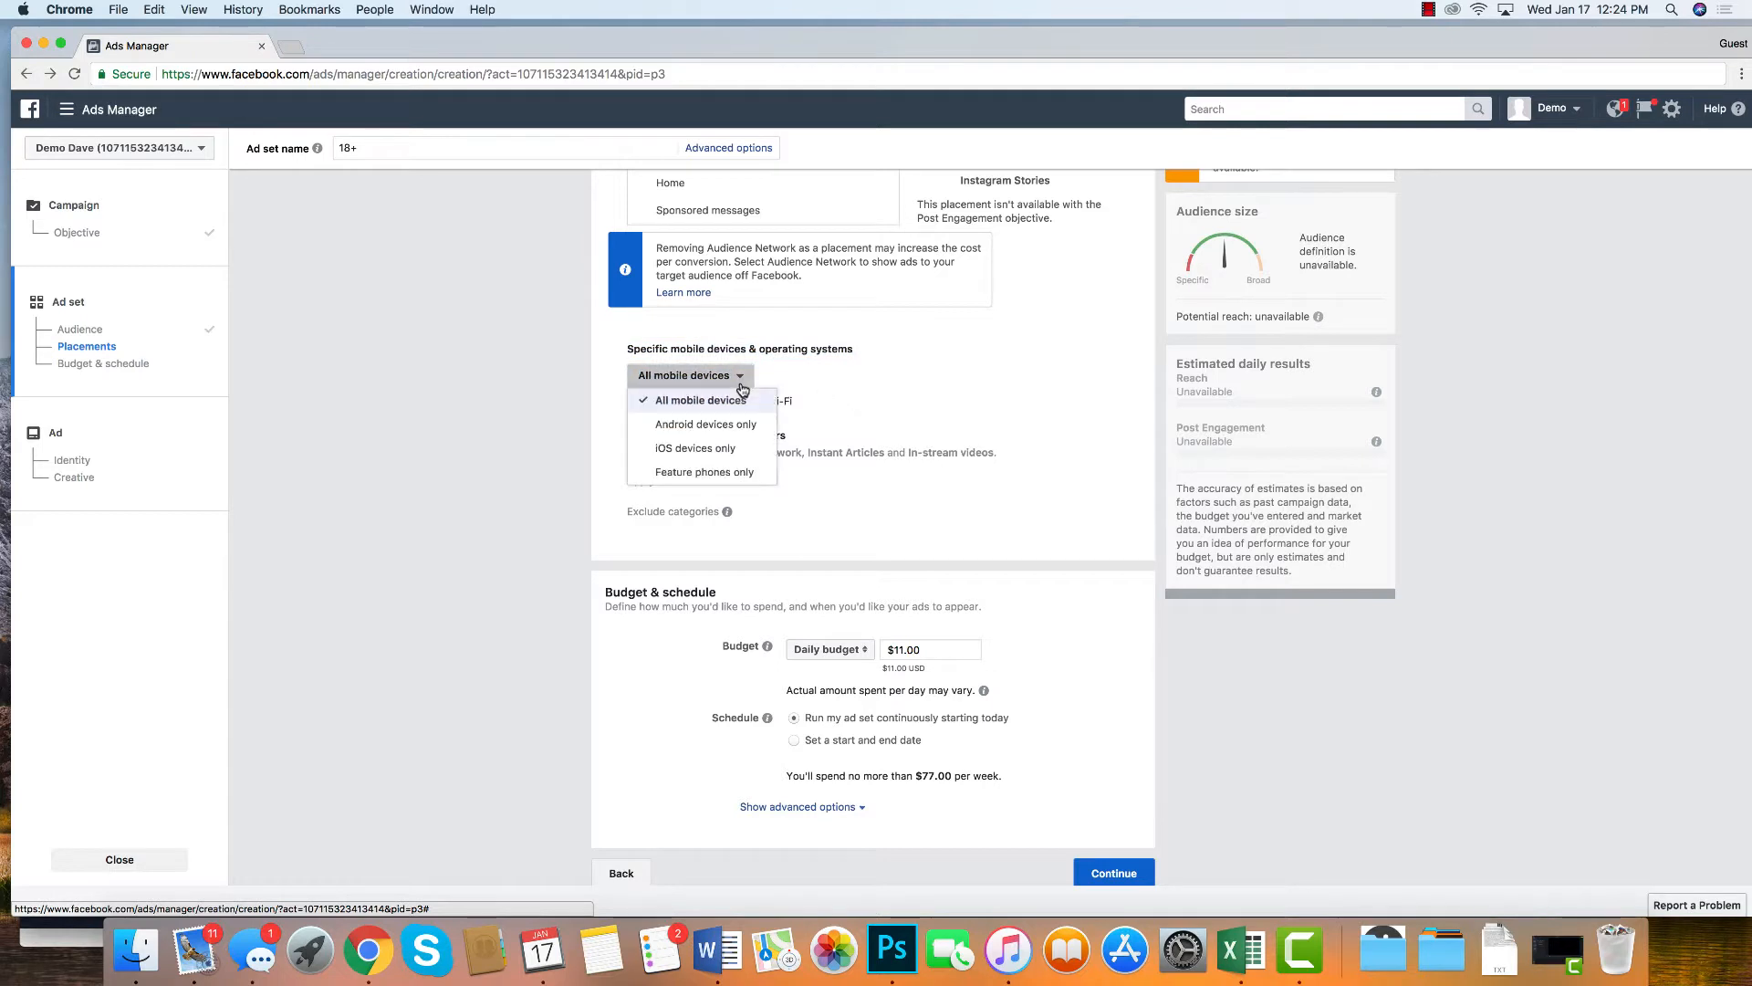
click(802, 373)
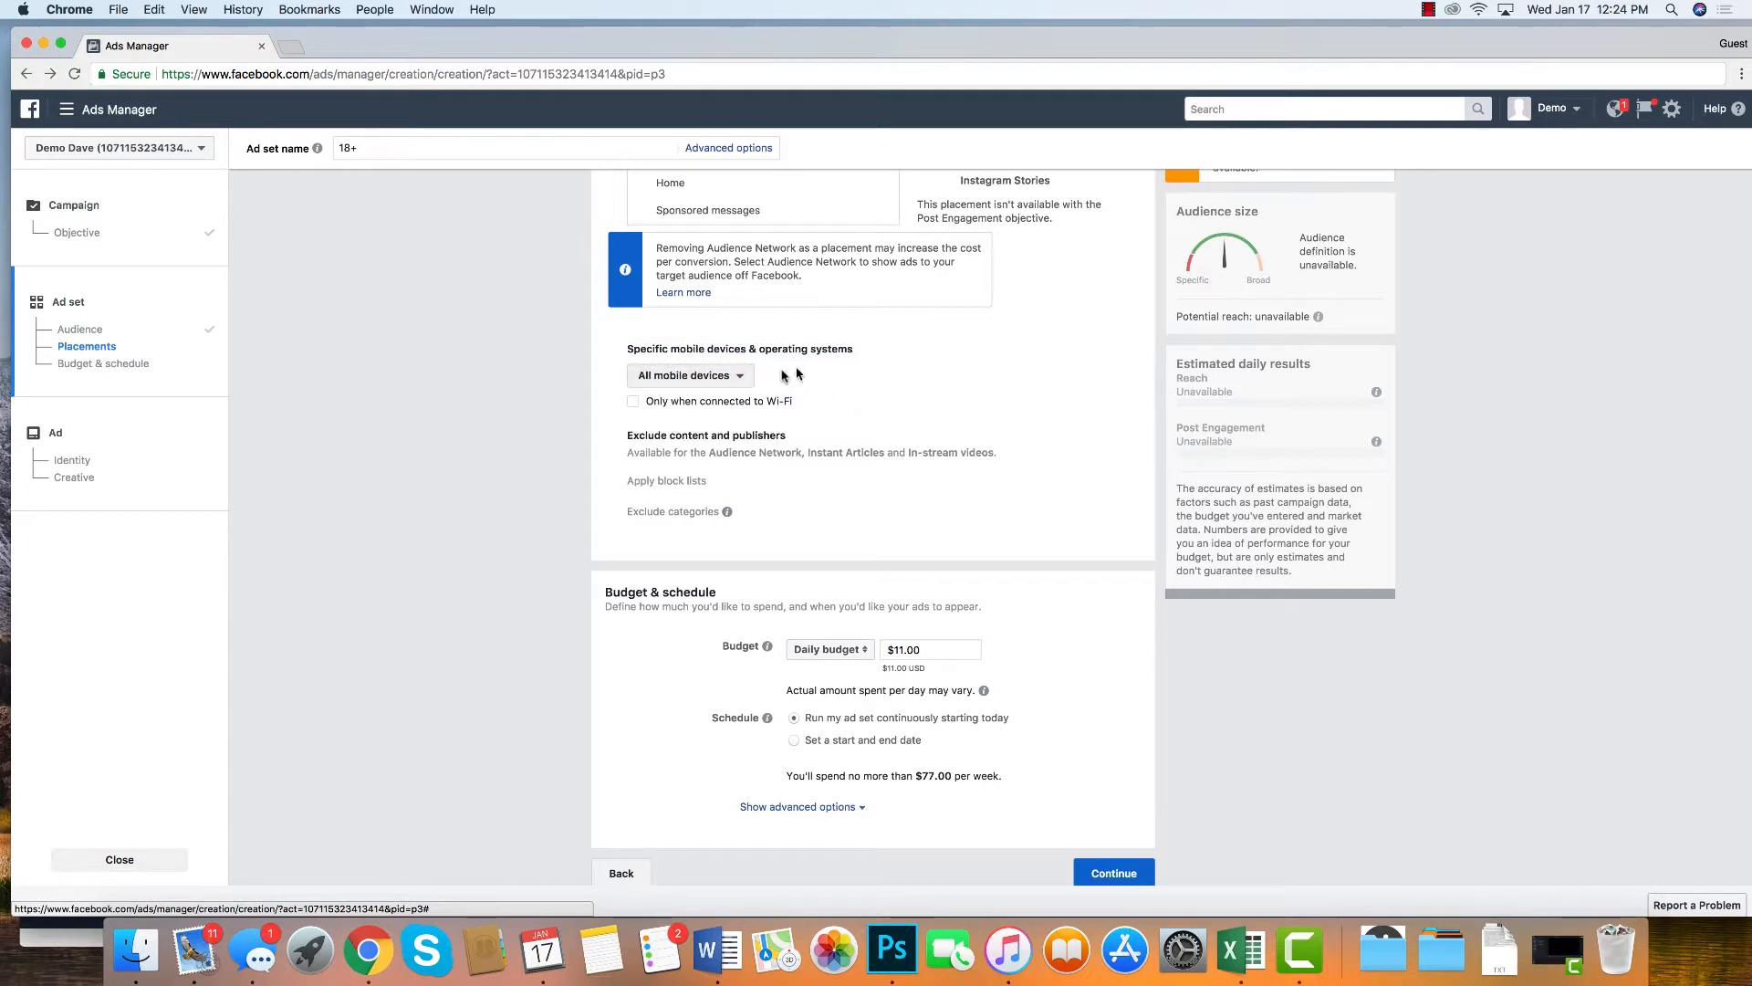
click(744, 381)
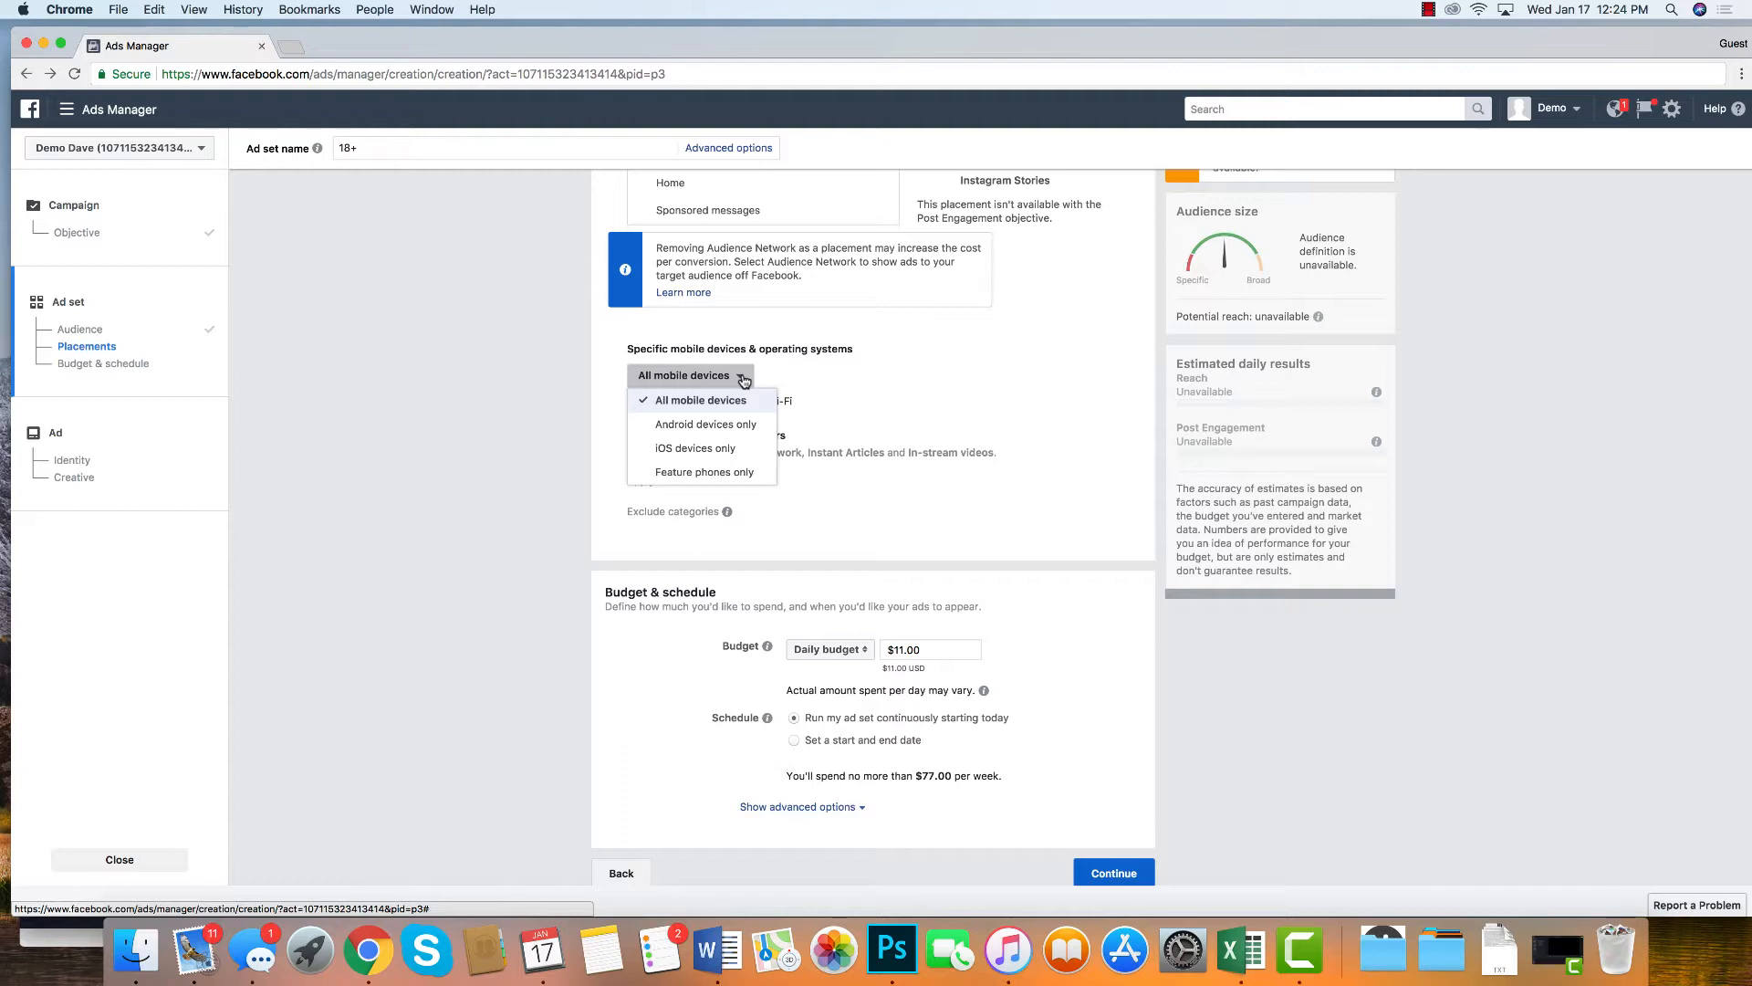
click(892, 371)
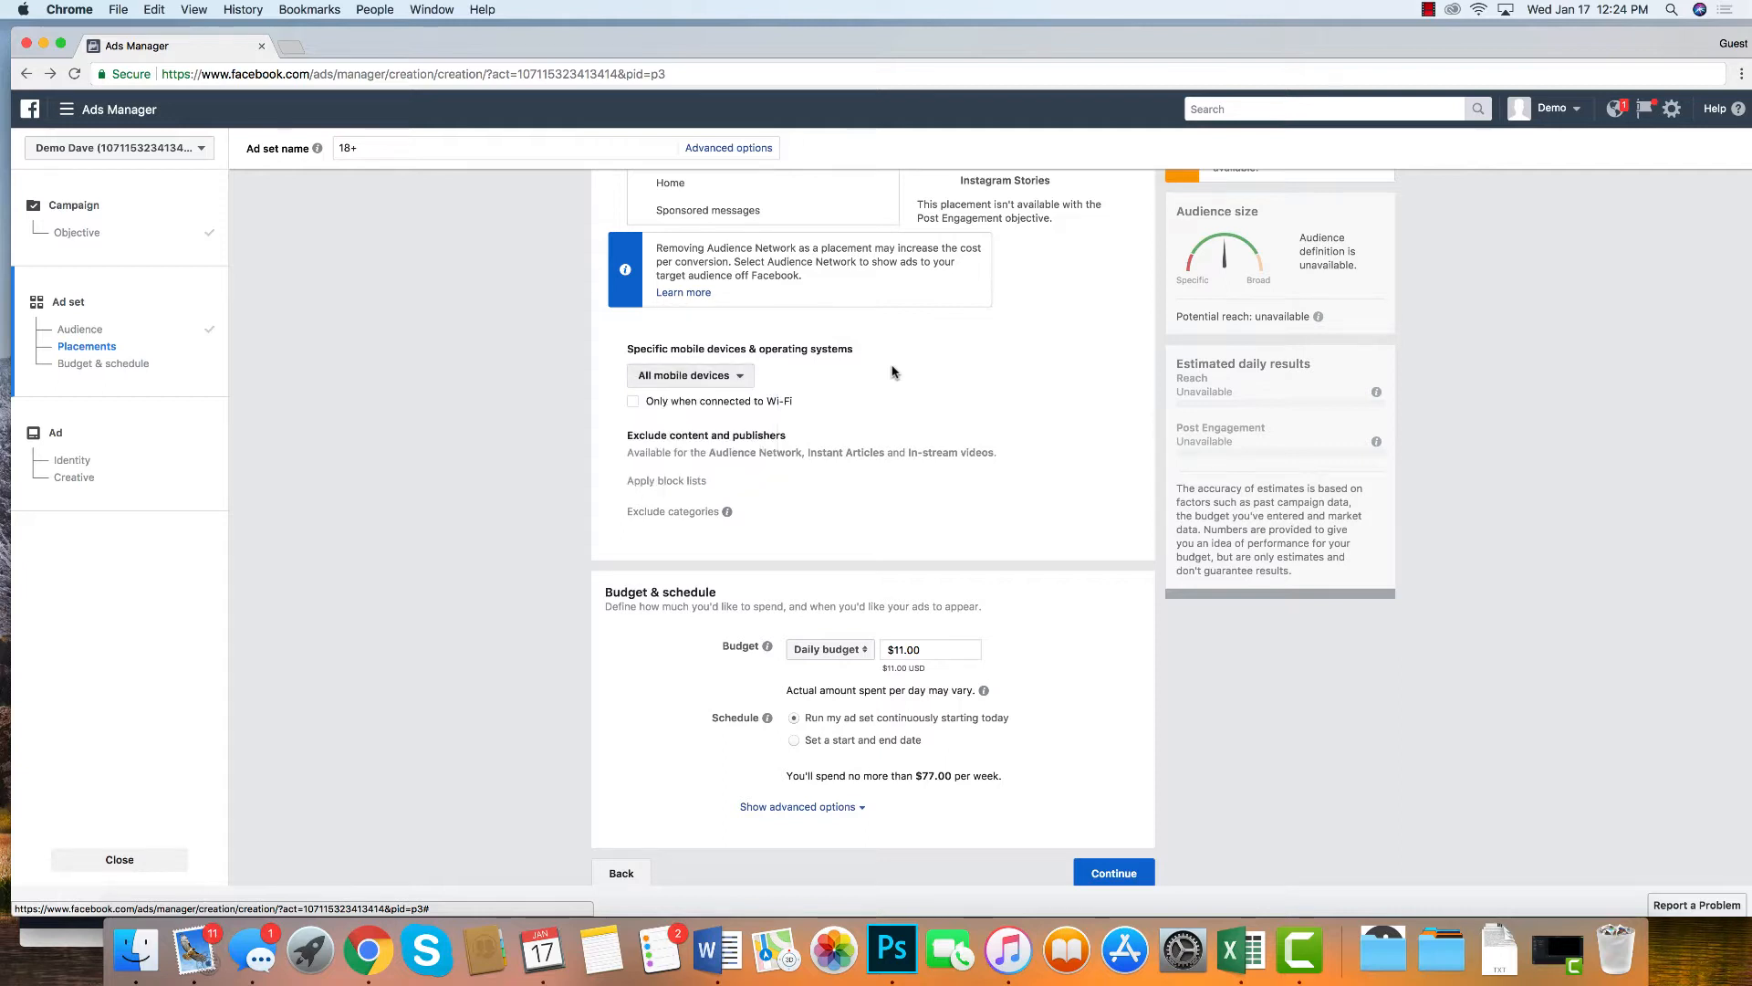
Step: Set the ad set's daily budget to $5.00
scroll(520, 571, down, 1)
click(903, 639)
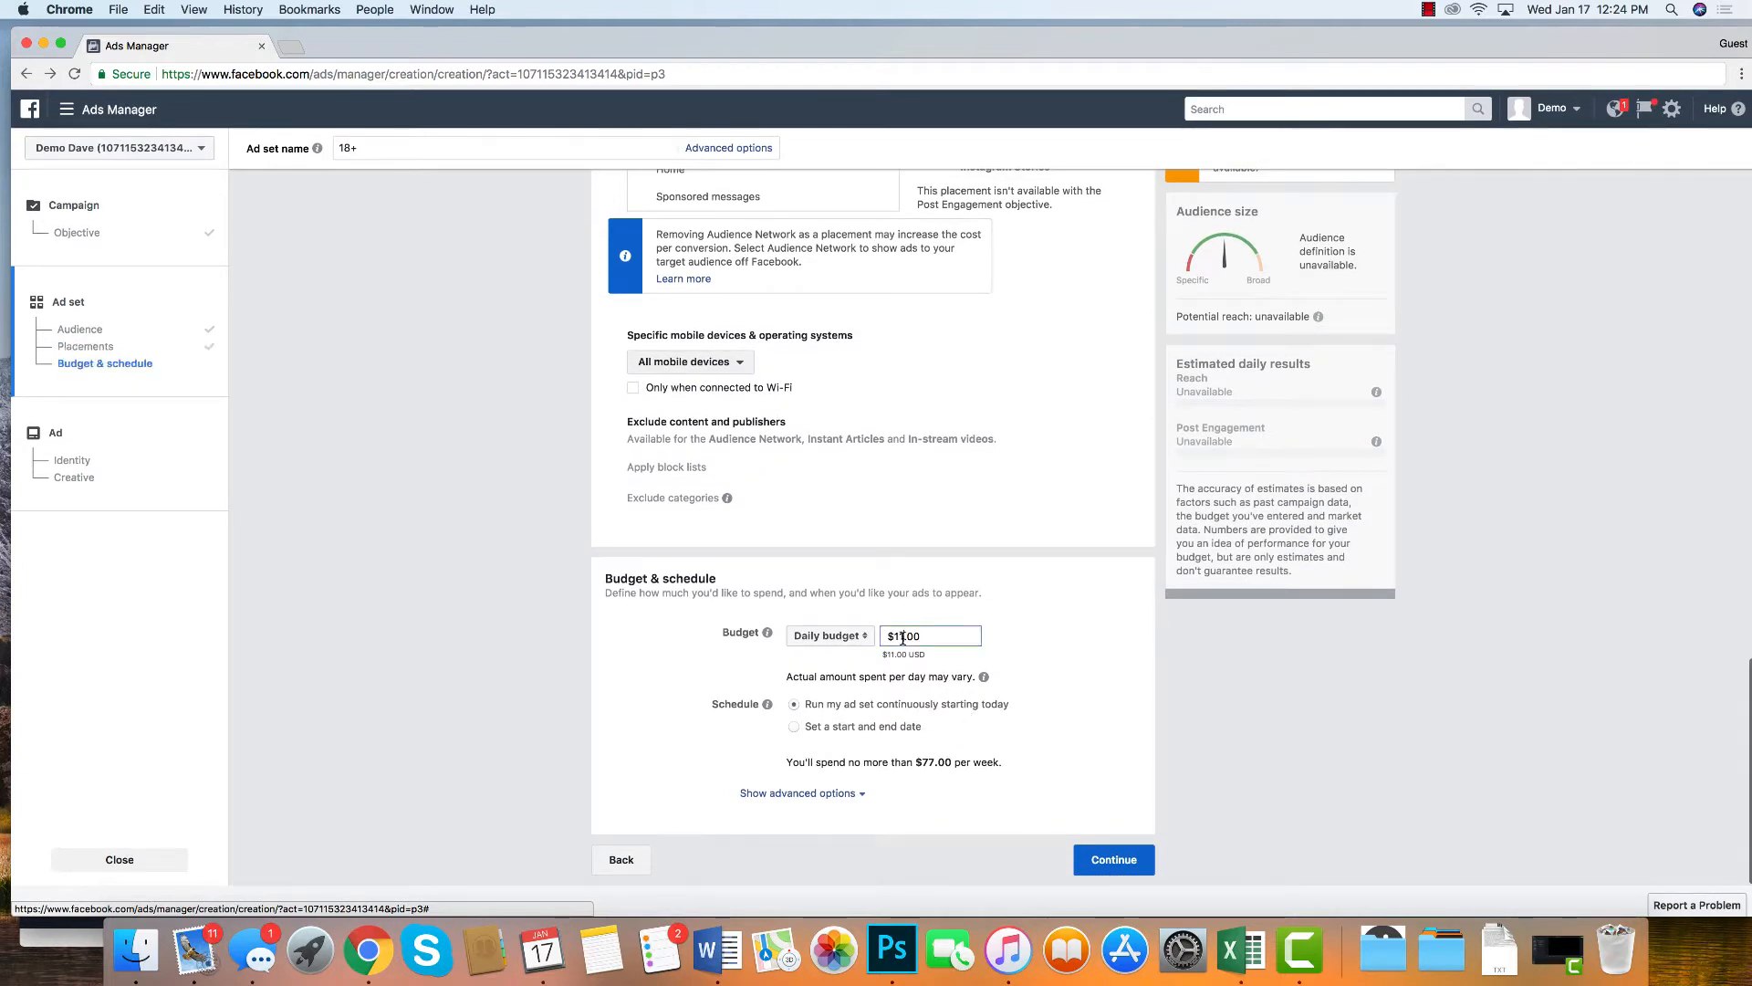
drag(895, 637, 960, 637)
text(5)
click(1064, 644)
click(1100, 859)
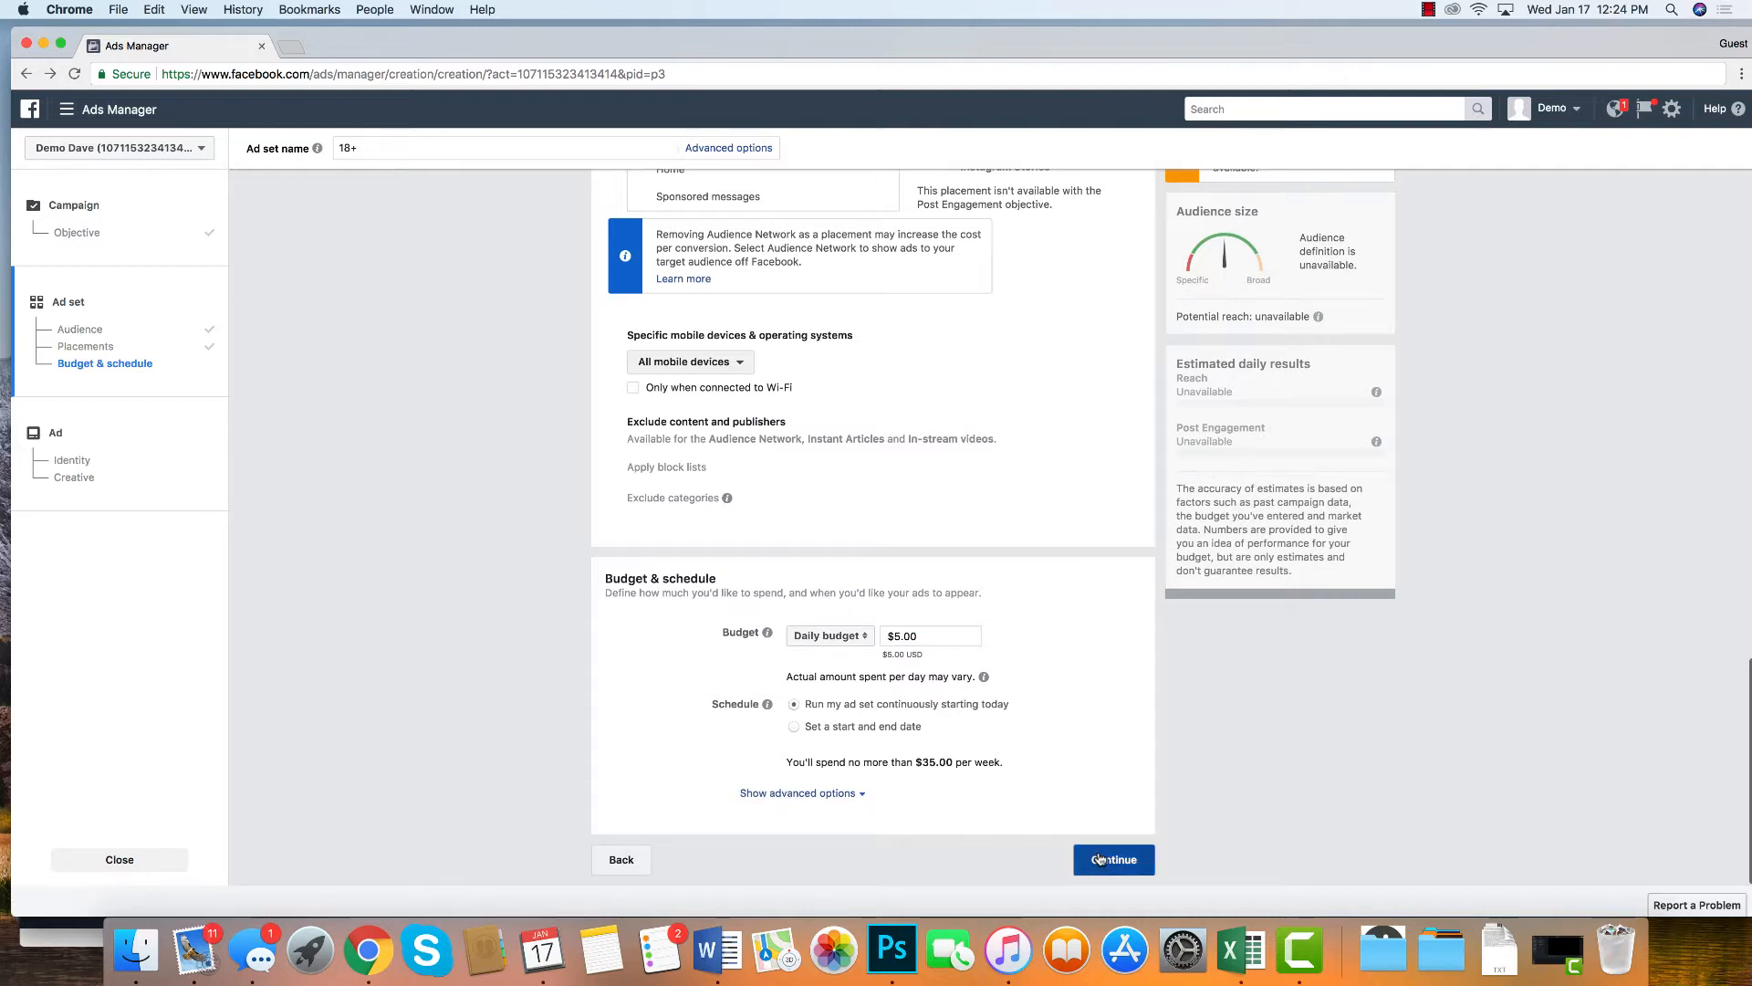
Step: Schedule the ad set with start date 17/1/2018 and end date 17/2/2018, and continue to the ad
click(794, 728)
scroll(685, 717, down, 2)
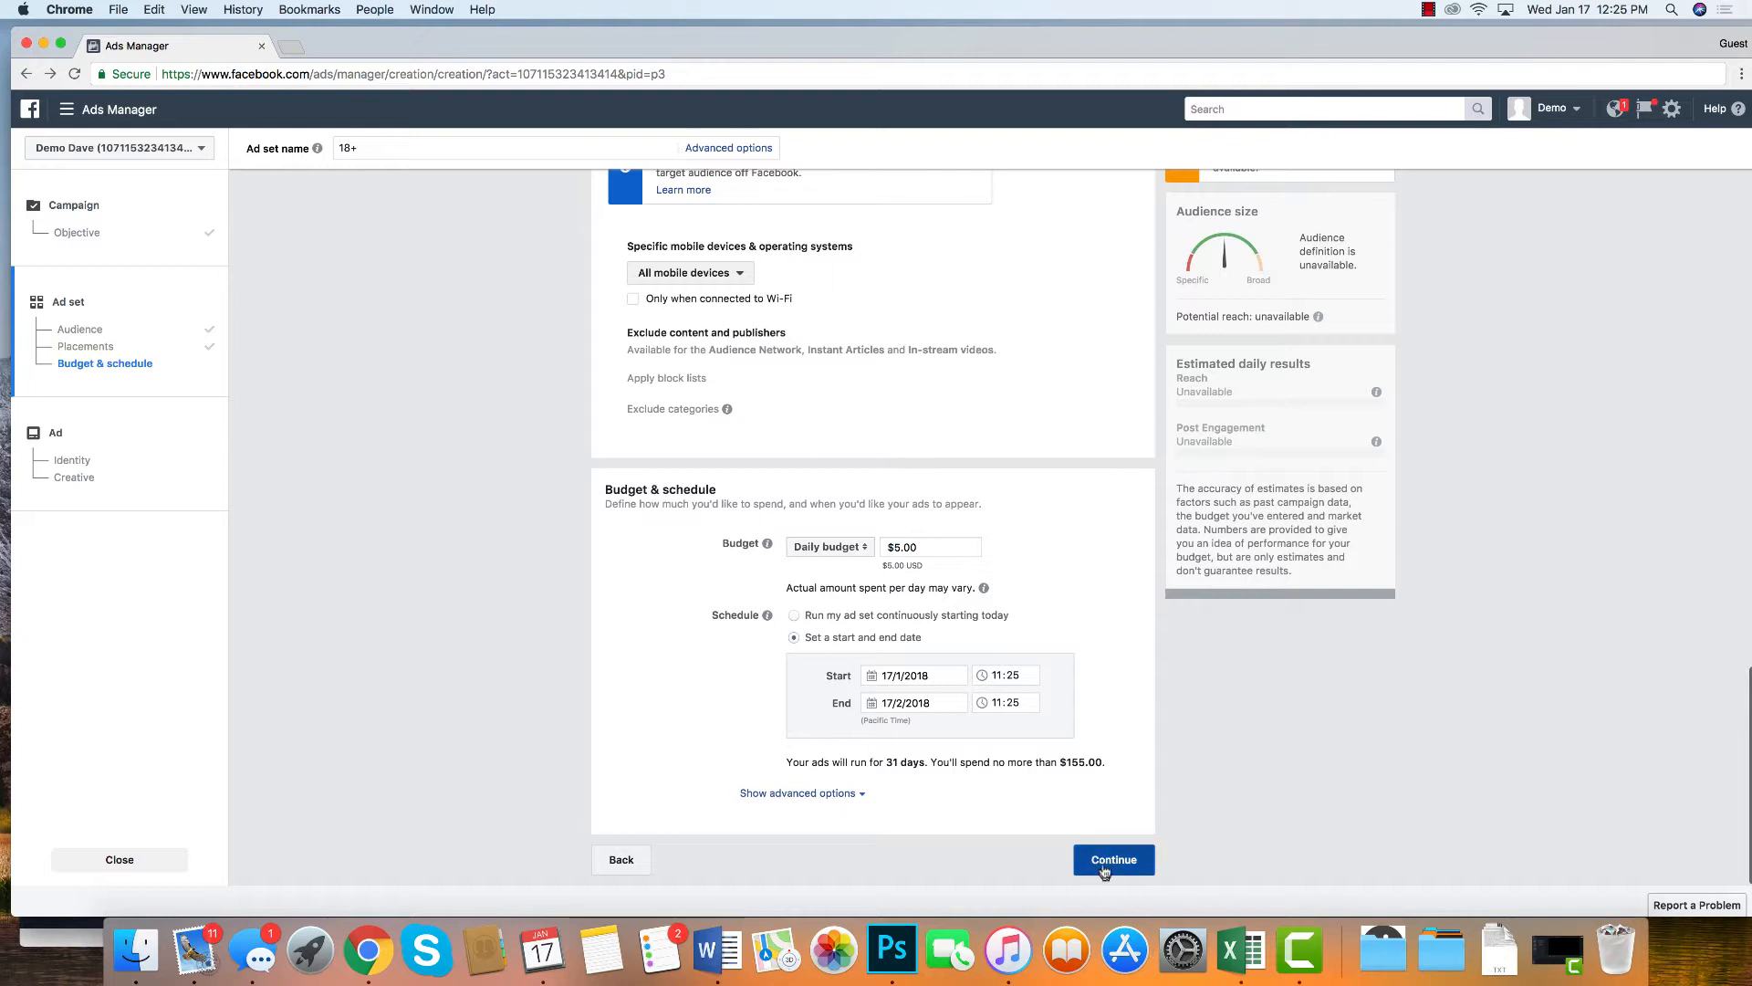
click(1104, 867)
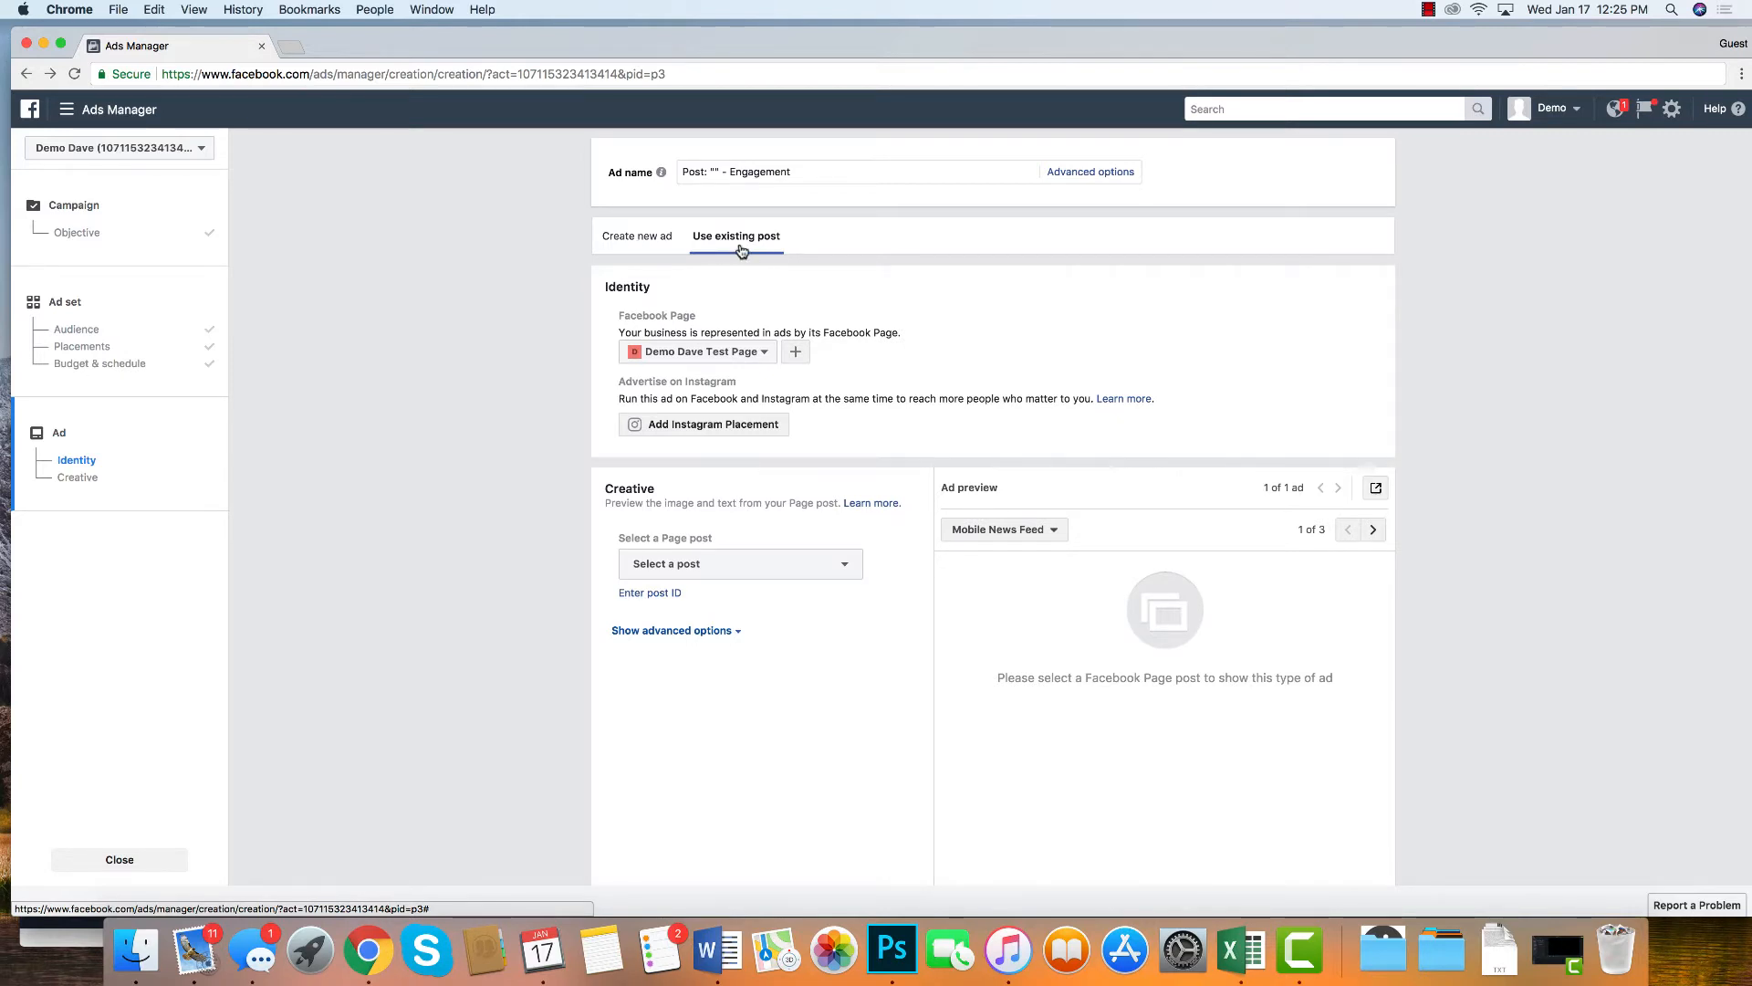
Step: Use the existing Page post starting "I'm Giving Away 10 FREE Wordpress" as the ad's creative and check the selected Facebook Page
click(847, 564)
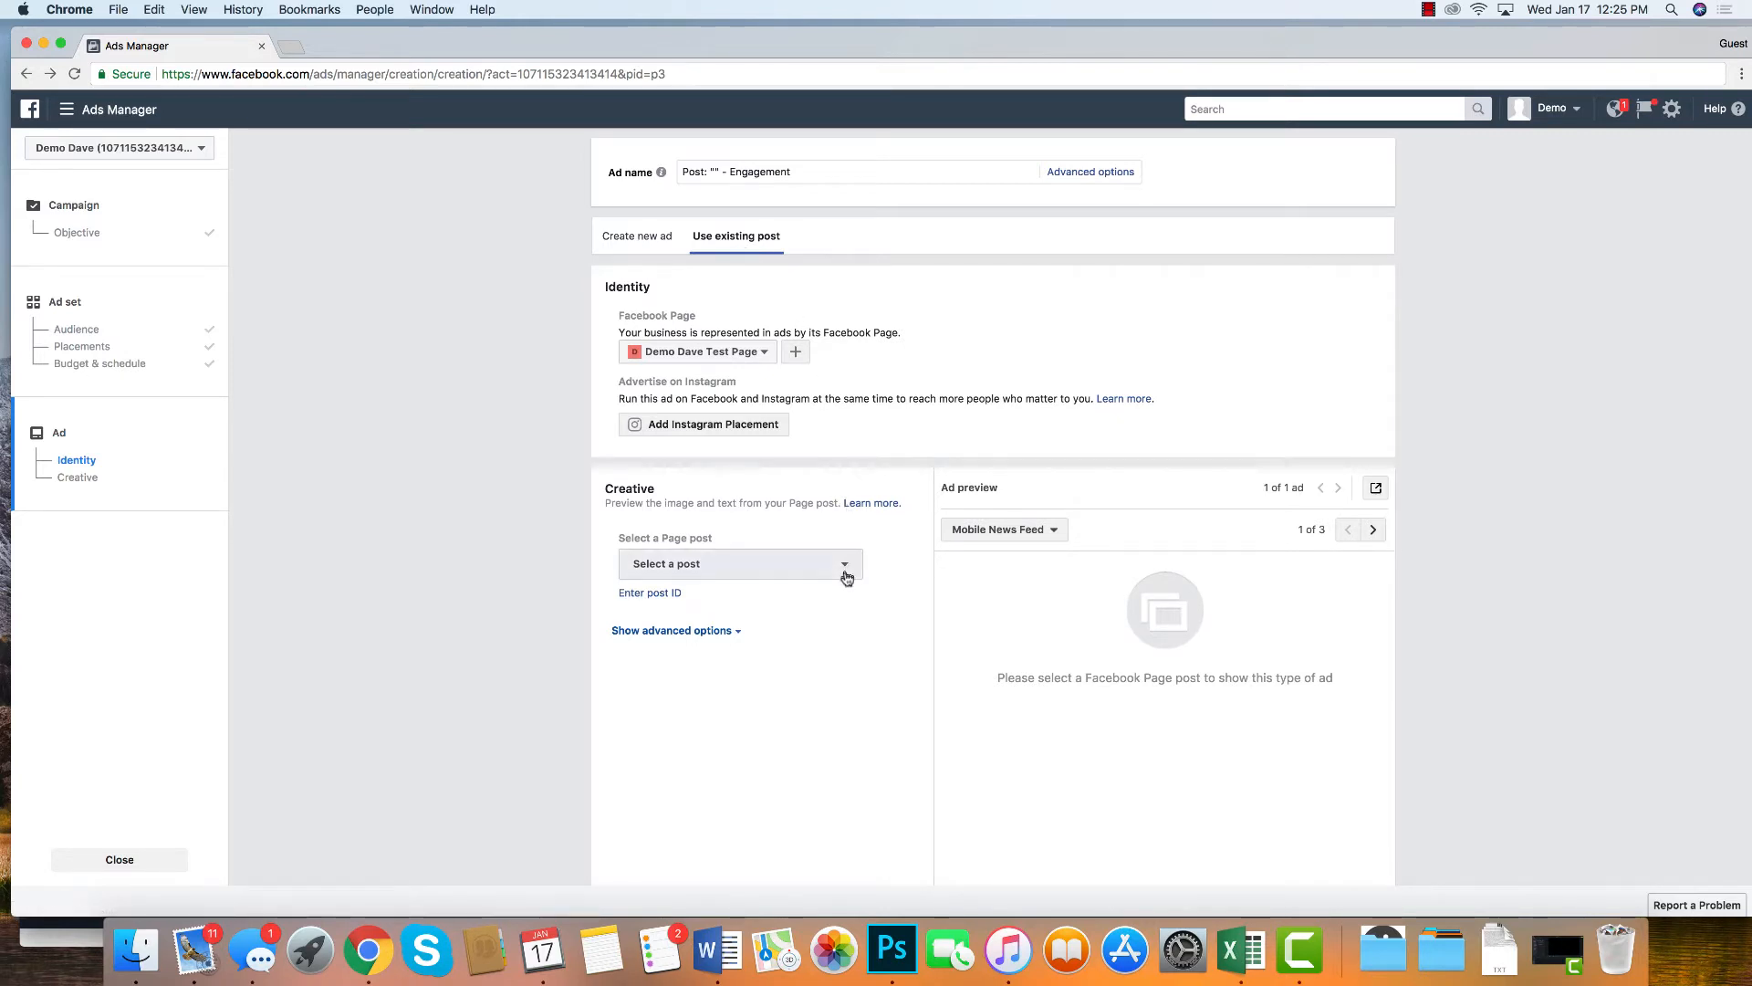
click(822, 630)
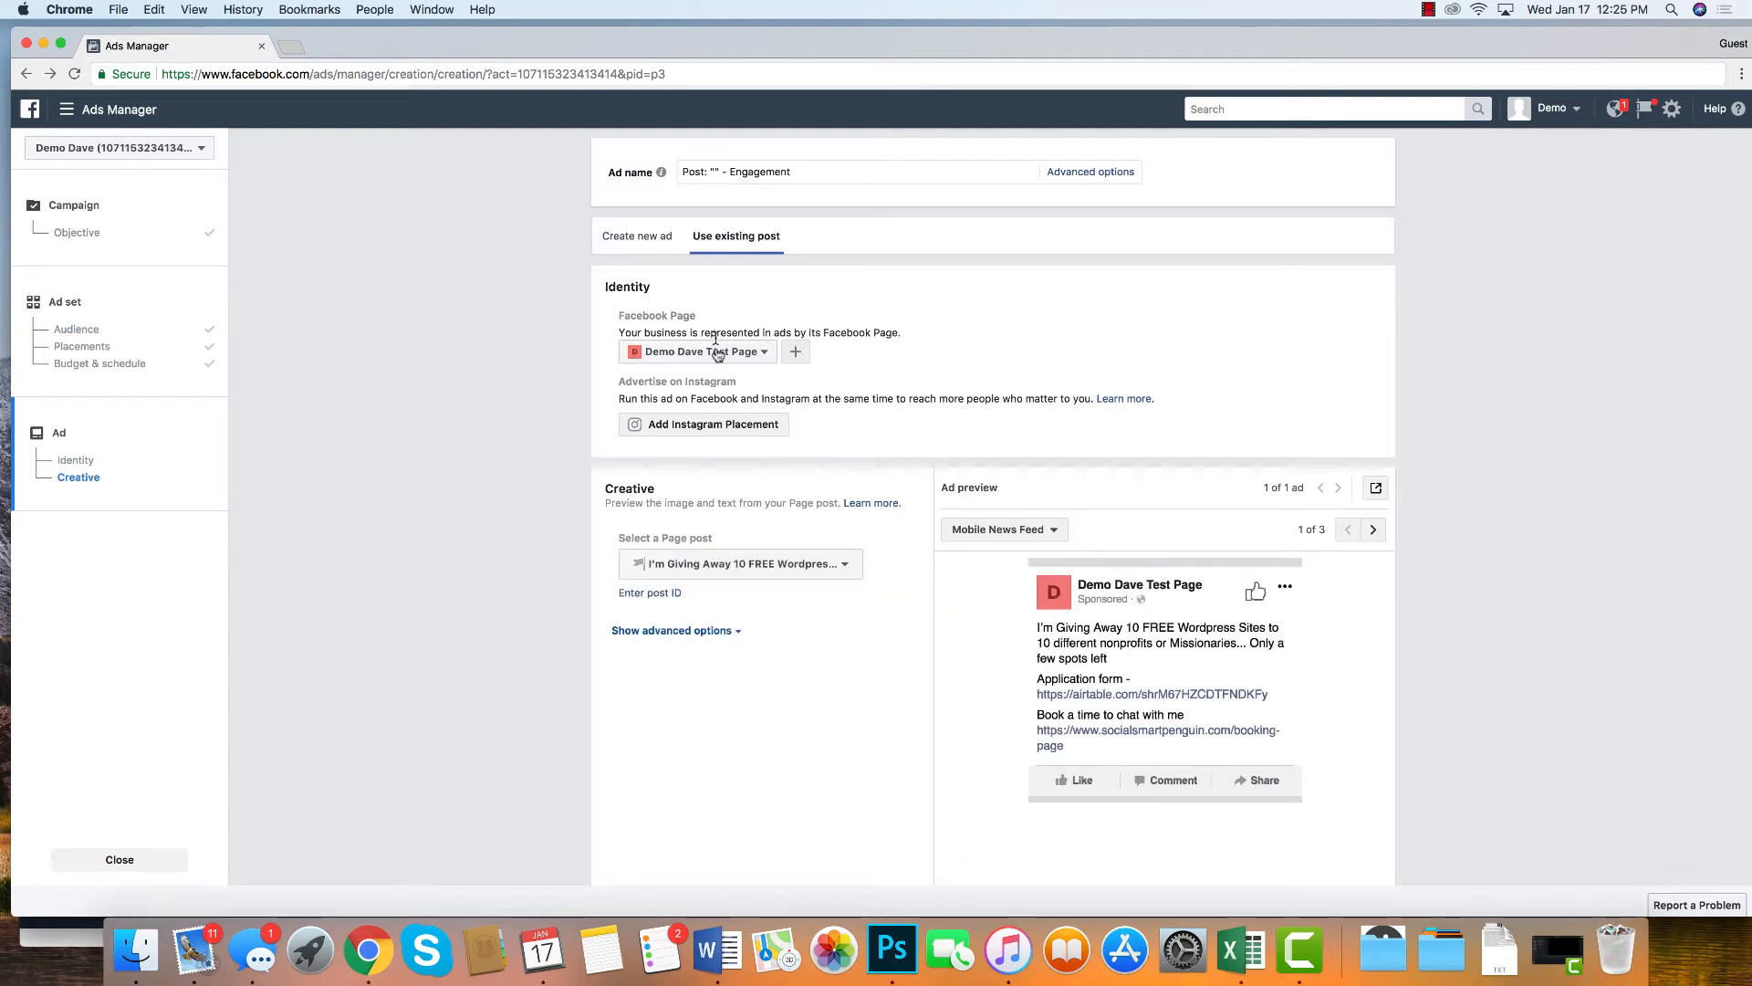
click(746, 362)
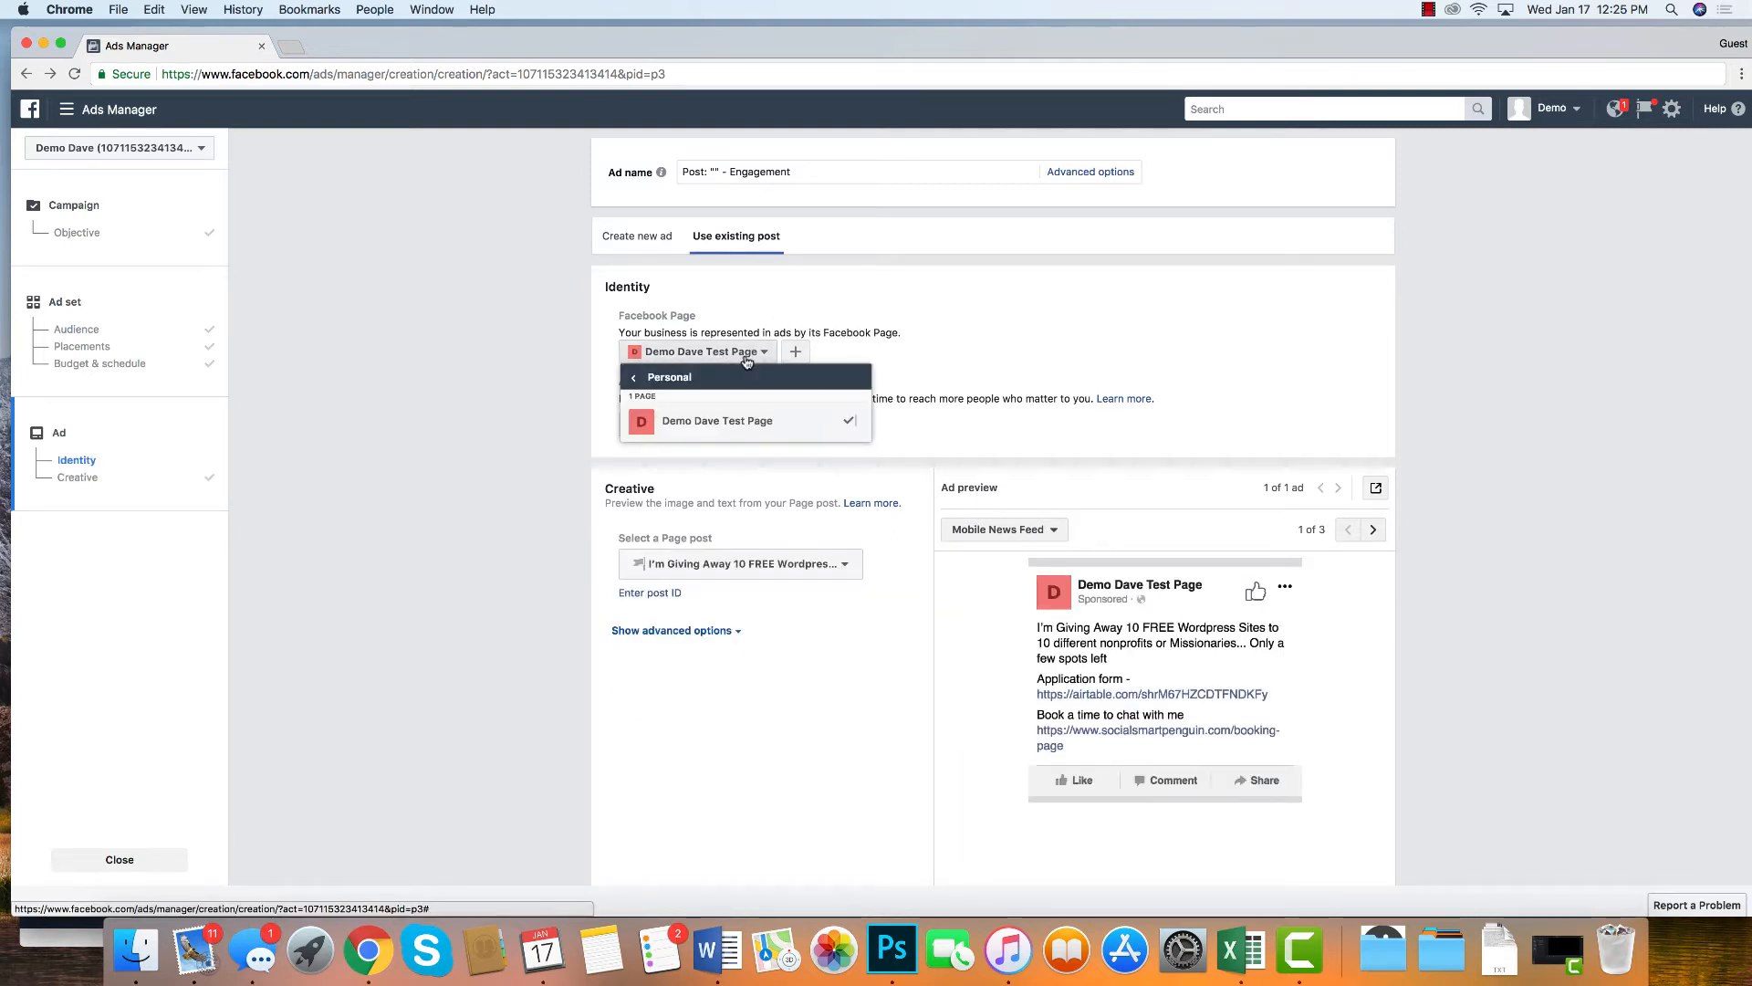
click(726, 360)
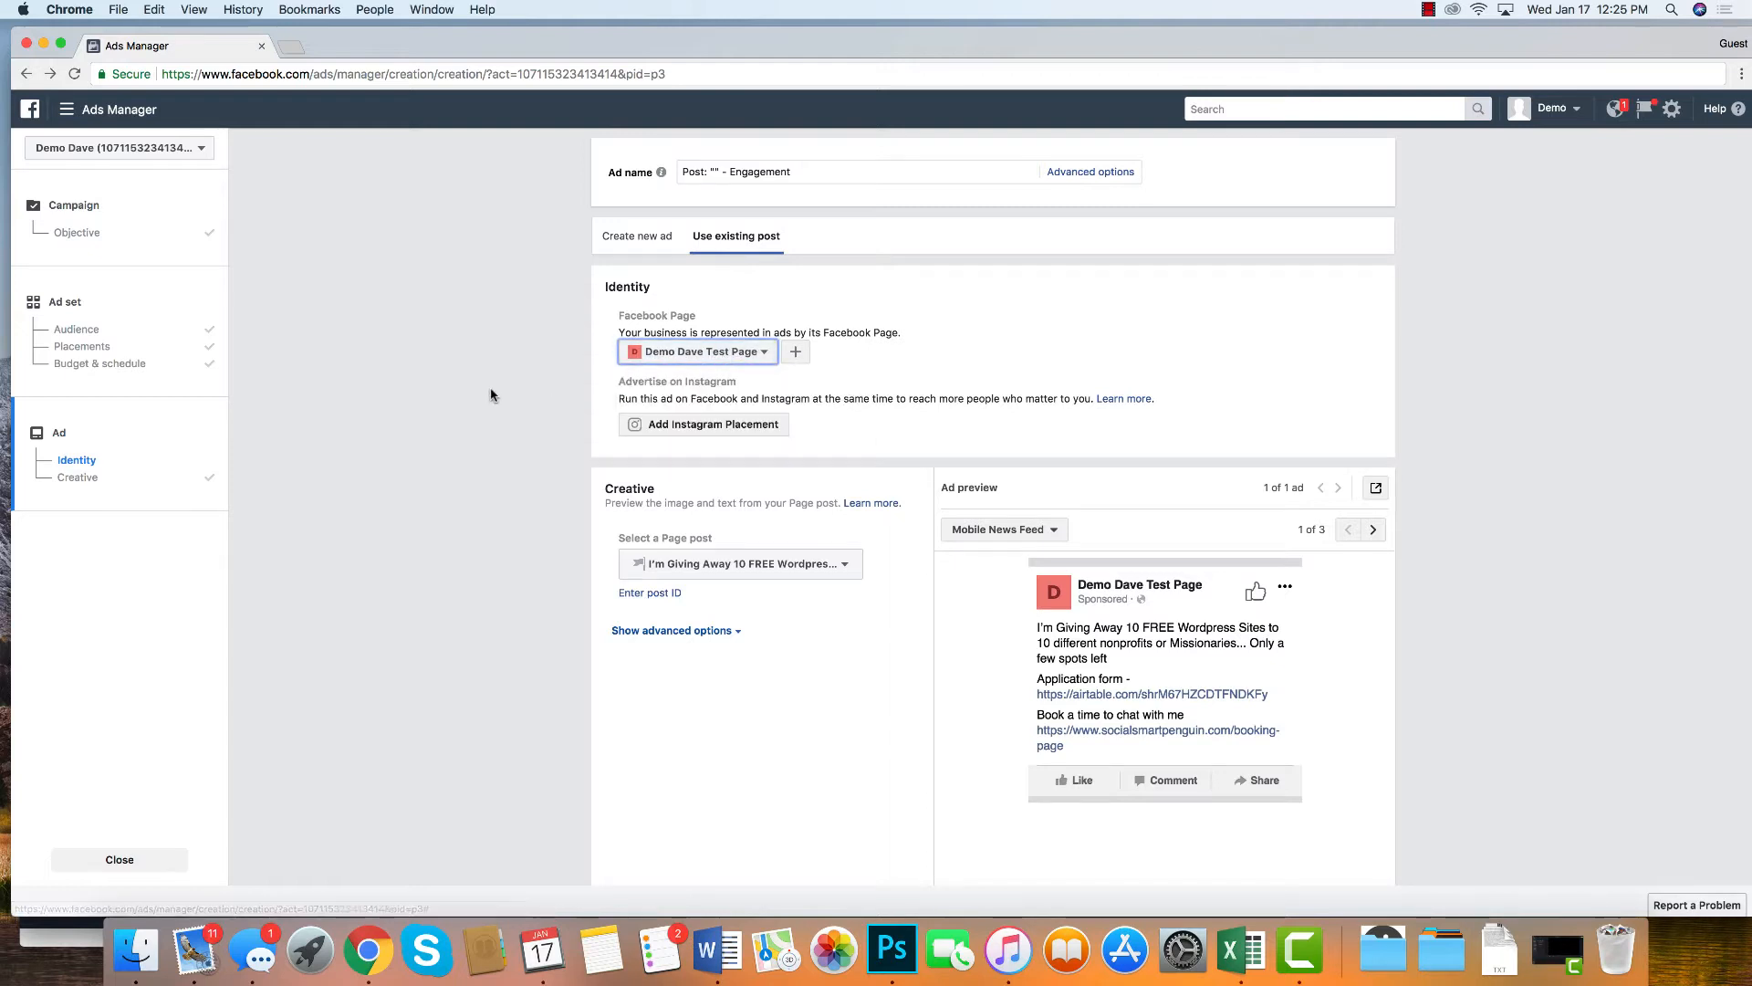
scroll(822, 365, down, 3)
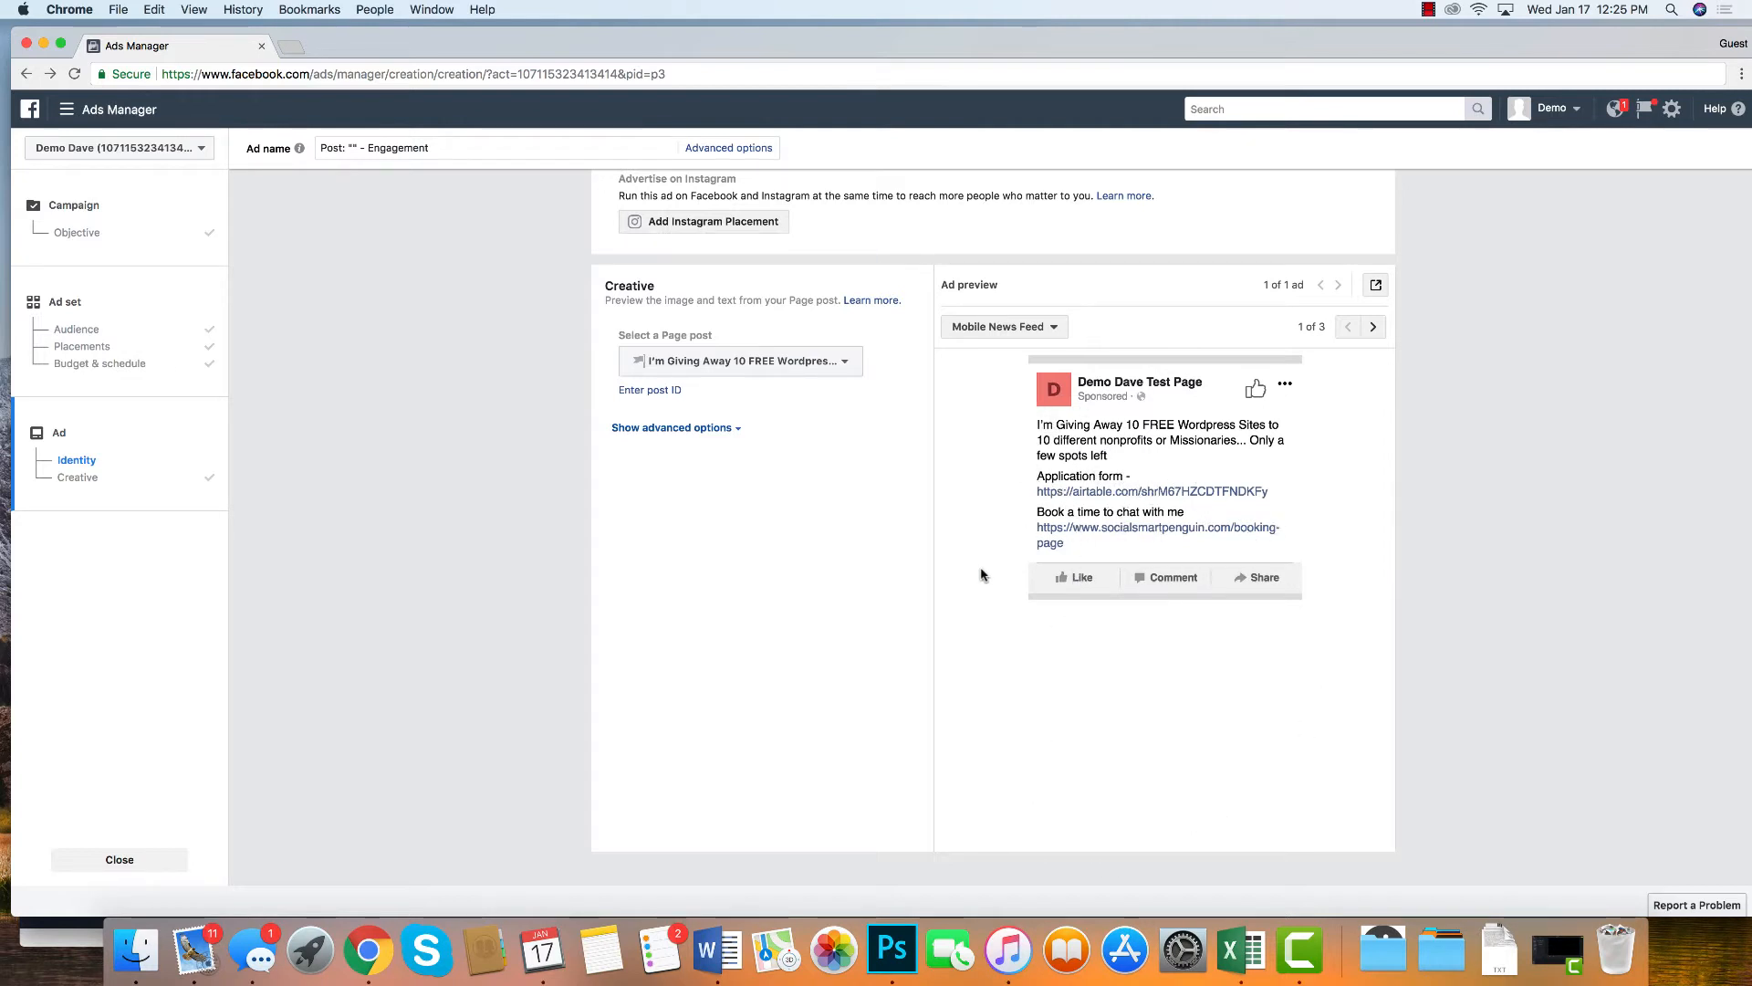
scroll(981, 575, up, 3)
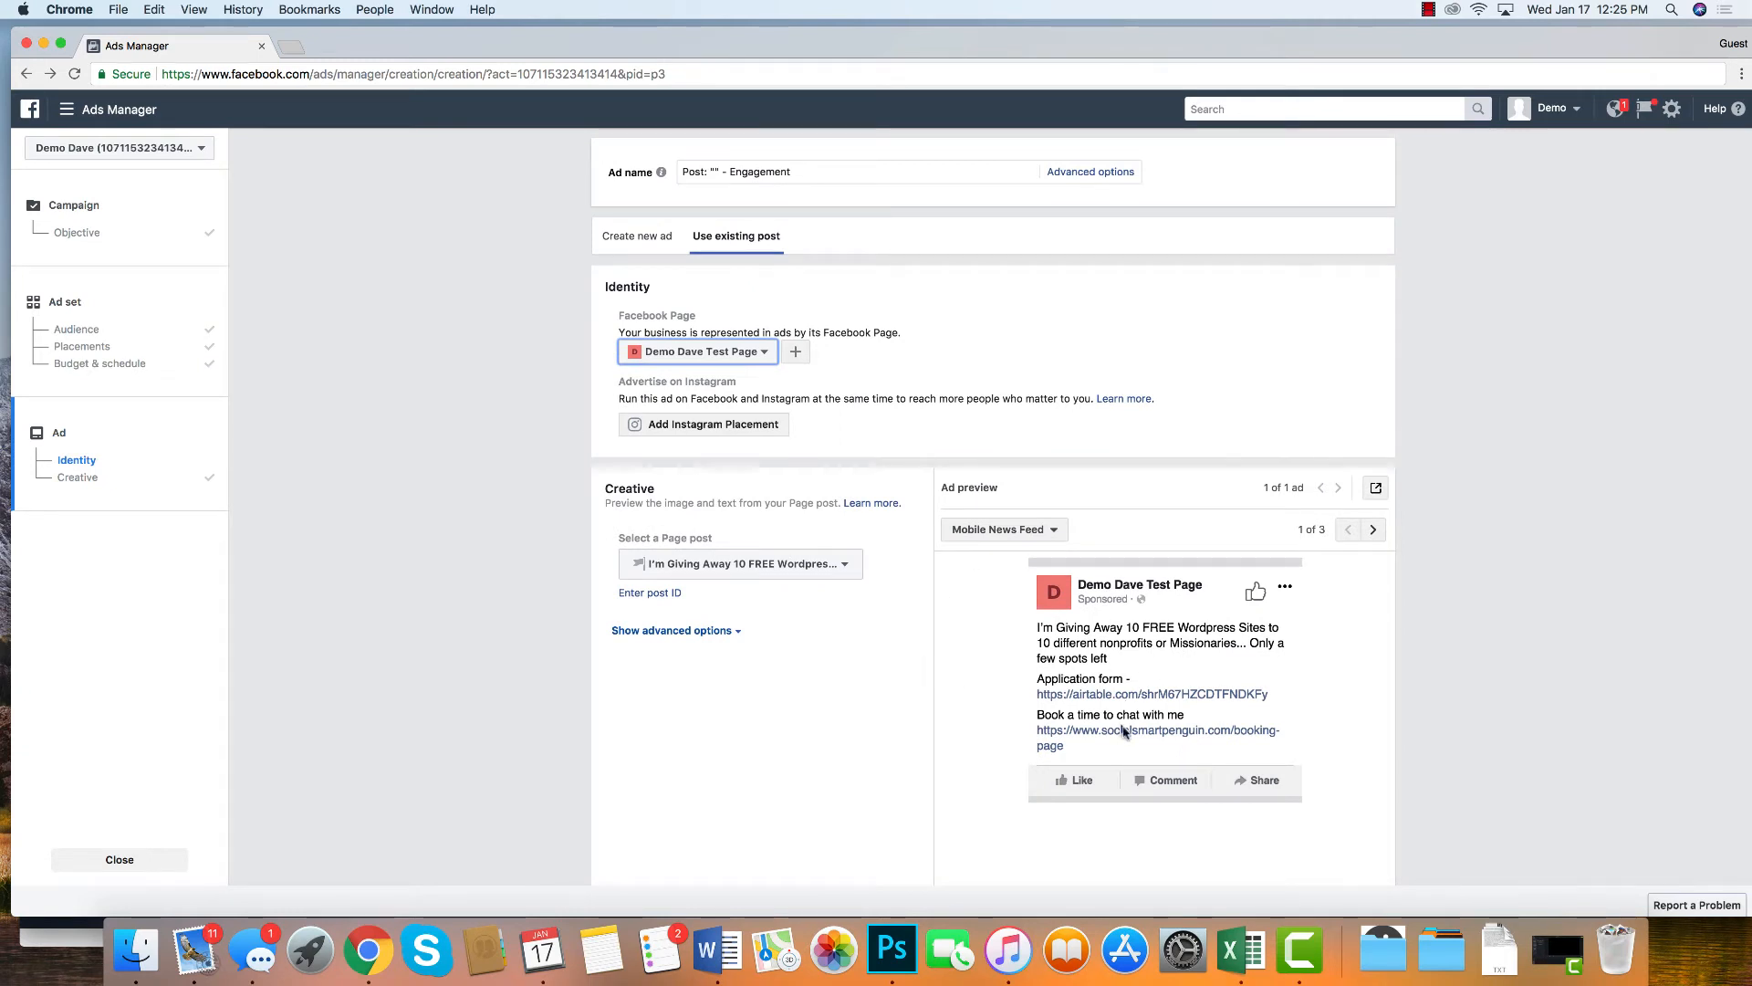
Step: Show the creative's advanced options and check the Facebook pixel under conversion tracking
click(708, 630)
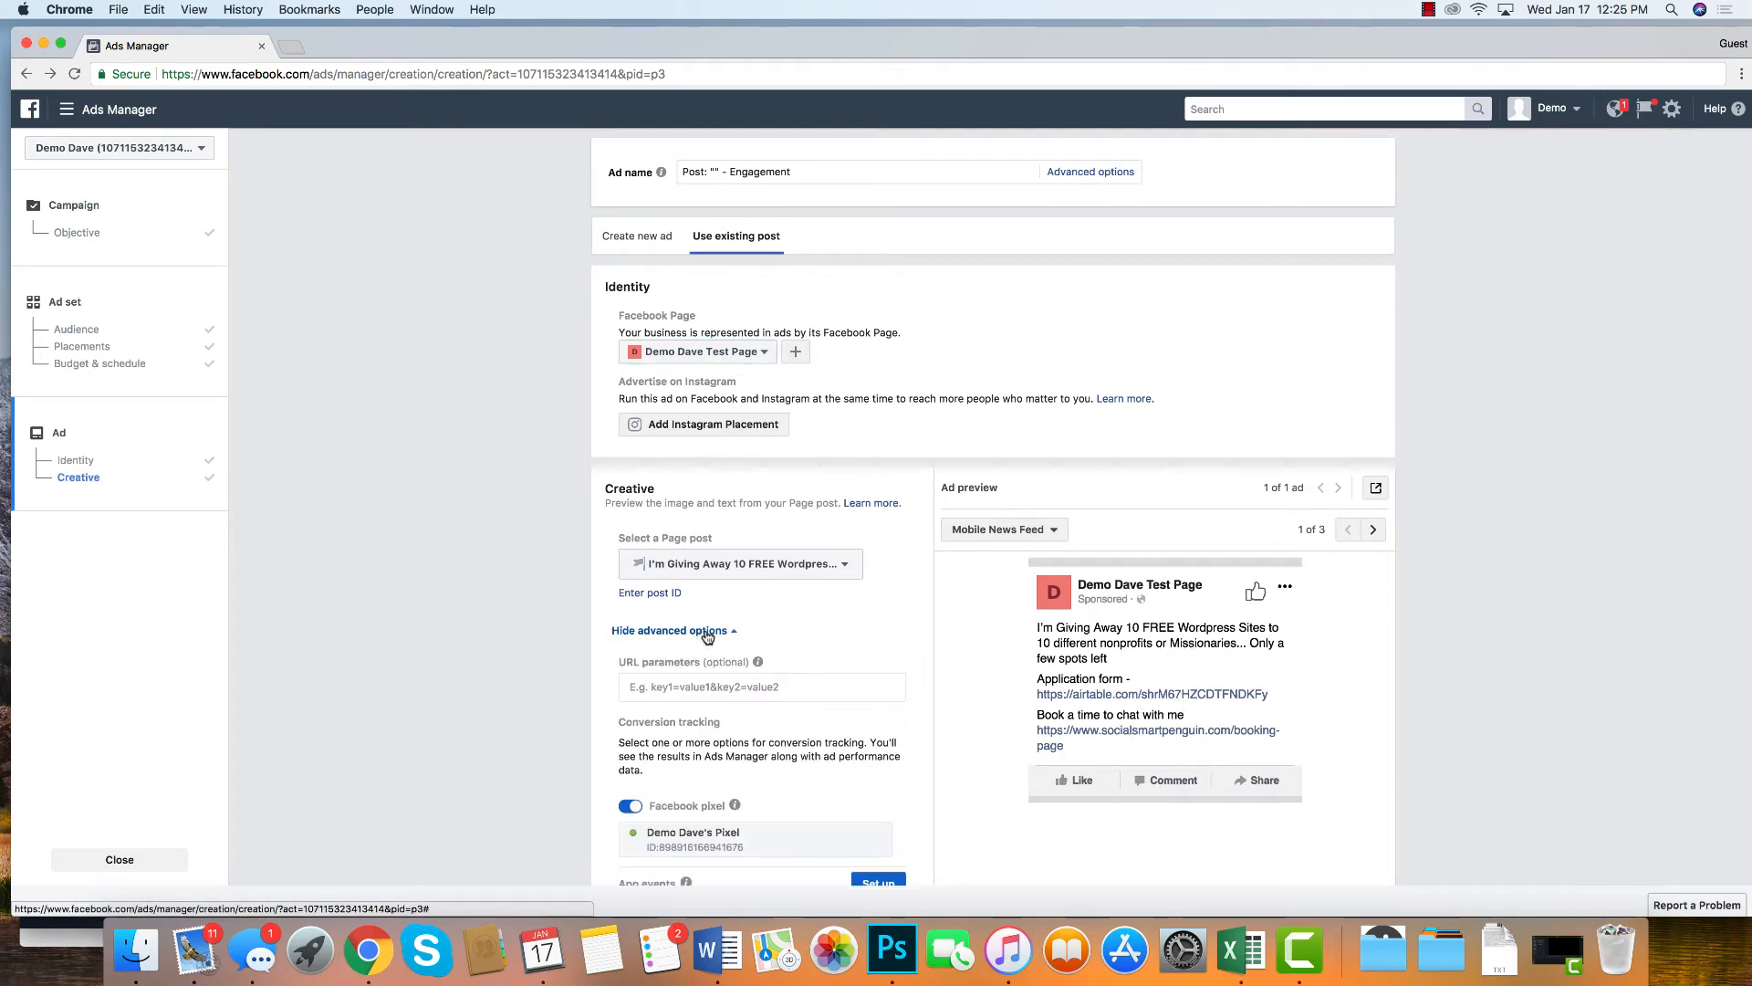
scroll(447, 588, down, 3)
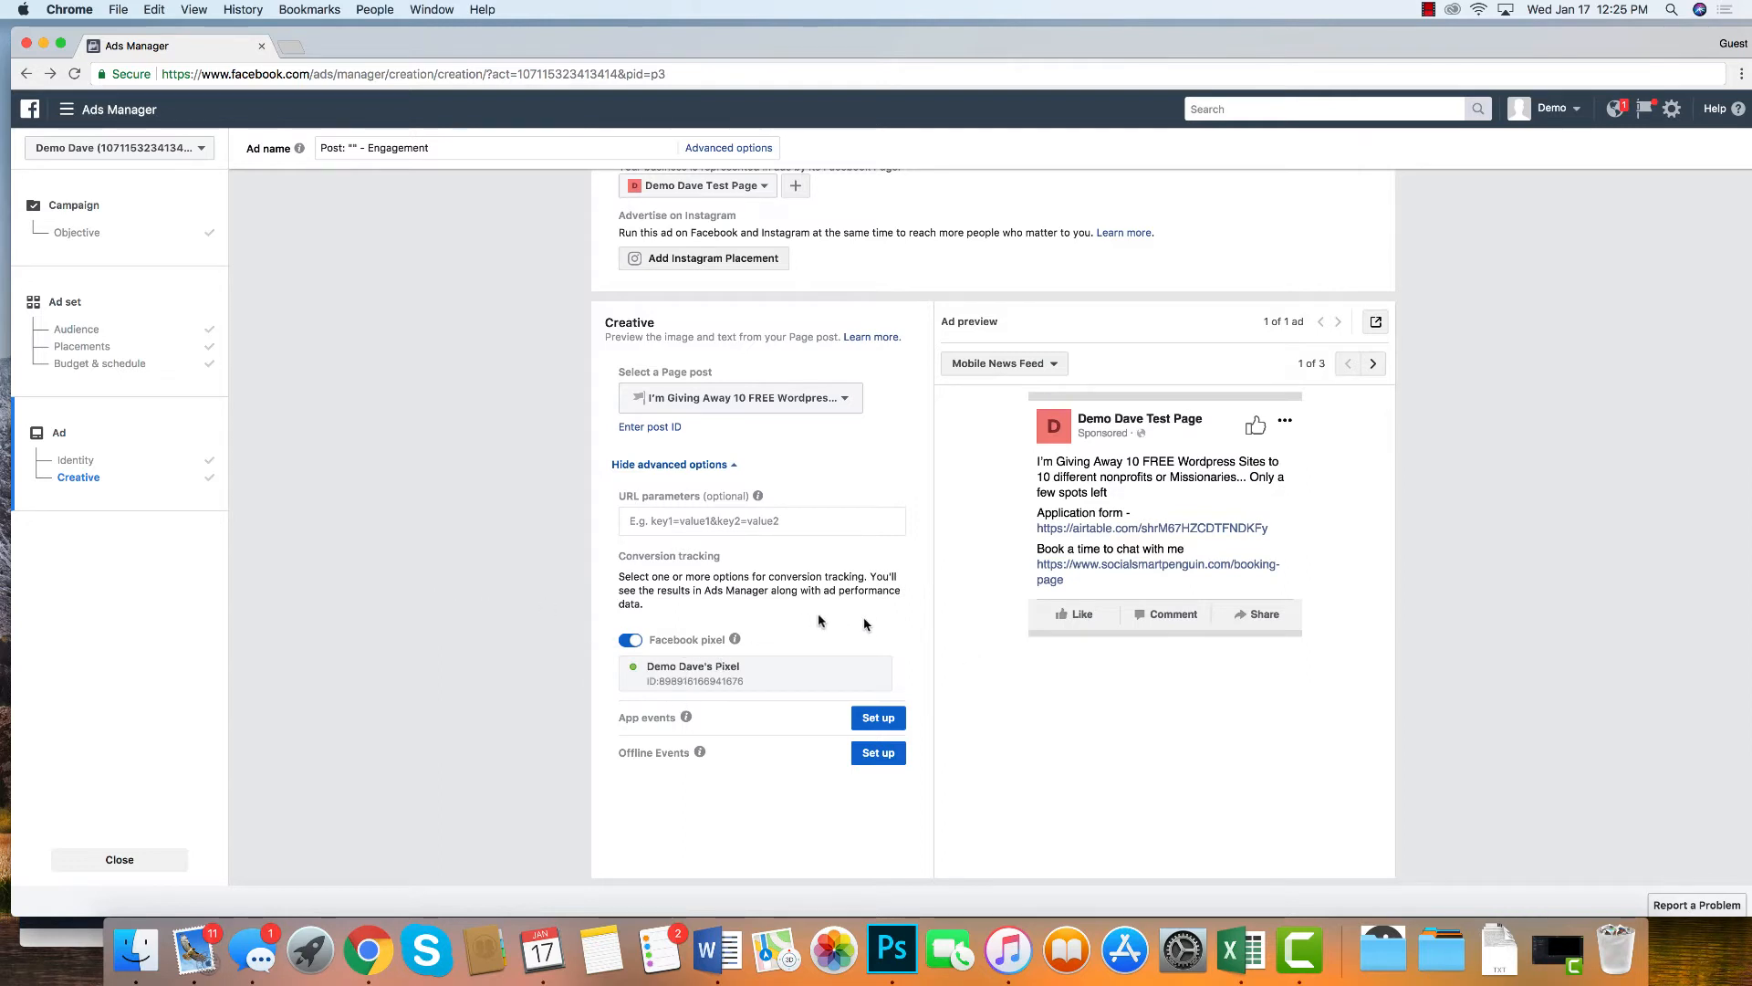
scroll(843, 597, up, 3)
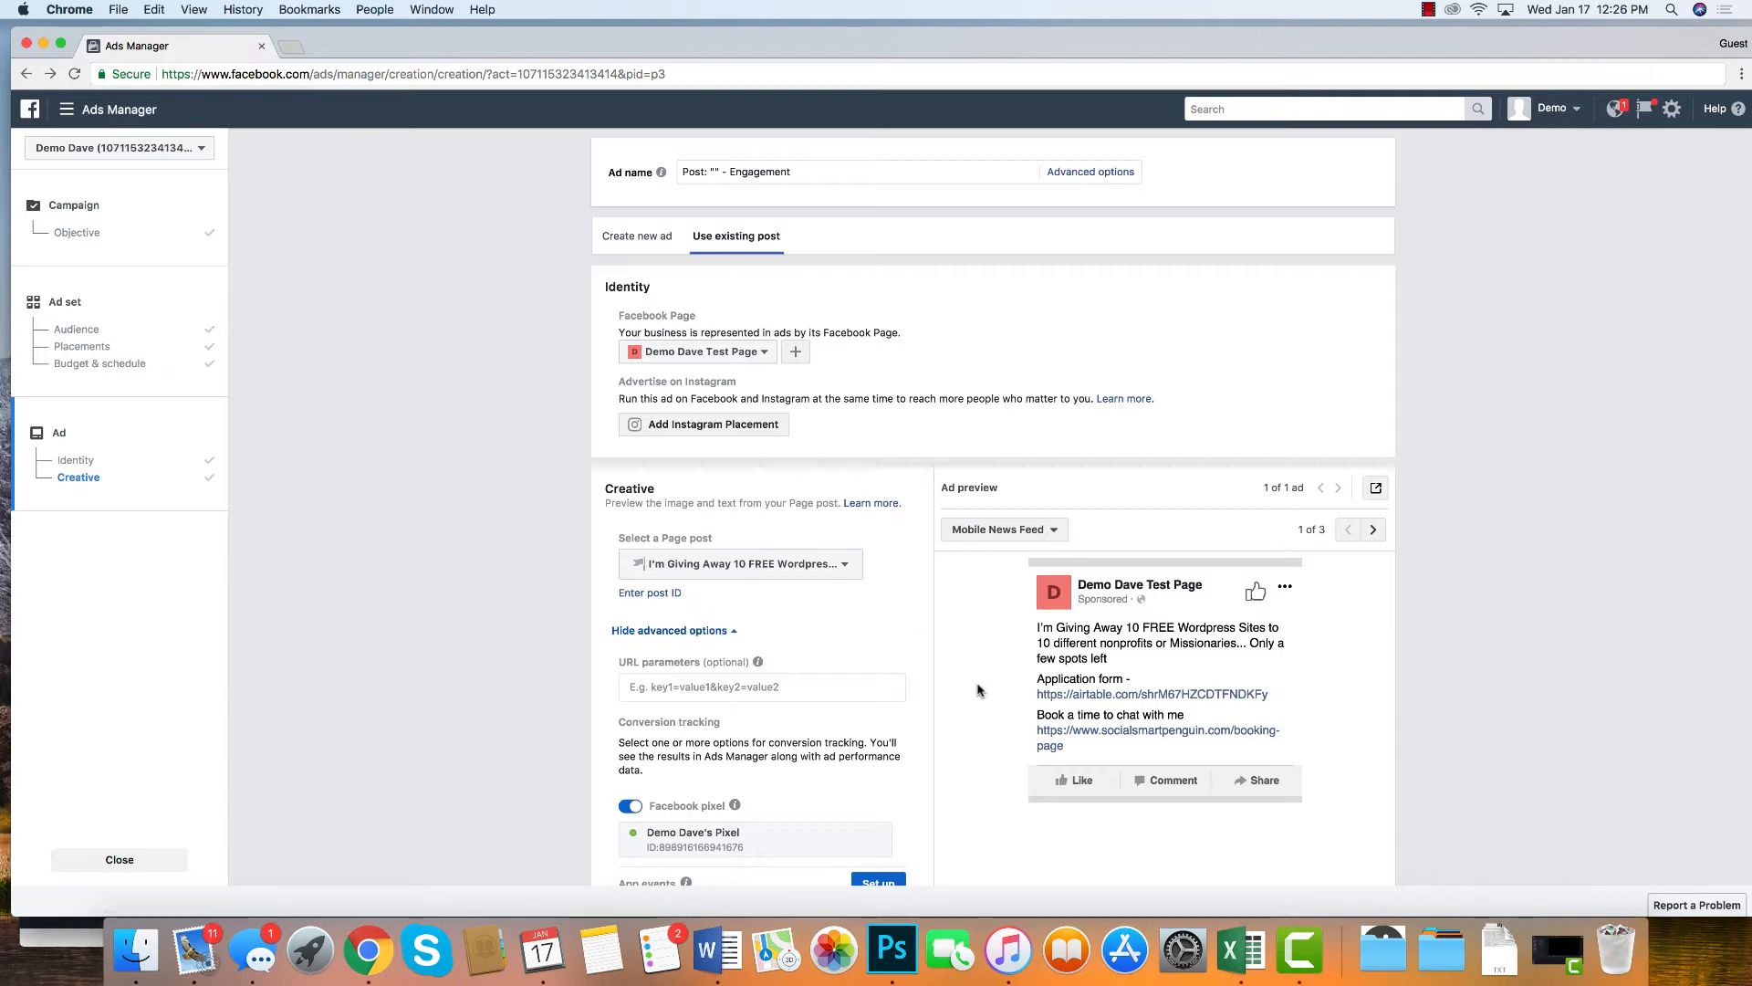
Step: Preview the ad in the Feature phone, Desktop News Feed and Mobile News Feed formats
scroll(978, 690, down, 1)
click(1373, 518)
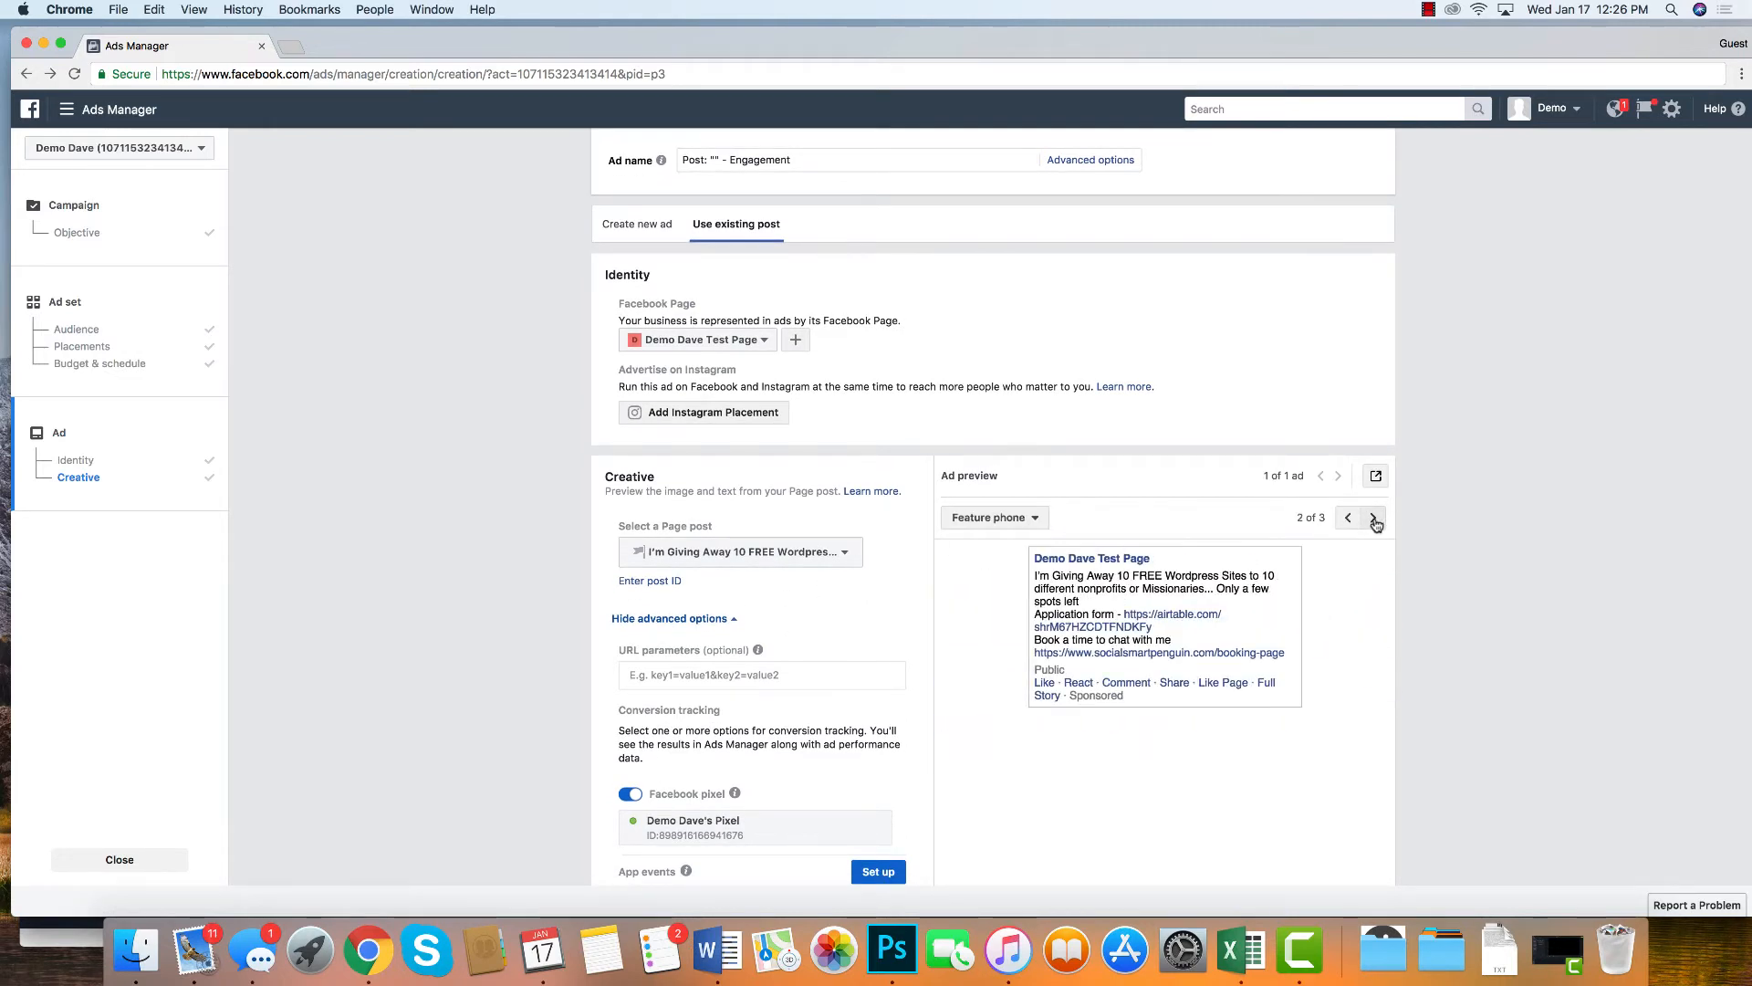
click(1373, 518)
scroll(885, 397, down, 5)
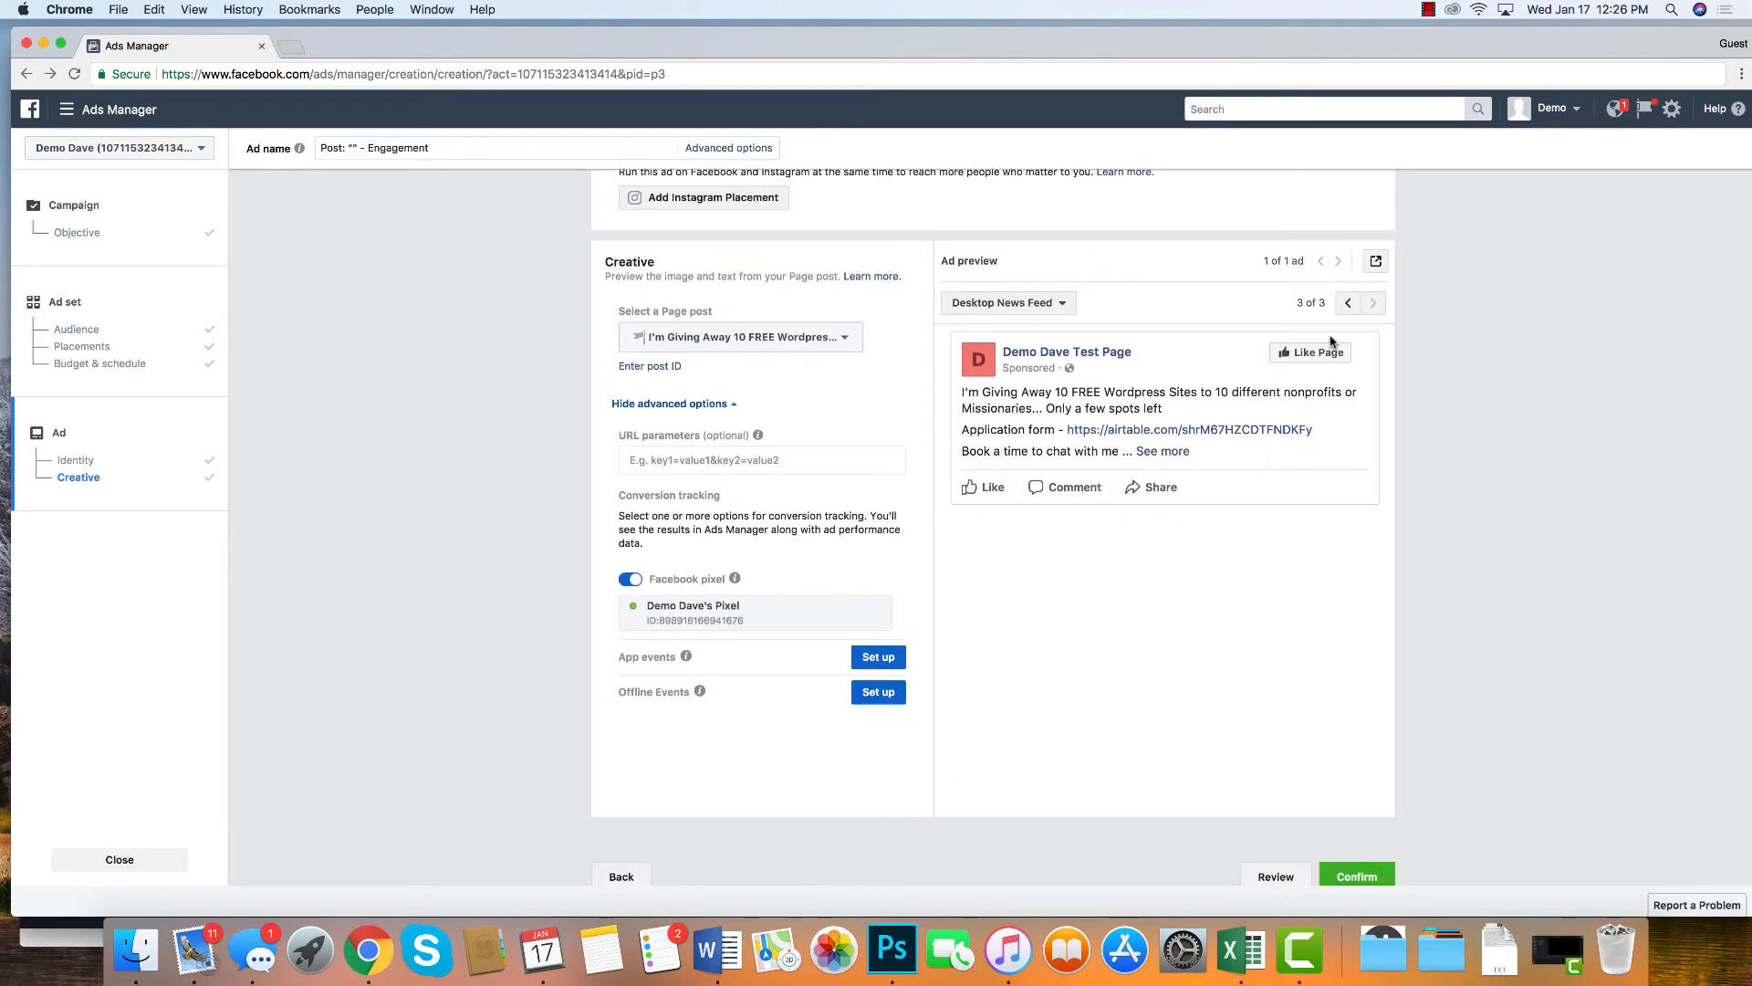
click(1348, 304)
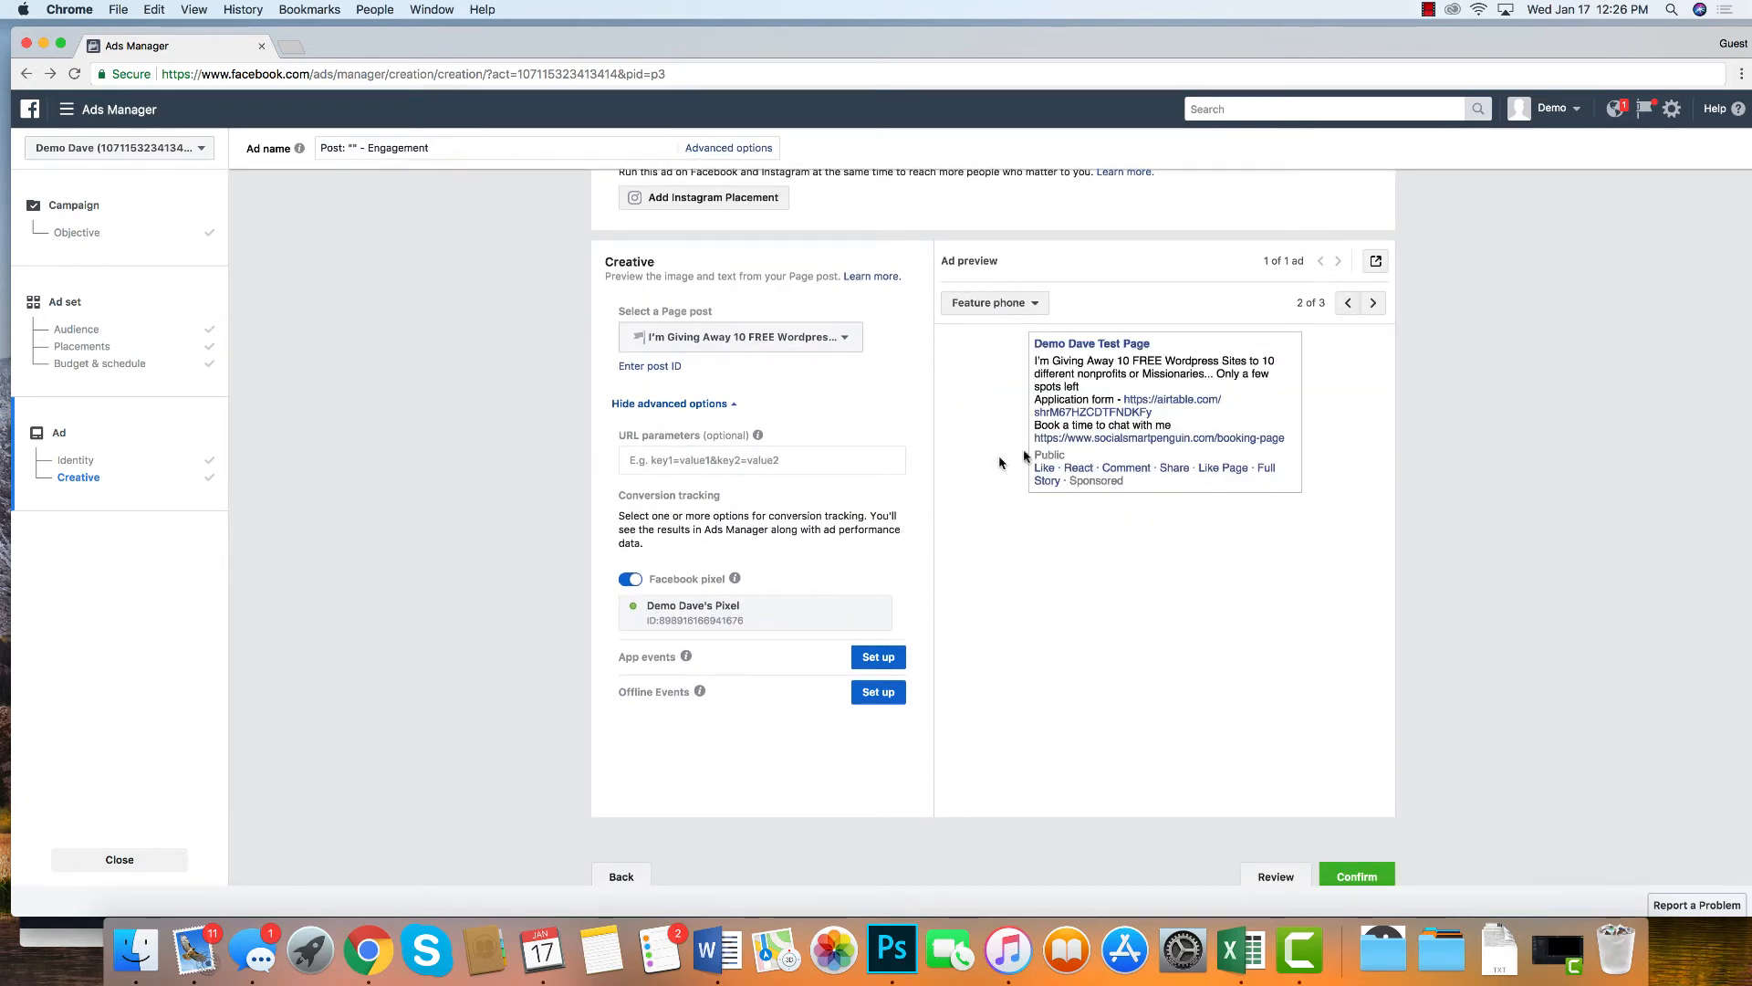
click(1347, 306)
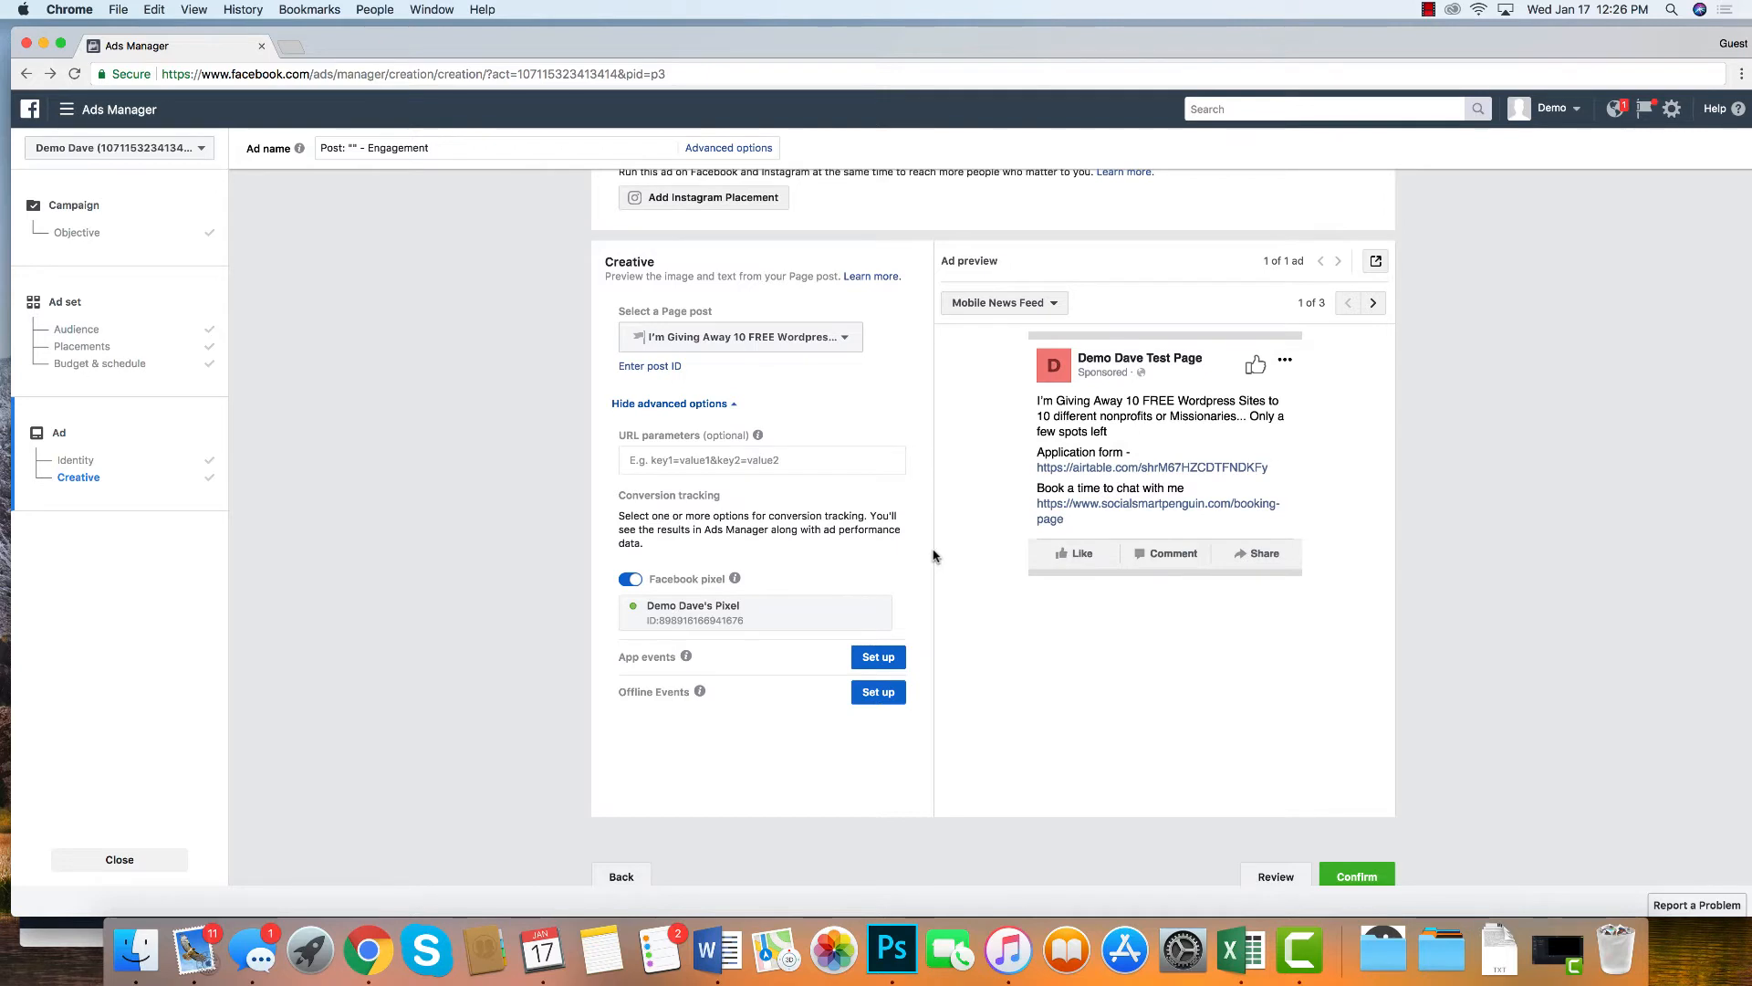
scroll(933, 555, down, 2)
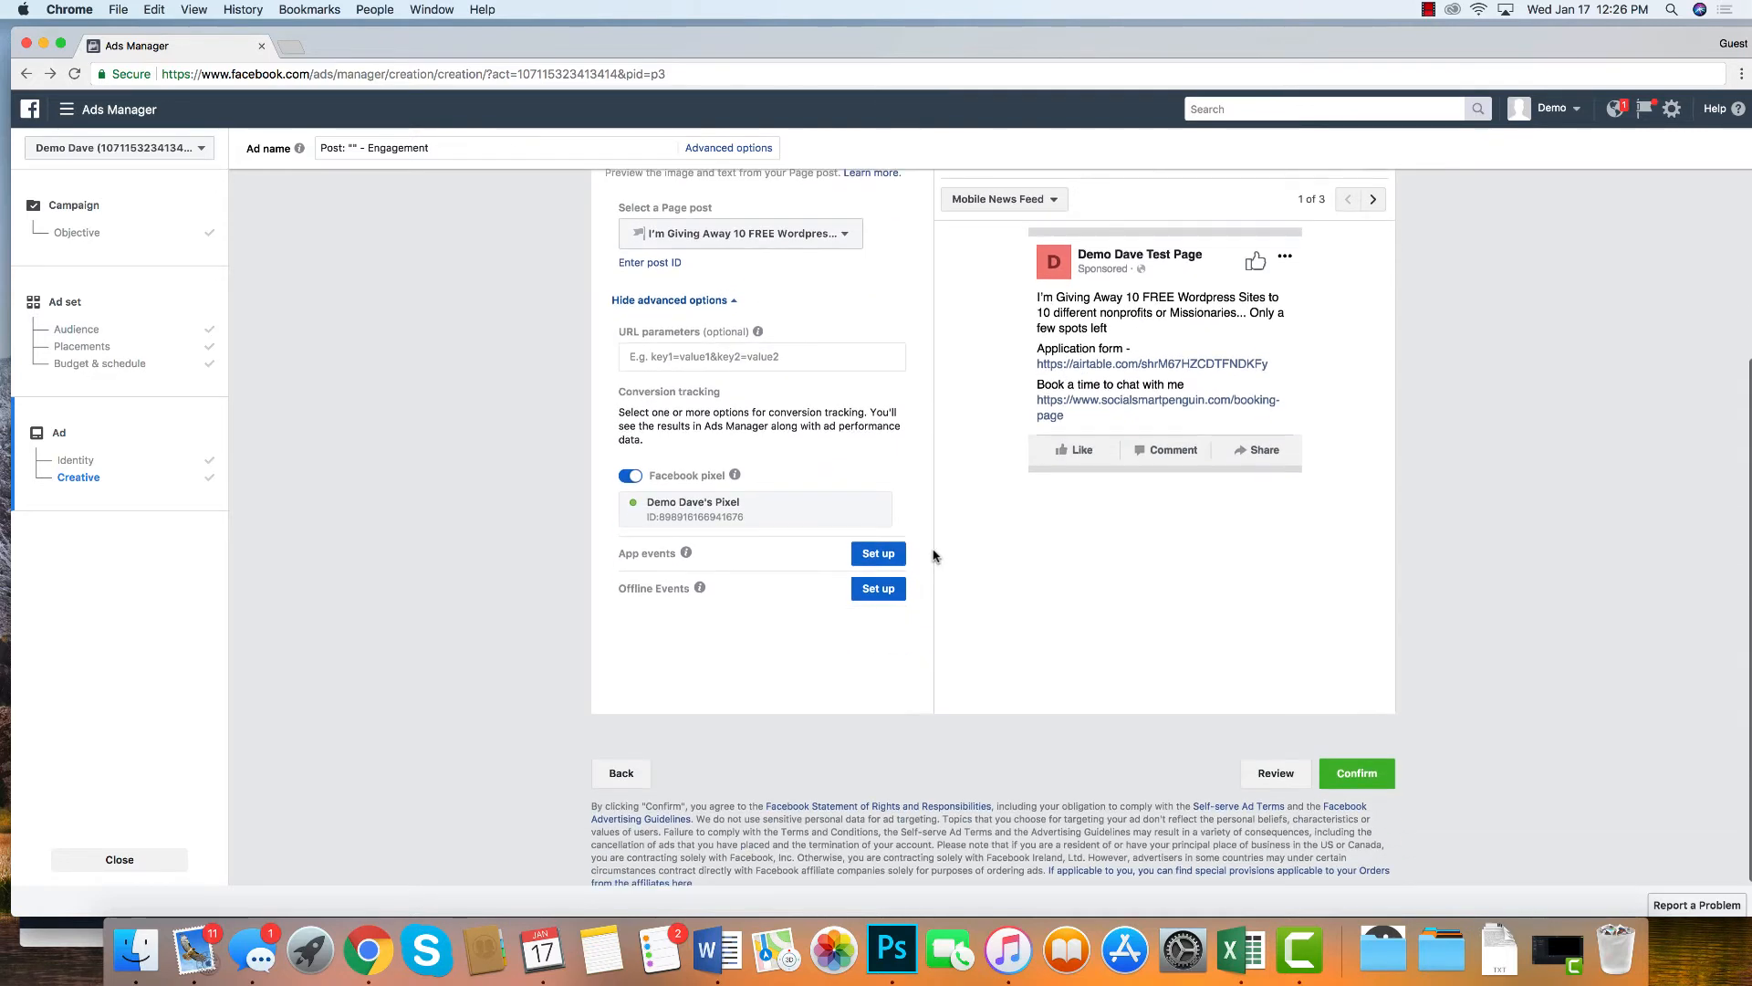
scroll(878, 501, up, 5)
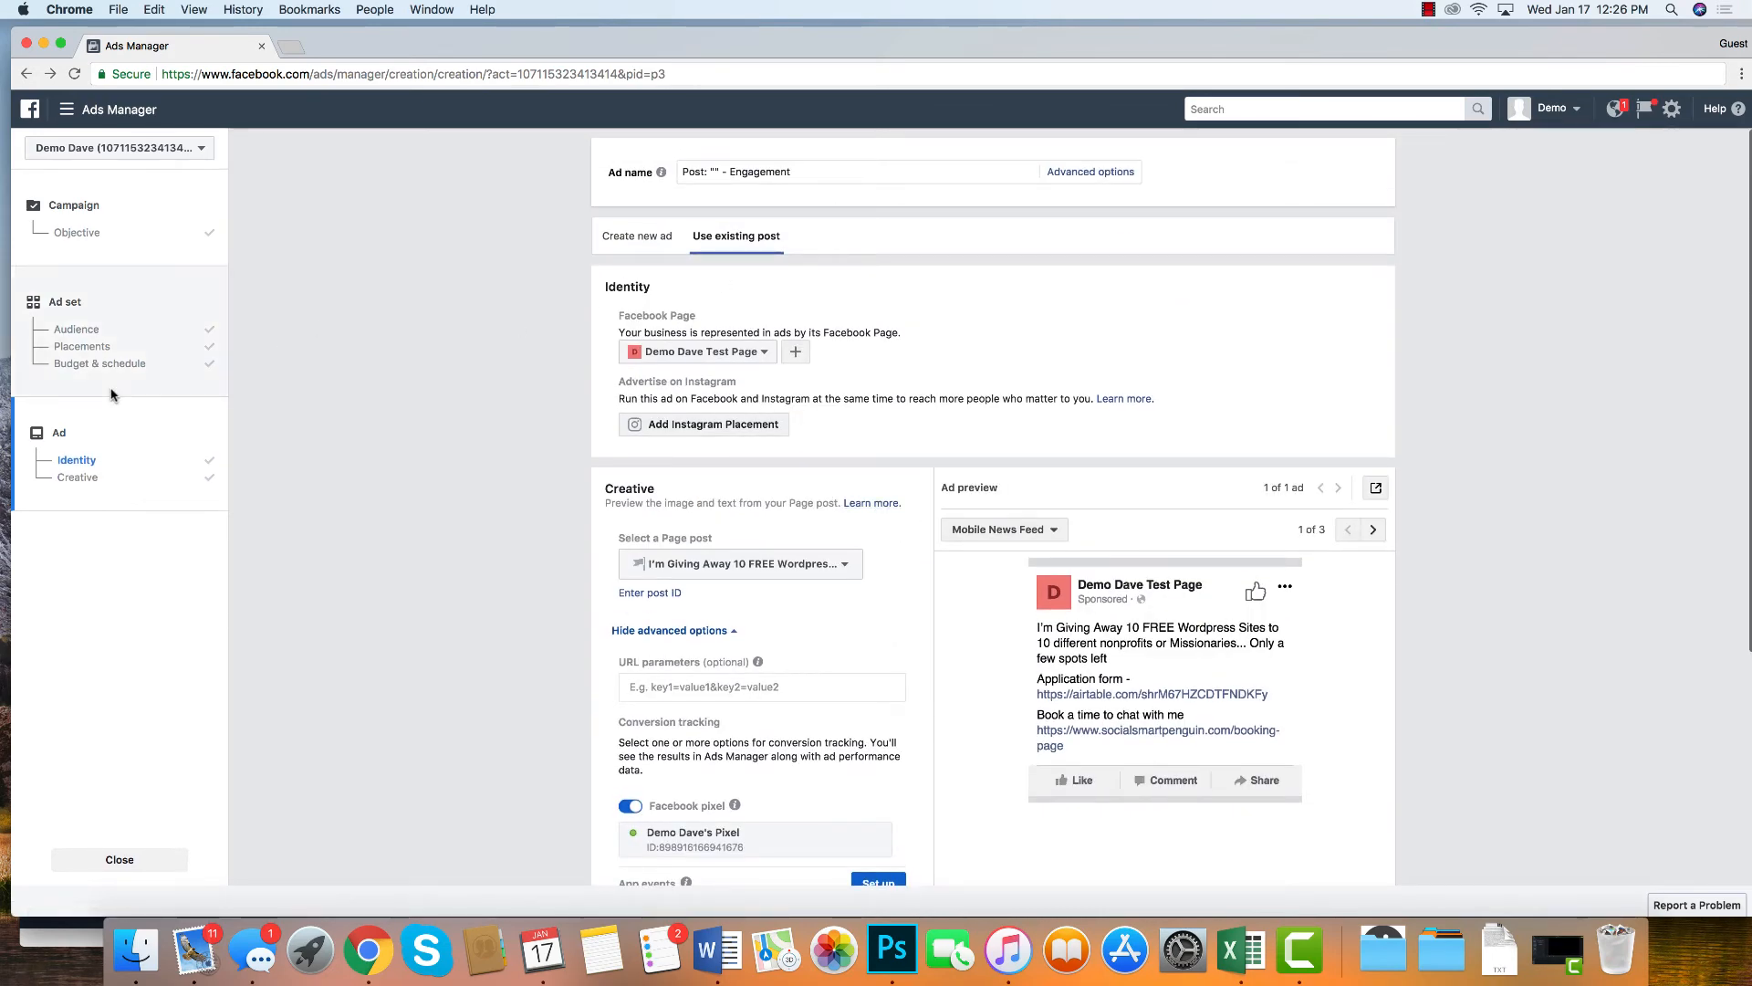
Step: Review the ad set's audience settings, then return to the ad and review its creative and conversion tracking options
click(80, 332)
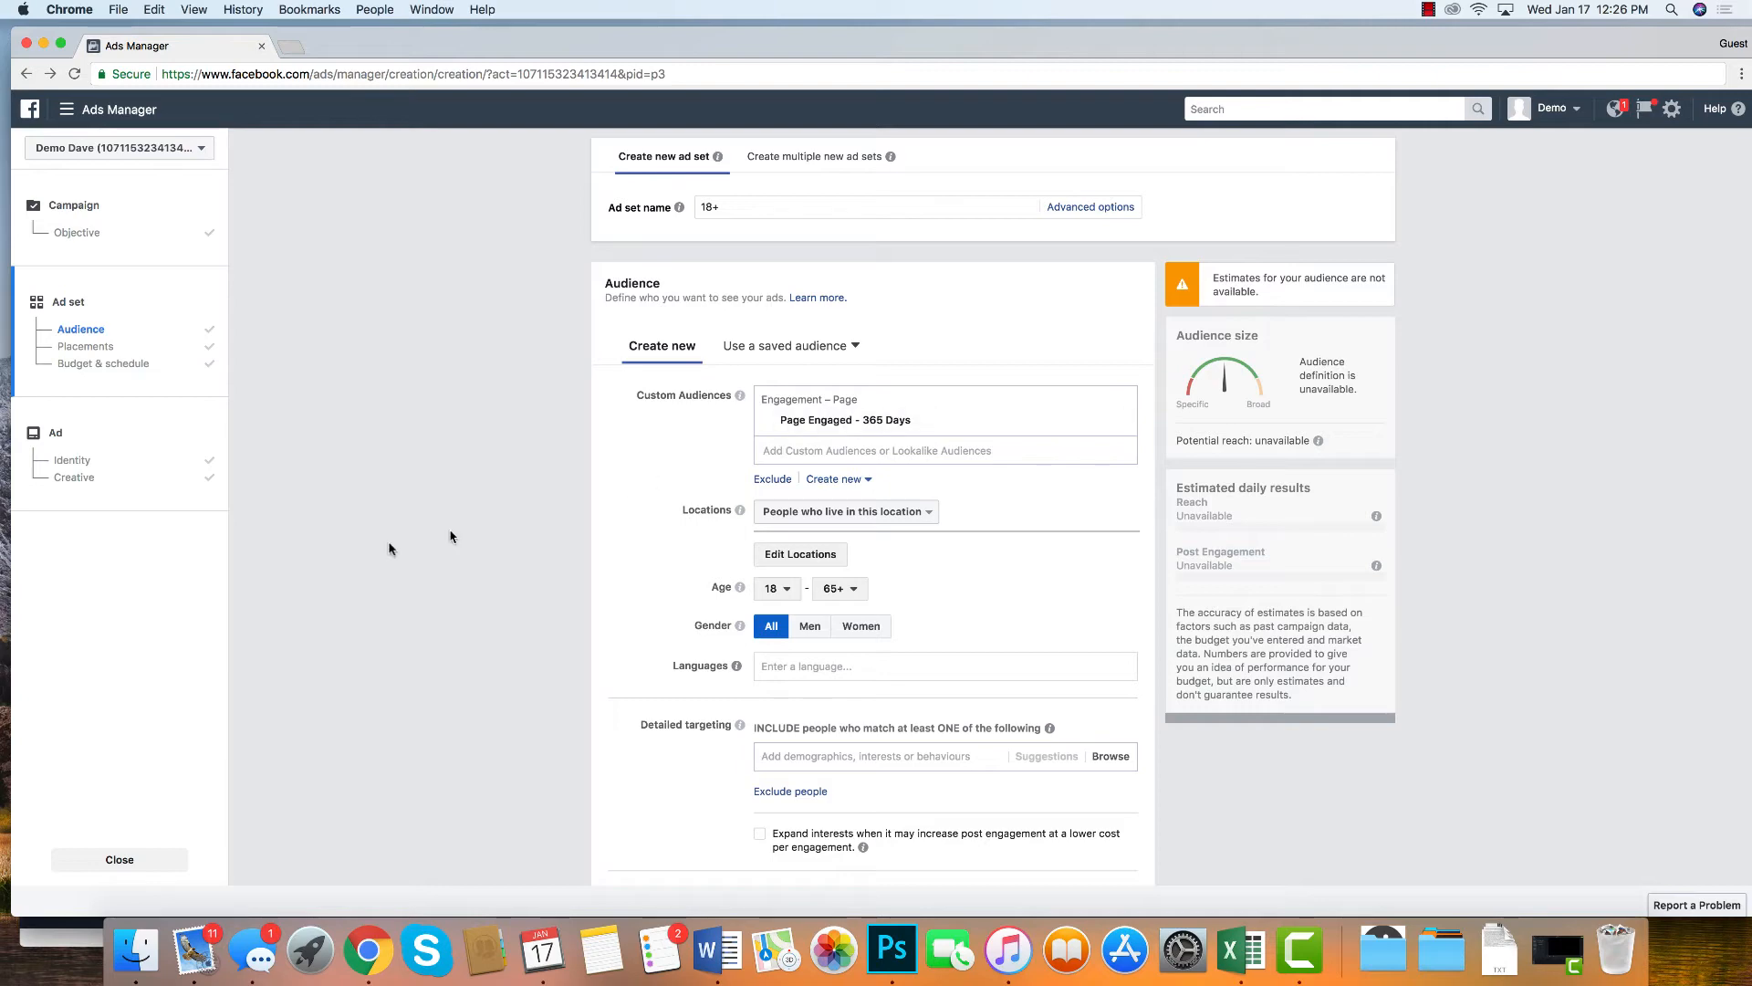
click(80, 484)
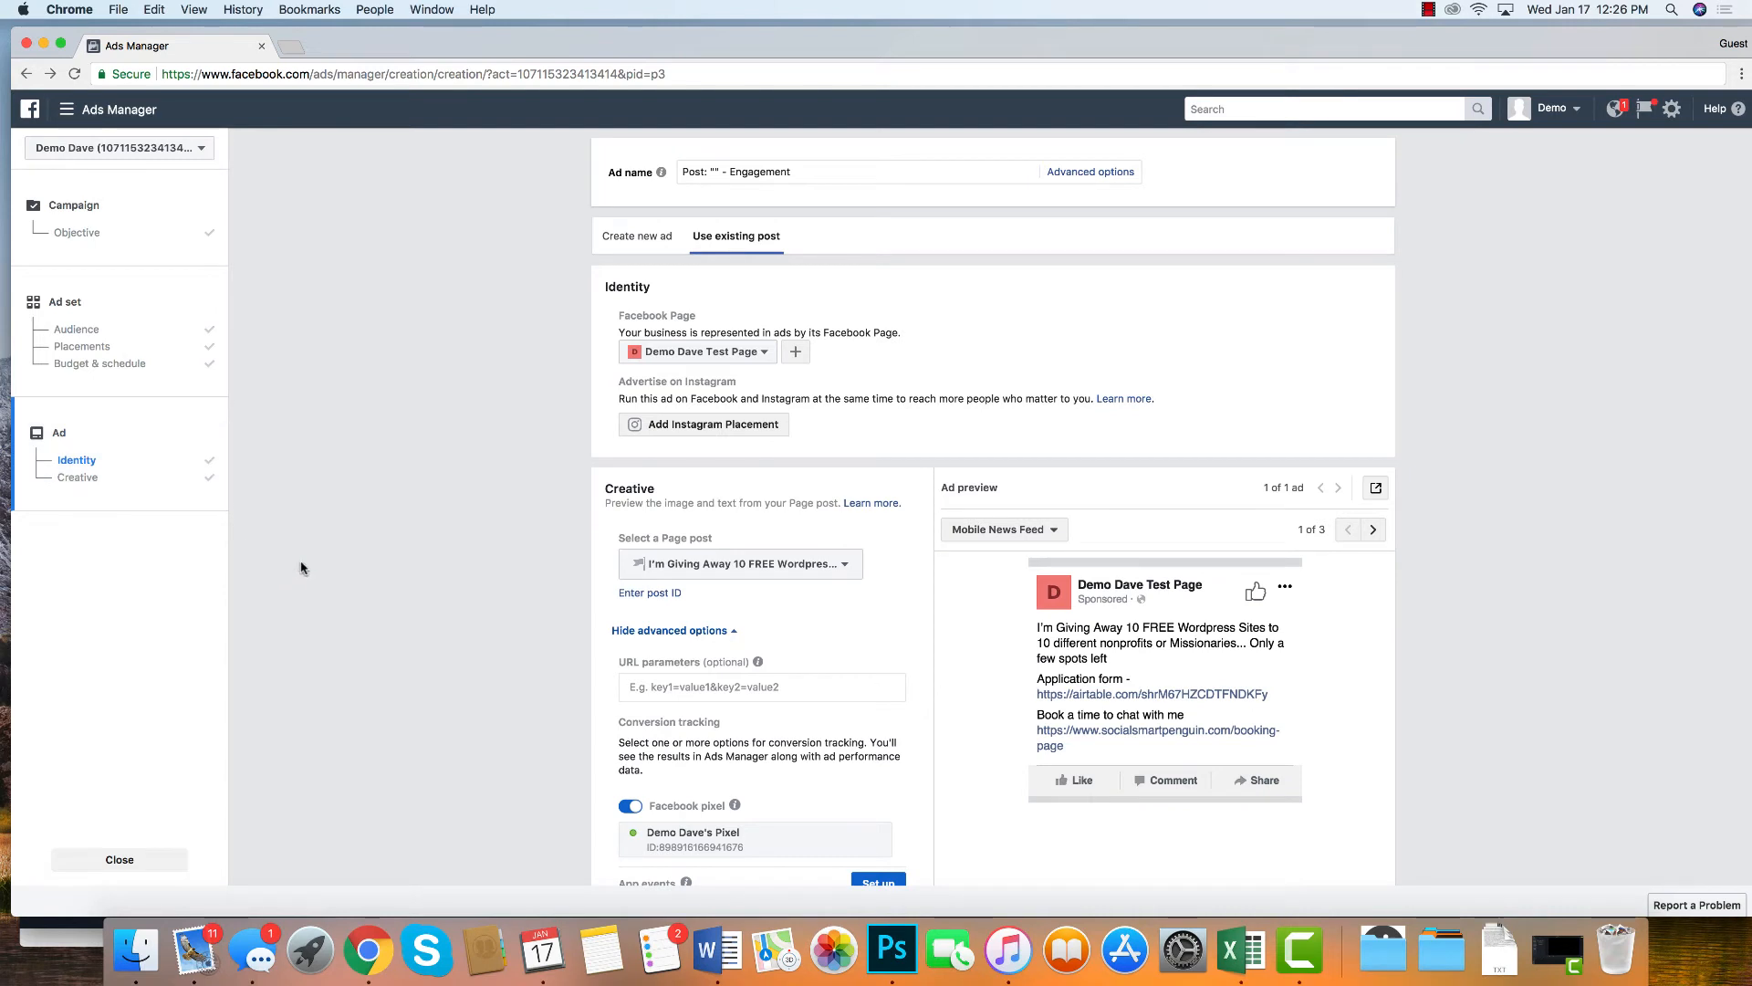
scroll(302, 568, down, 3)
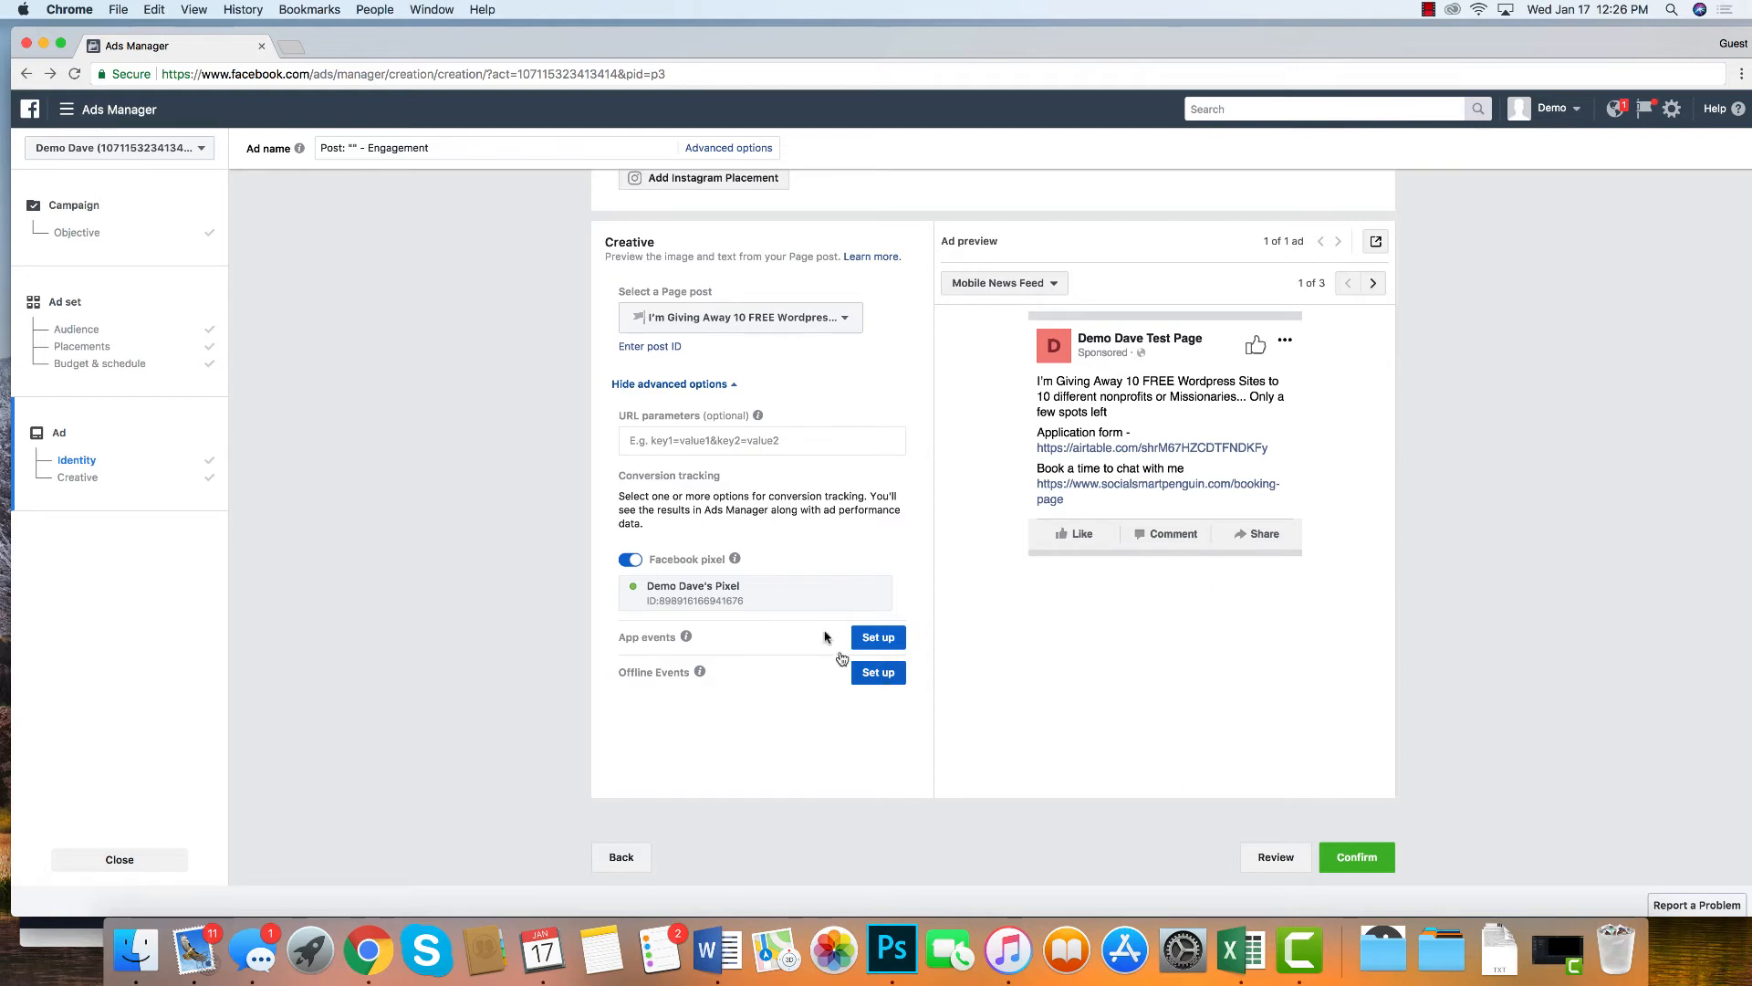
scroll(790, 466, up, 3)
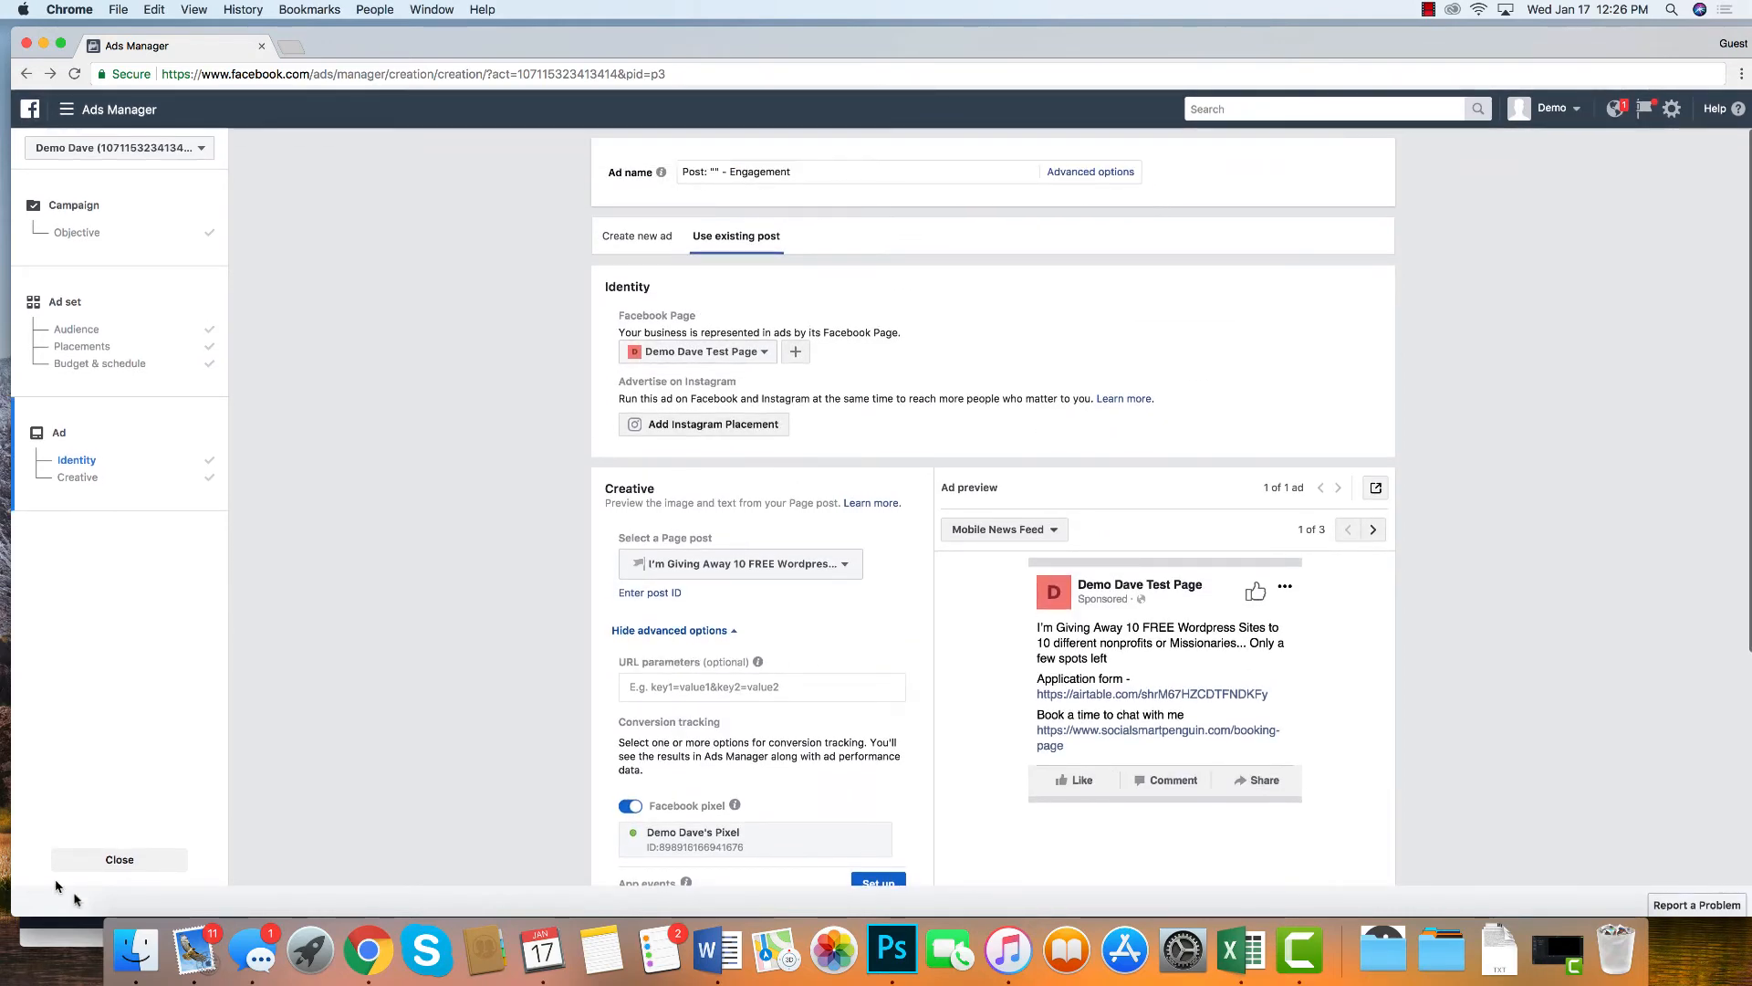
click(119, 861)
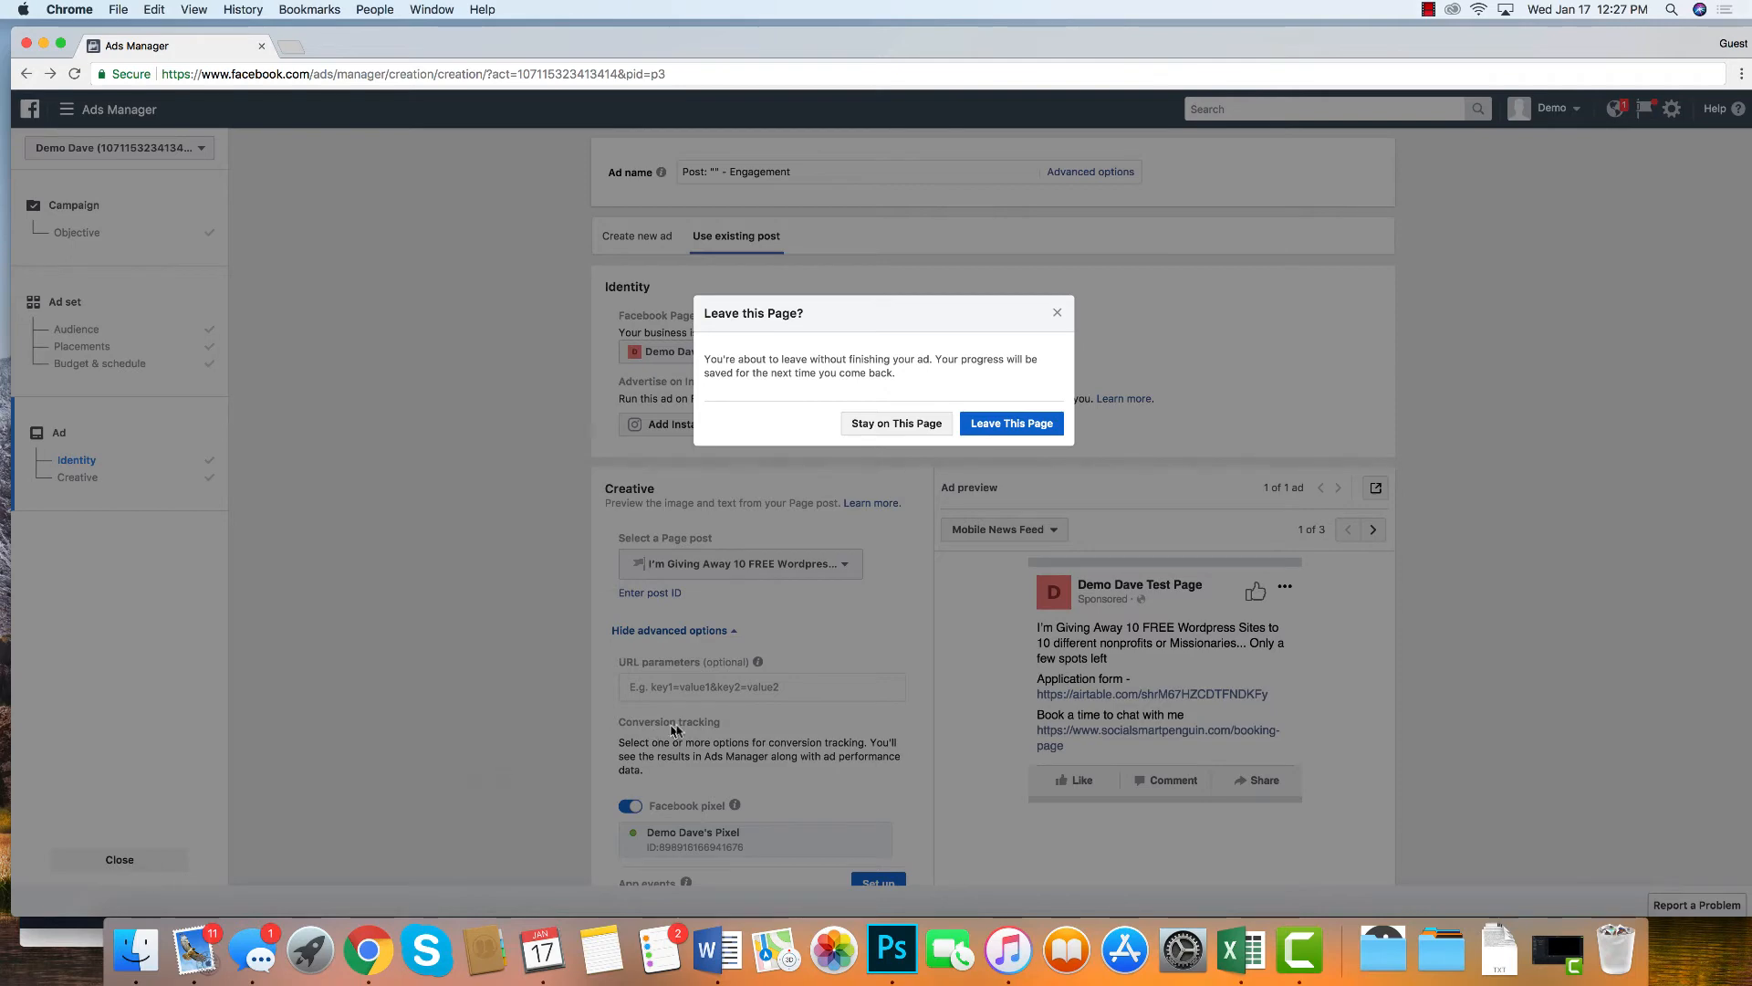
click(922, 427)
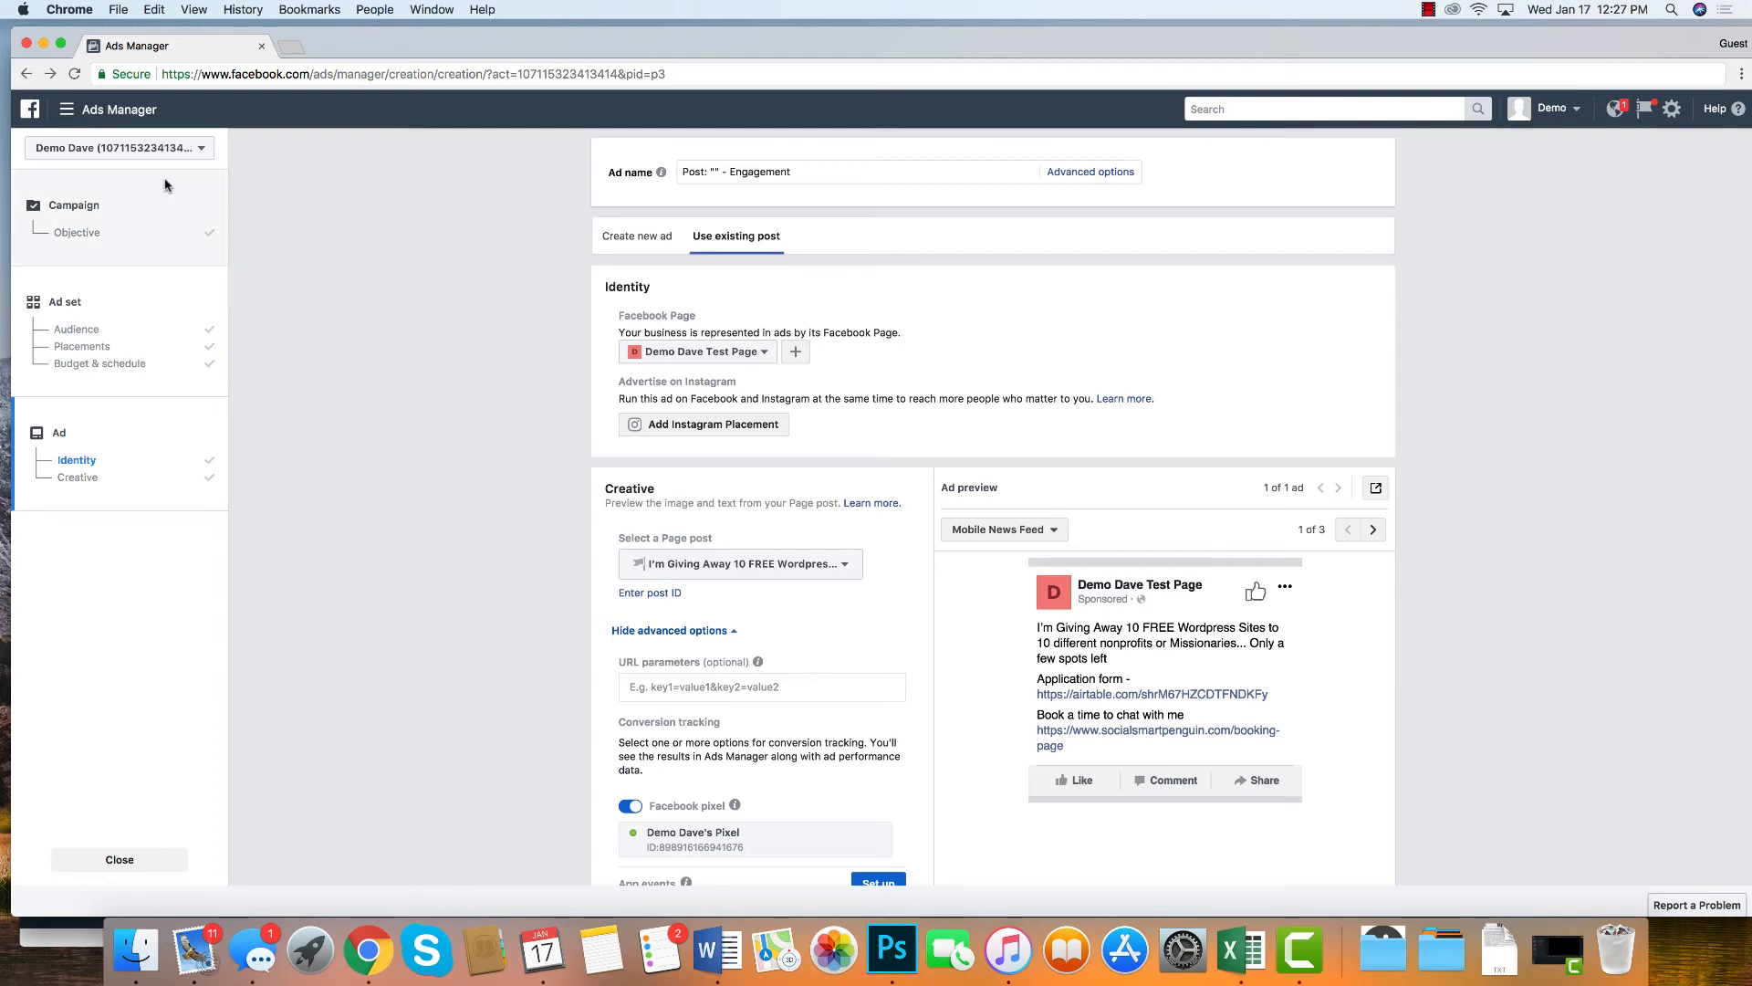
click(117, 857)
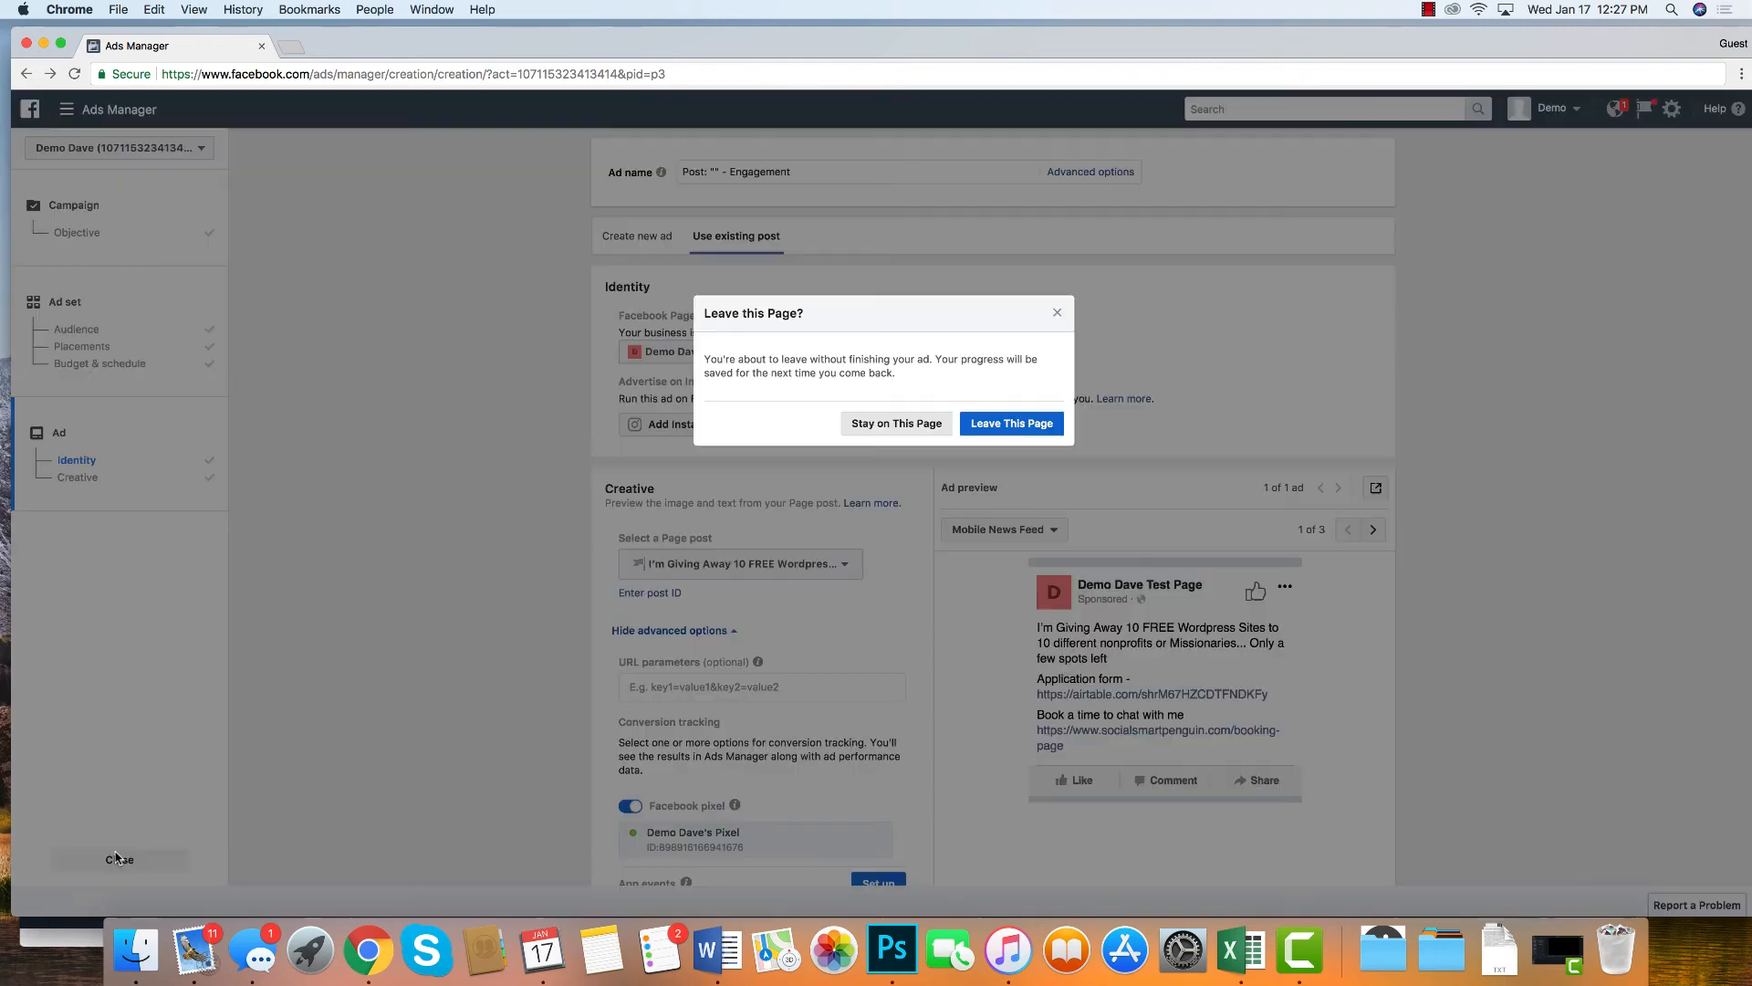
click(918, 428)
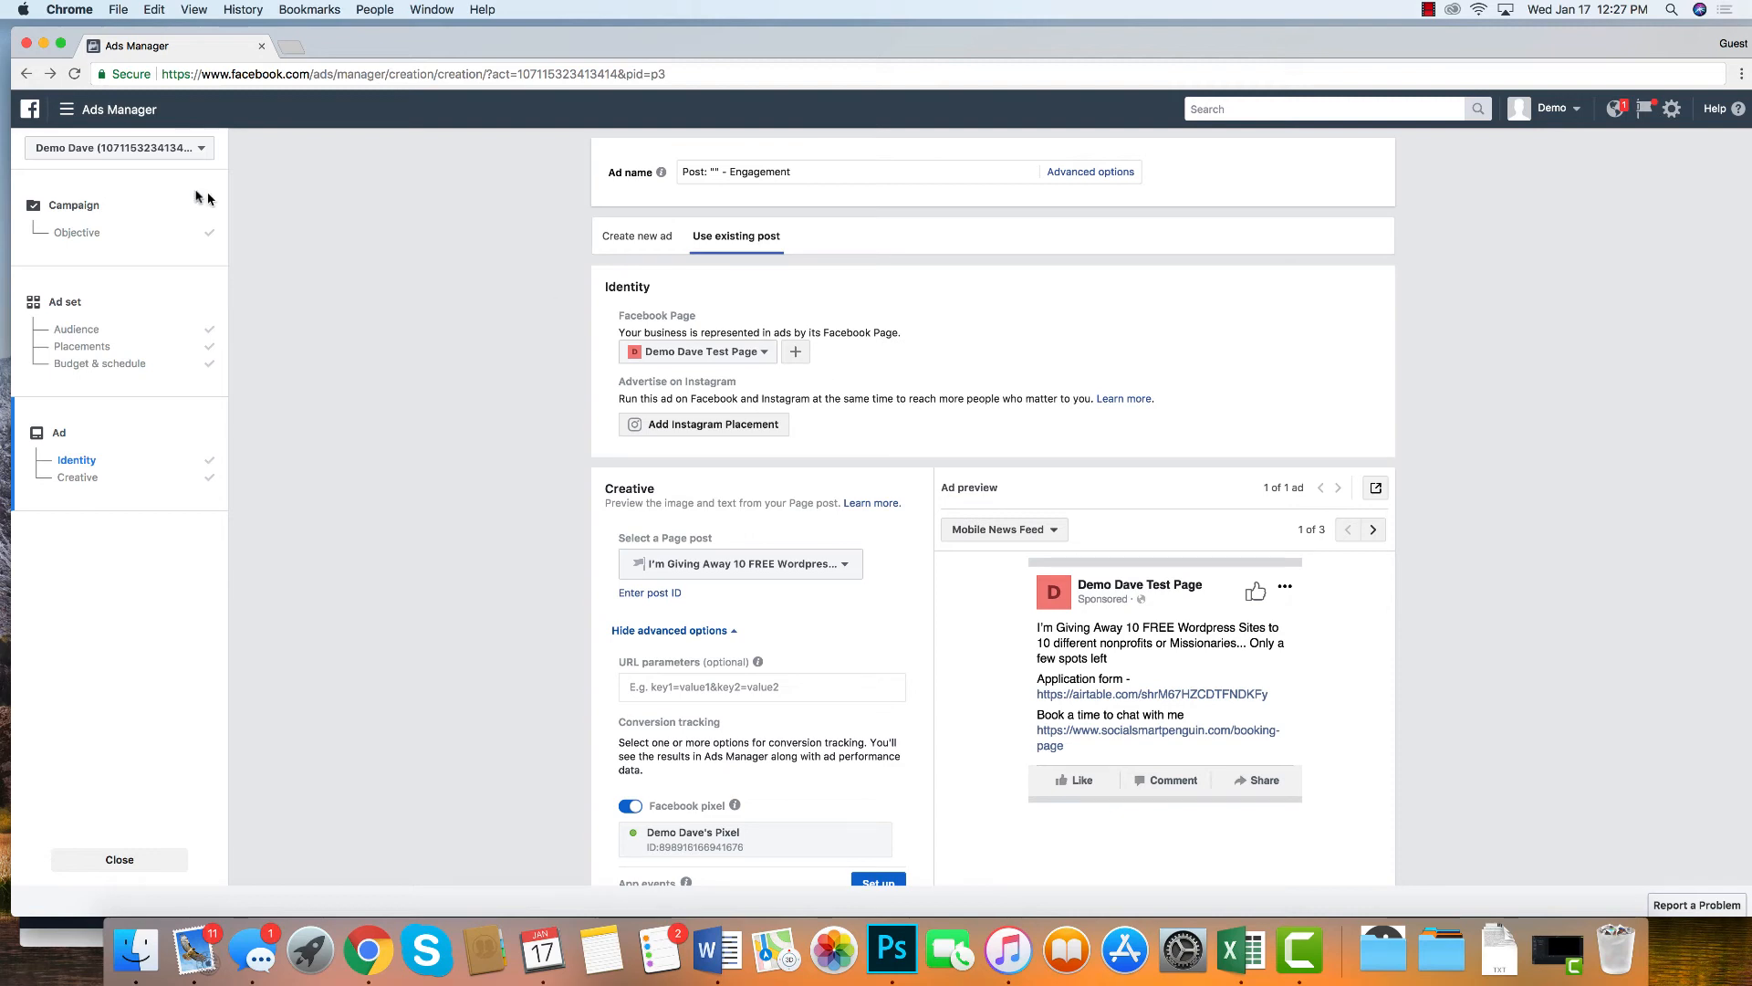
Step: Return to the campaign's marketing objective and change it to Conversions
click(81, 233)
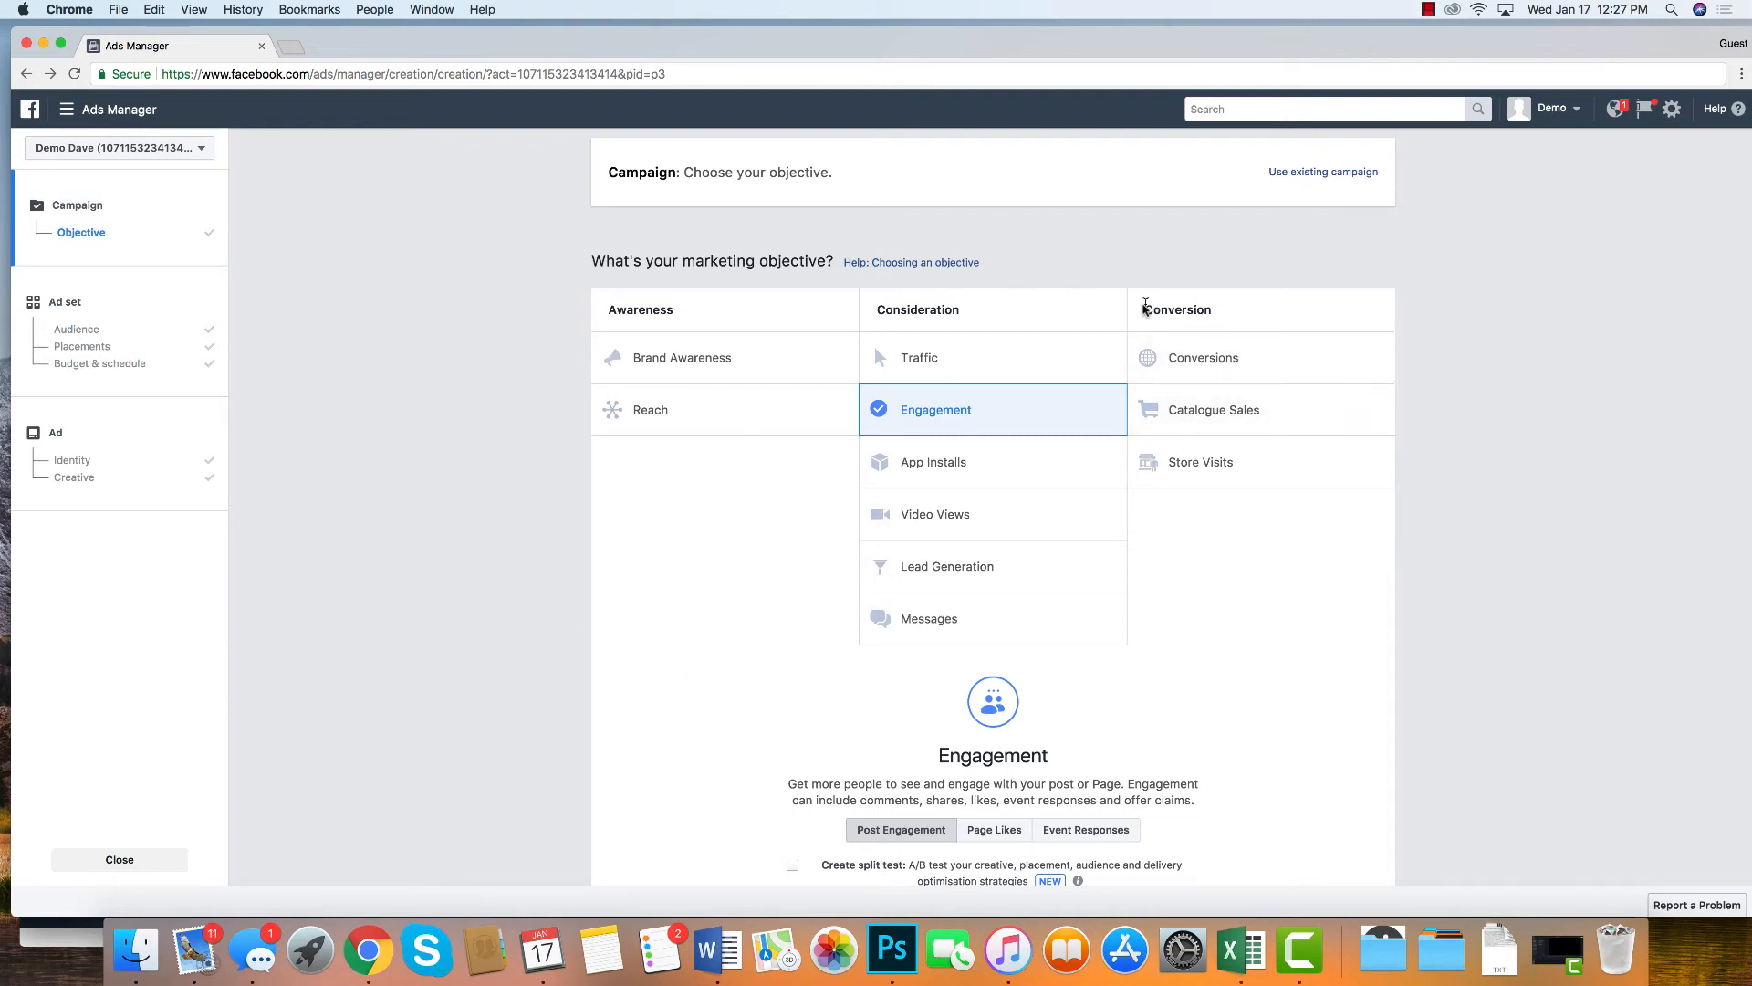
drag(1141, 304, 1255, 313)
click(1262, 314)
click(1205, 358)
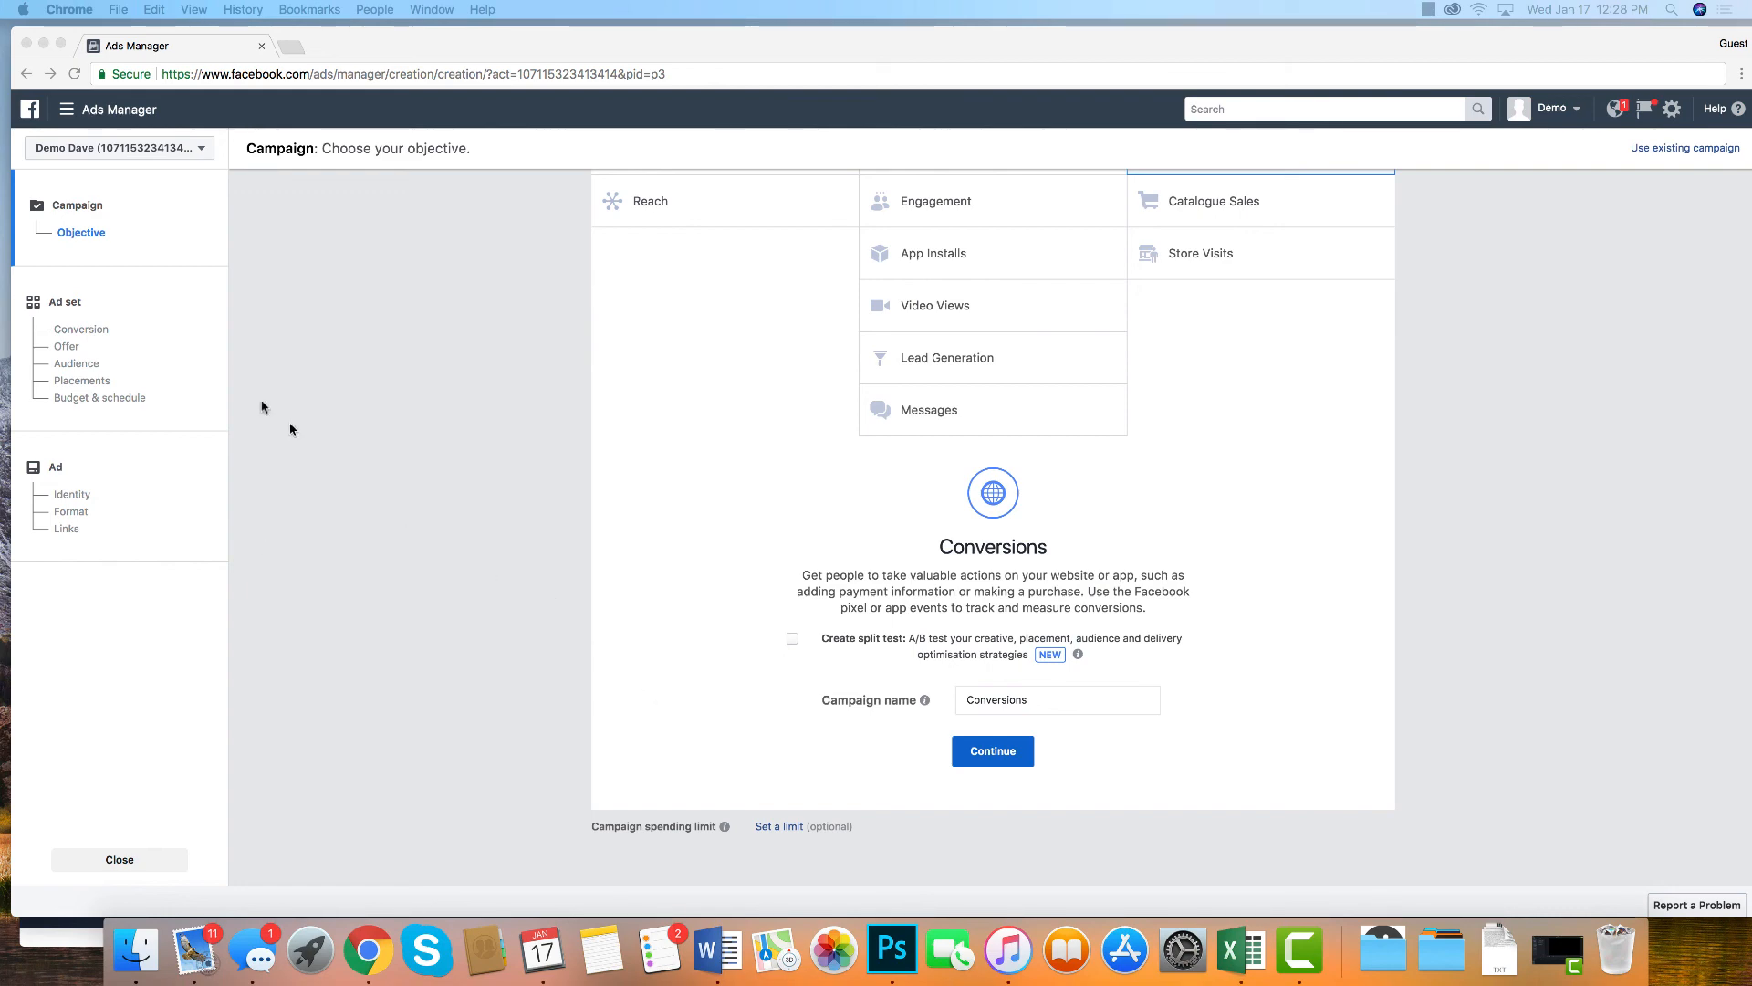
Step: Close the Ads Manager window and bring the Facebook News Feed window fully into view
click(26, 43)
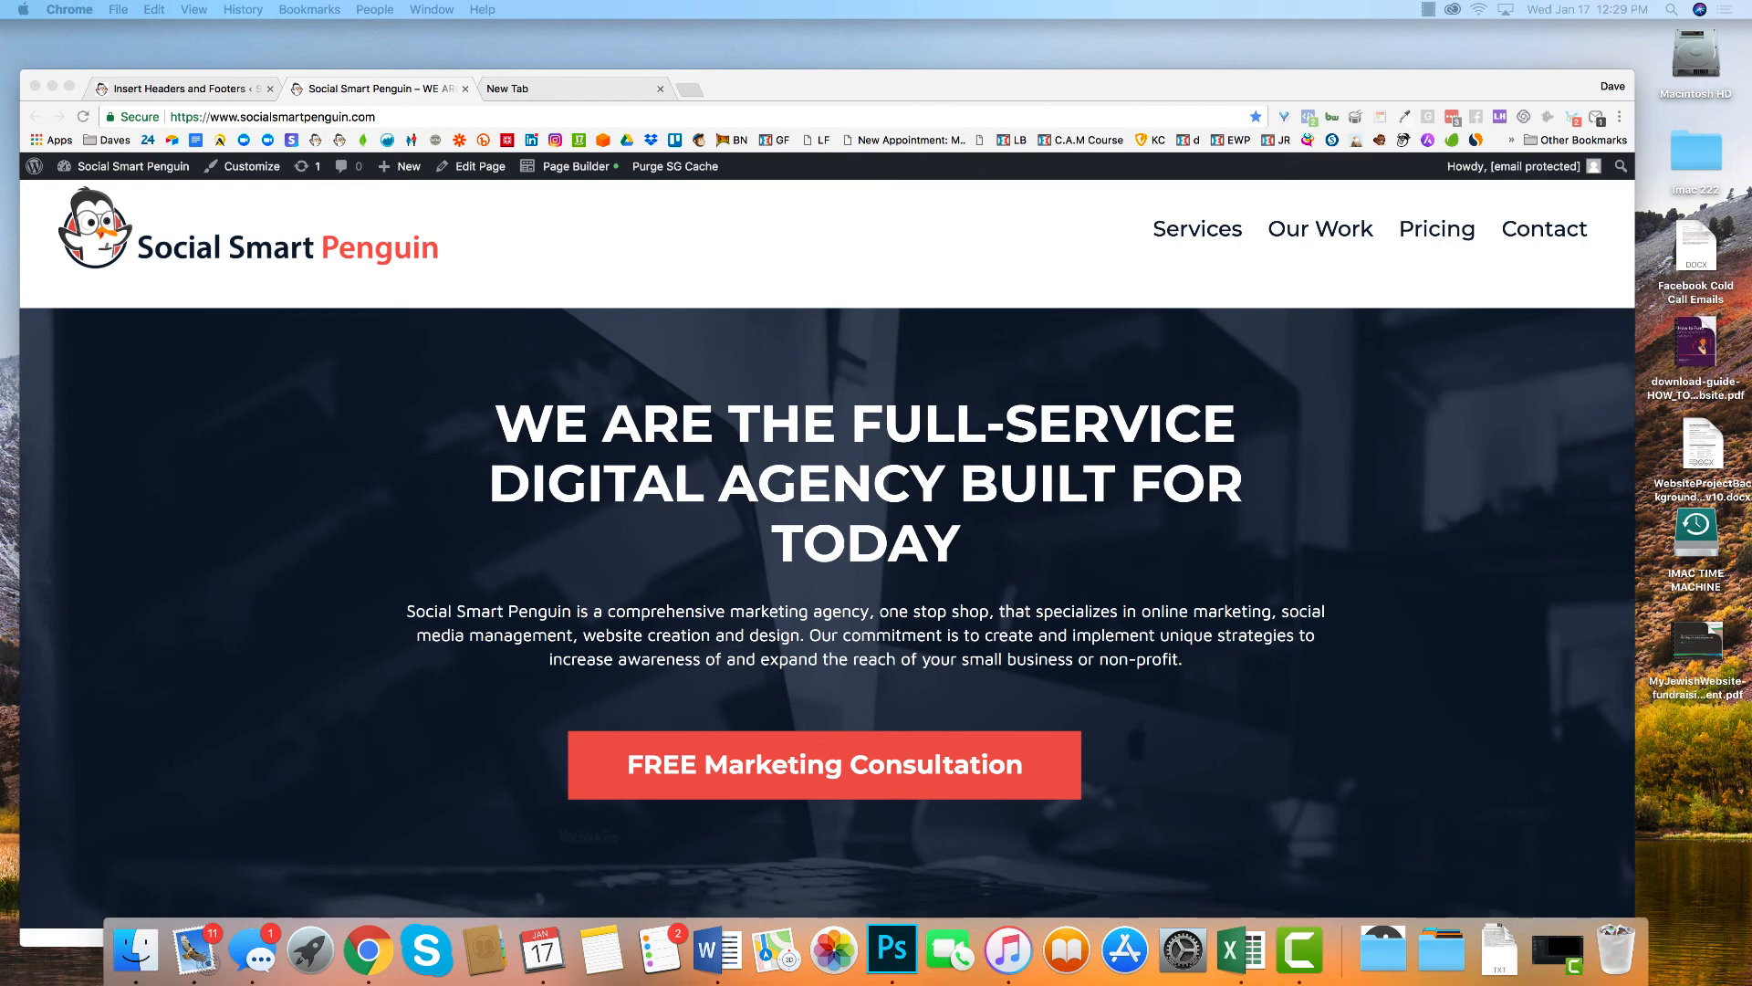
drag(0, 457, 544, 24)
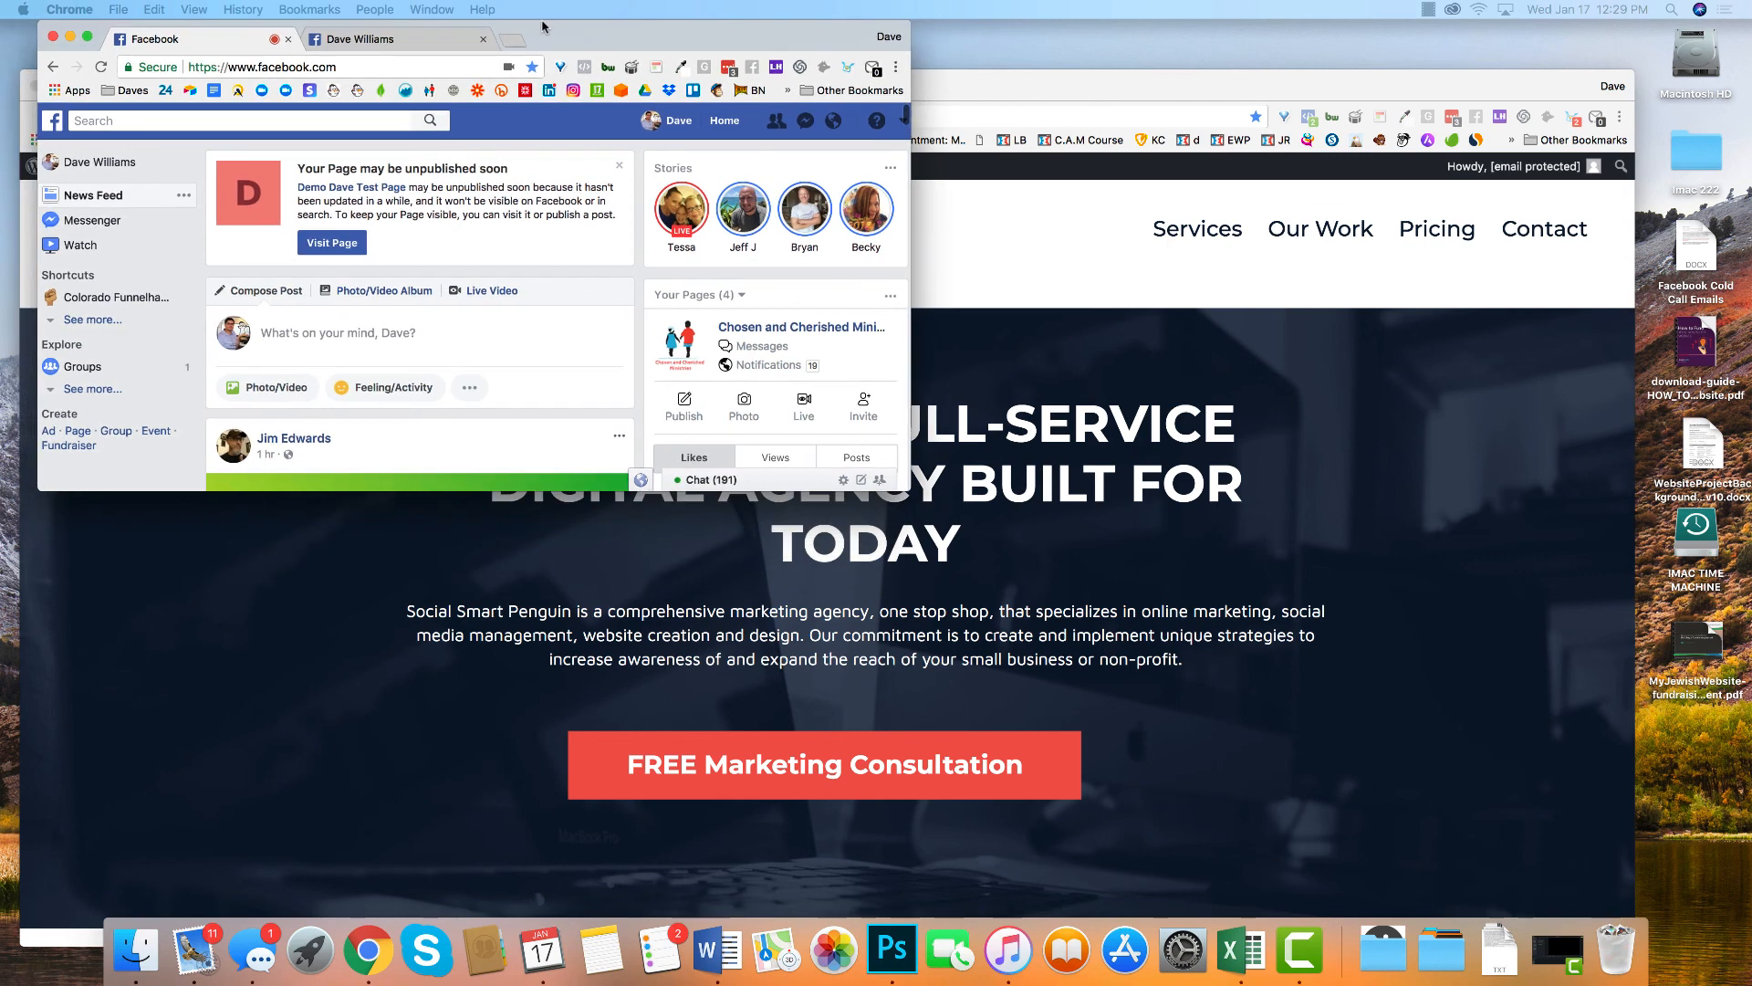